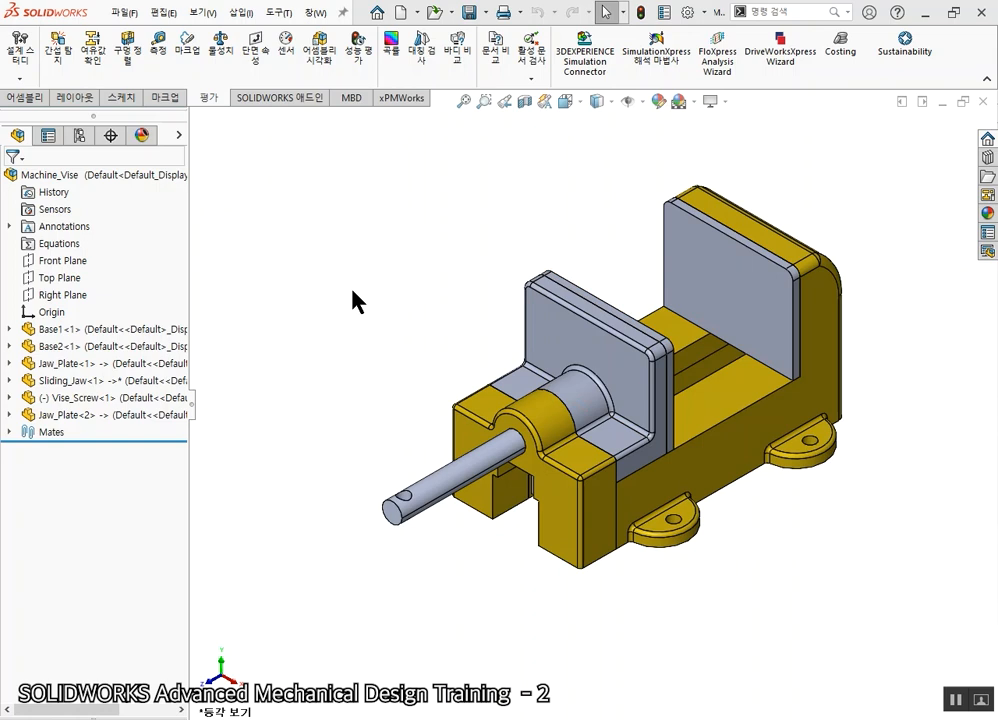
Inspect the underside of the vise assembly and the feature list of the Base1 component
middle_drag(635, 450, 552, 218)
middle_drag(590, 392, 583, 312)
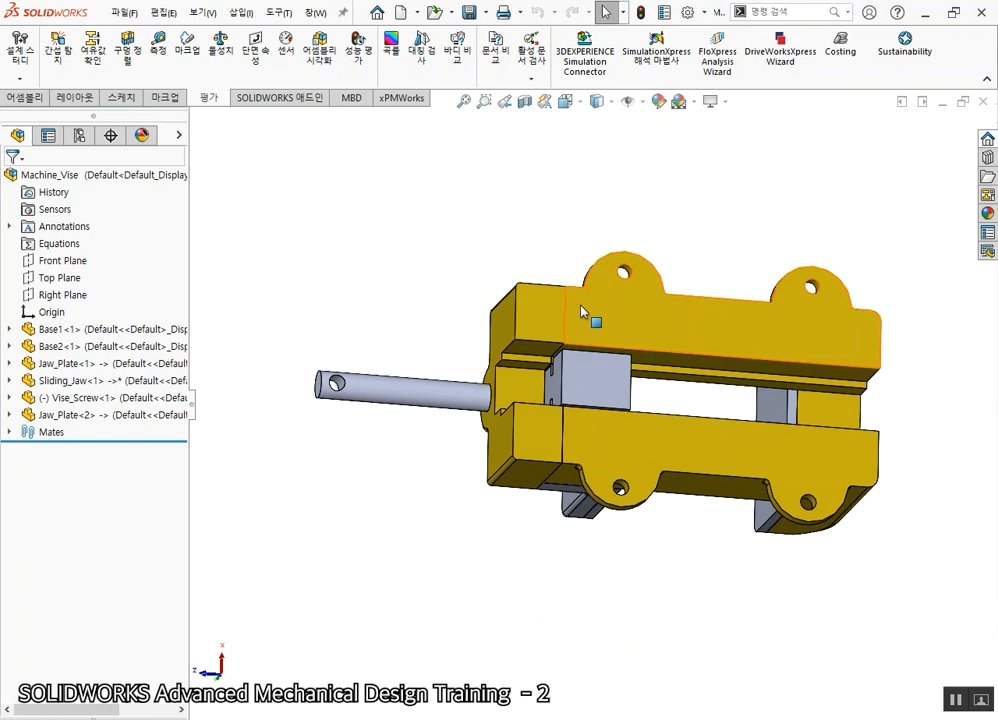
click(12, 330)
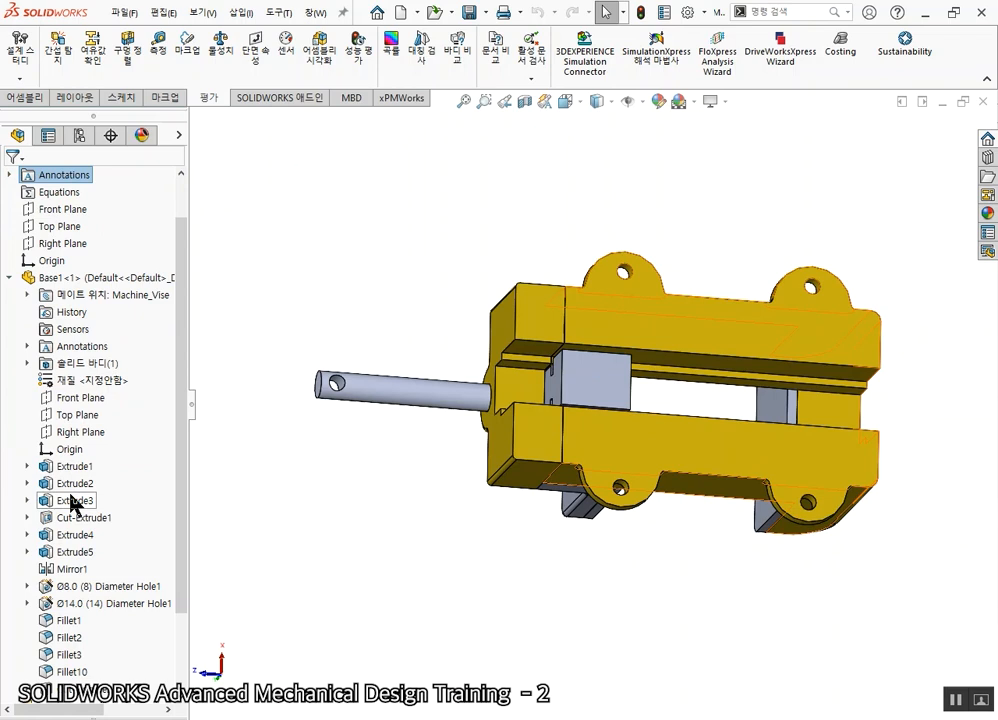
click(9, 277)
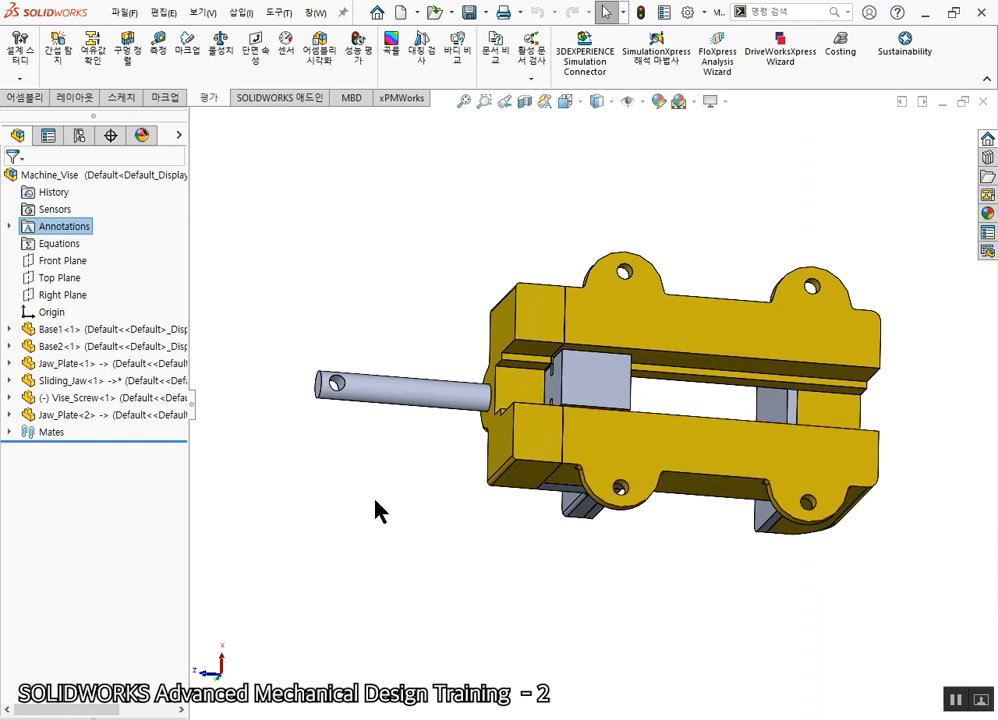
Sketch a centre rectangle about 8 mm high on Base2's underside face, centred on the seam with Base1 and reaching the guide slot's edge
mouse_move(458, 270)
middle_down()
mouse_move(452, 535)
mouse_move(475, 261)
mouse_move(466, 278)
middle_up()
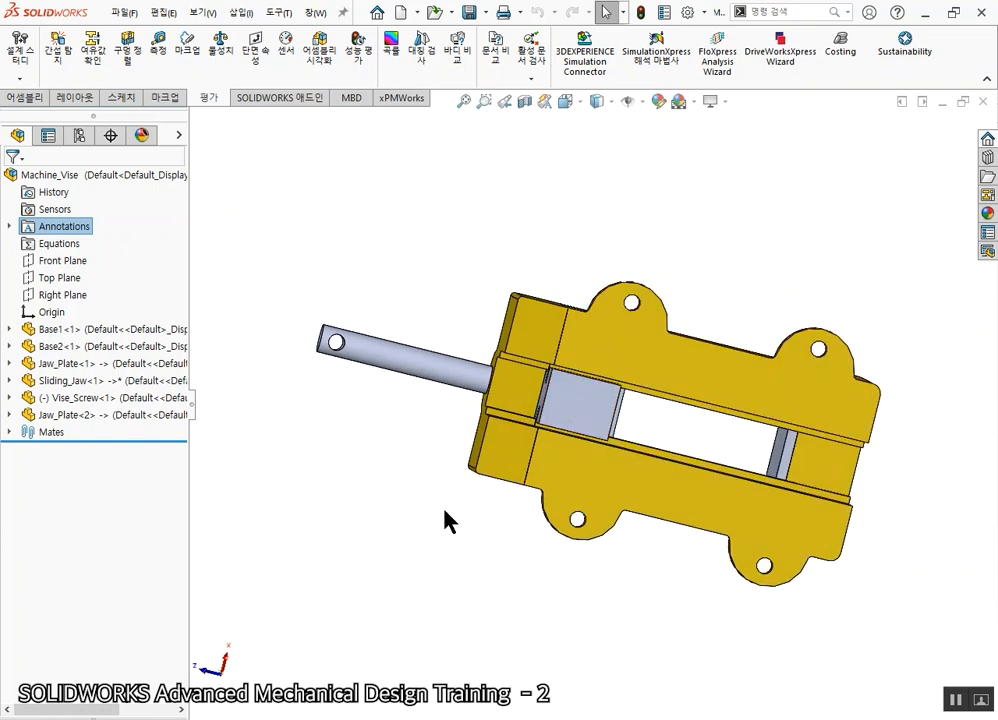
click(500, 462)
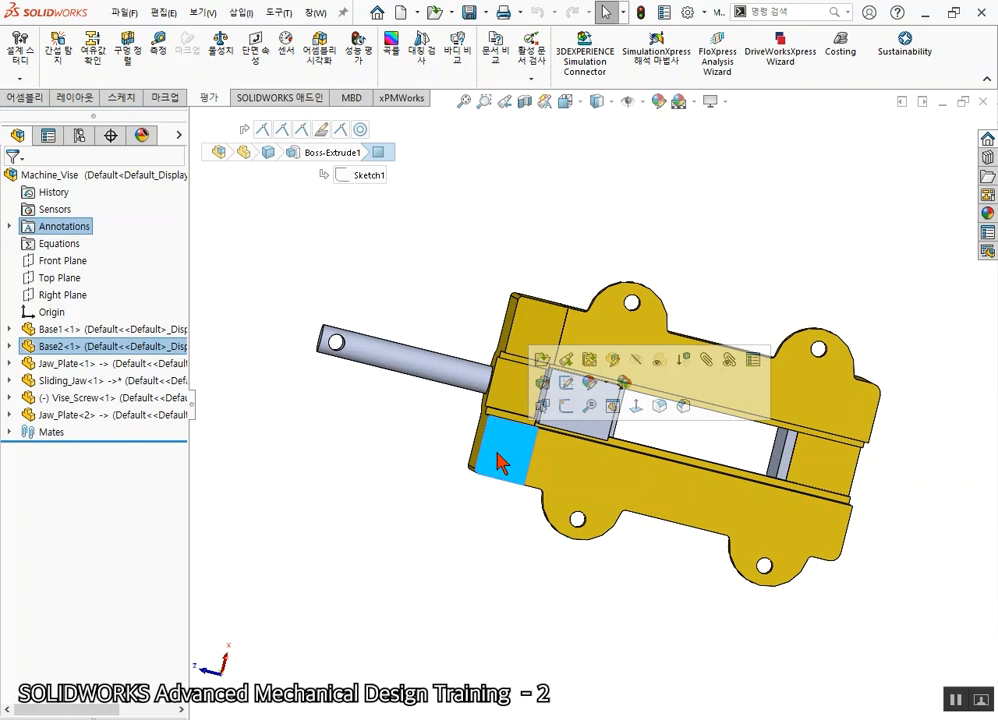
click(502, 612)
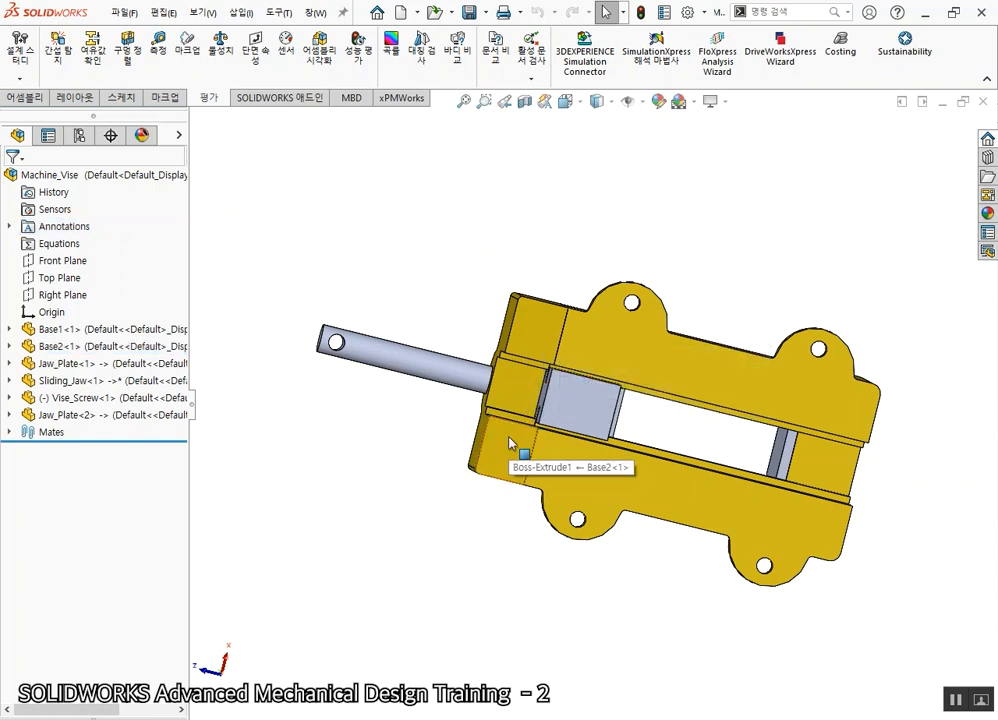
click(510, 466)
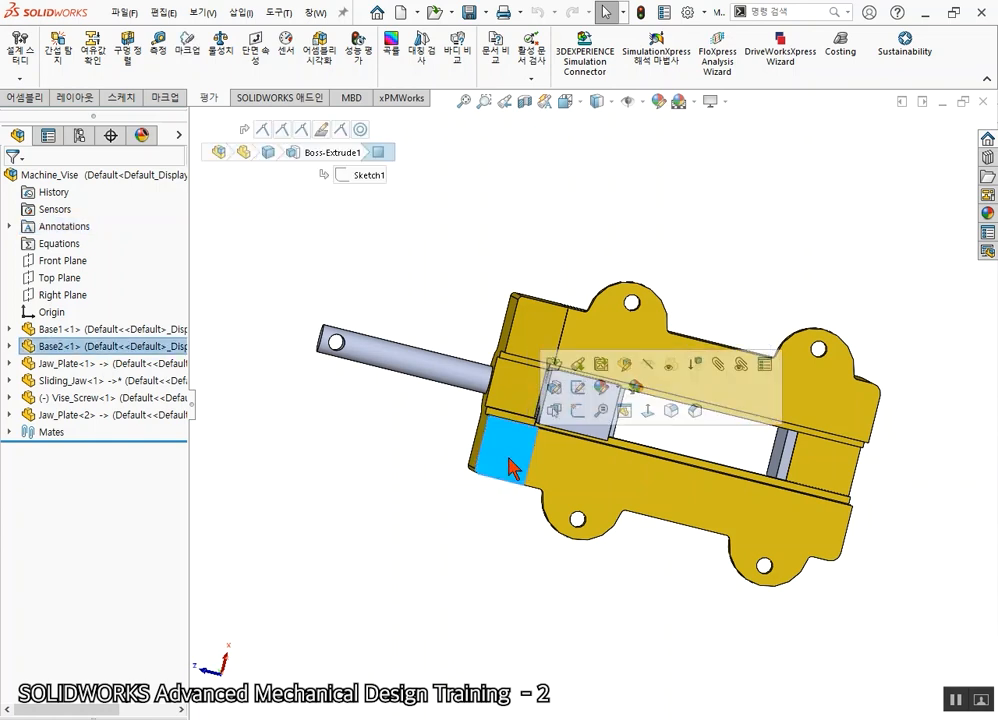
click(580, 411)
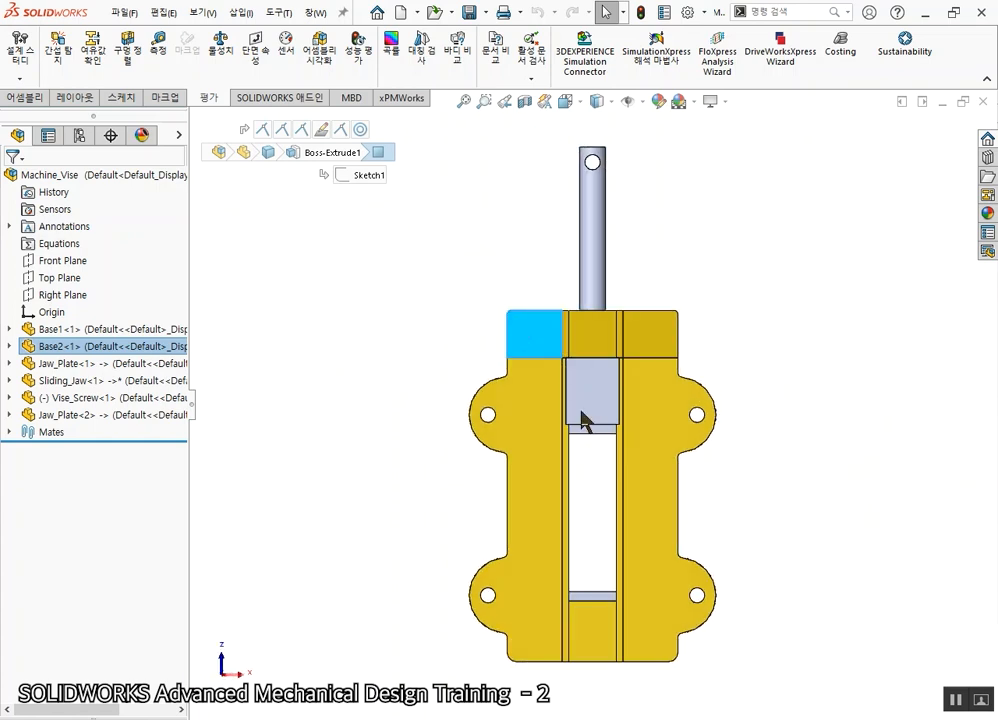
click(362, 308)
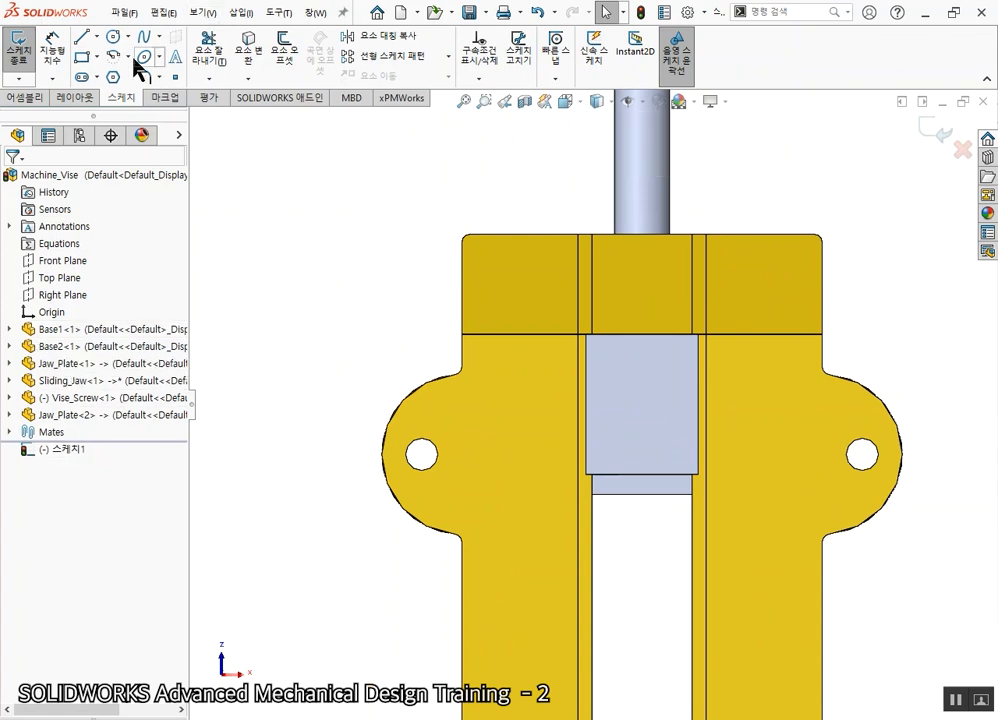
click(97, 57)
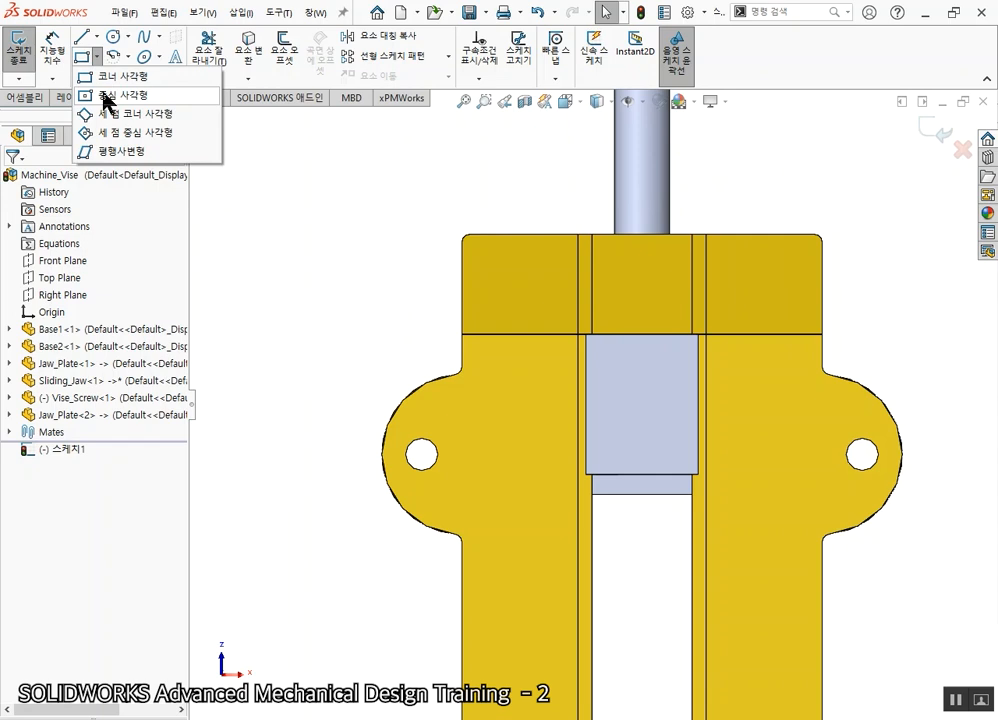
click(105, 97)
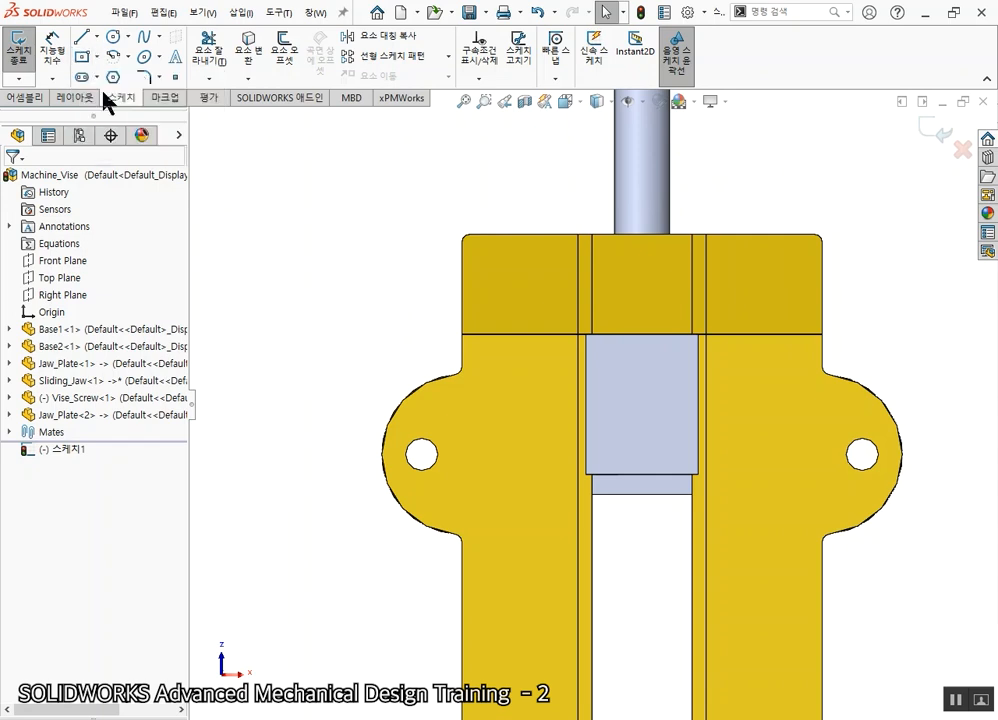
click(530, 335)
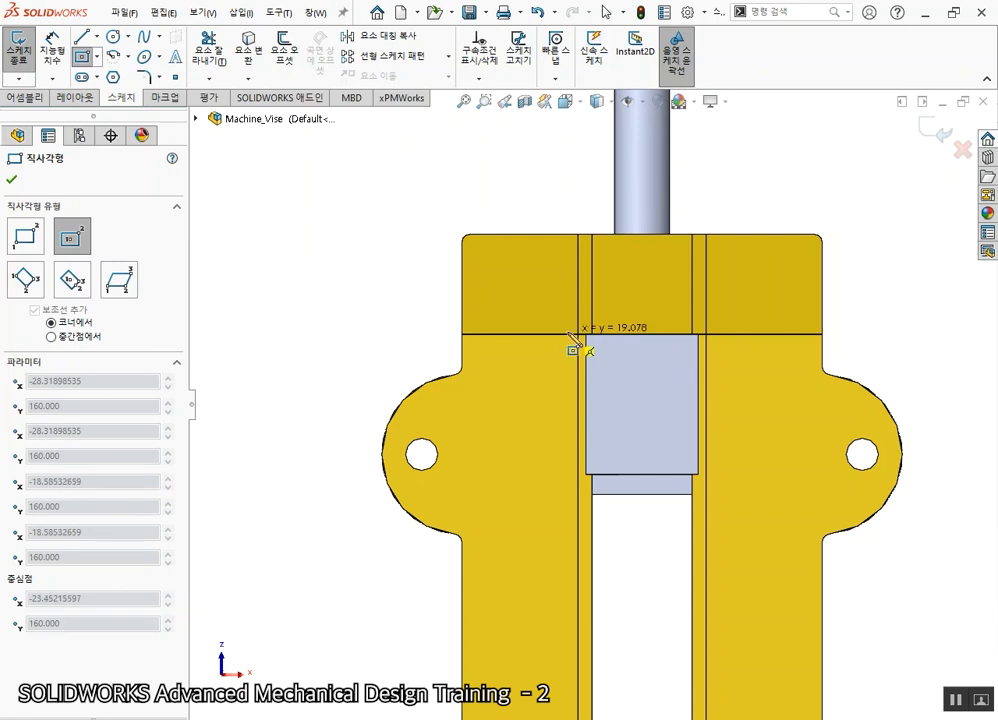
click(578, 320)
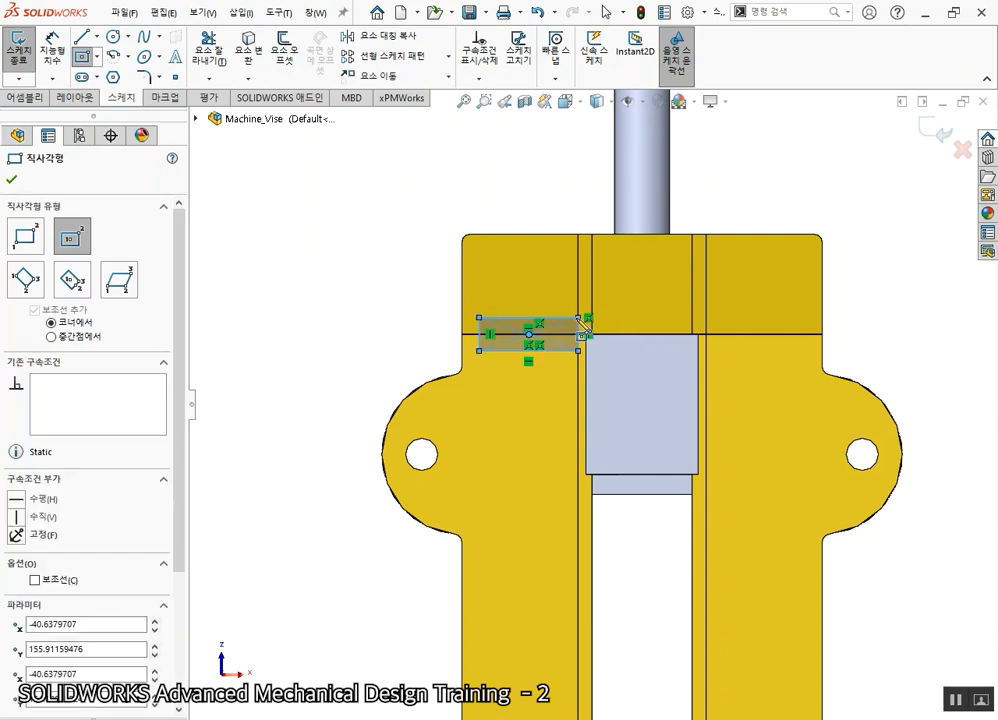
key(Escape)
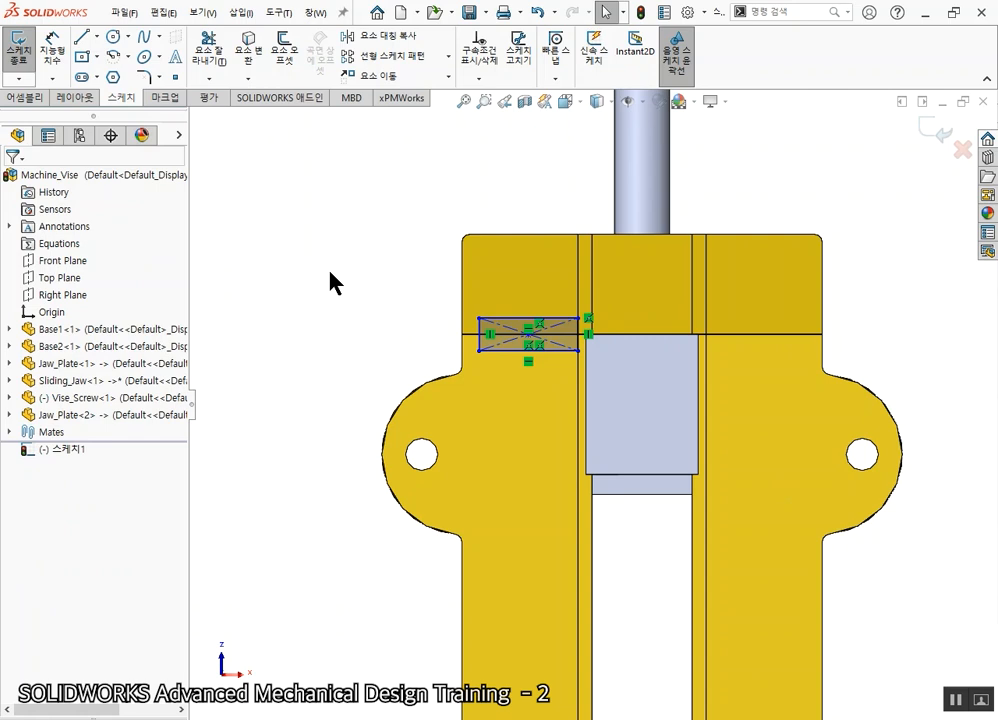
Cut-extrude the rectangle across Base1 and Base2 as an assembly feature with a blind depth of 10 mm
click(28, 100)
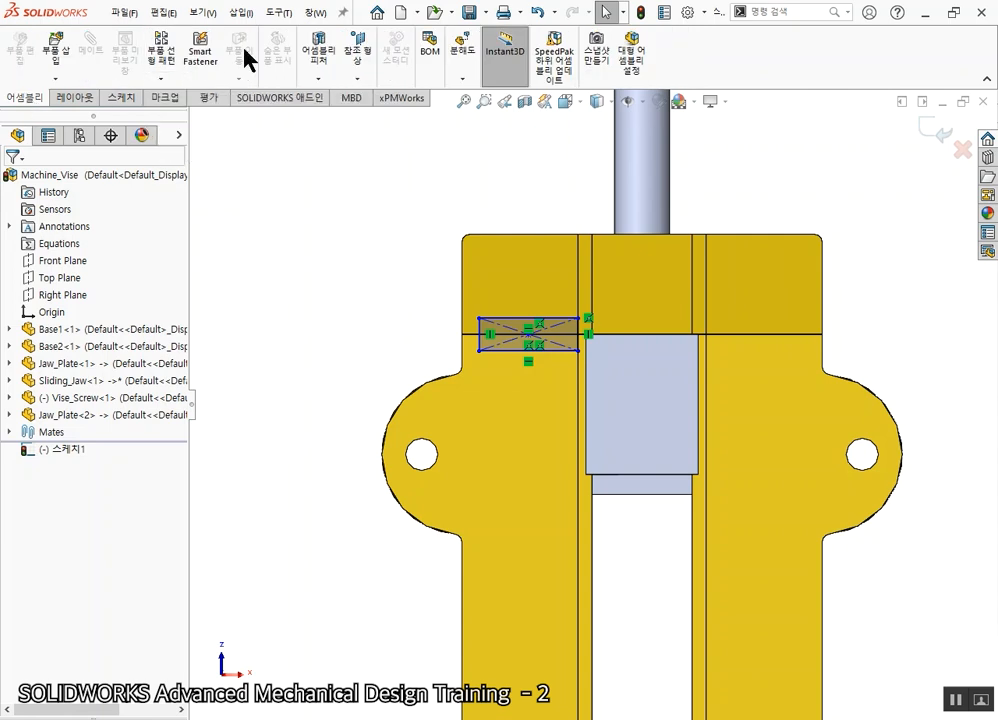
click(327, 79)
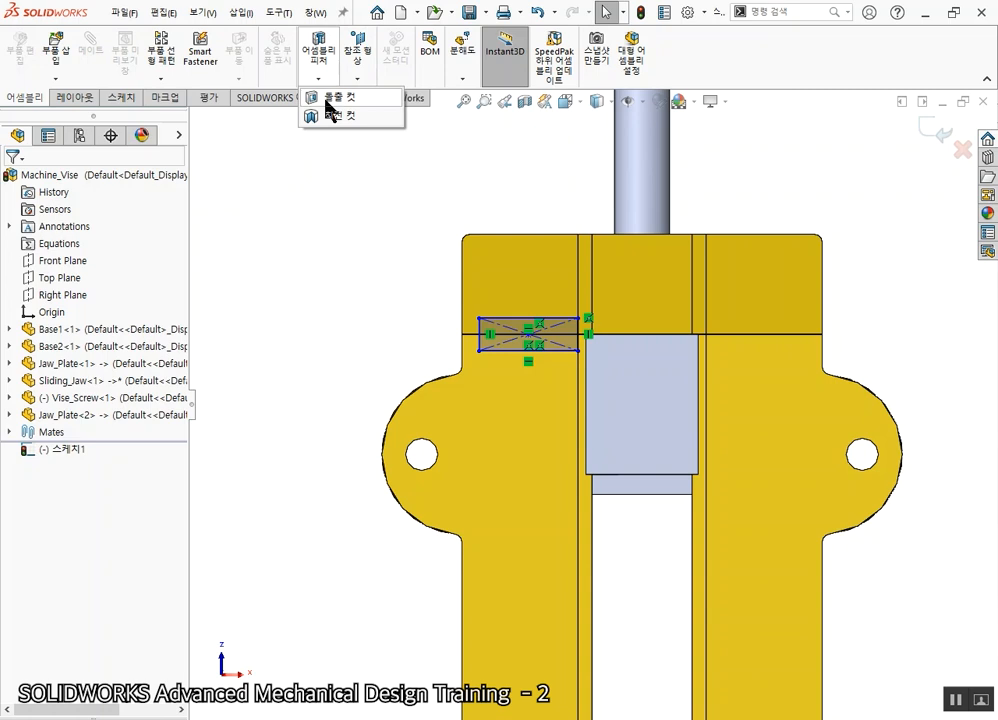
click(330, 100)
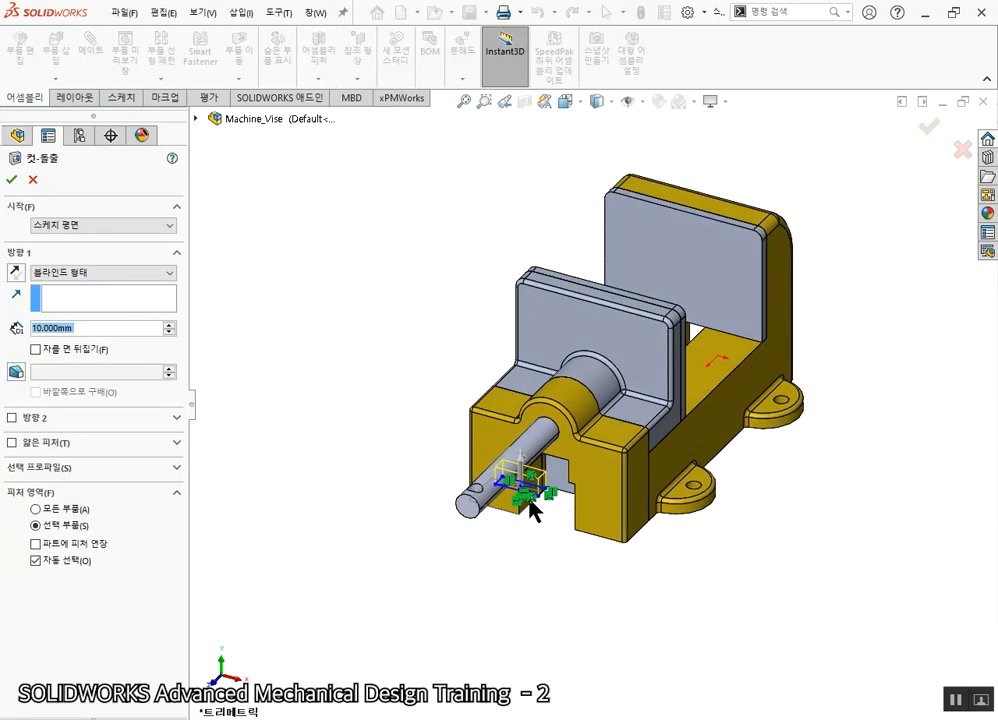
scroll(528, 495, down, 5)
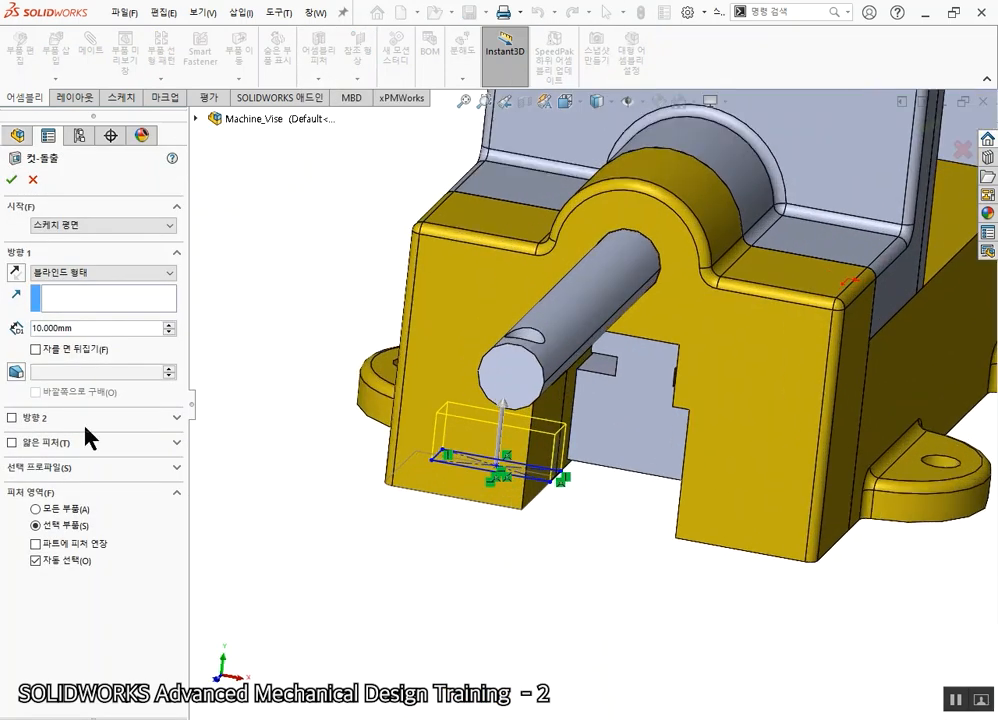
click(12, 182)
middle_drag(590, 528, 514, 549)
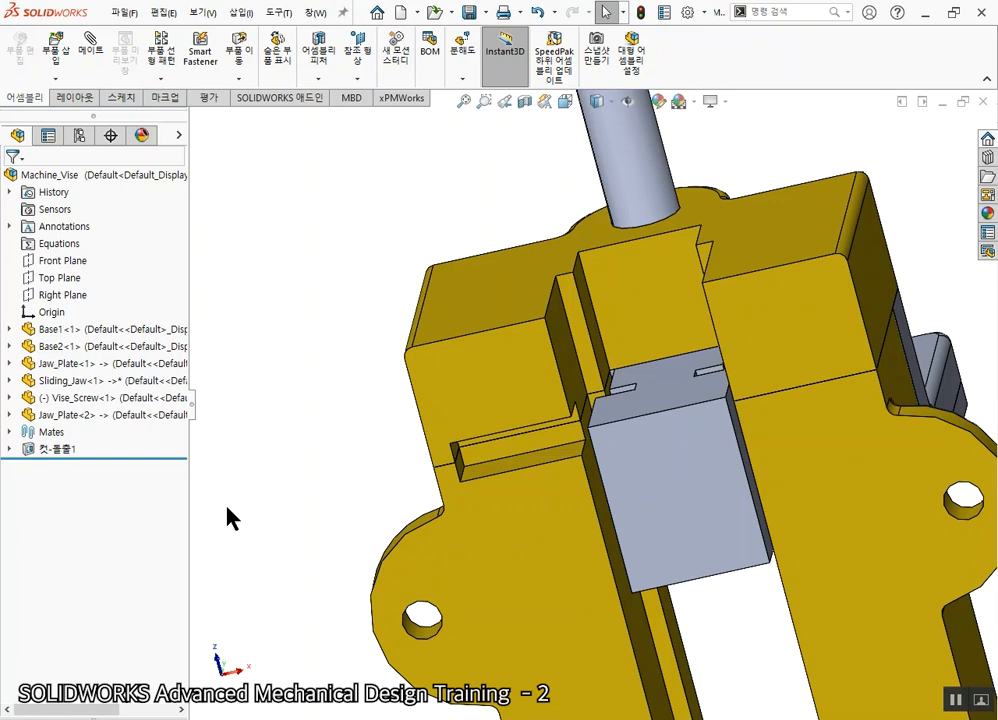
click(337, 79)
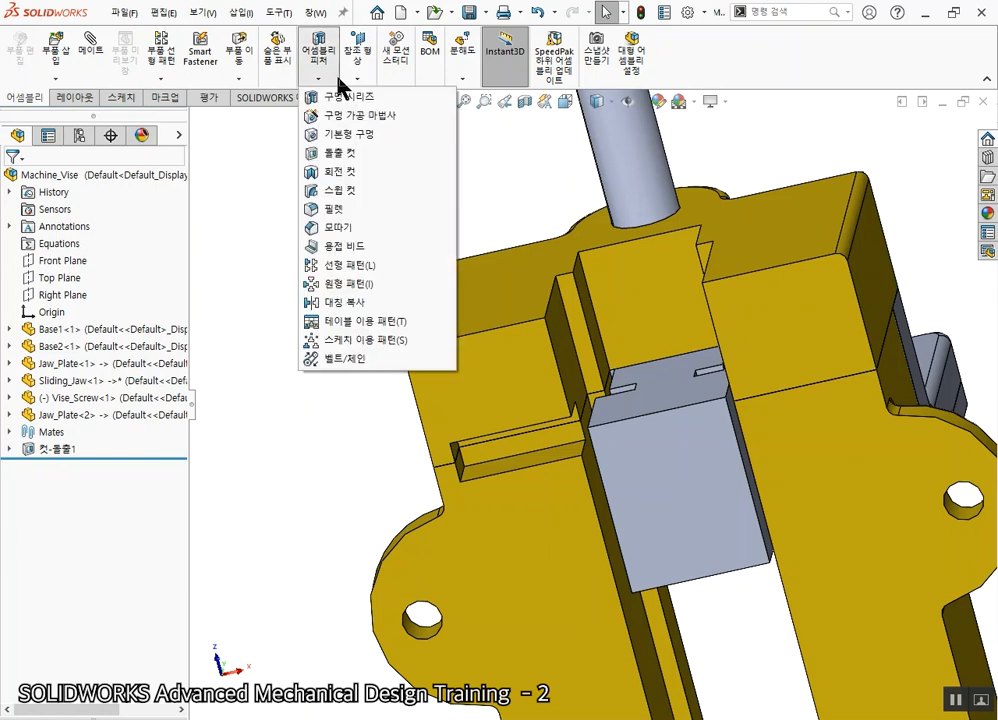
click(304, 474)
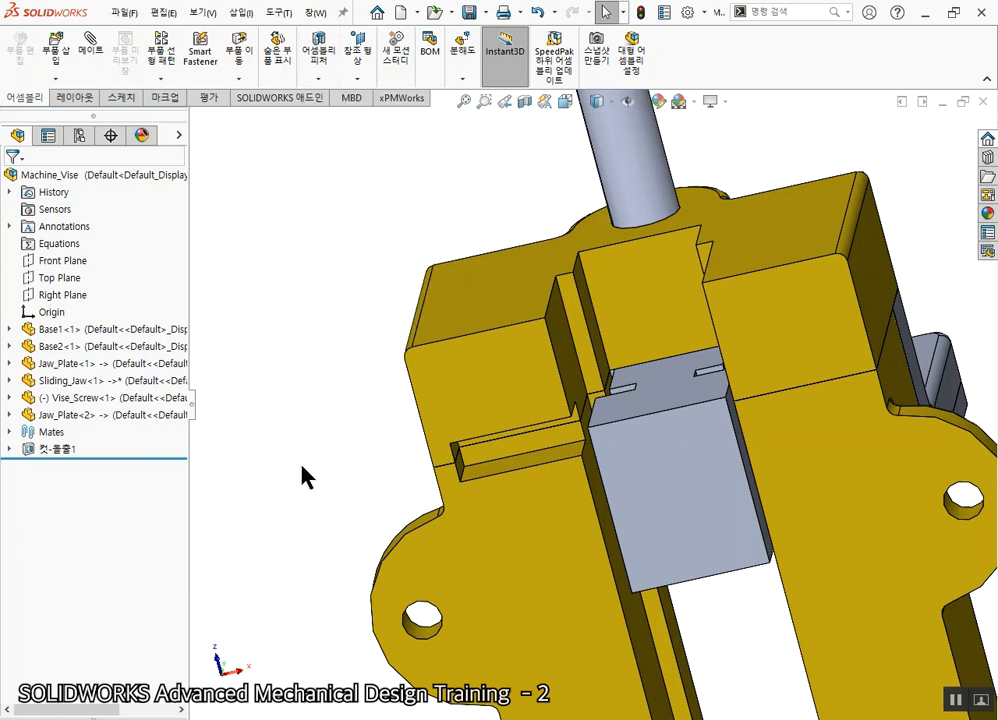
Open the Base2 part to check whether it contains the assembly cut, and return to the assembly
click(522, 388)
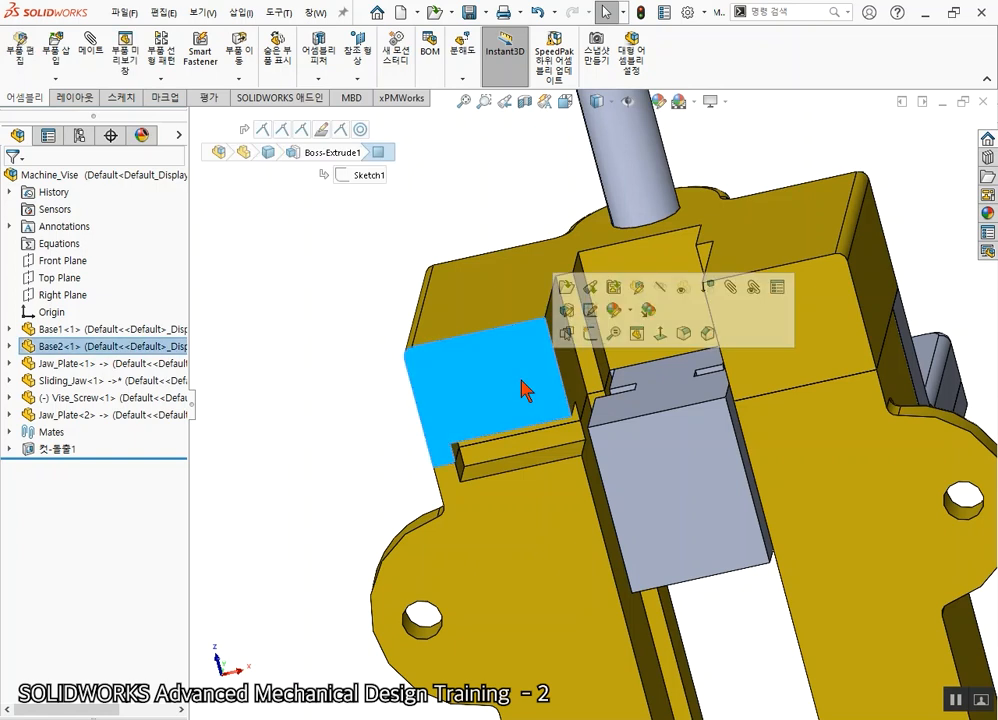
click(591, 288)
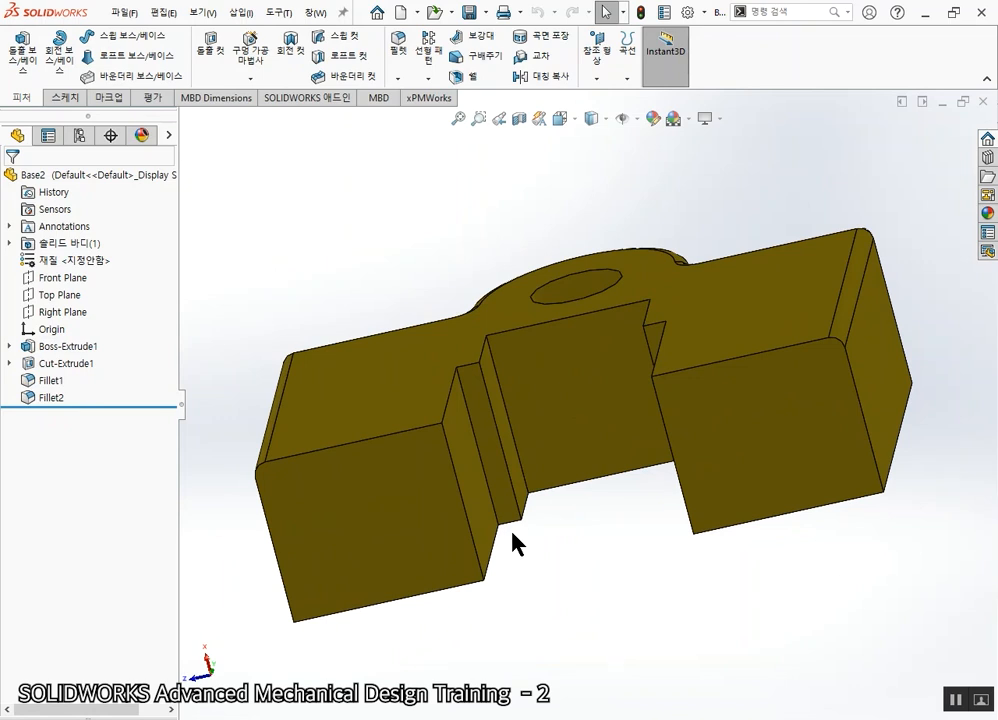
key(ctrl+Tab)
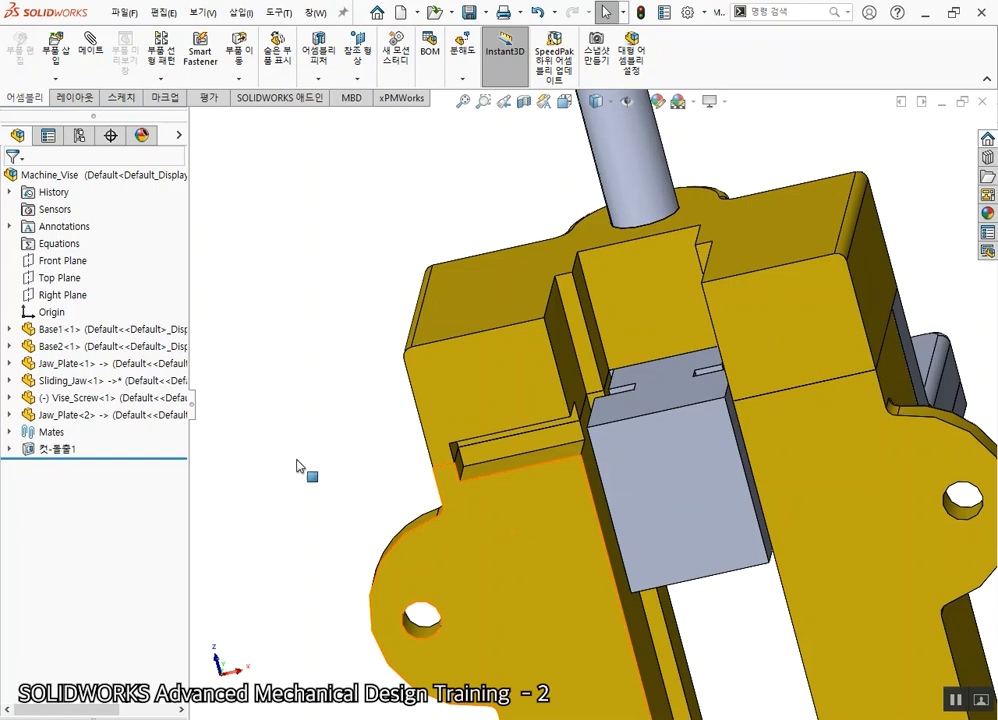
Edit the assembly's extruded cut so that the feature propagates to the Base1 and Base2 part files
click(52, 452)
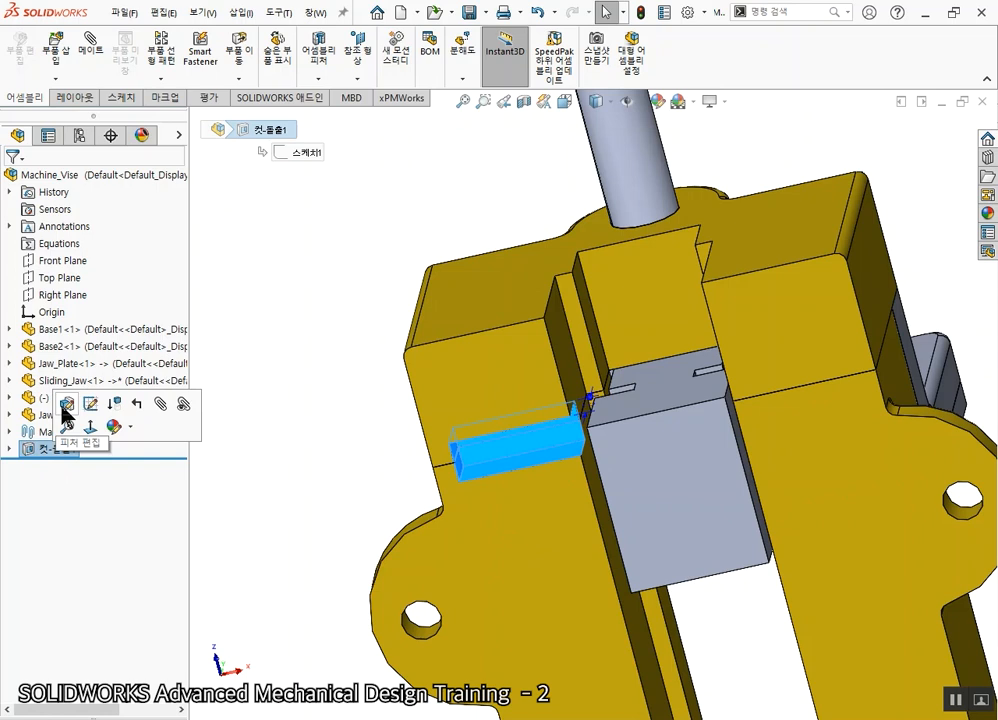
click(64, 406)
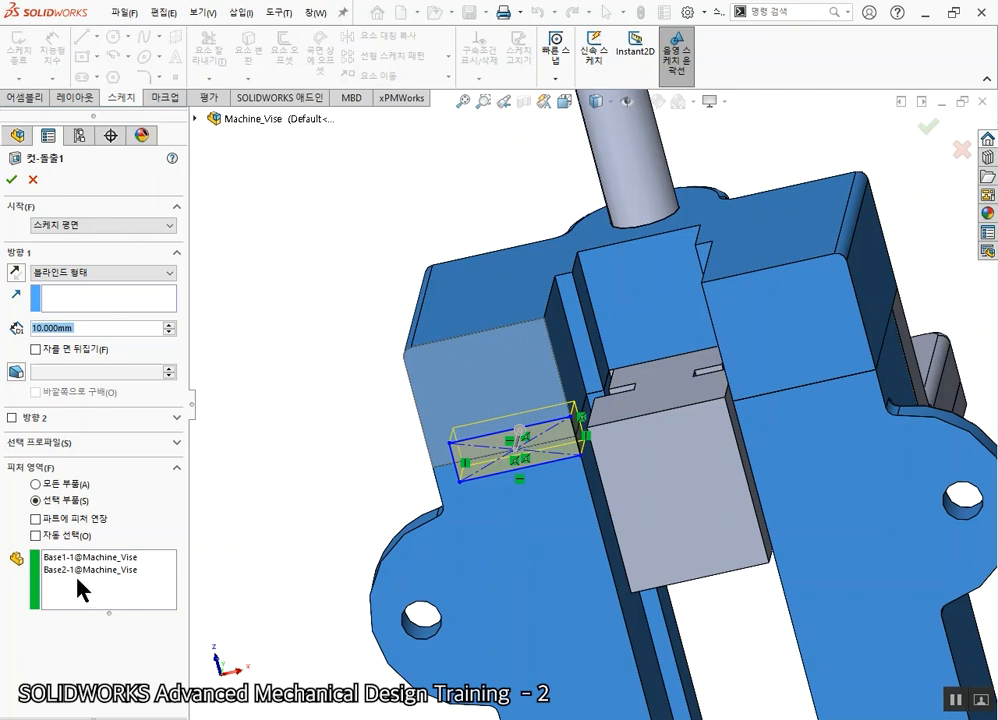
click(70, 521)
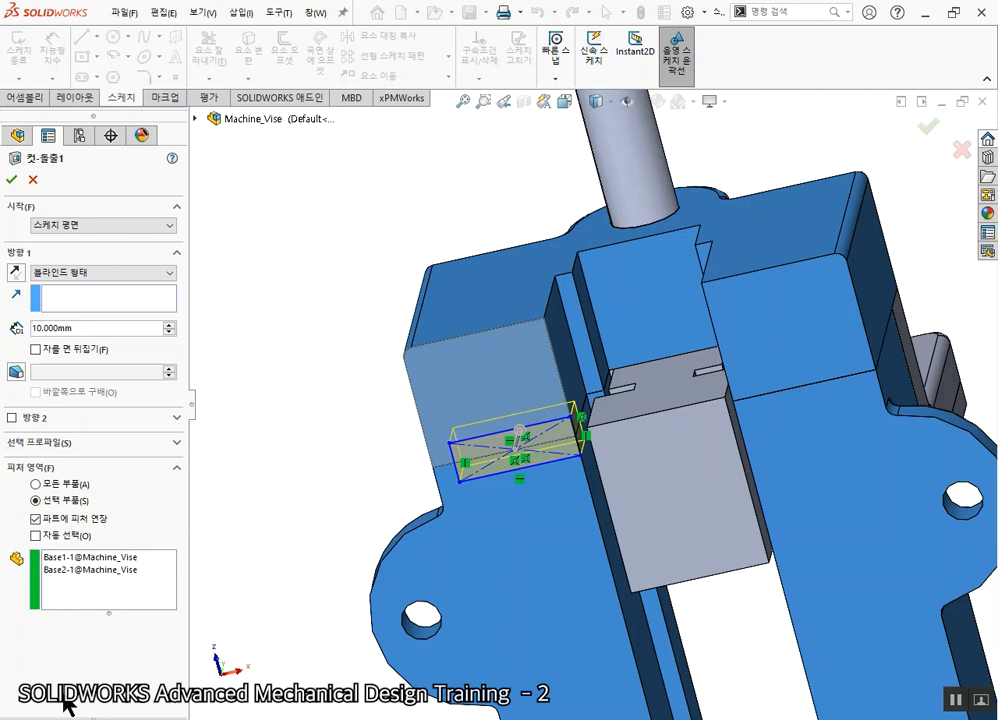
click(11, 180)
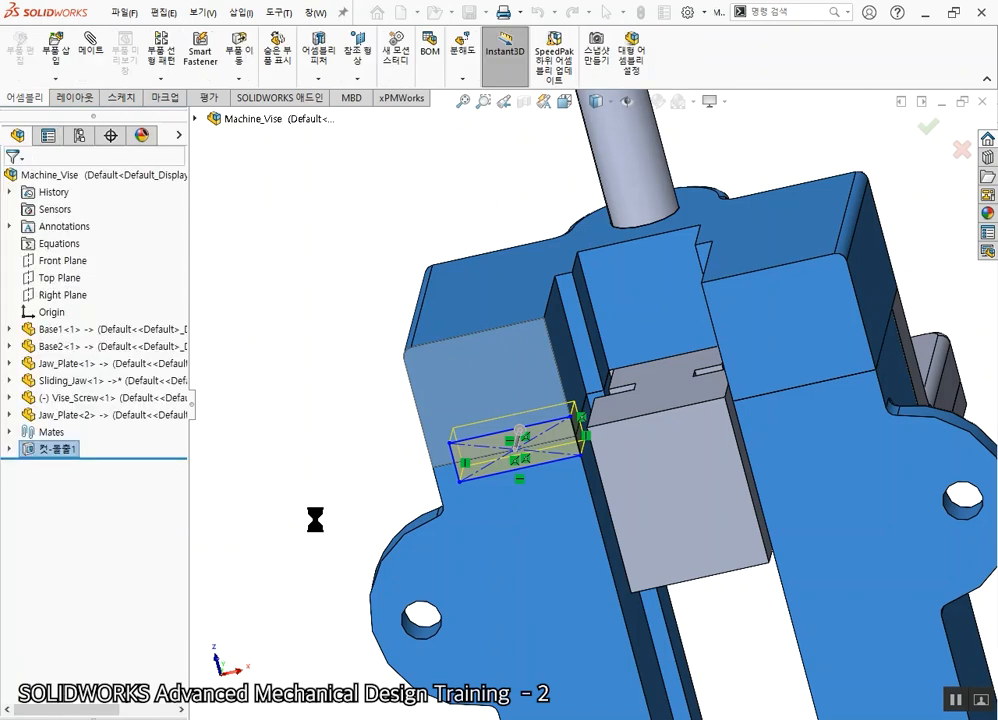
Open the Base2 part again to examine the propagated cut on its underside, and return to the Machine_Vise assembly
click(494, 393)
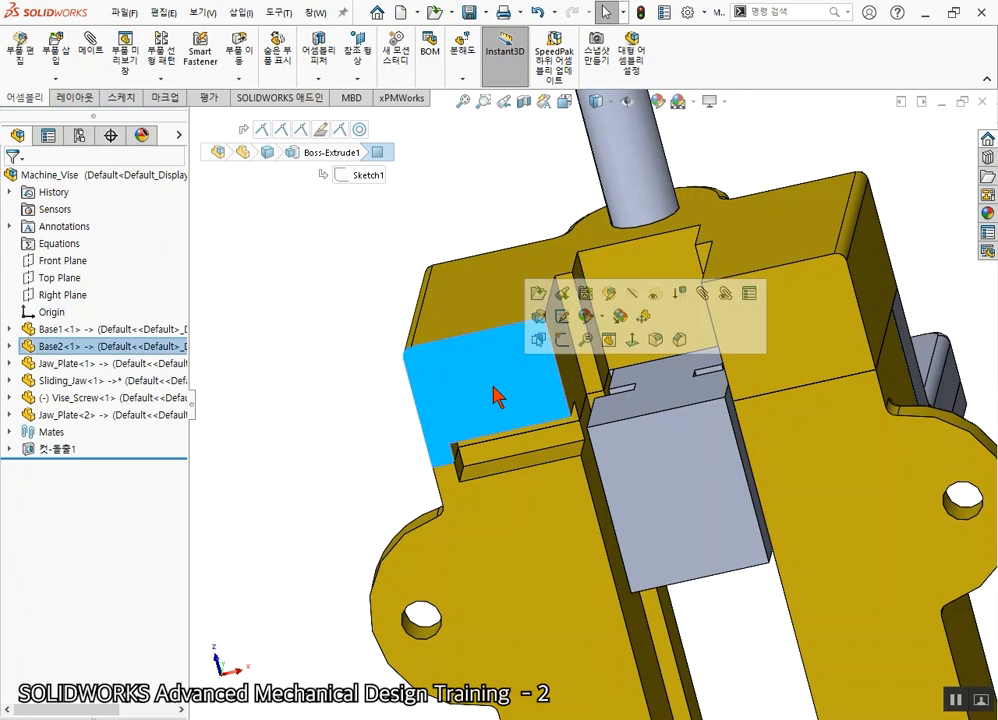
click(562, 294)
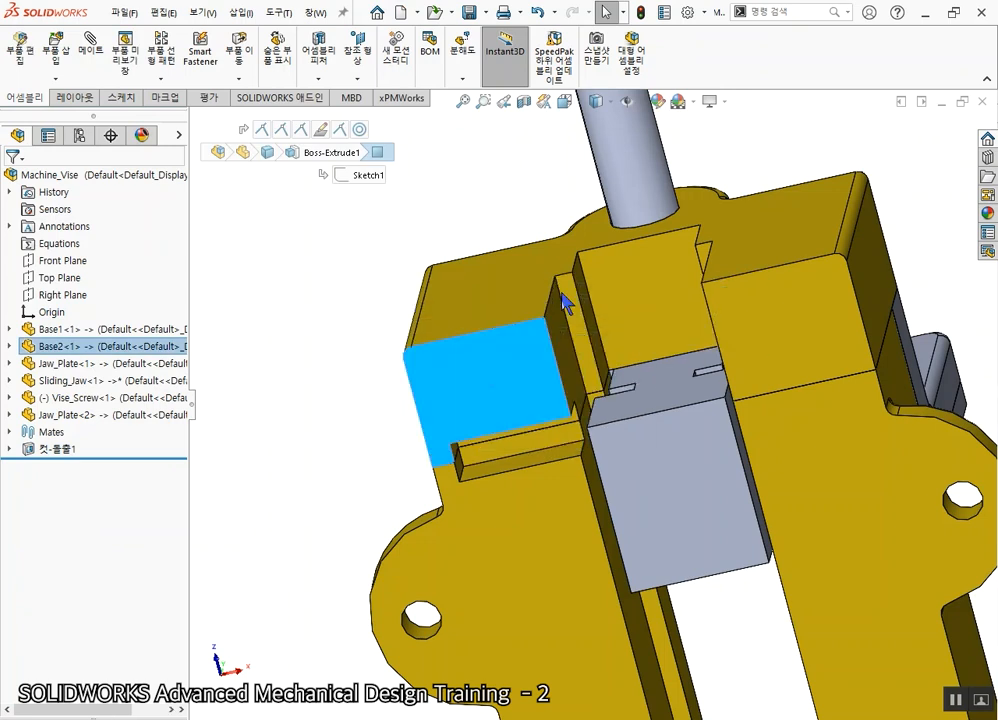
middle_drag(514, 574, 524, 484)
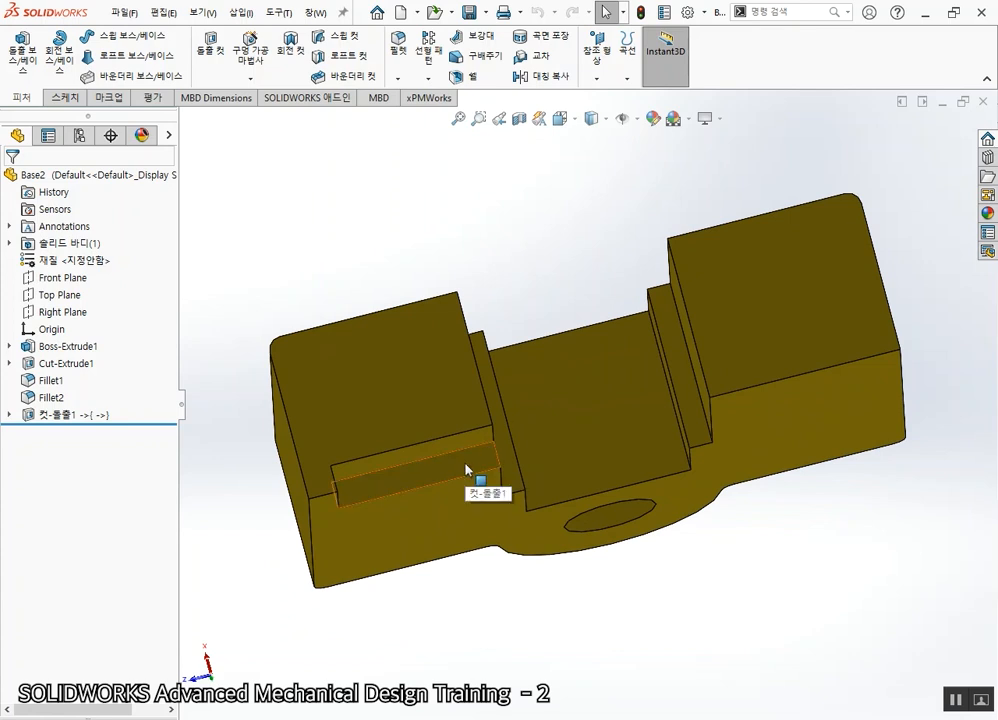
key(ctrl+Tab)
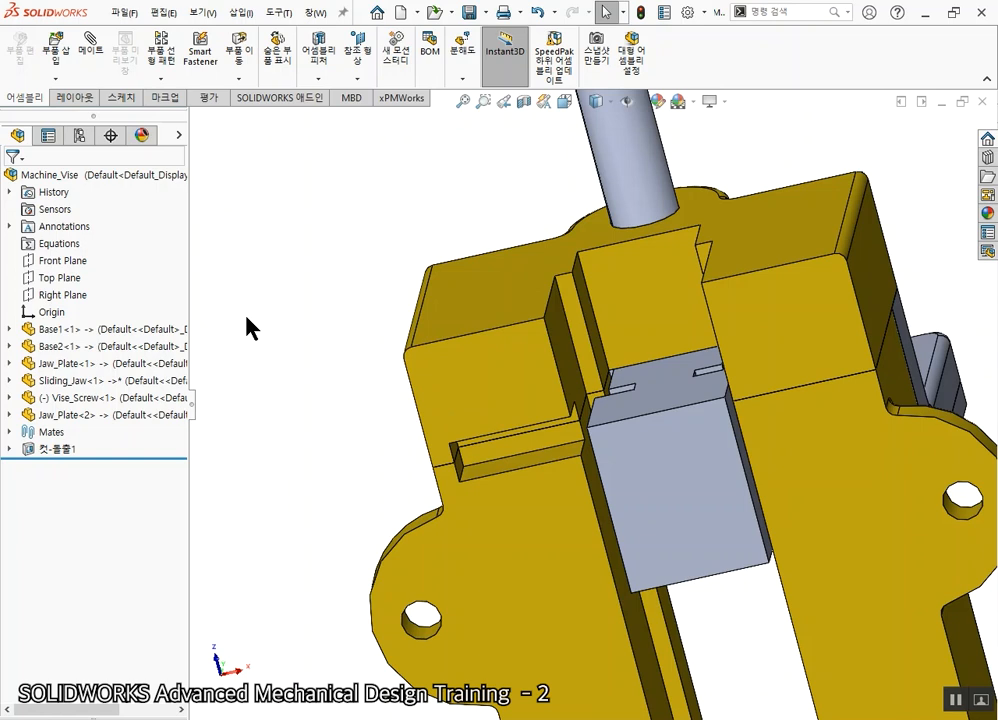
key(ctrl+Tab)
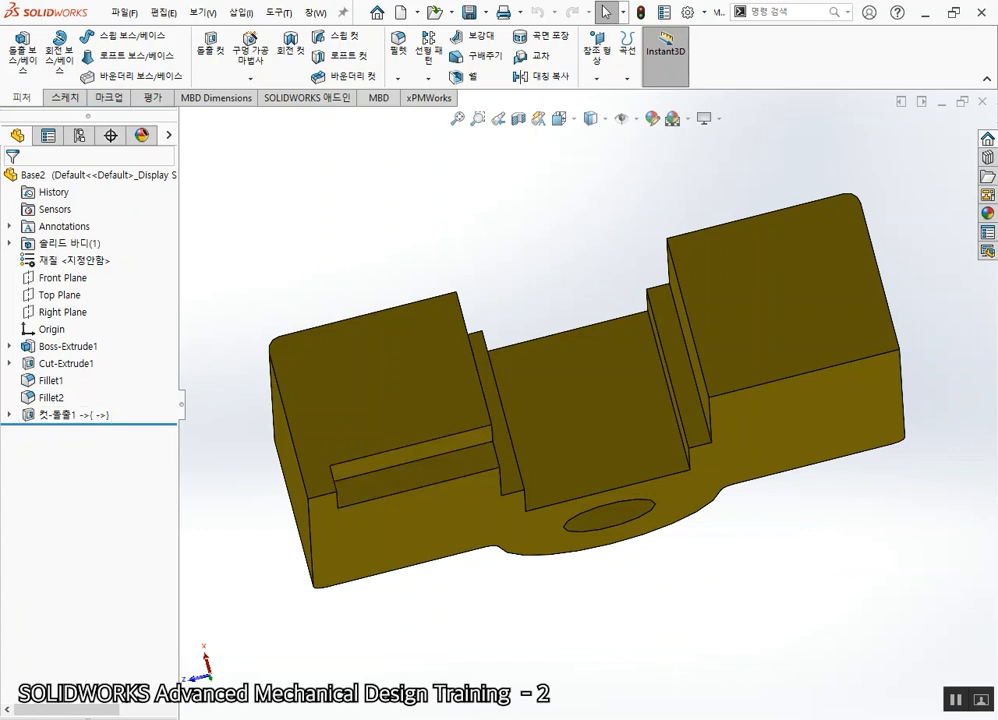
key(ctrl+Tab)
Examine the upright vise assembly around the sliding jaw and the fixed jaw plate
scroll(670, 295, up, 4)
middle_drag(675, 292, 586, 595)
scroll(820, 252, up, 1)
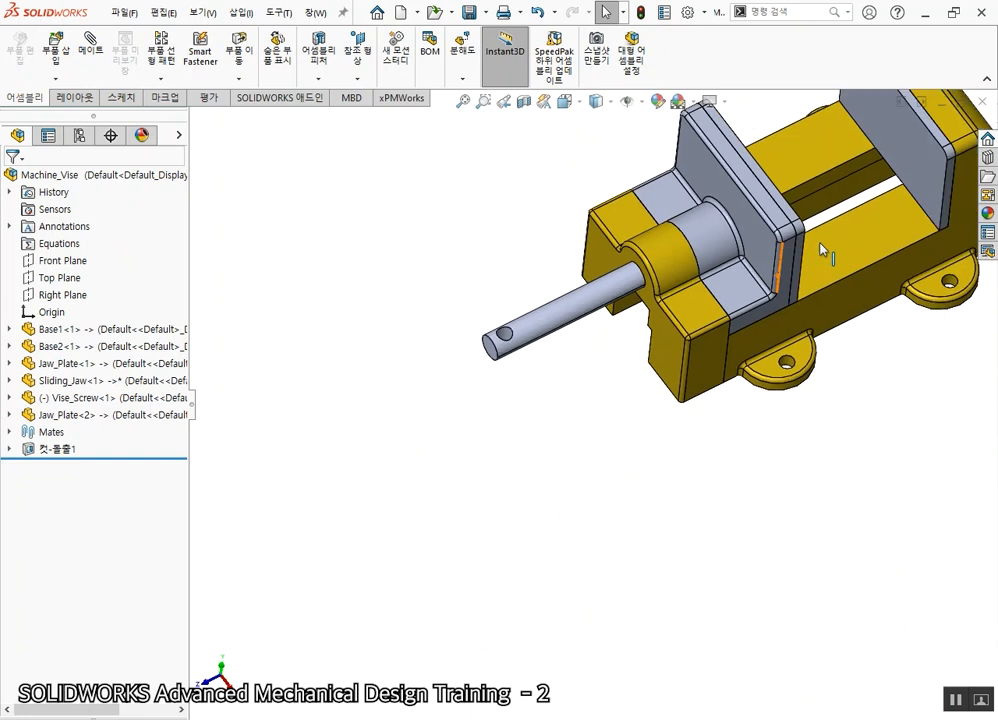
scroll(826, 245, down, 2)
scroll(830, 243, down, 1)
scroll(838, 189, up, 3)
scroll(802, 415, down, 6)
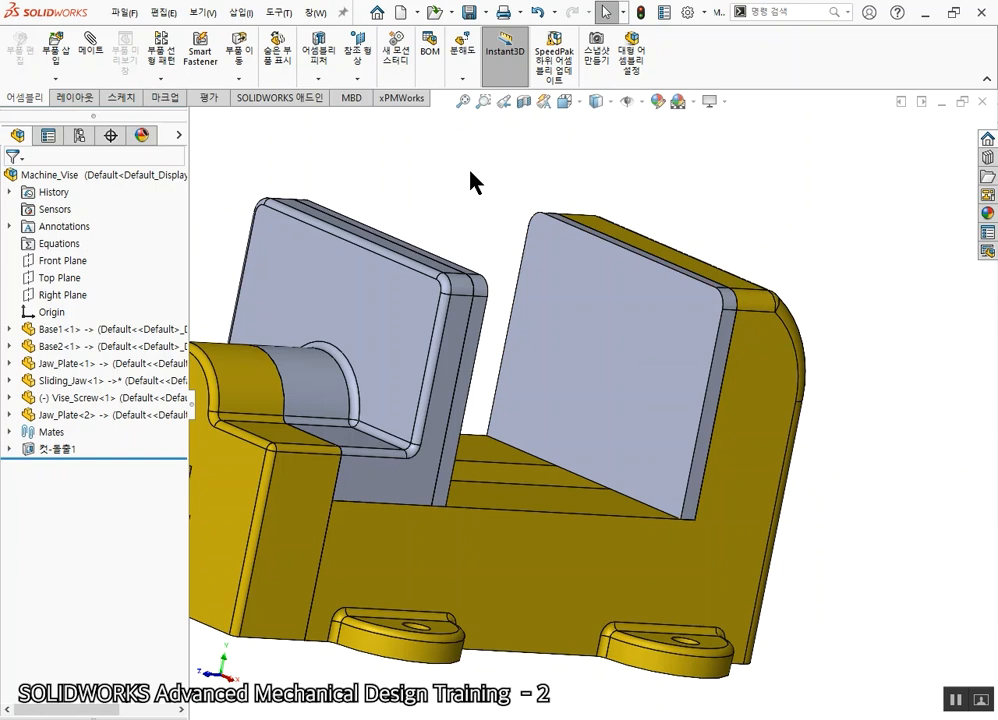
click(325, 76)
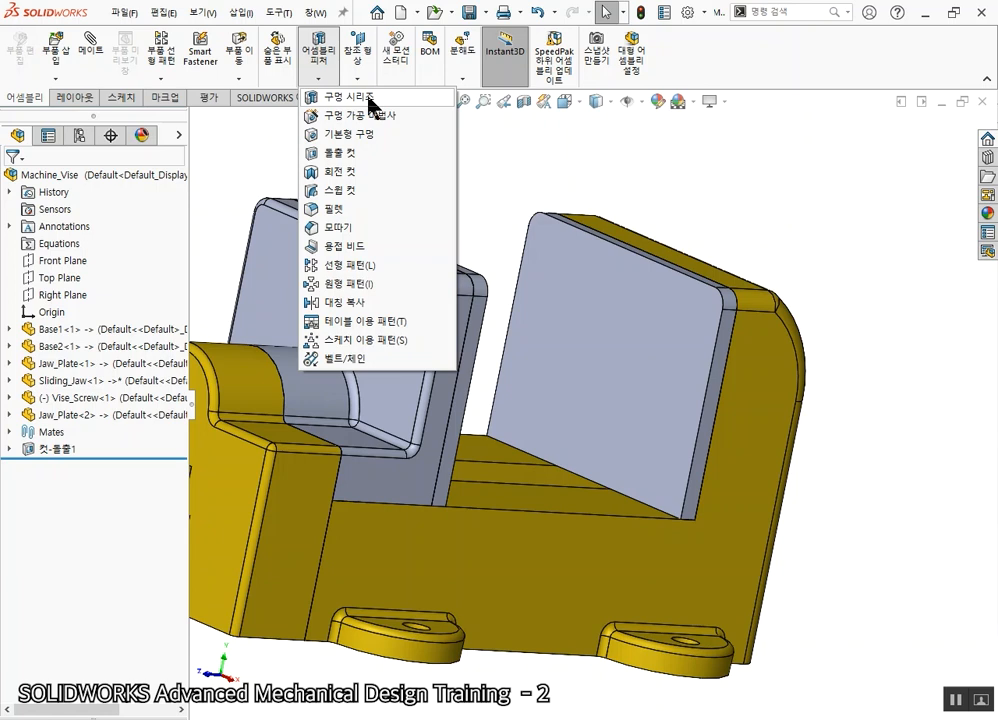
click(753, 182)
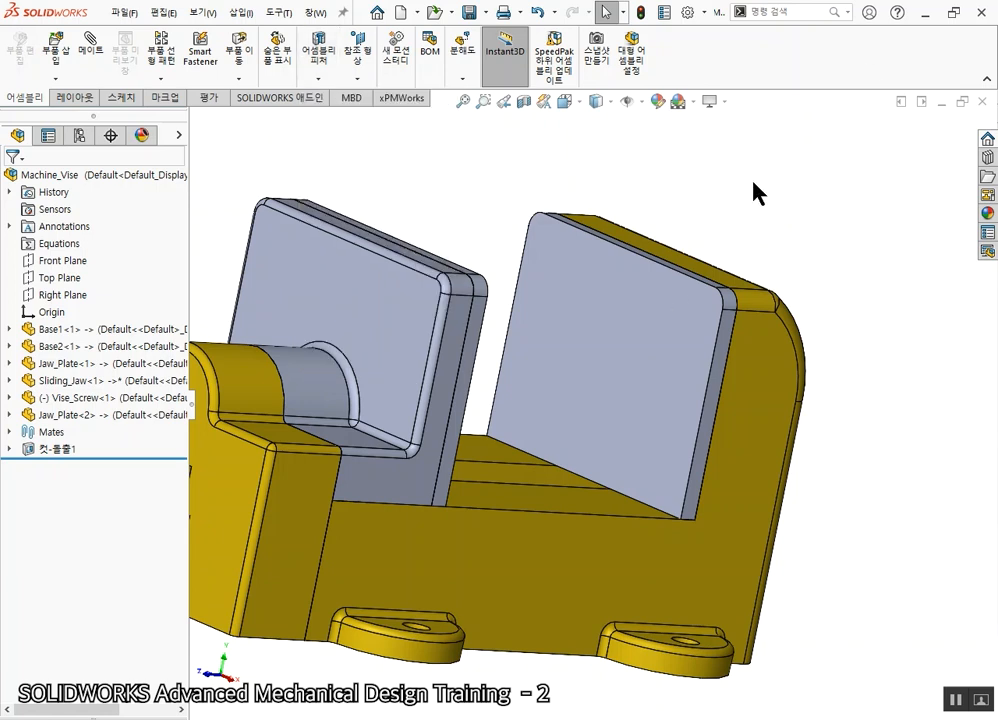
Start a Hole Series with new holes and place two hole points side by side near the upper edge of the fixed jaw plate's front face
click(610, 380)
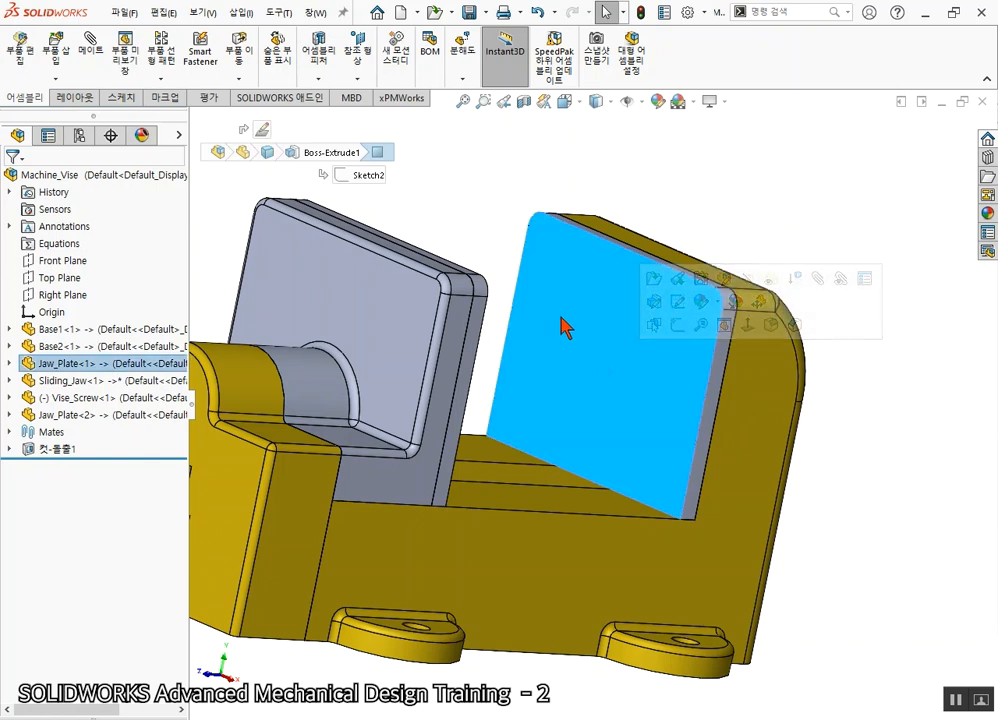
click(324, 67)
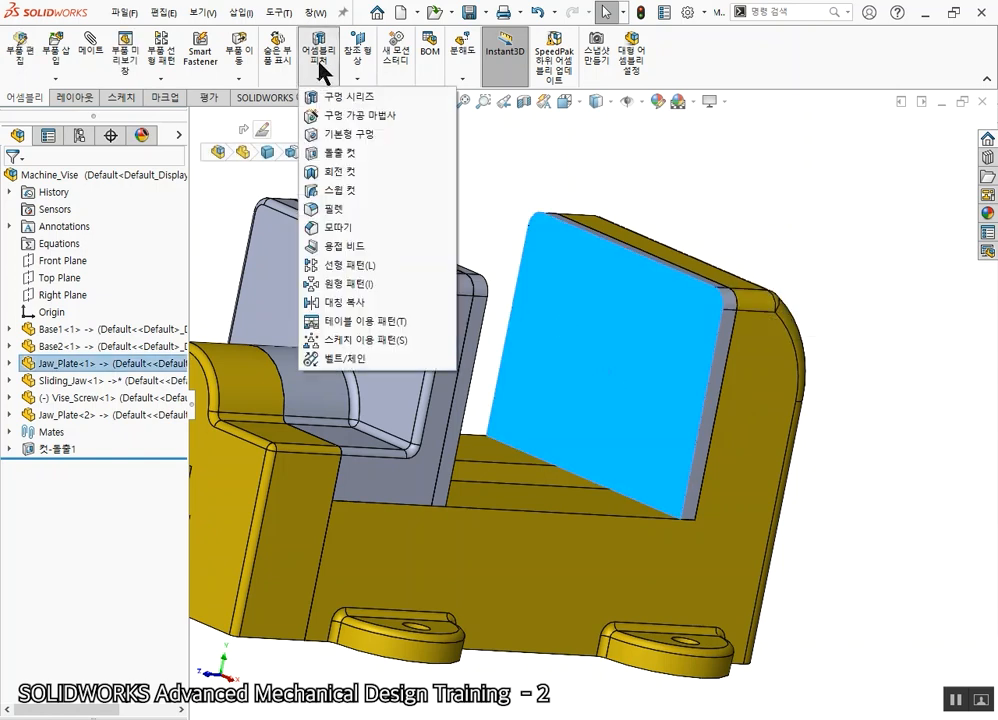
click(376, 98)
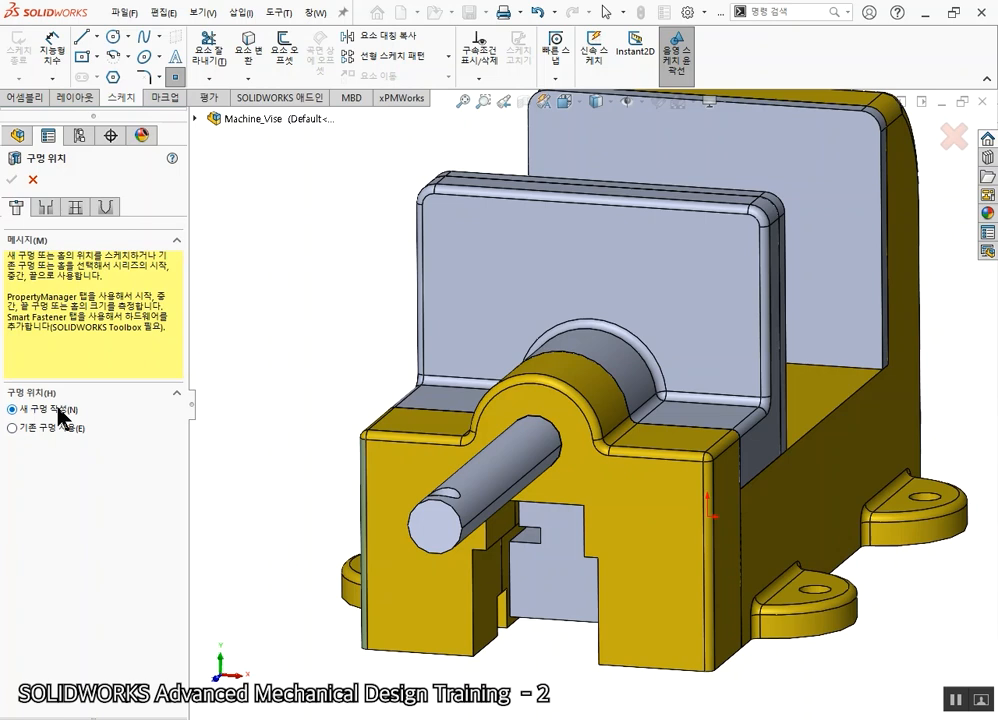
scroll(650, 200, down, 5)
click(600, 288)
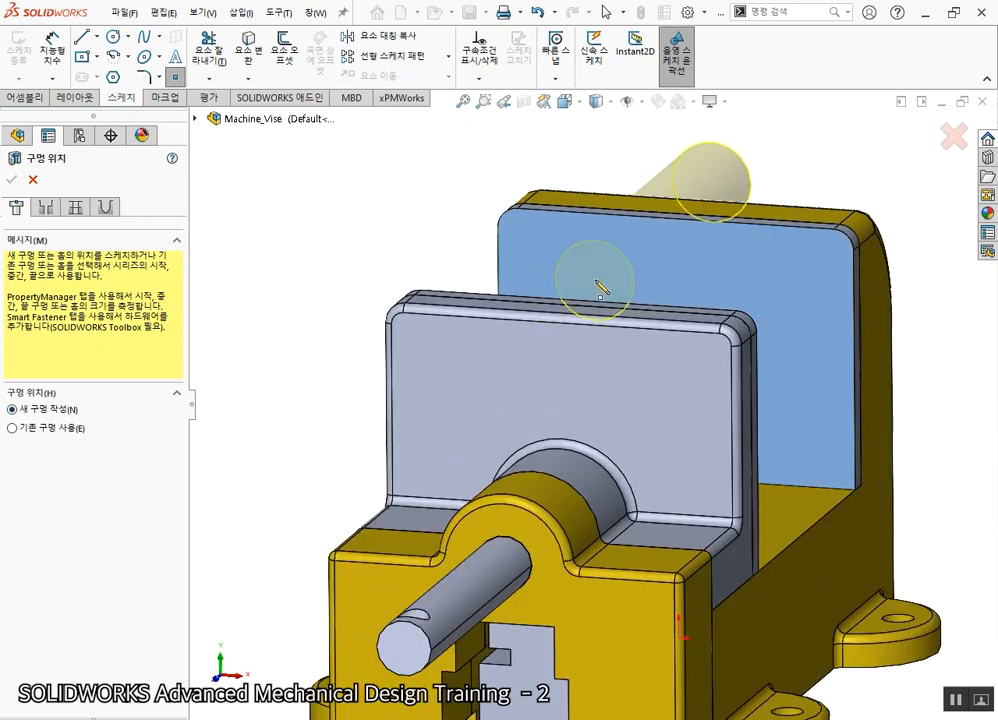
click(603, 275)
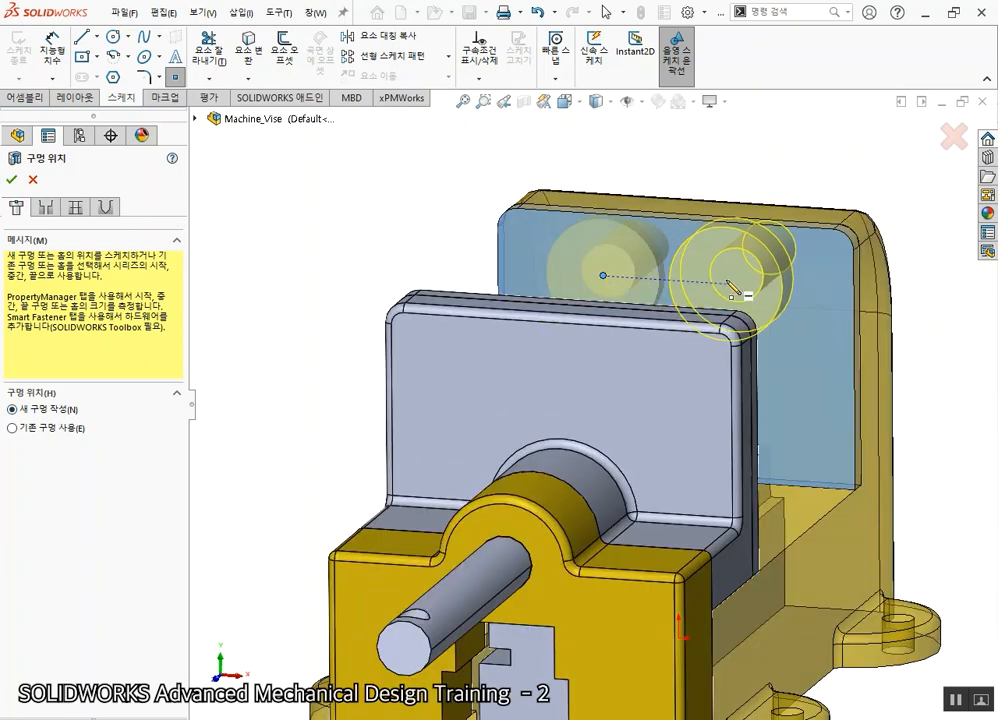
click(692, 272)
middle_drag(646, 356, 756, 379)
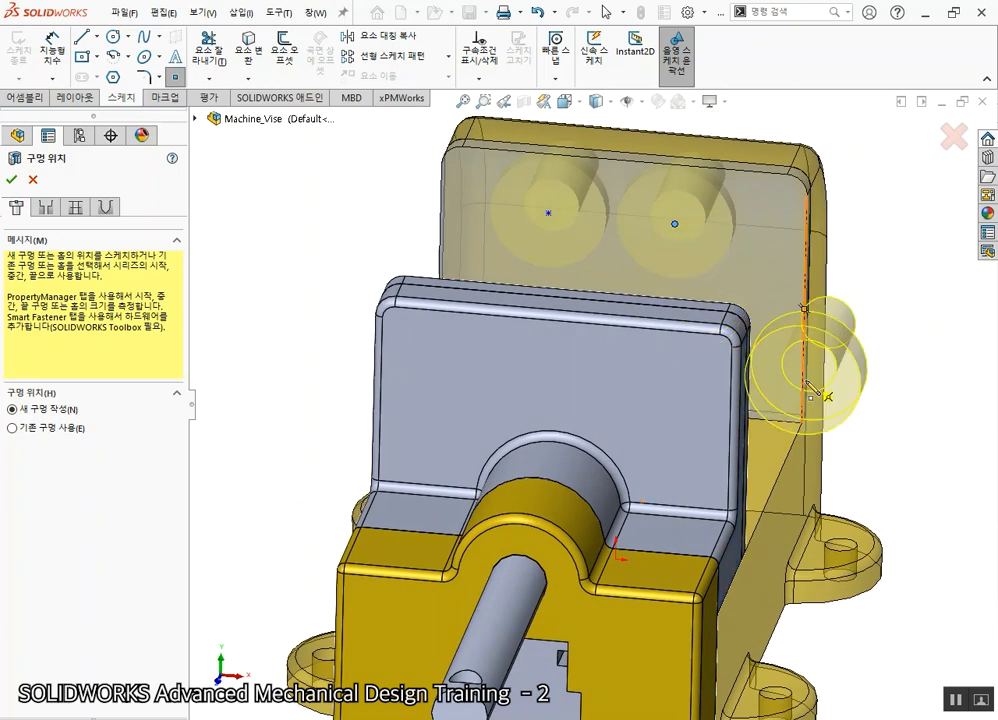
key(Escape)
scroll(688, 231, up, 1)
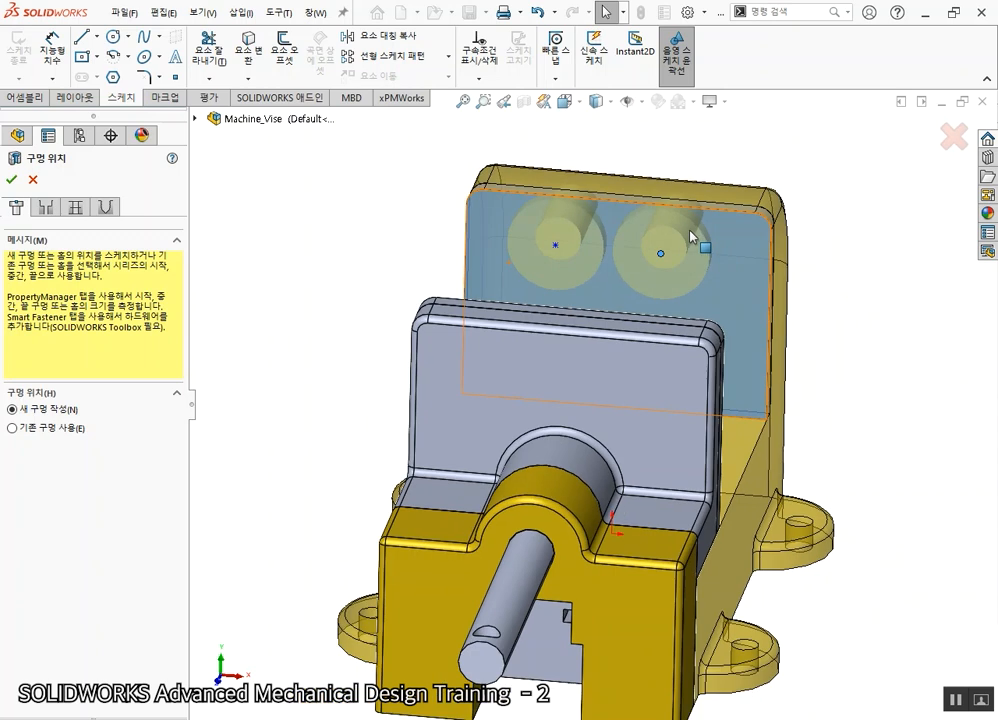
Sketch a vertical centerline about 32 mm long upward from the midpoint of the fixed jaw plate's upper edge
click(97, 36)
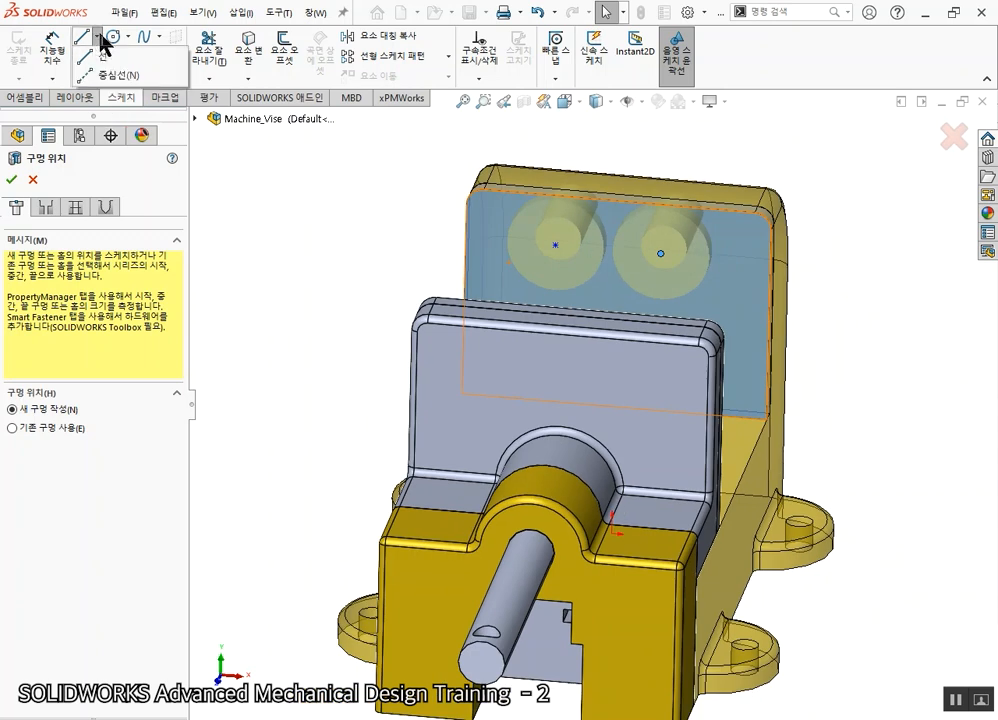
click(118, 76)
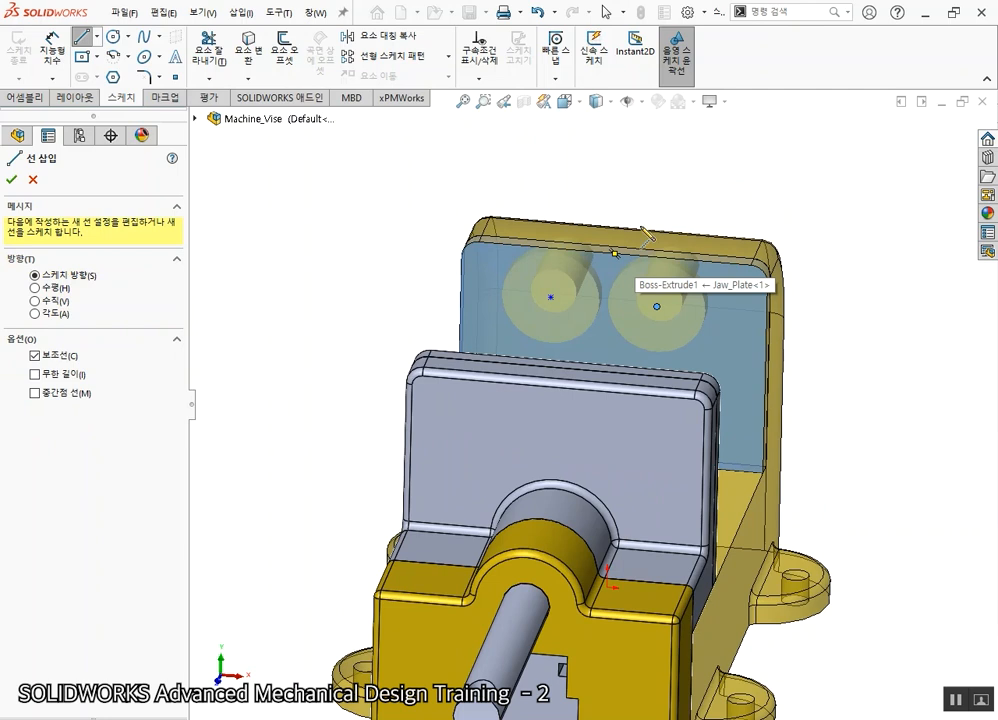
click(615, 254)
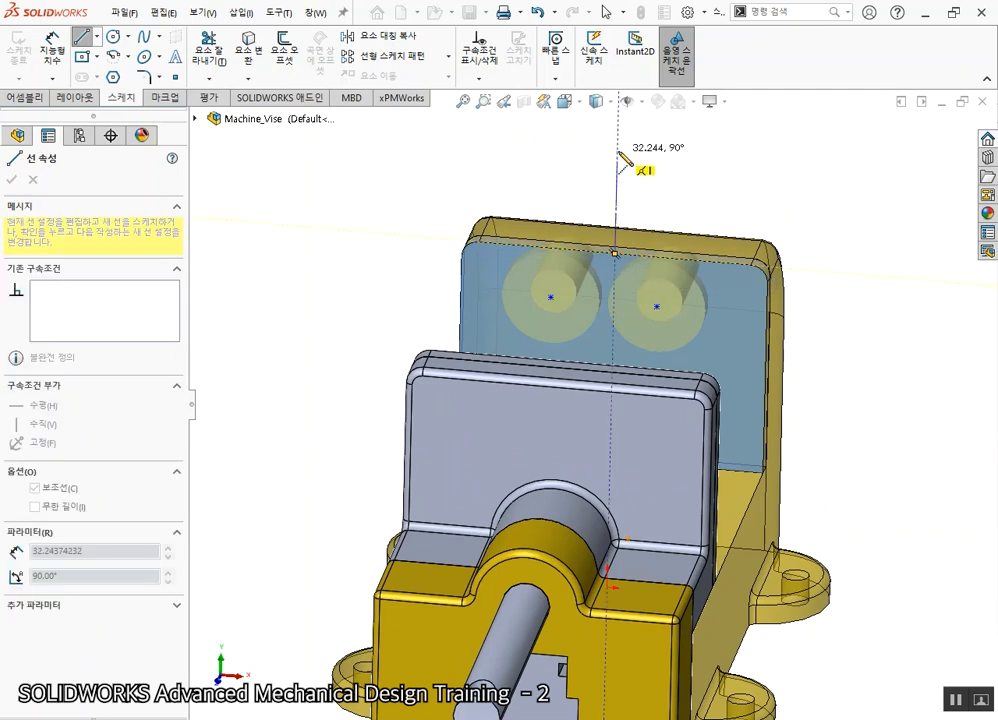
click(617, 151)
key(Escape)
key(Escape)
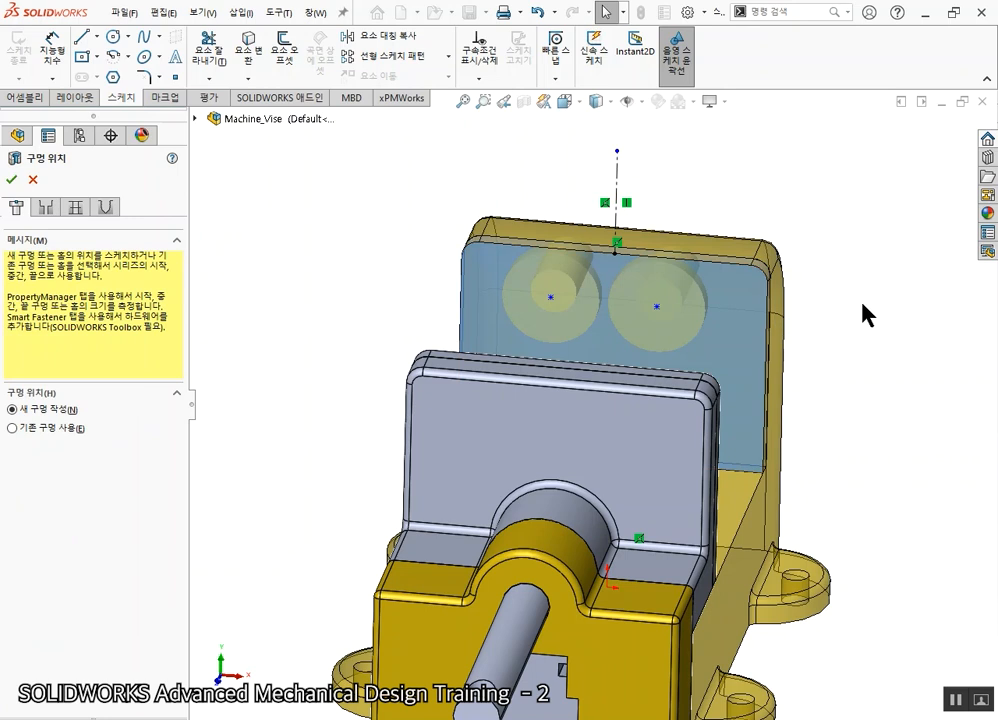
Make the two hole points symmetric about the vertical centerline
click(657, 306)
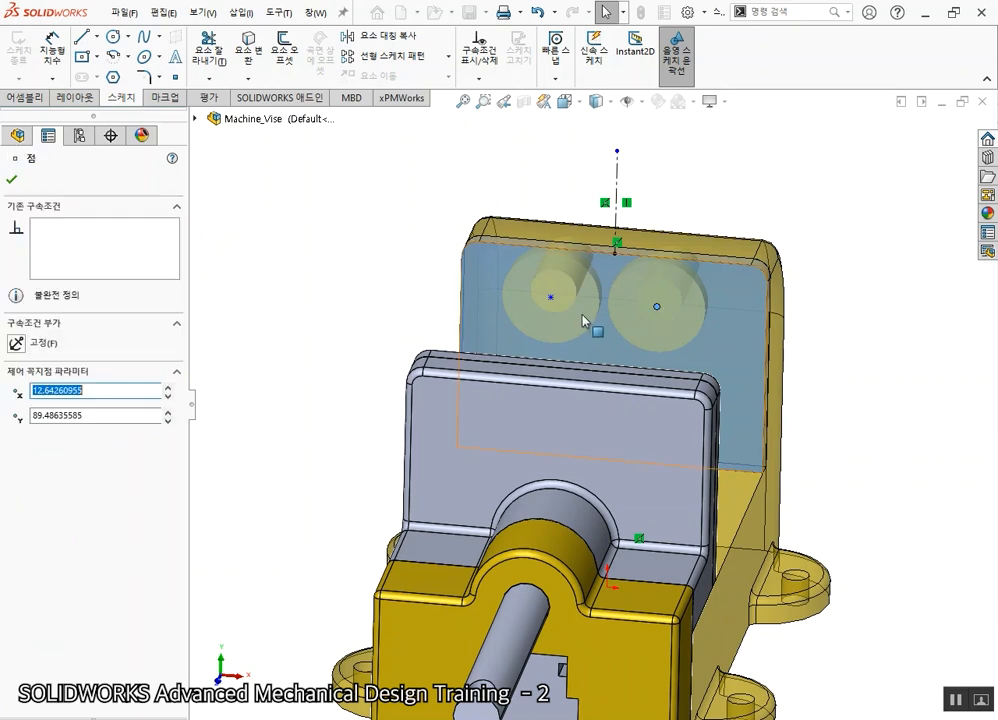
ctrl+click(550, 298)
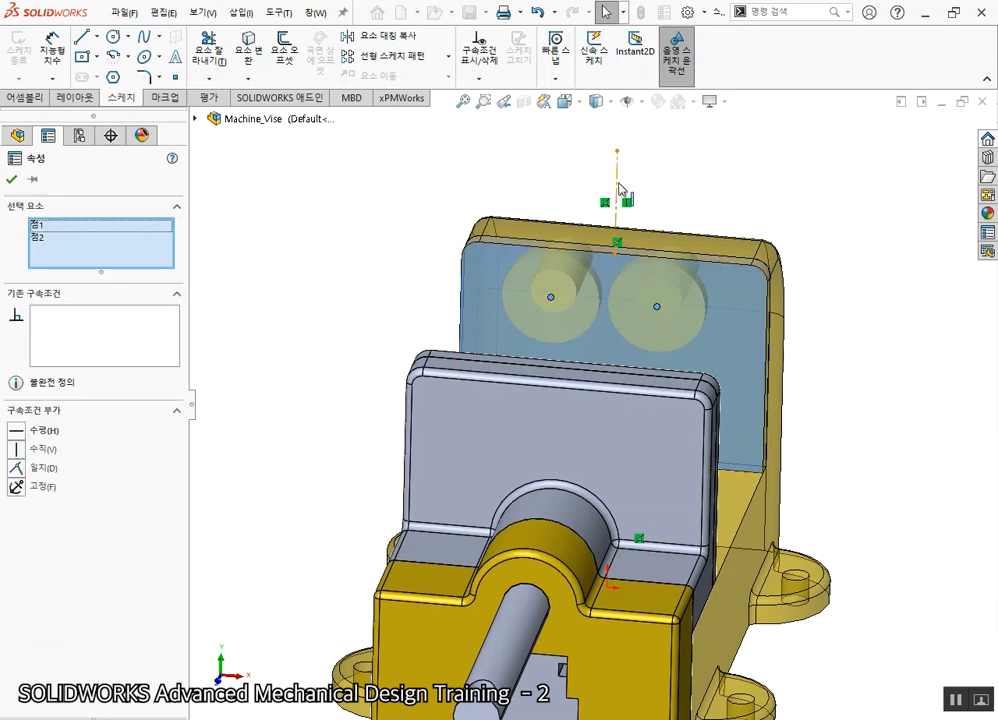
ctrl+click(618, 190)
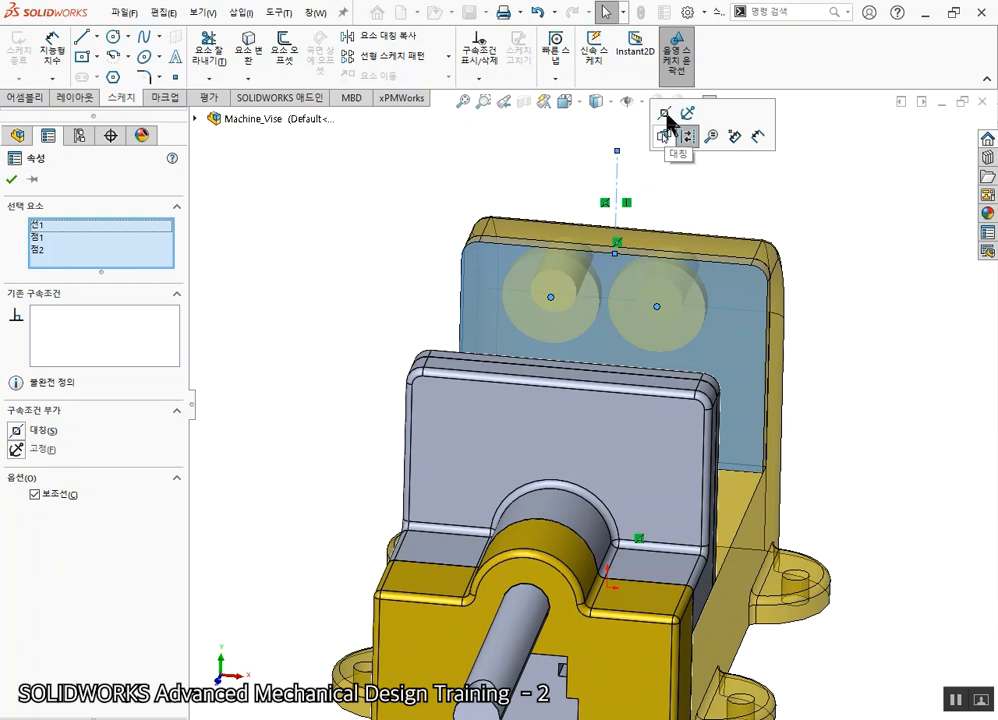
click(668, 116)
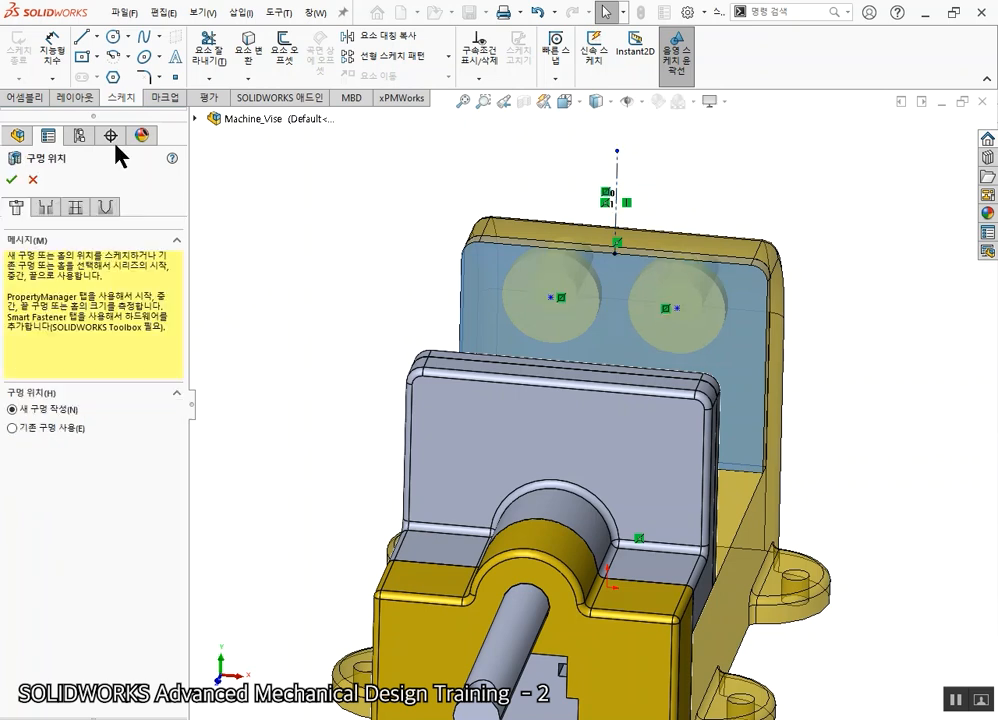
Dimension the spacing between the two hole points as 40 mm
click(53, 56)
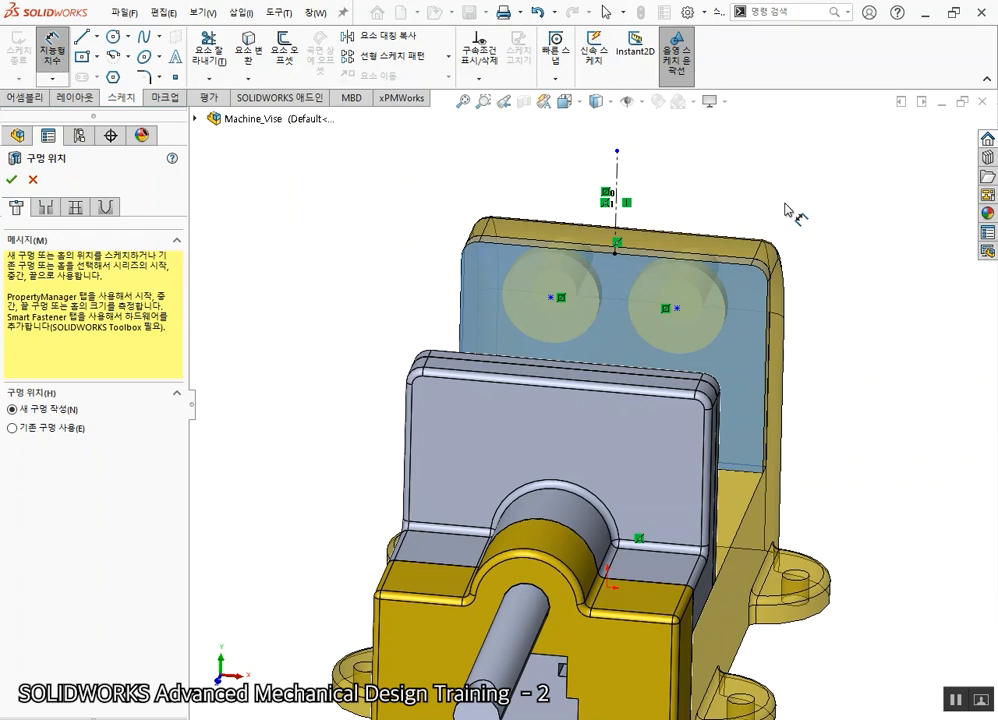
click(678, 309)
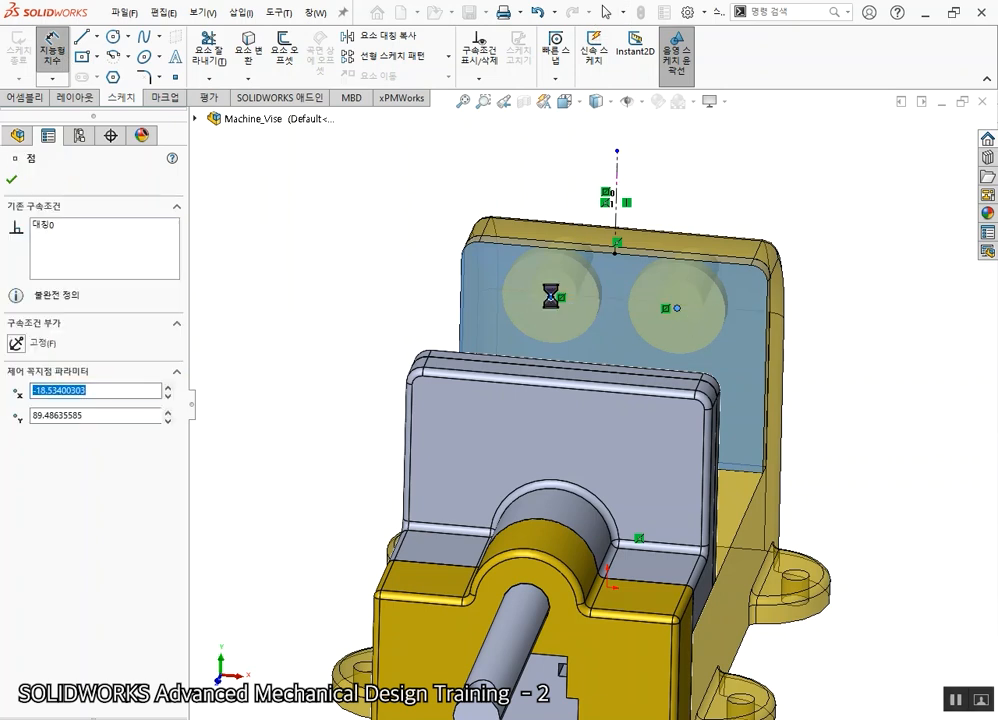
click(553, 300)
click(612, 196)
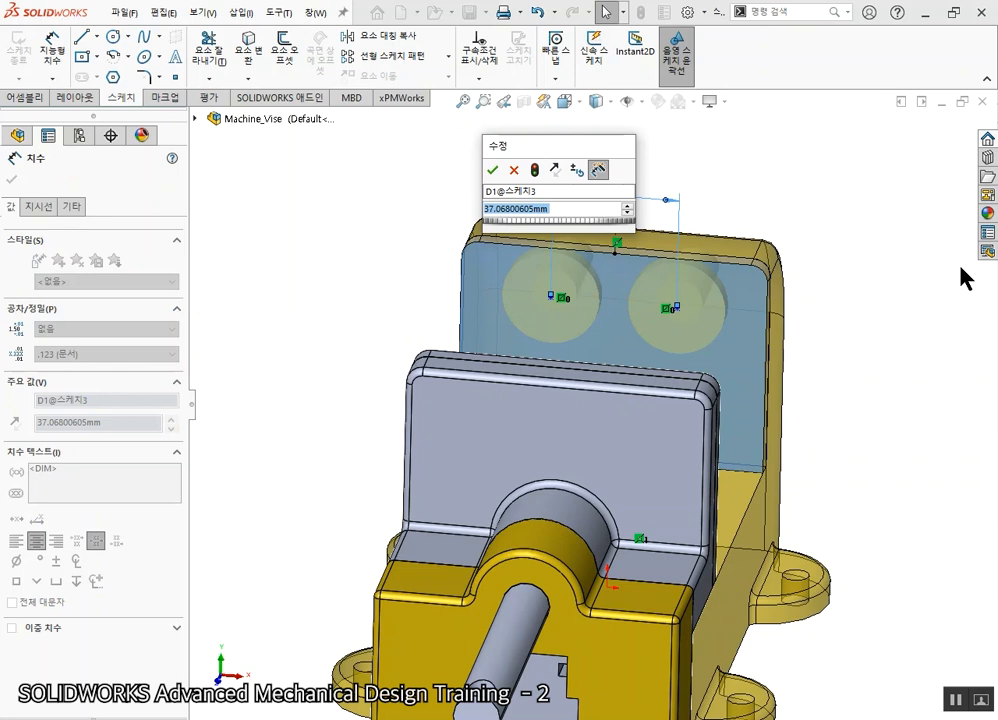
text(40)
key(Return)
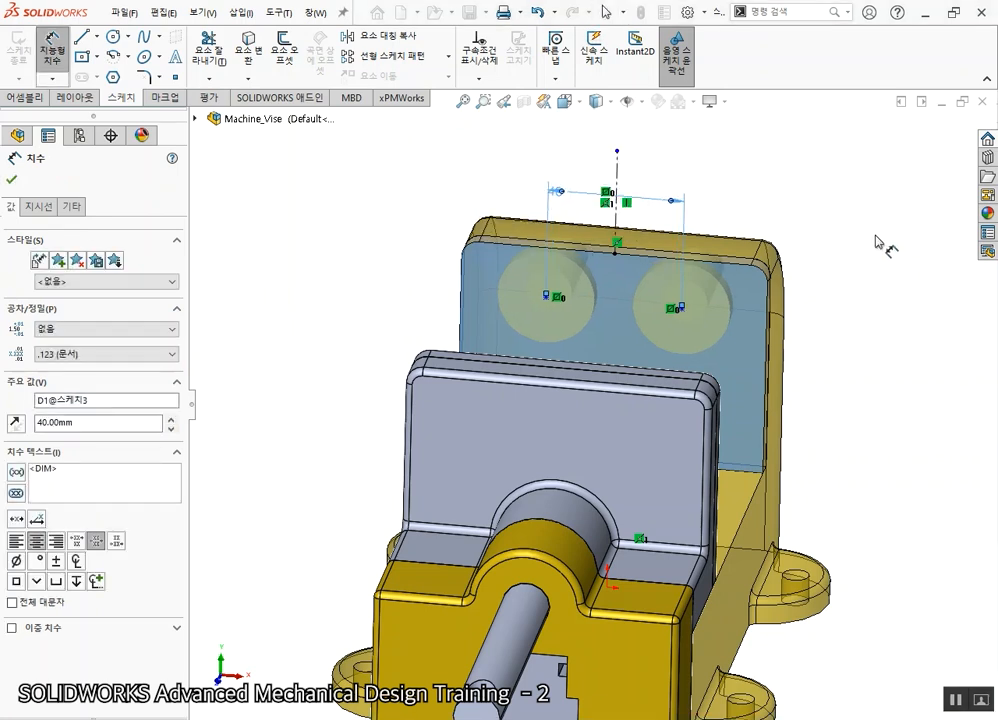
Dimension the distance from the hole points to the jaw plate's upper edge as 15 mm
click(678, 309)
click(755, 264)
click(852, 312)
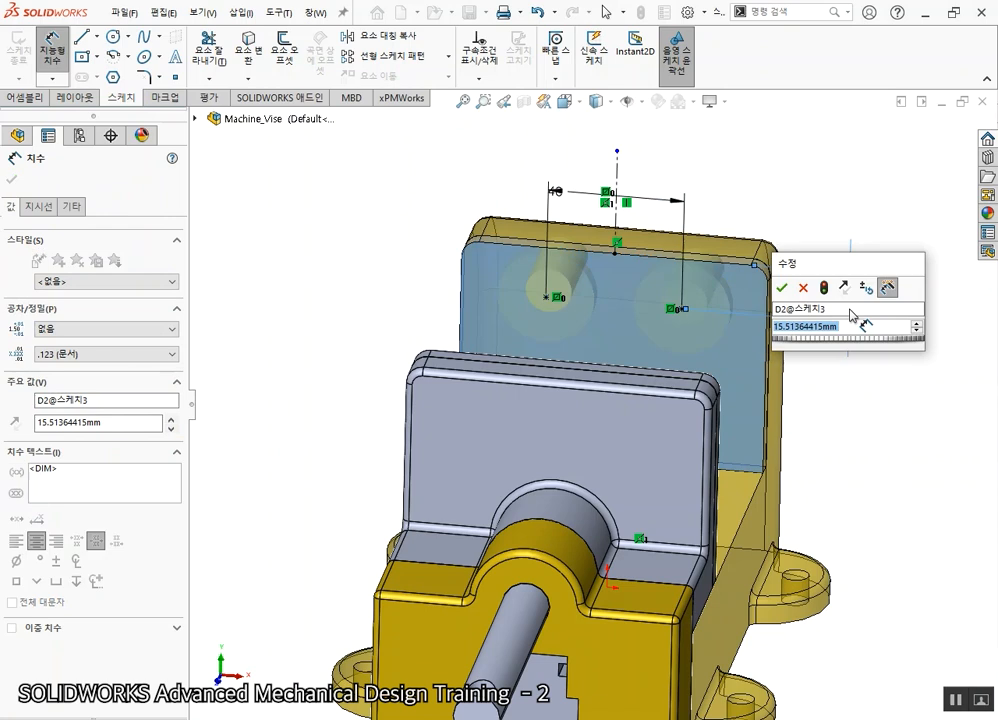
text(15)
key(Return)
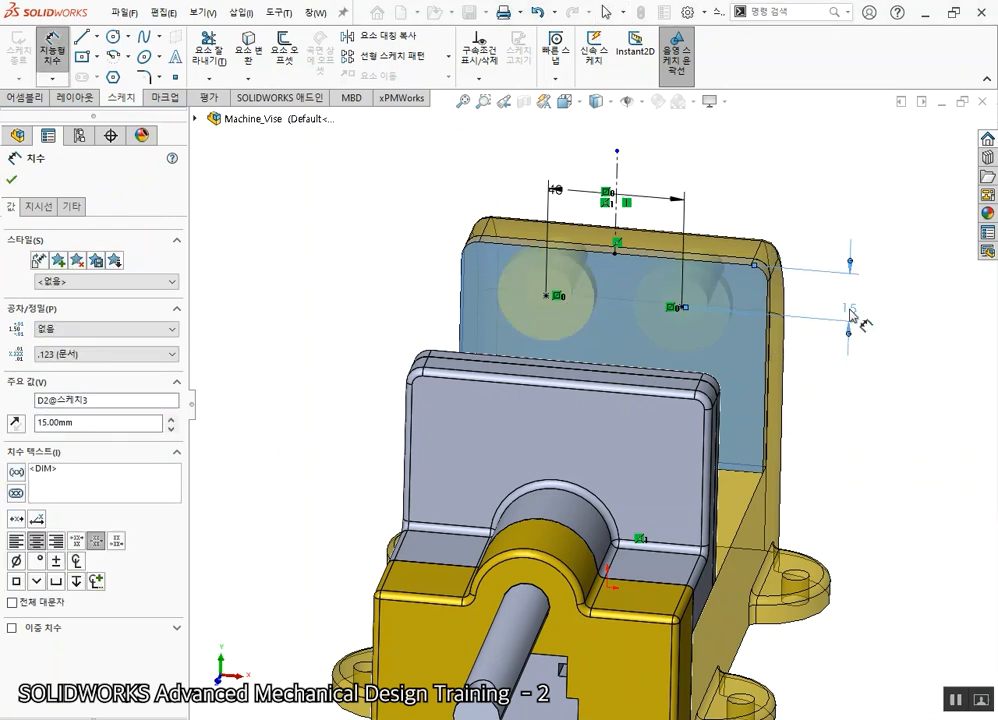
key(Escape)
Reposition the 40 mm spacing dimension above the jaw plate, with its text clear of the extension line
middle_drag(880, 463, 894, 411)
scroll(897, 418, down, 2)
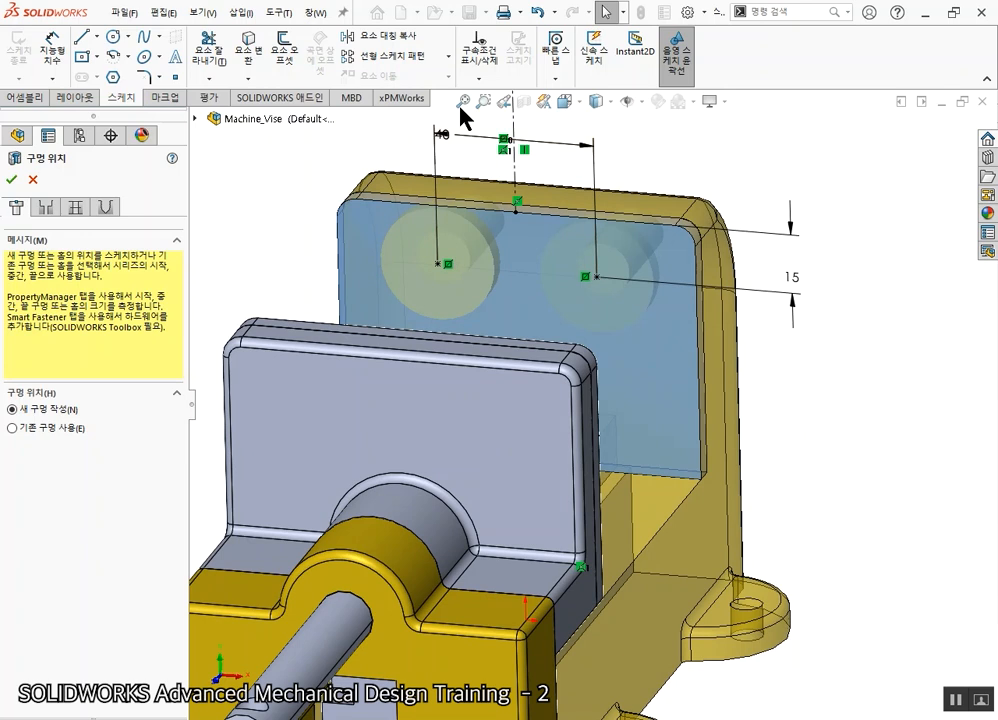
click(469, 145)
drag(469, 145, 482, 157)
click(793, 177)
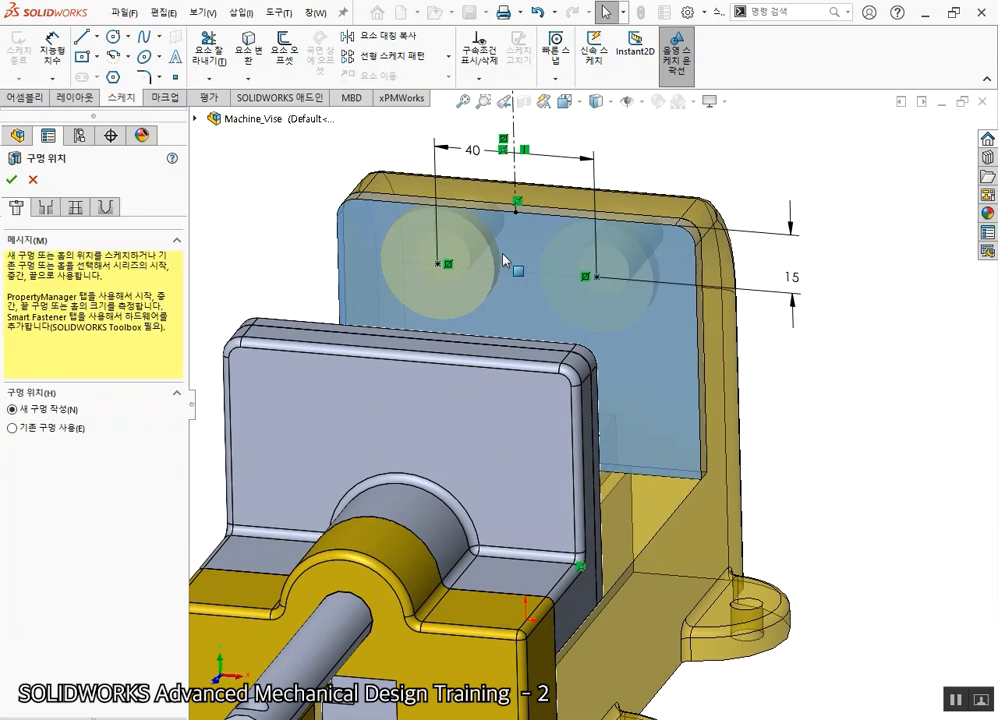
Define the series' start hole as a countersunk hole in the Ansi Metric standard with size M5
click(47, 205)
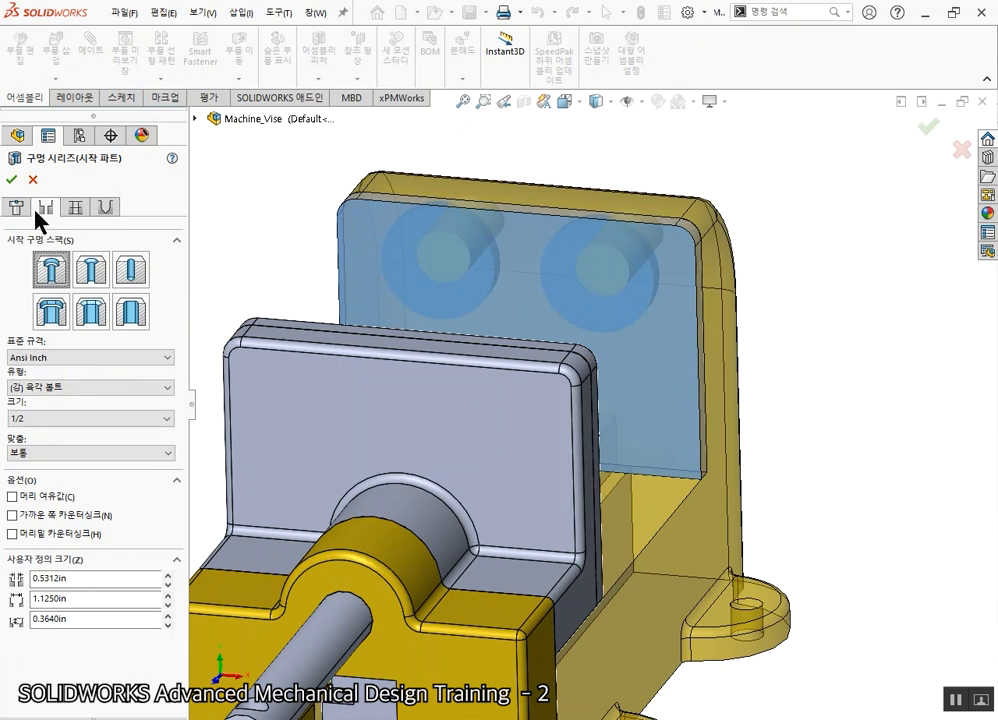
click(105, 278)
click(97, 360)
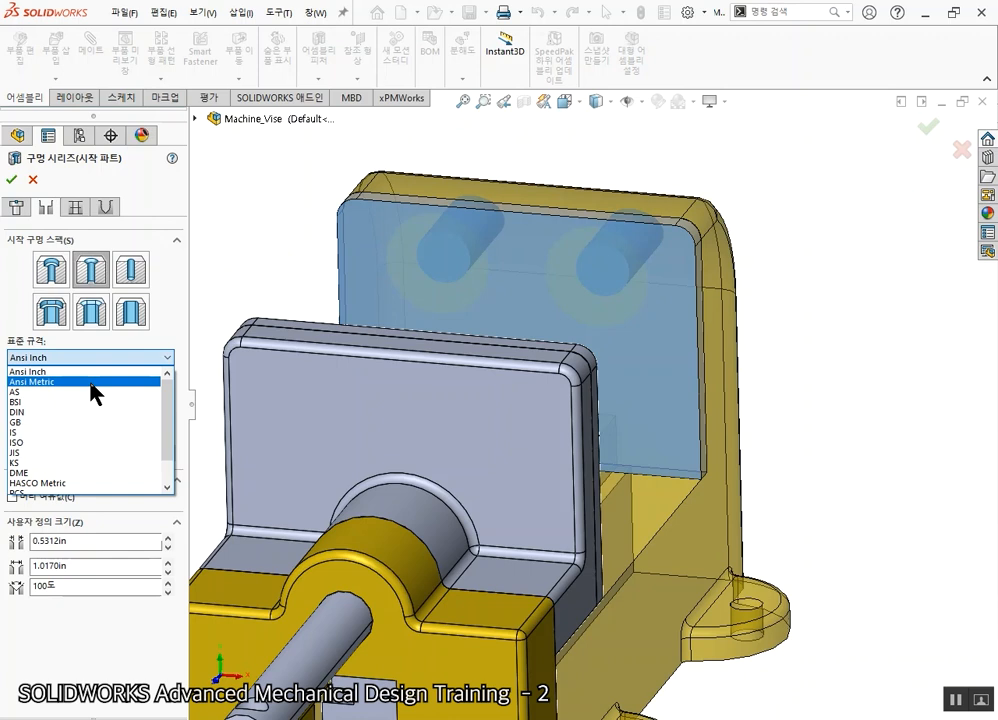
click(94, 382)
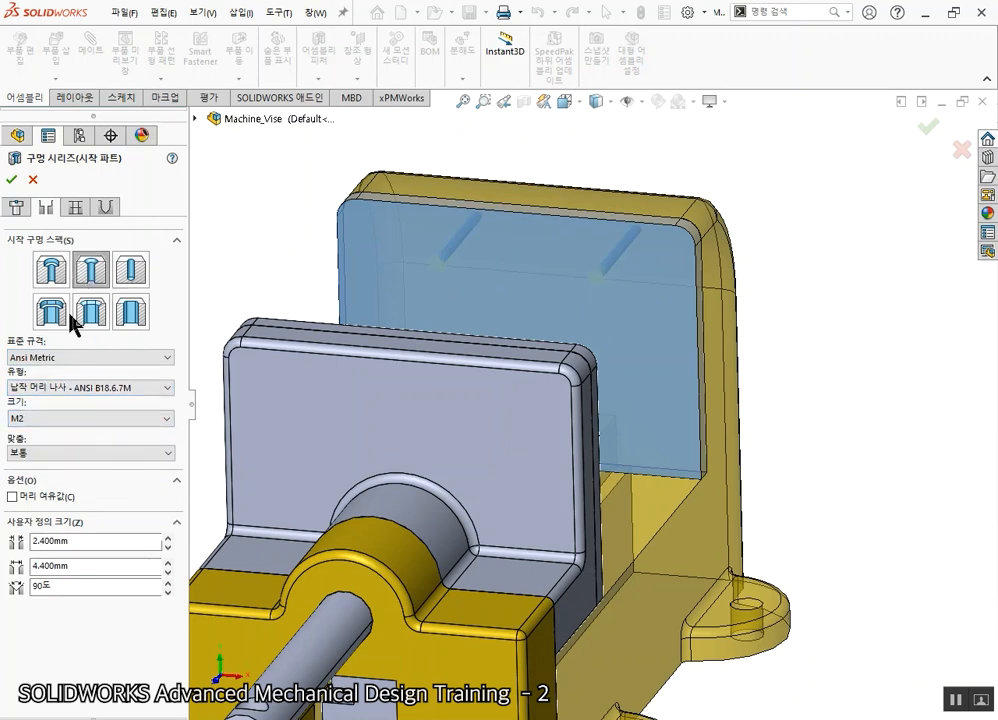
click(133, 419)
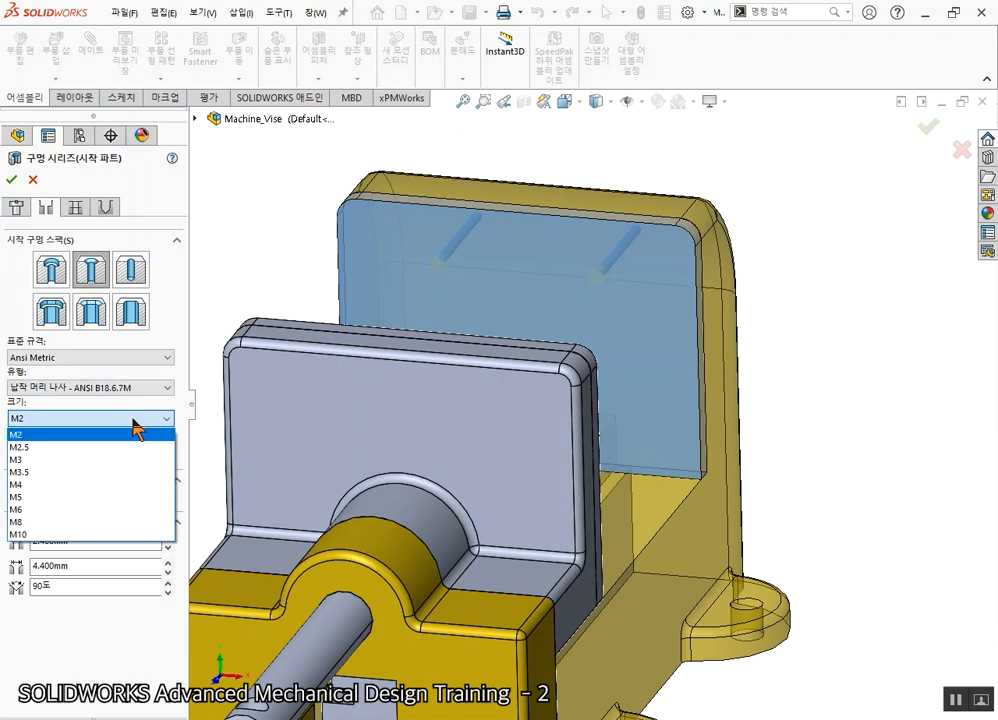
click(90, 497)
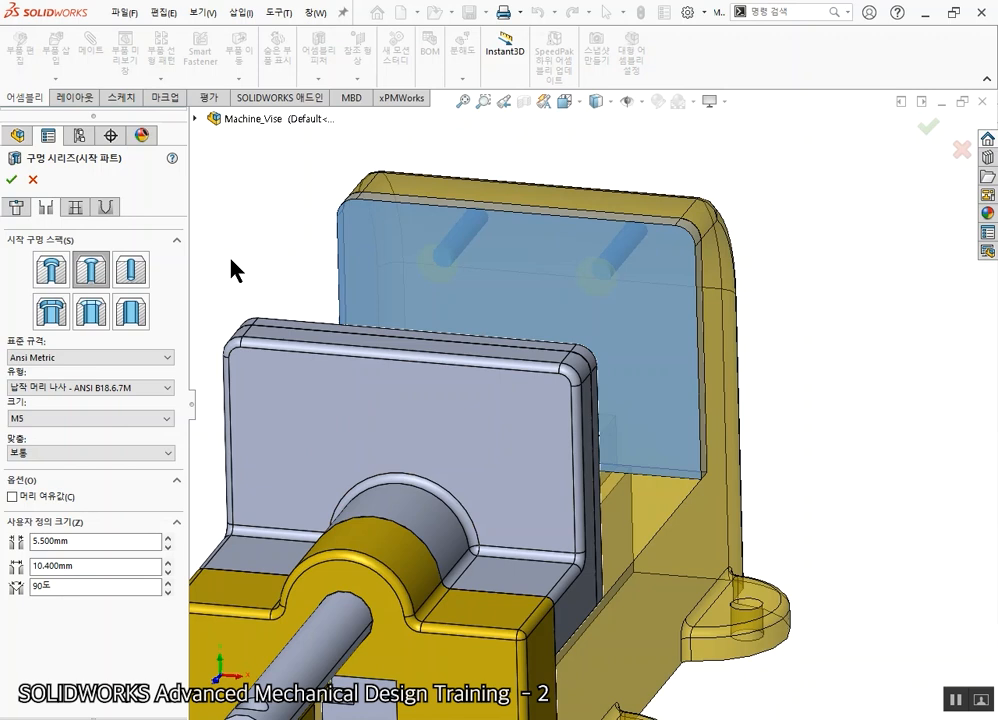
Check the middle part's hole settings, and set the end part's hole to an M5x0.8 tapped hole sized automatically from the start hole
click(75, 207)
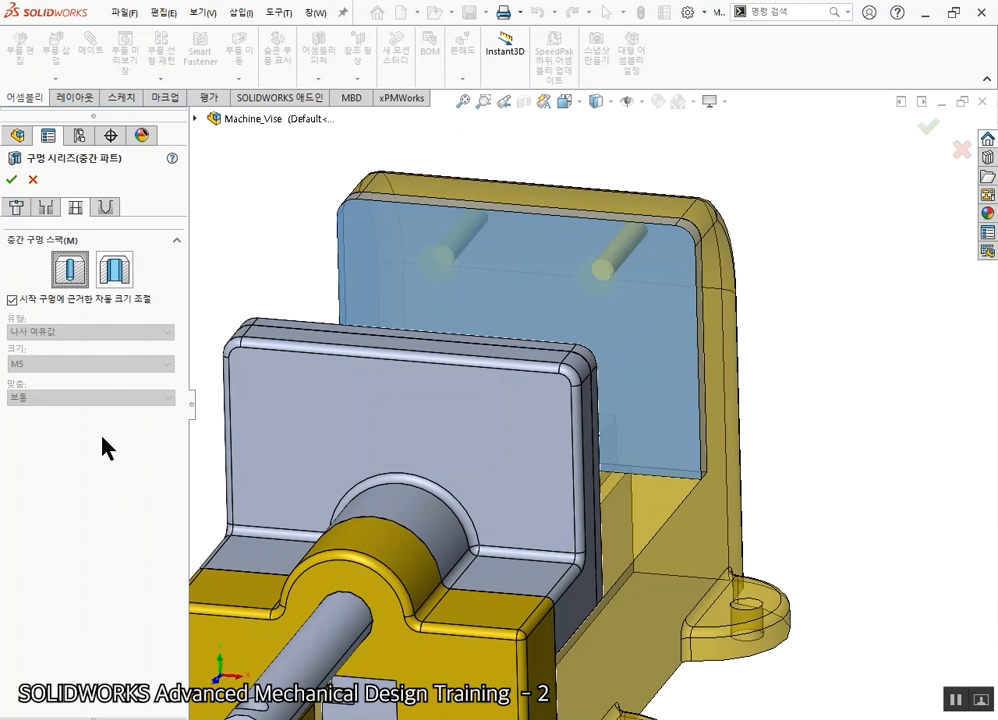
click(106, 208)
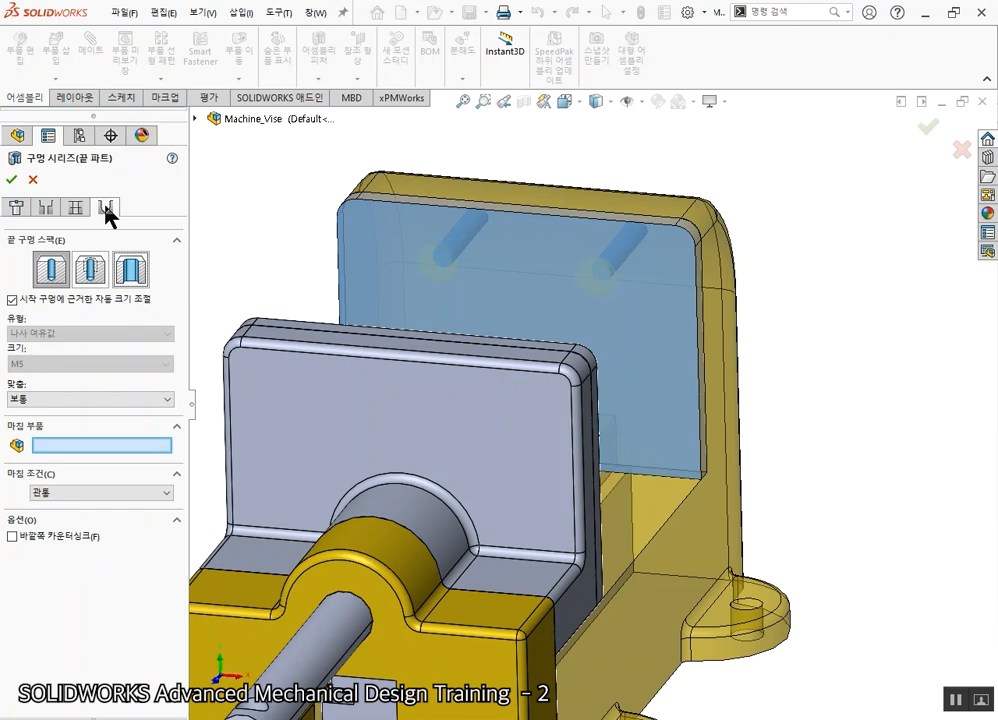
scroll(714, 388, up, 1)
middle_drag(722, 391, 622, 362)
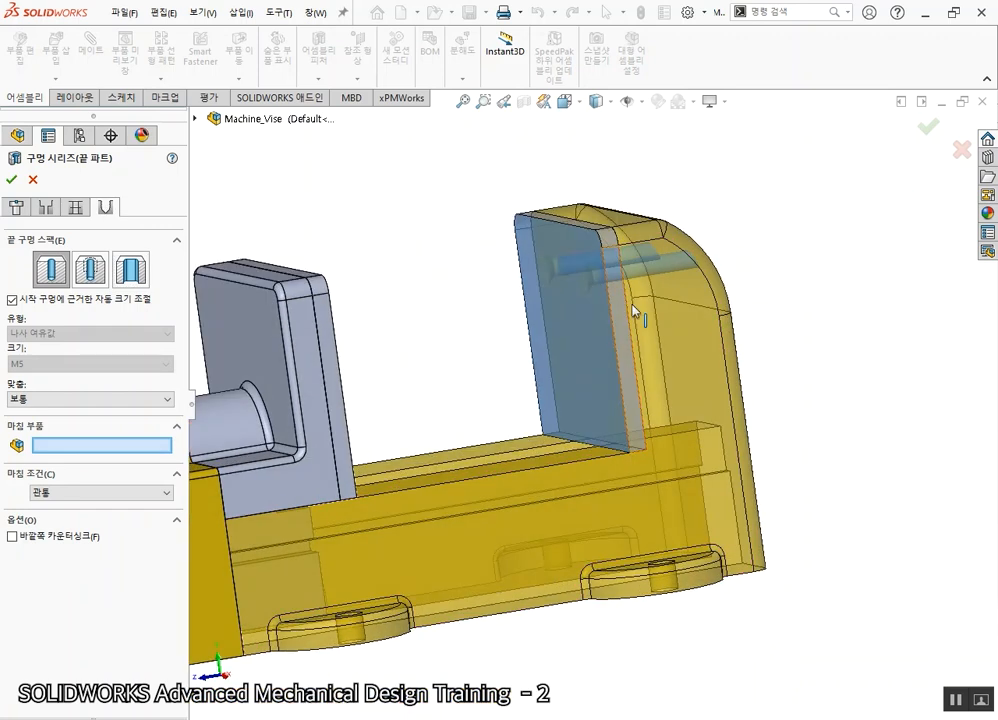
scroll(645, 262, down, 3)
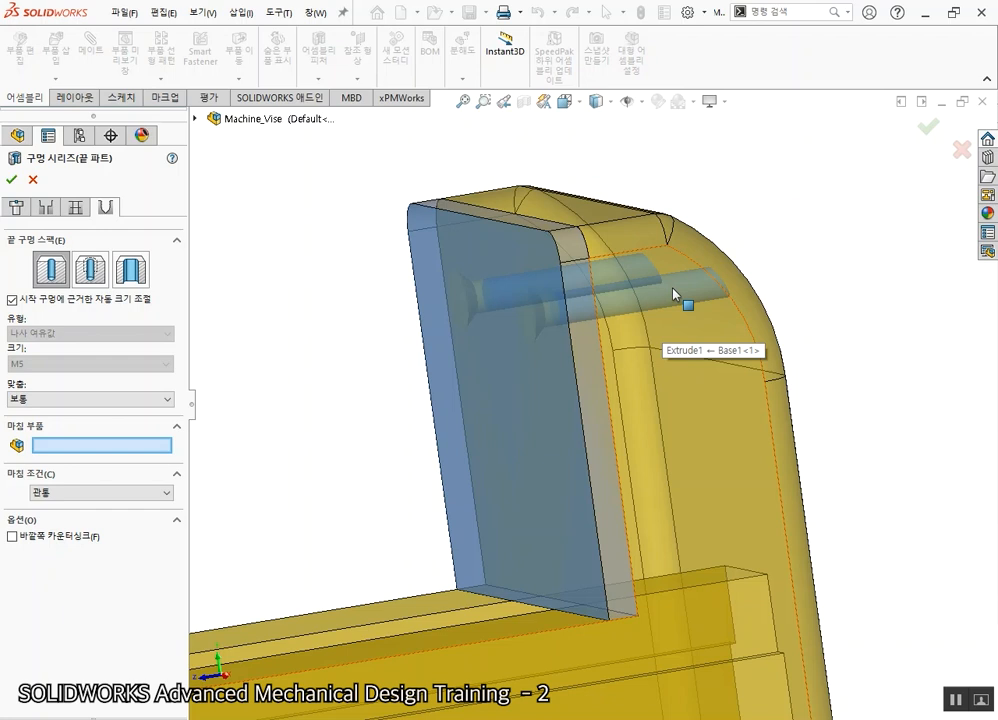
click(90, 270)
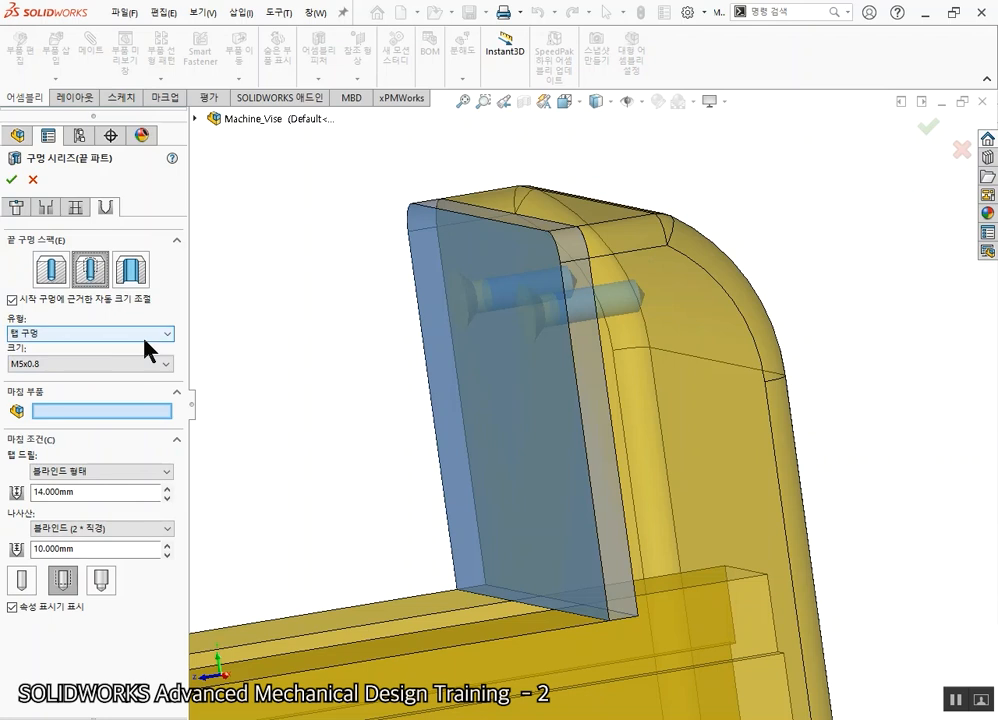
Set the end part's tap drill depth to 10 mm and finish the hole series through the fixed jaw plate and base
drag(96, 492, 2, 491)
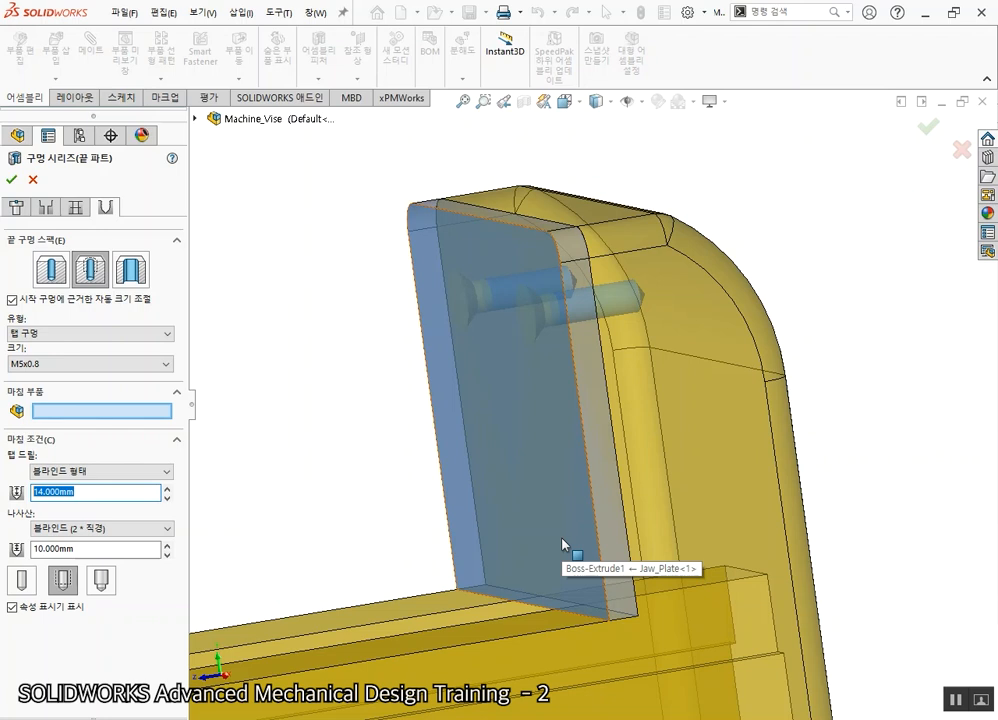
text(10)
key(Return)
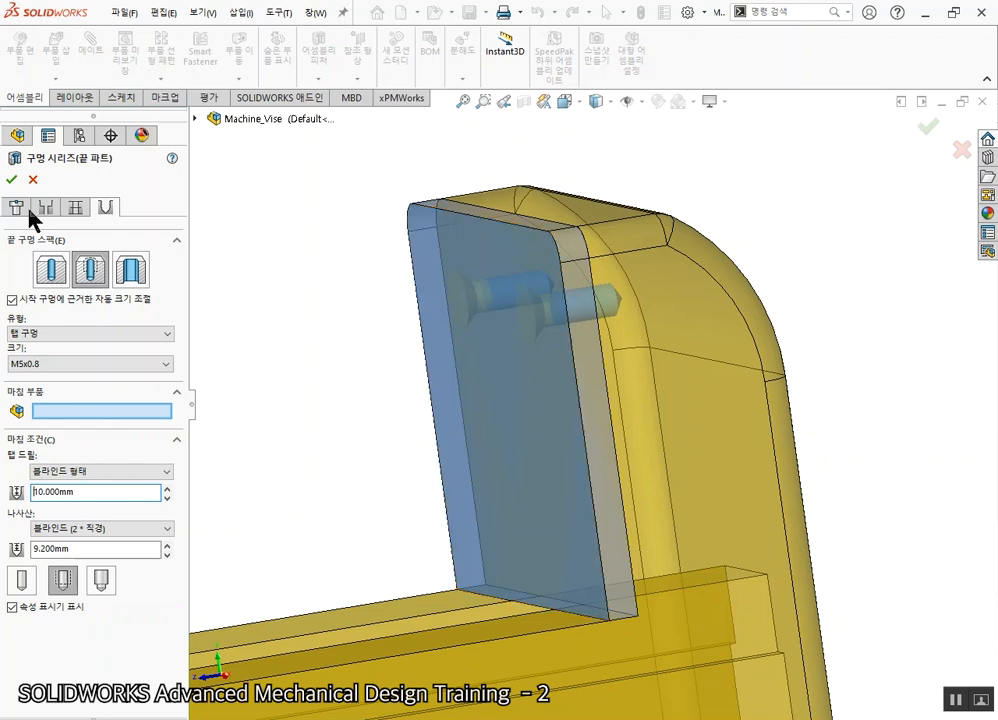
click(12, 181)
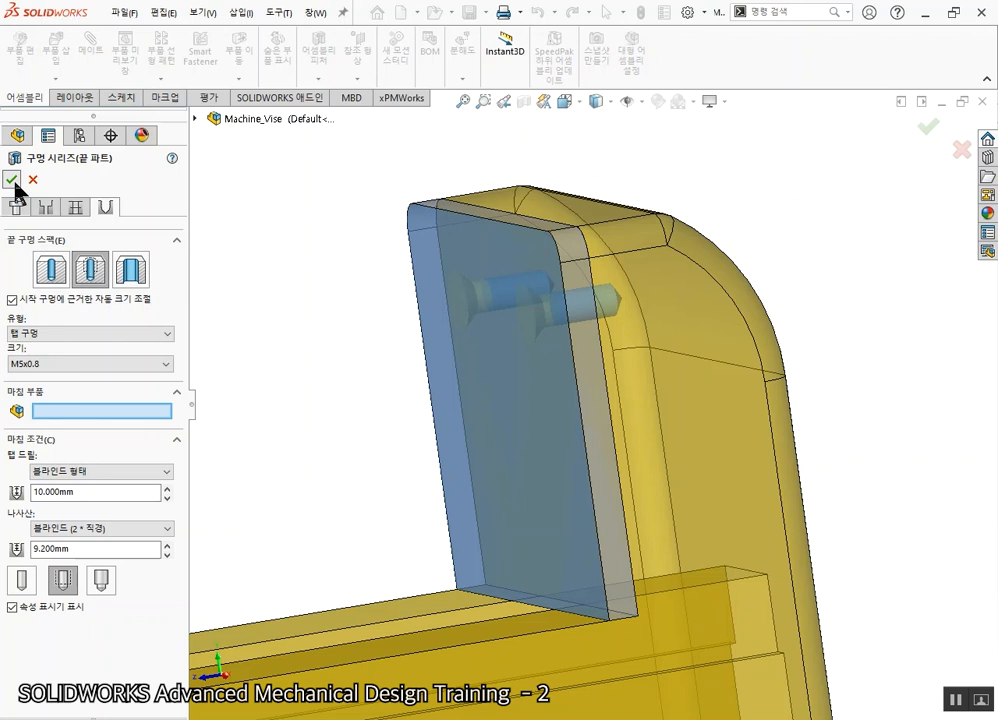
Preview a section view offset -25 mm from the base's side face to examine the tapped hole, and discard the section
mouse_move(553, 410)
middle_down()
mouse_move(593, 399)
mouse_move(559, 412)
middle_up()
click(640, 300)
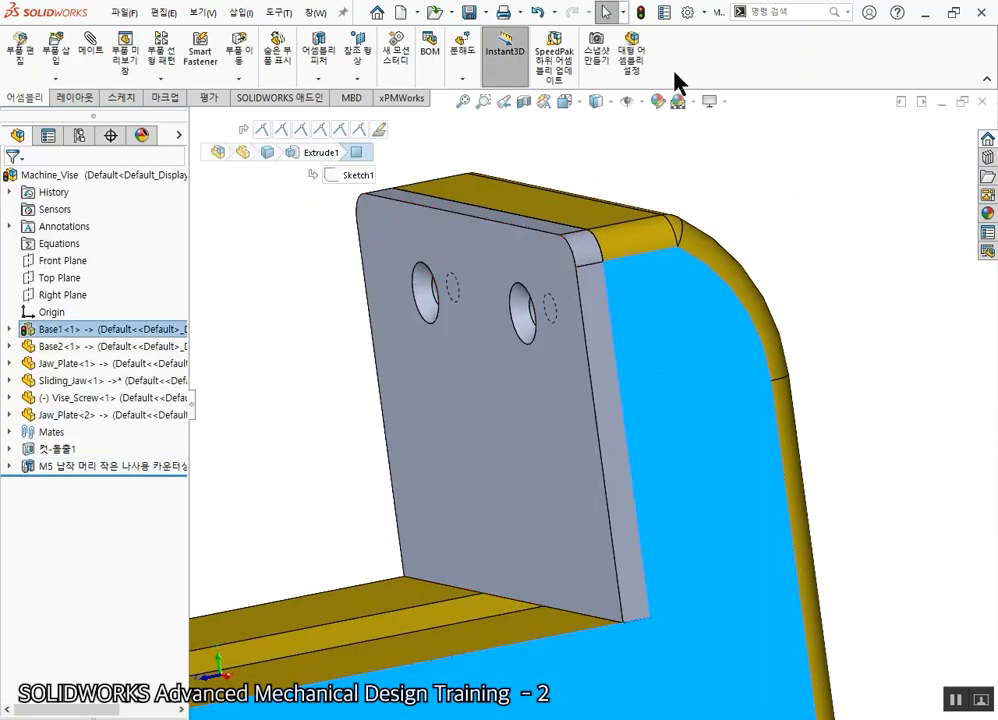
click(524, 101)
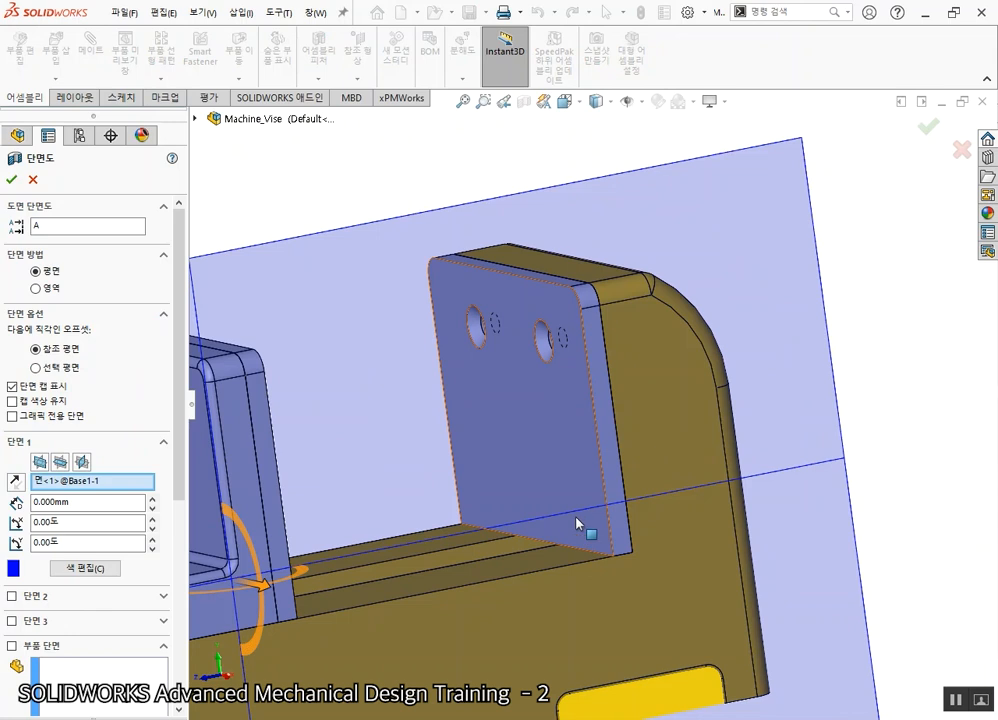
drag(263, 586, 226, 553)
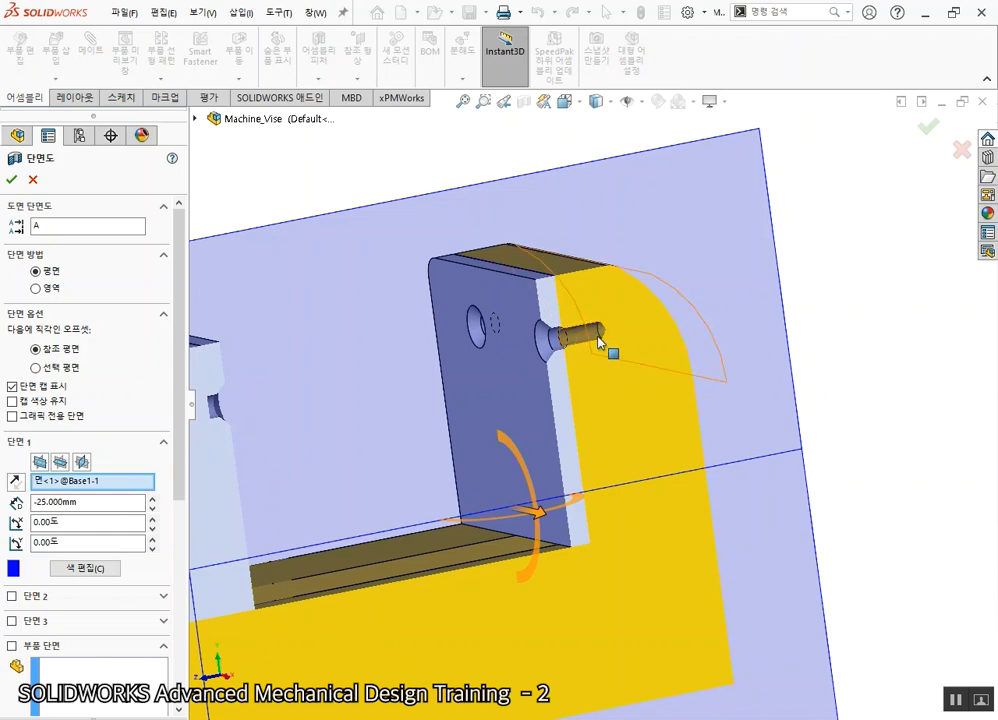
click(33, 180)
scroll(614, 440, up, 3)
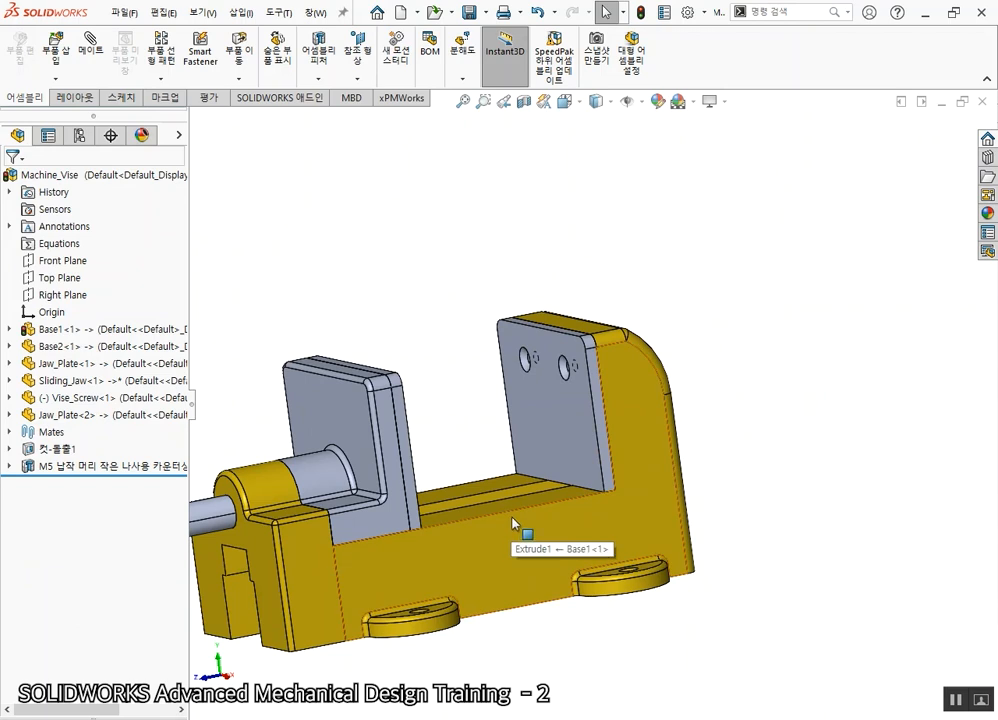
Open the Jaw_Plate part in its assembly position to check its holes, and return to the Machine_Vise assembly
scroll(582, 408, down, 2)
click(581, 407)
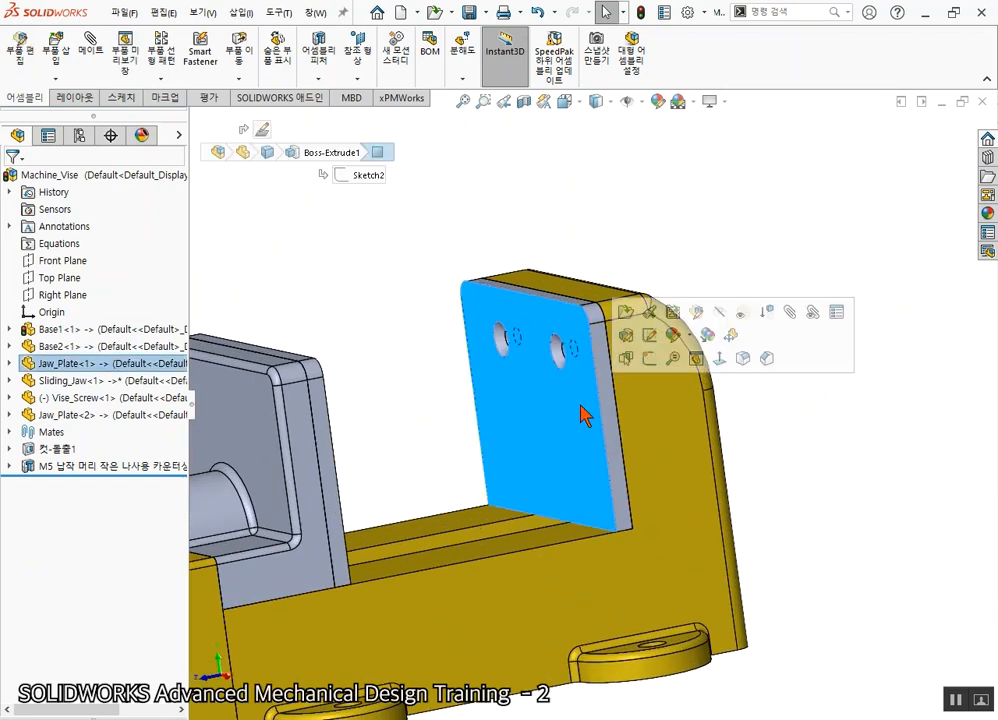
click(419, 350)
click(555, 419)
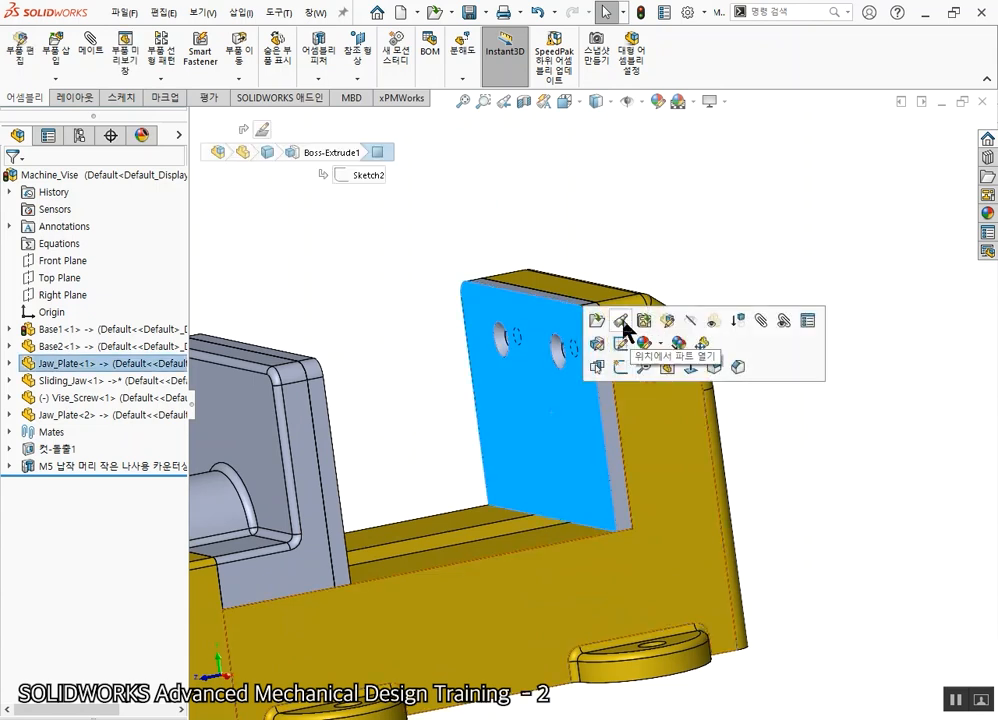
click(622, 322)
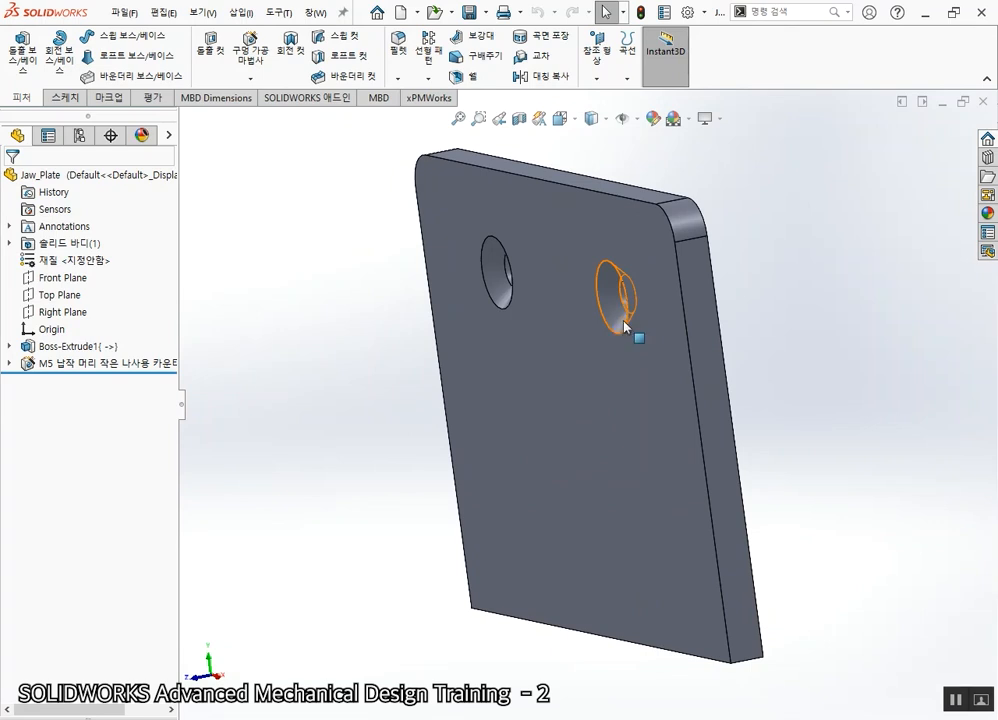
key(ctrl+Tab)
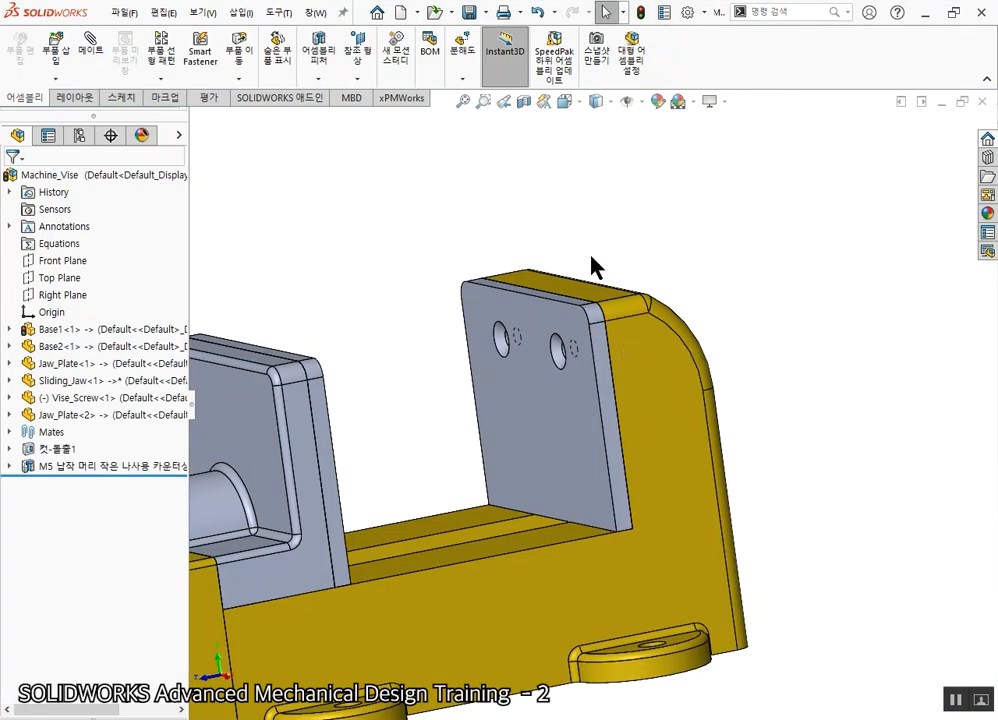
Start another hole series that uses the existing M5 countersunk holes of the sliding jaw's plate as its start holes
scroll(514, 383, up, 3)
middle_drag(514, 383, 400, 390)
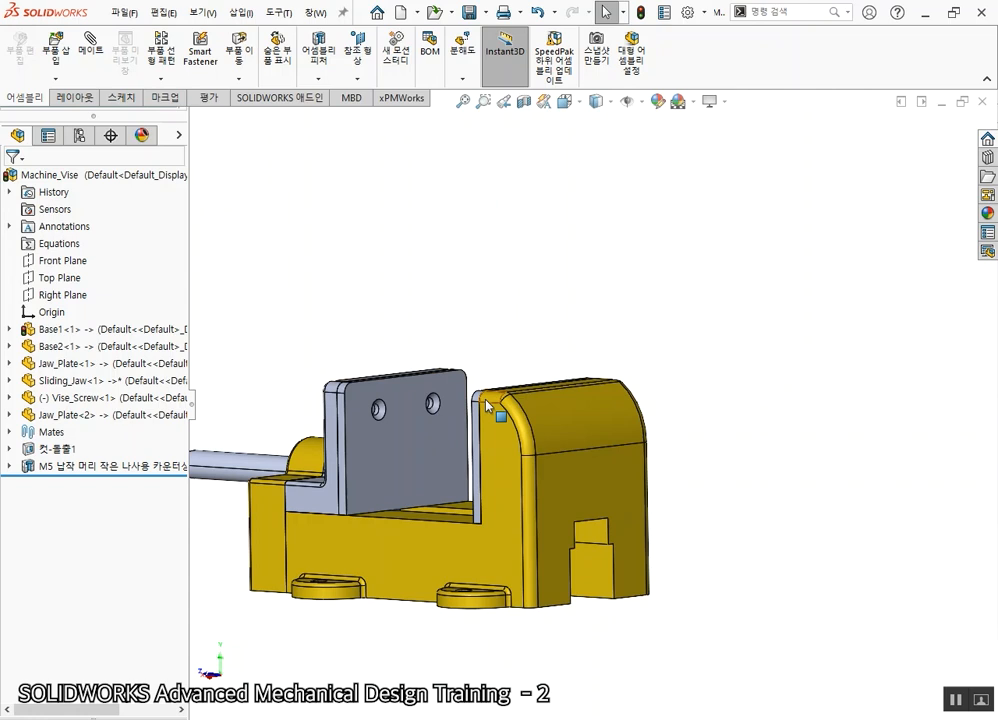
scroll(410, 485, down, 6)
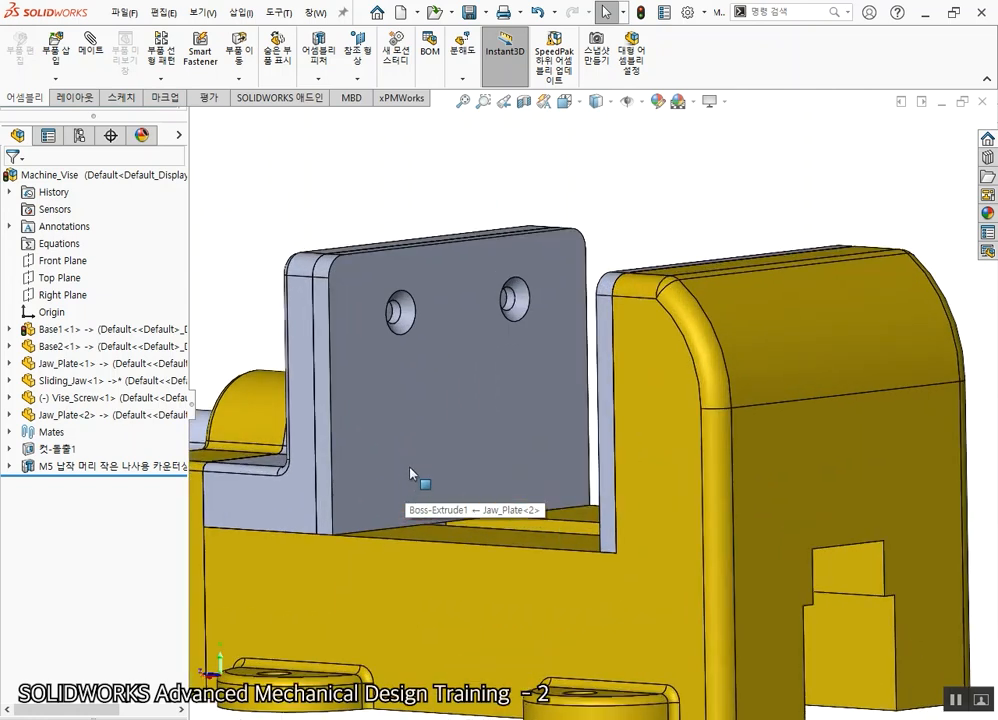
click(420, 430)
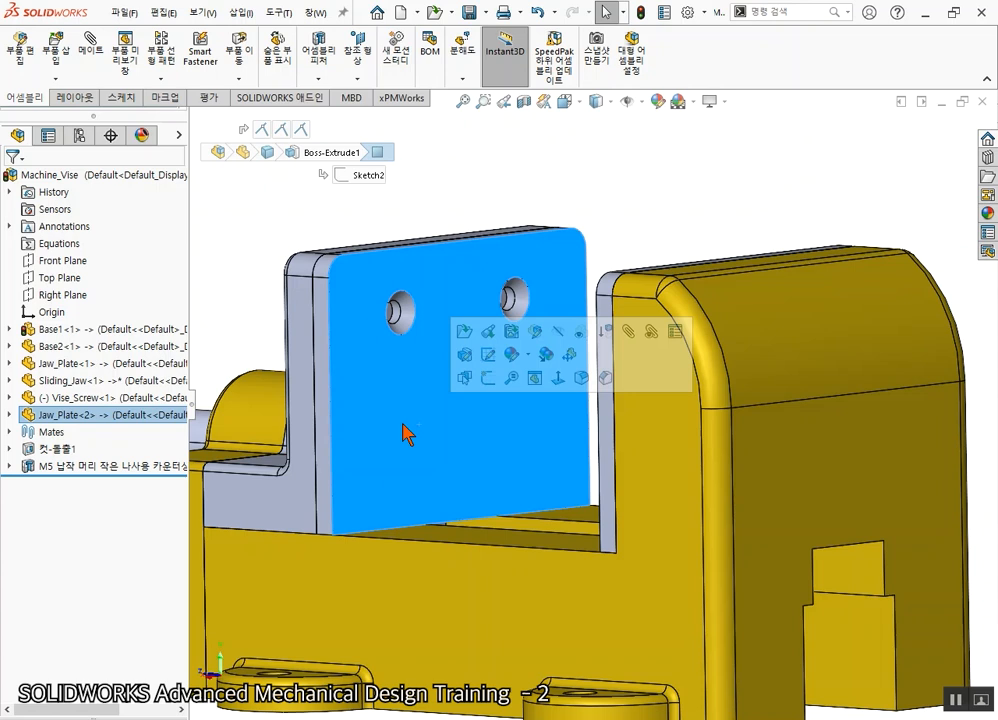
click(285, 225)
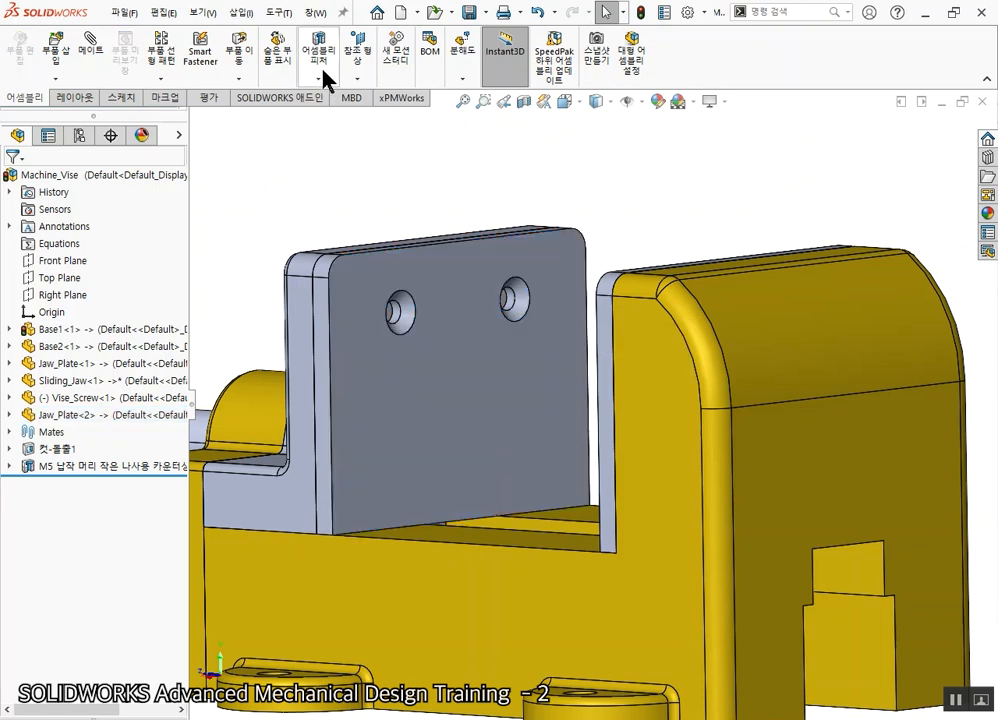
click(324, 76)
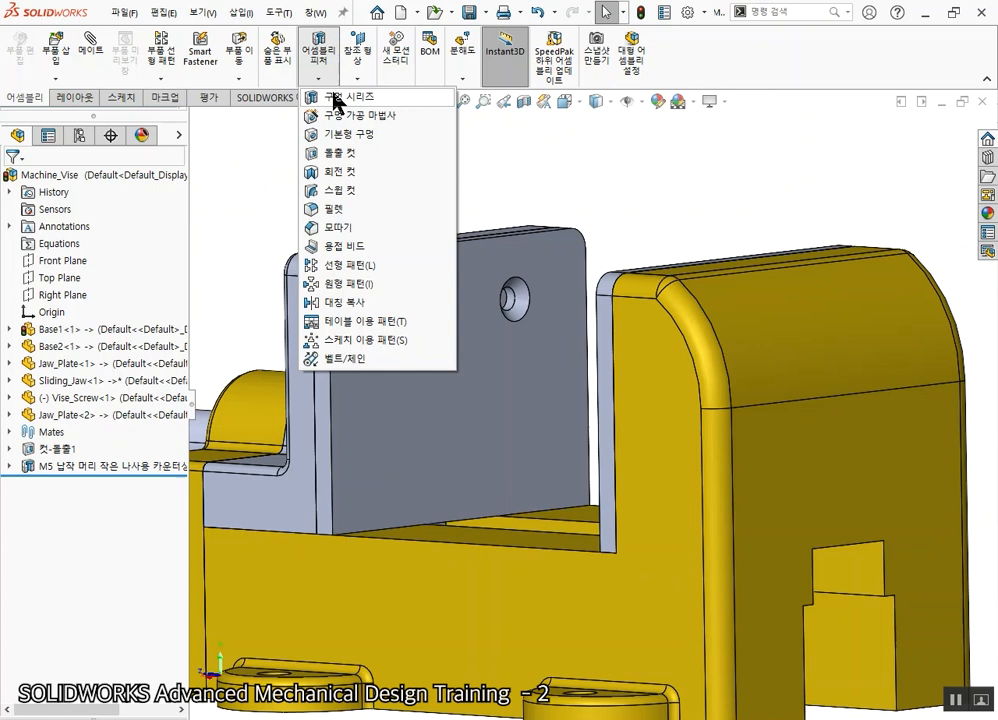
click(336, 99)
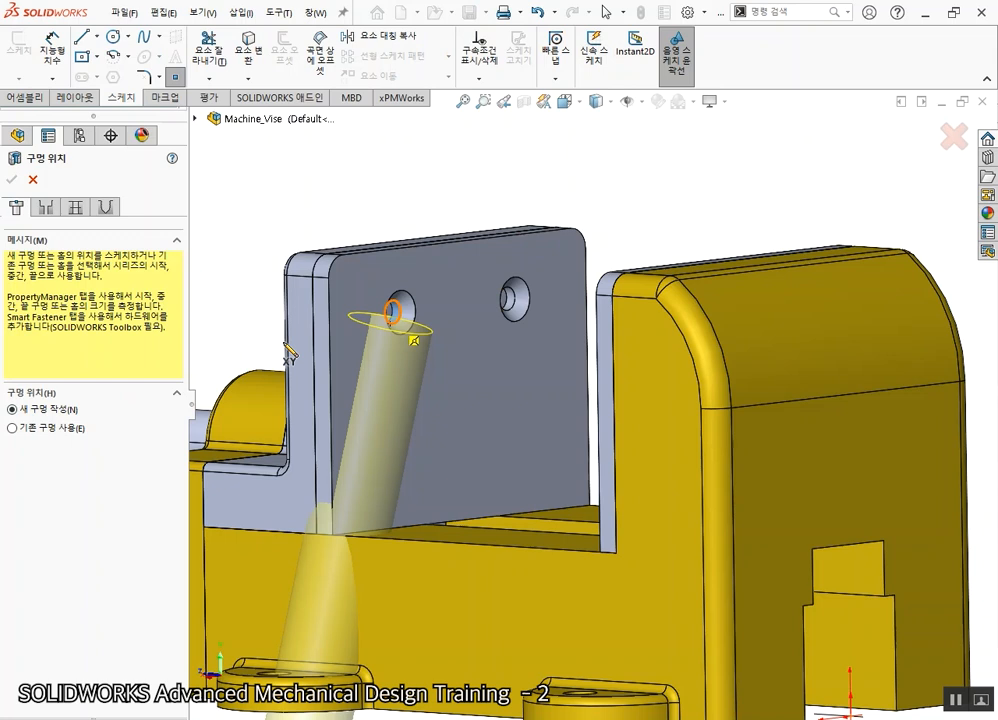
click(36, 431)
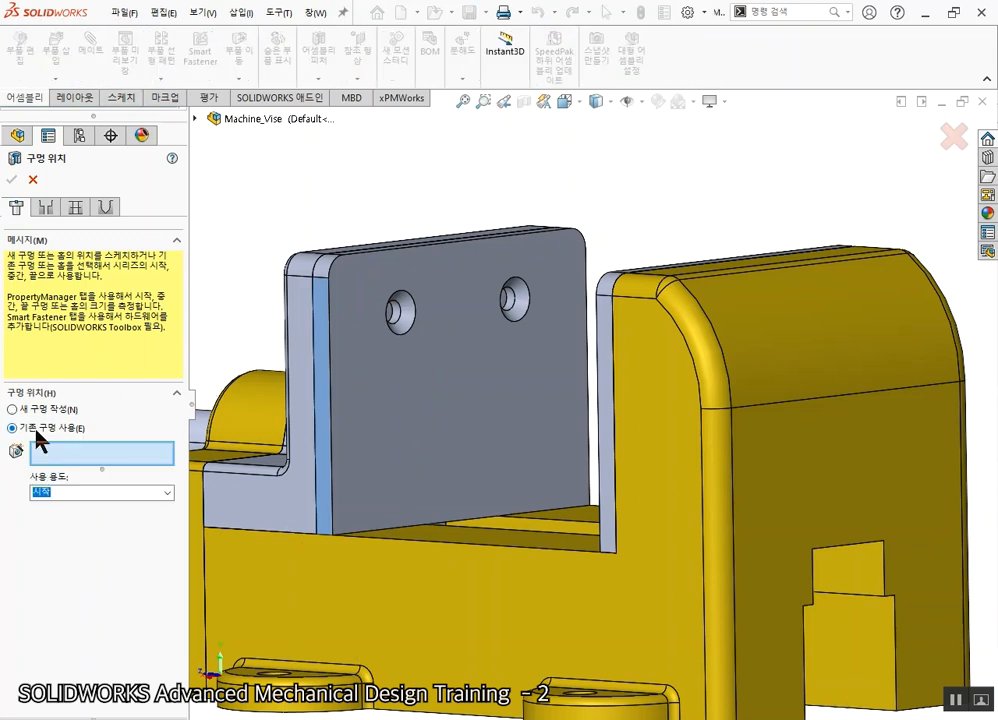
click(400, 312)
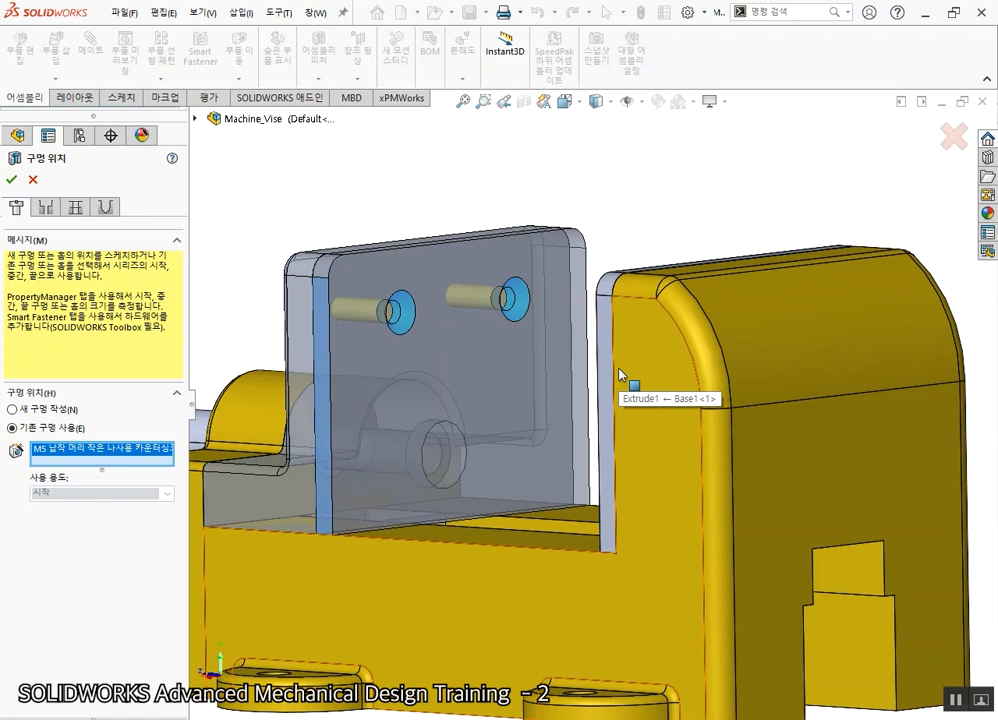
Make the series' end hole in the sliding jaw a plain through-all hole with normal fit, sized automatically from the start hole, and finish it
click(46, 208)
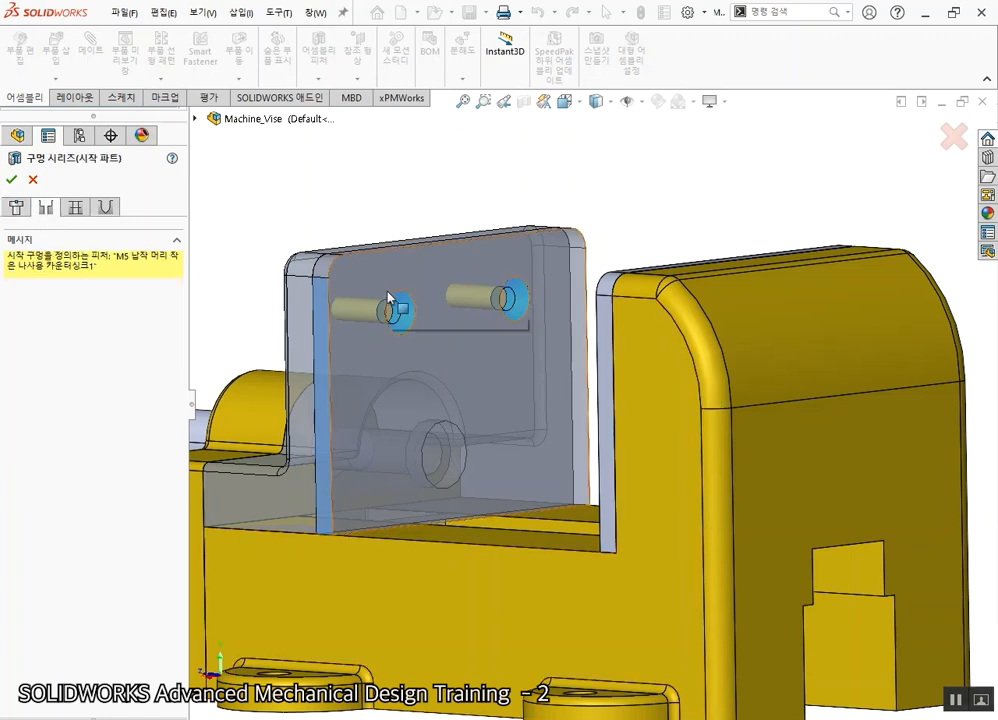
click(75, 208)
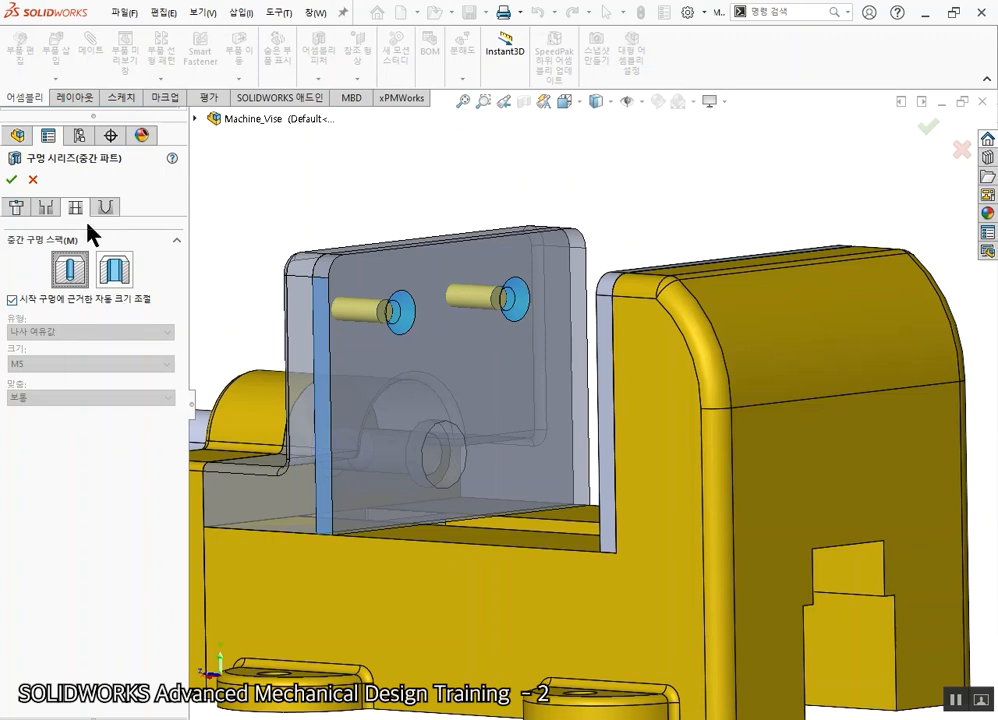
click(106, 207)
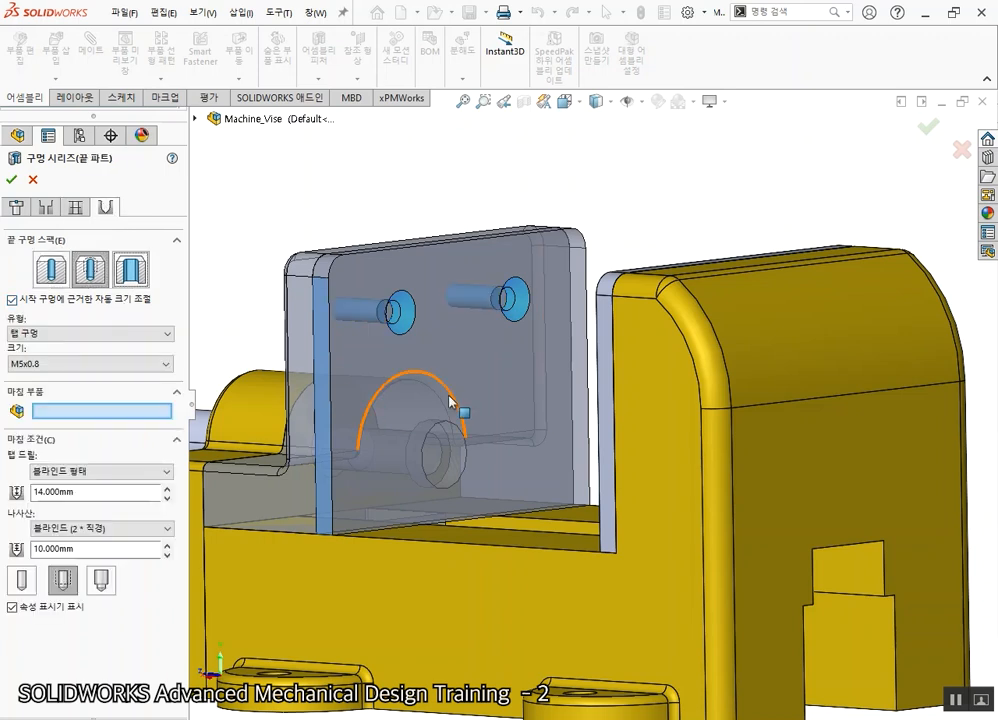
scroll(455, 404, up, 2)
middle_drag(447, 391, 510, 326)
scroll(507, 387, down, 1)
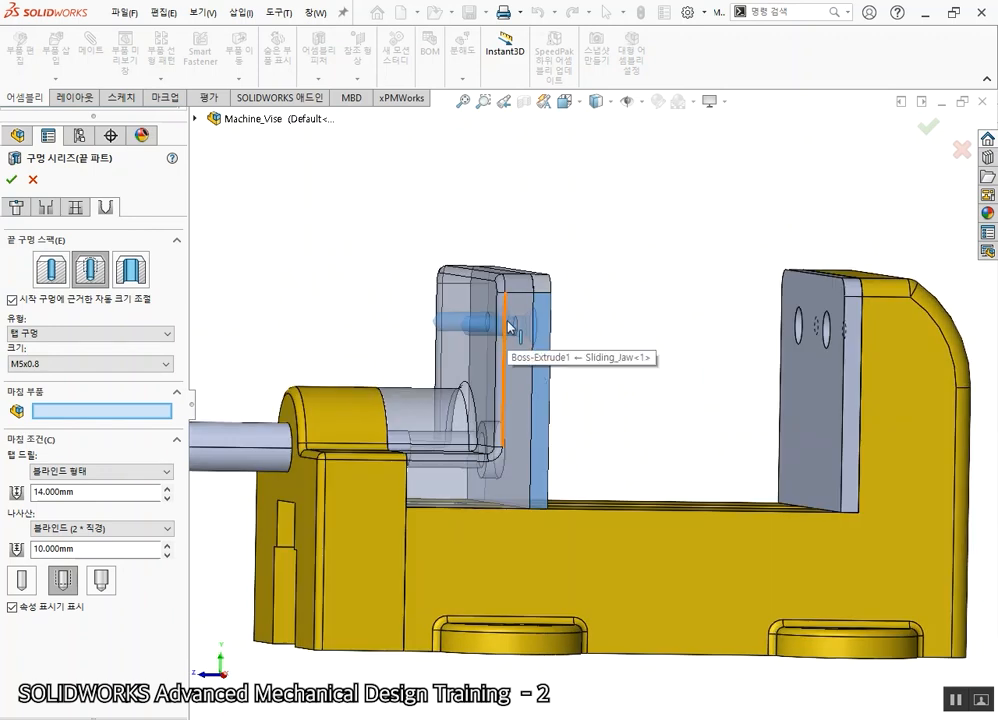
click(50, 272)
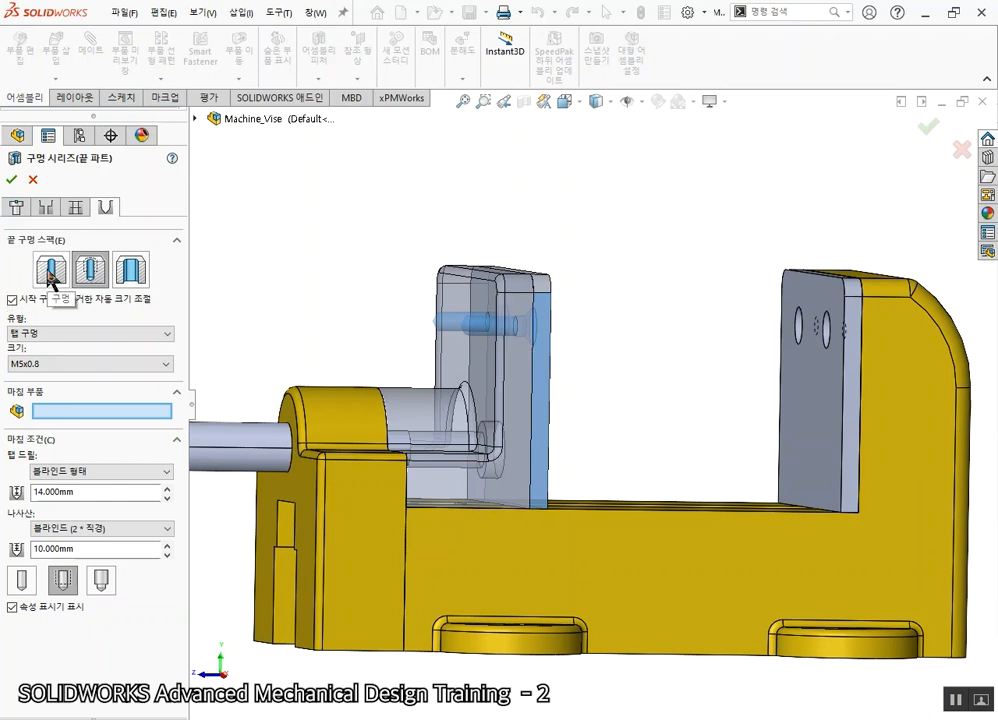
click(50, 272)
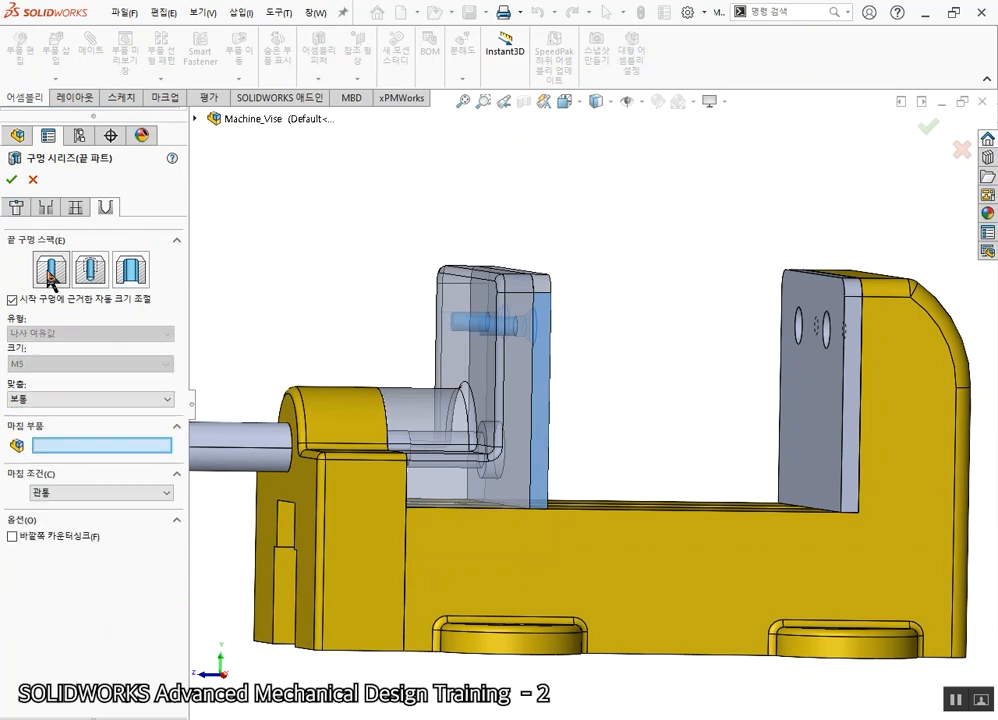
click(11, 179)
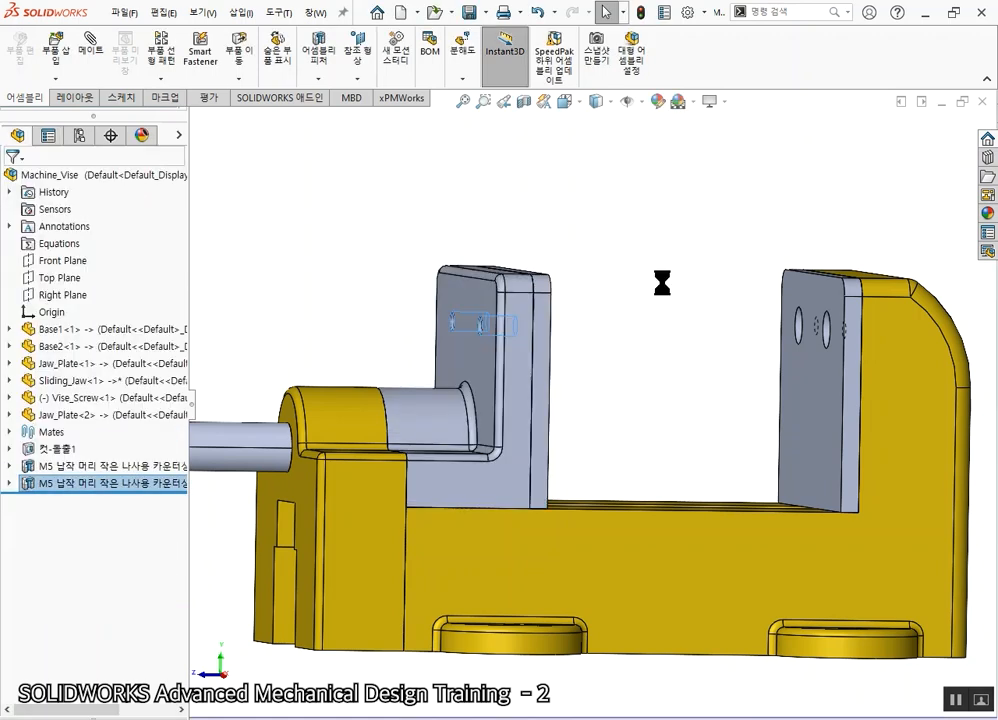
Add in Toolbox from the Design Library and browse its hardware standard folders
middle_drag(590, 319, 655, 335)
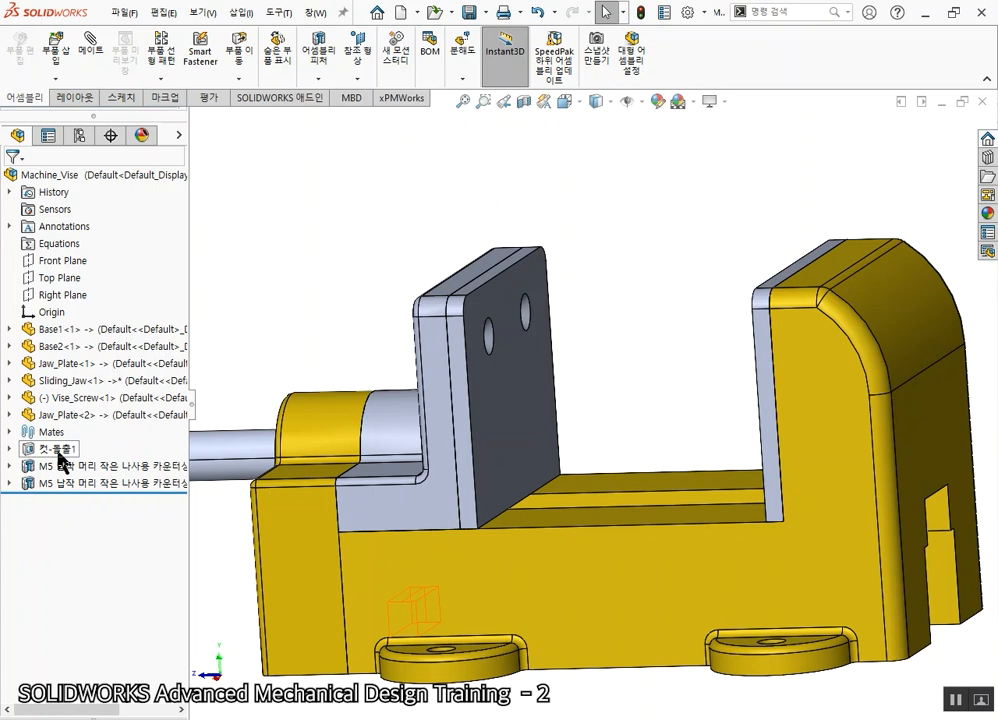
click(989, 160)
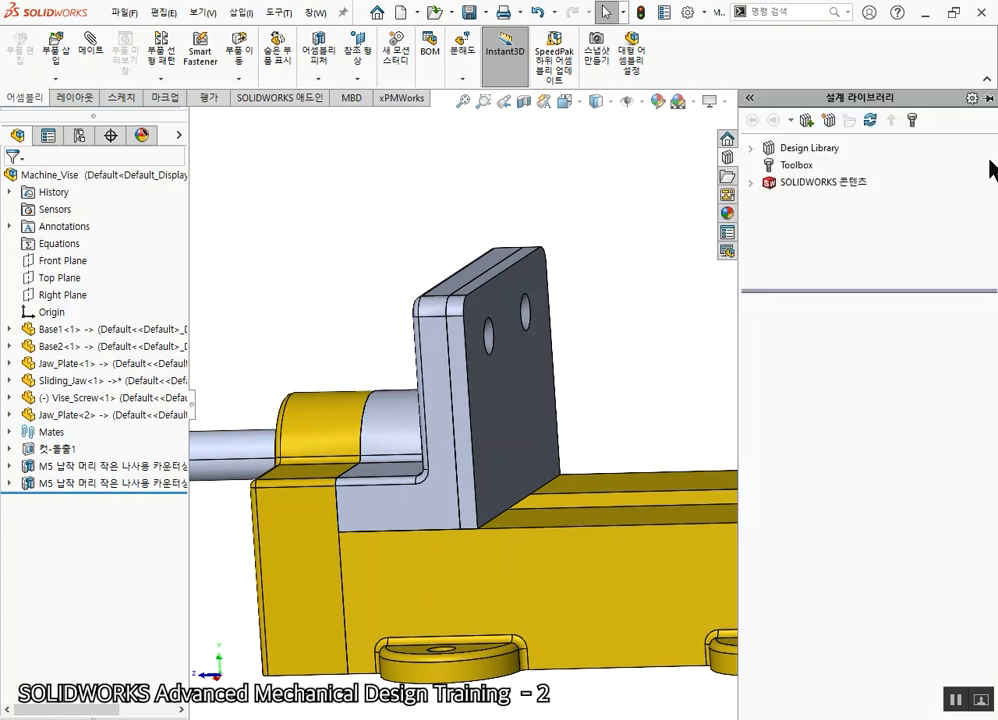
click(792, 168)
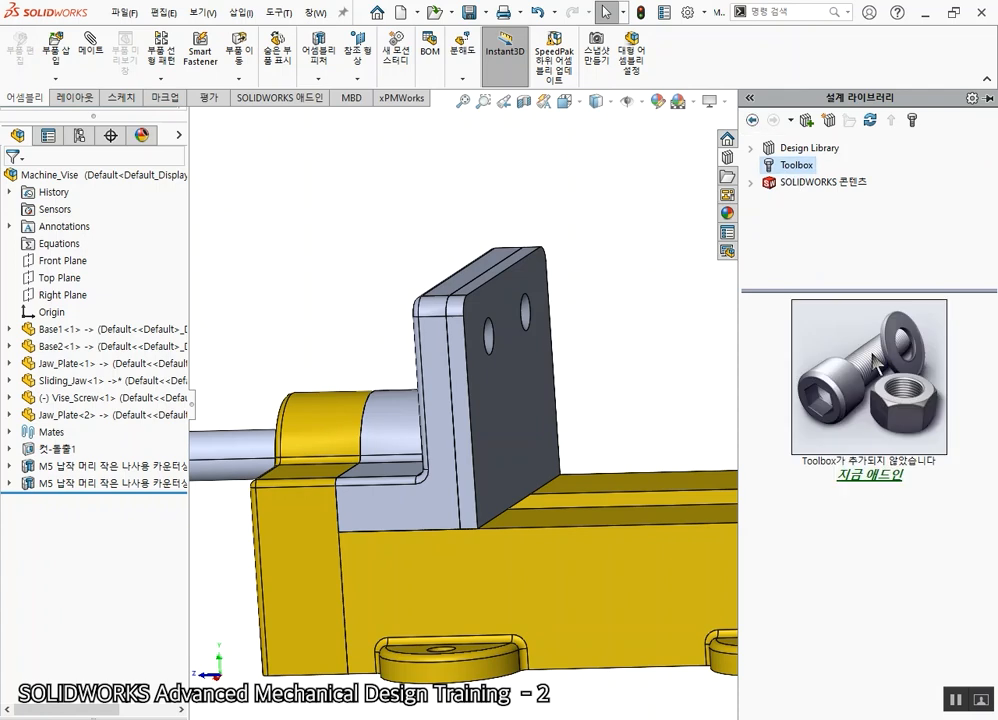
click(869, 480)
click(866, 476)
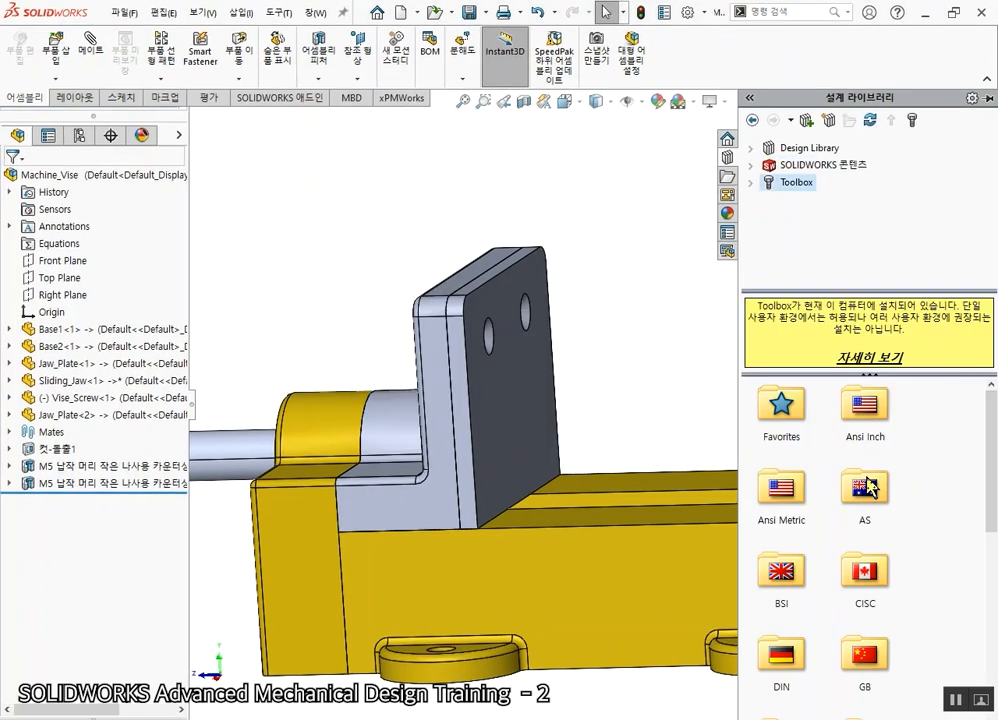
scroll(980, 576, down, 4)
scroll(973, 575, up, 4)
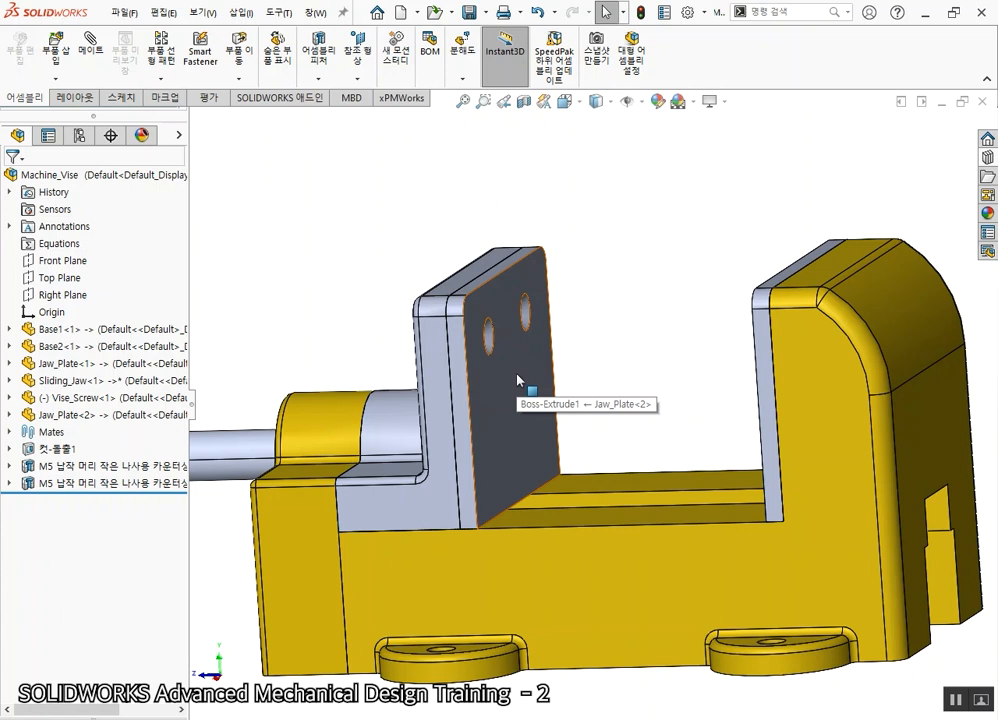
Start Smart Fasteners and add matching screws to the M5 countersunk holes on the fixed jaw plate's face
click(201, 62)
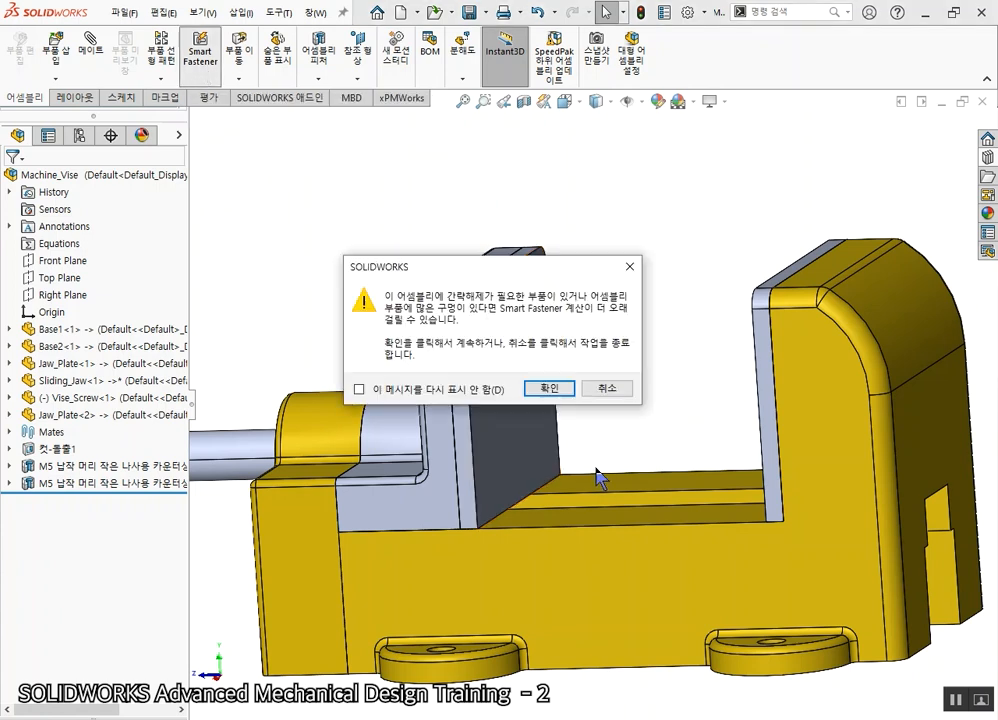
click(558, 391)
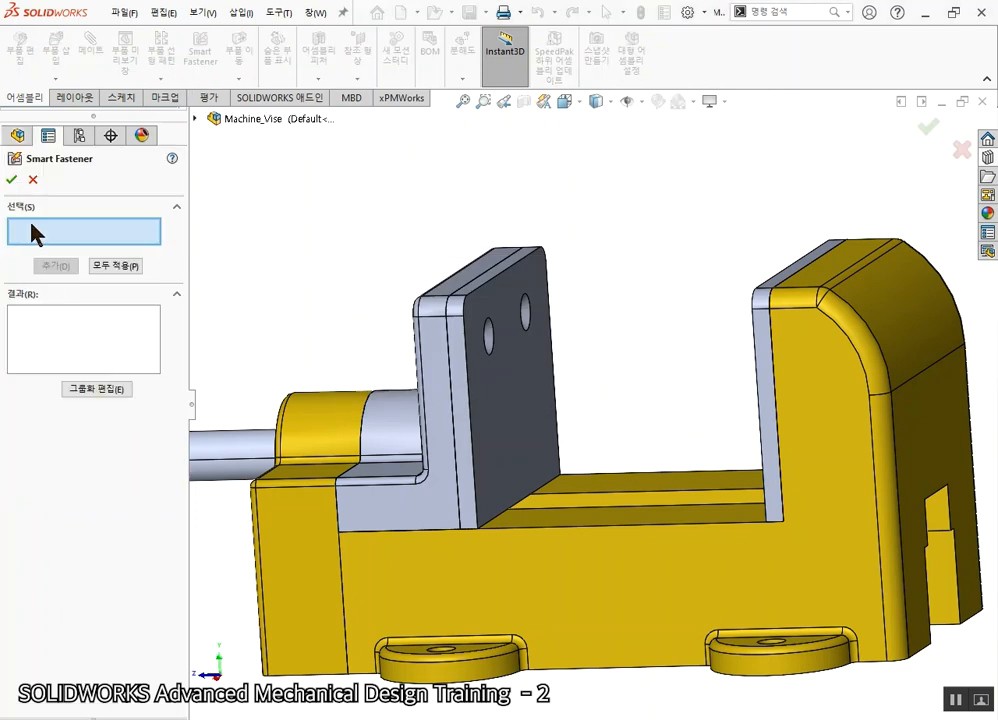
scroll(677, 408, up, 2)
middle_drag(677, 408, 756, 395)
scroll(755, 395, down, 1)
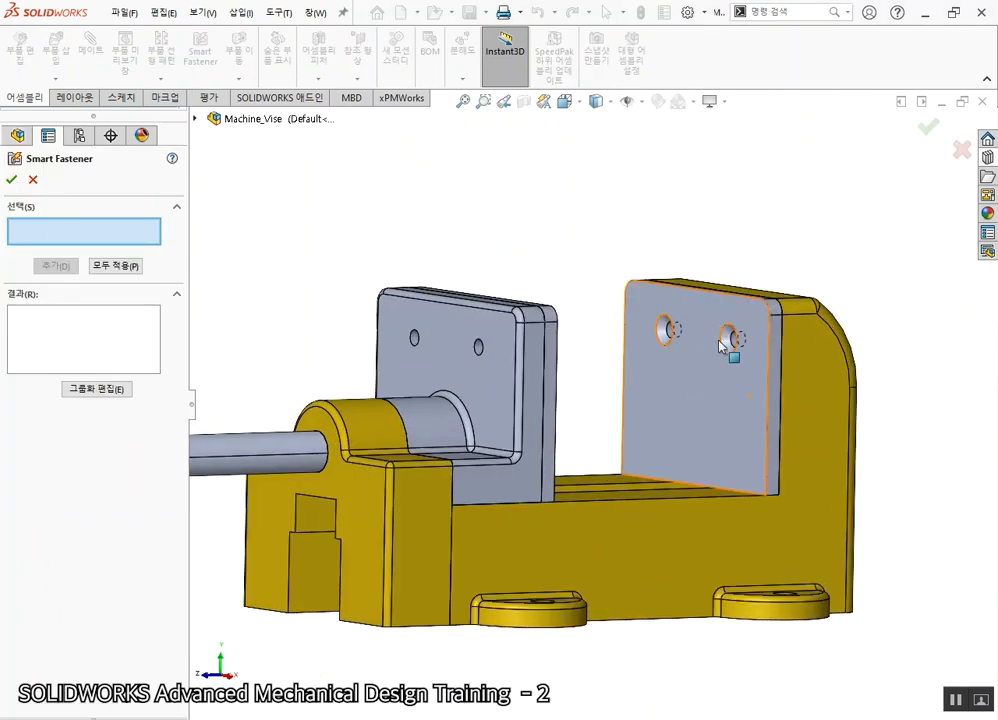
scroll(750, 355, down, 4)
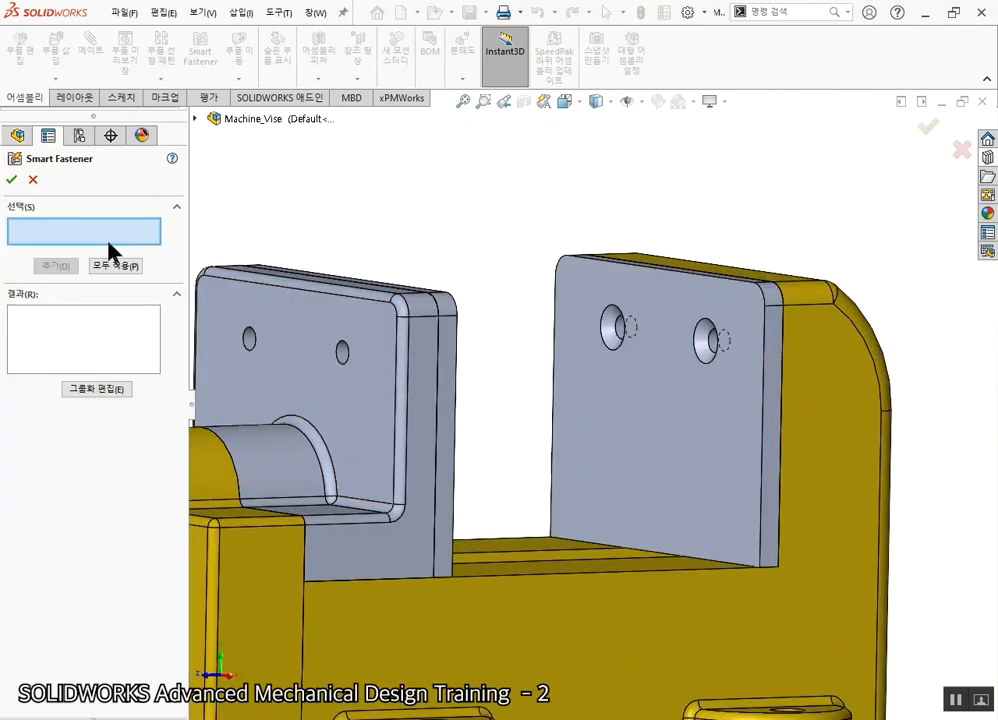
click(689, 425)
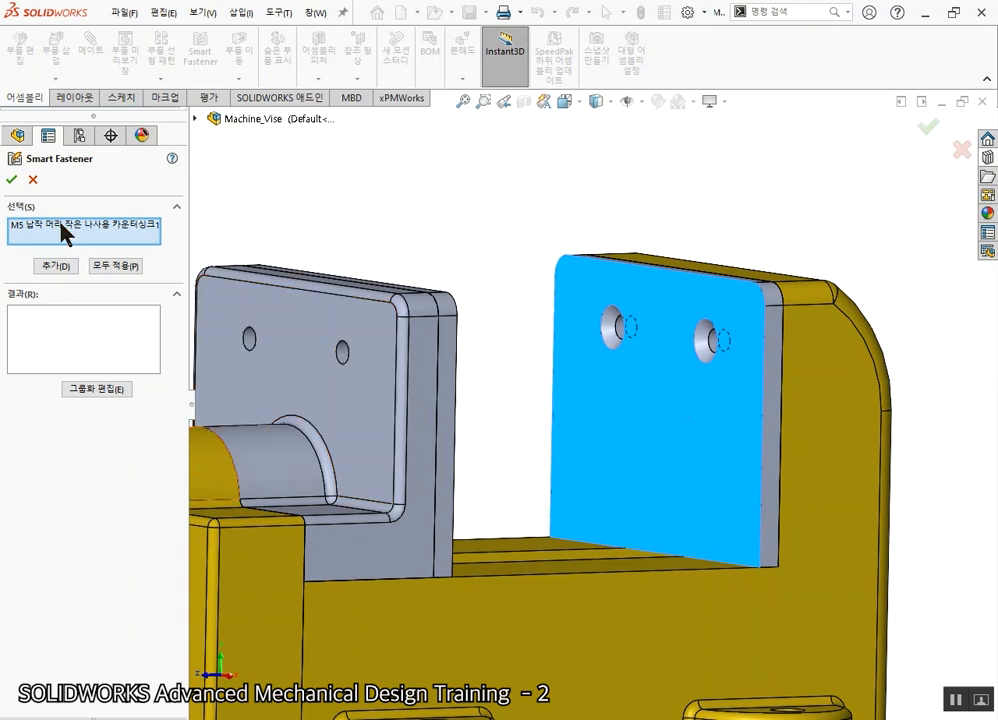
click(61, 270)
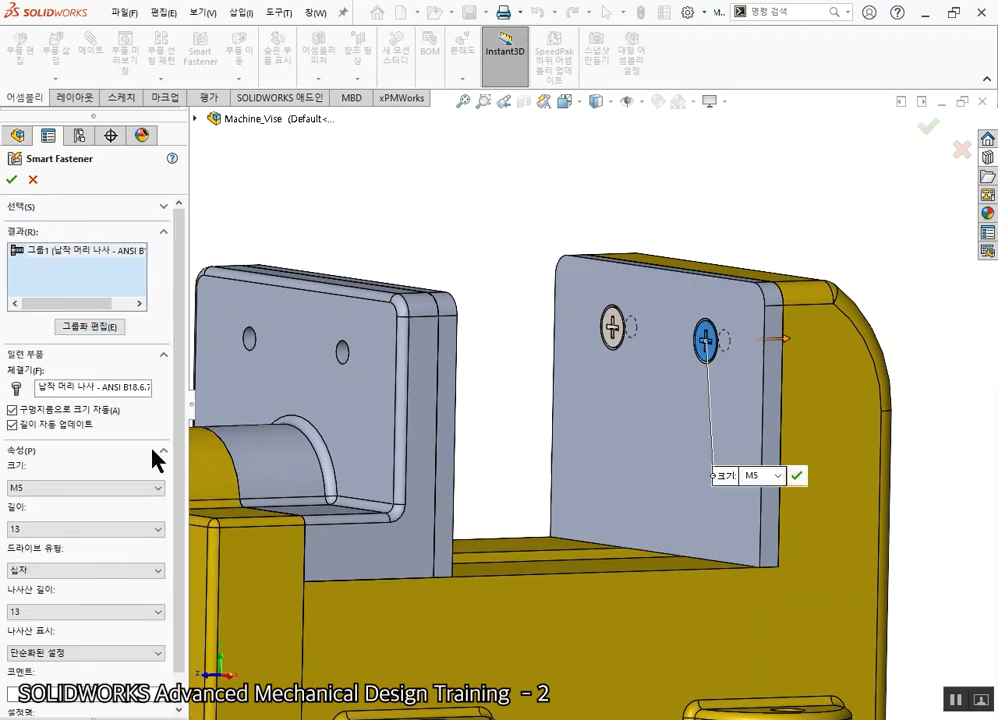
Try a length of 10 for the fixed jaw plate's screws, and turn automatic length updating back on
scroll(182, 403, down, 1)
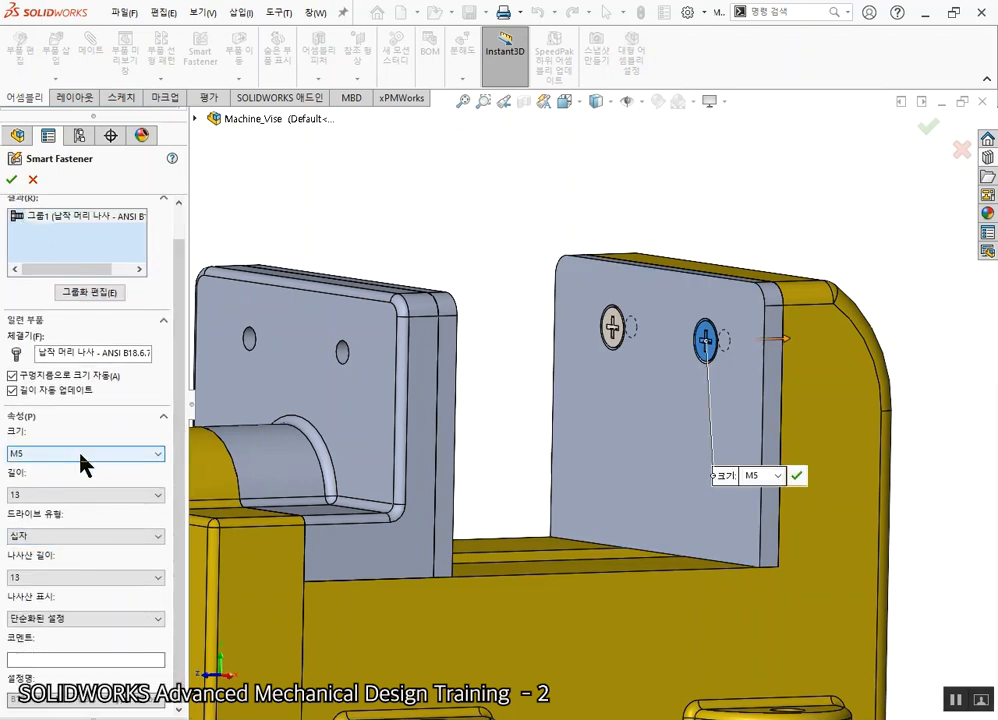
click(90, 495)
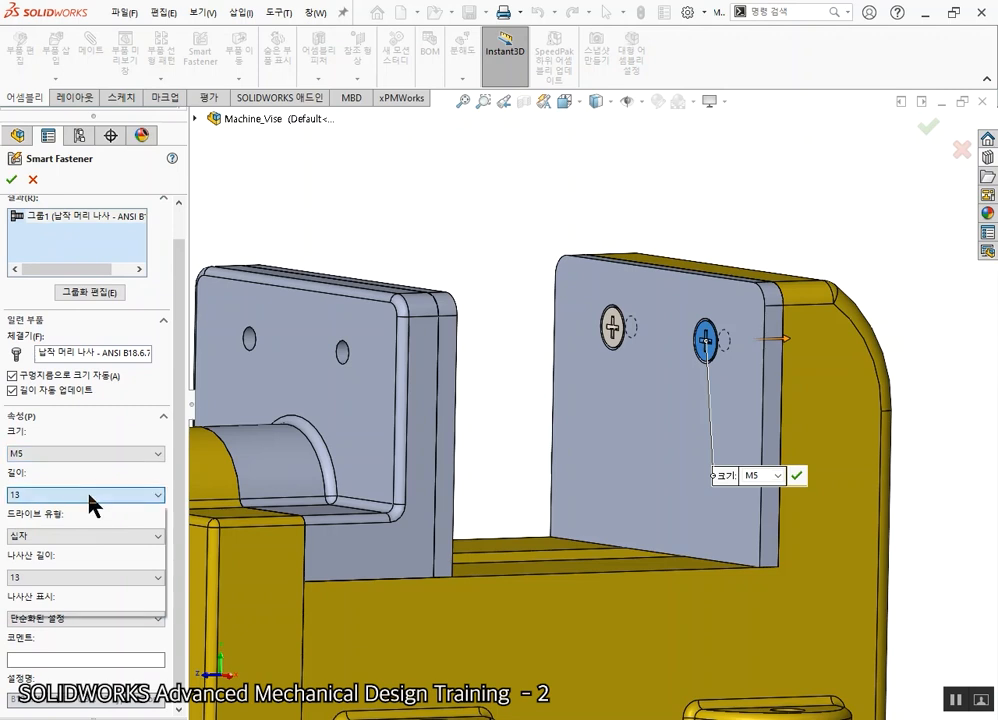
click(87, 519)
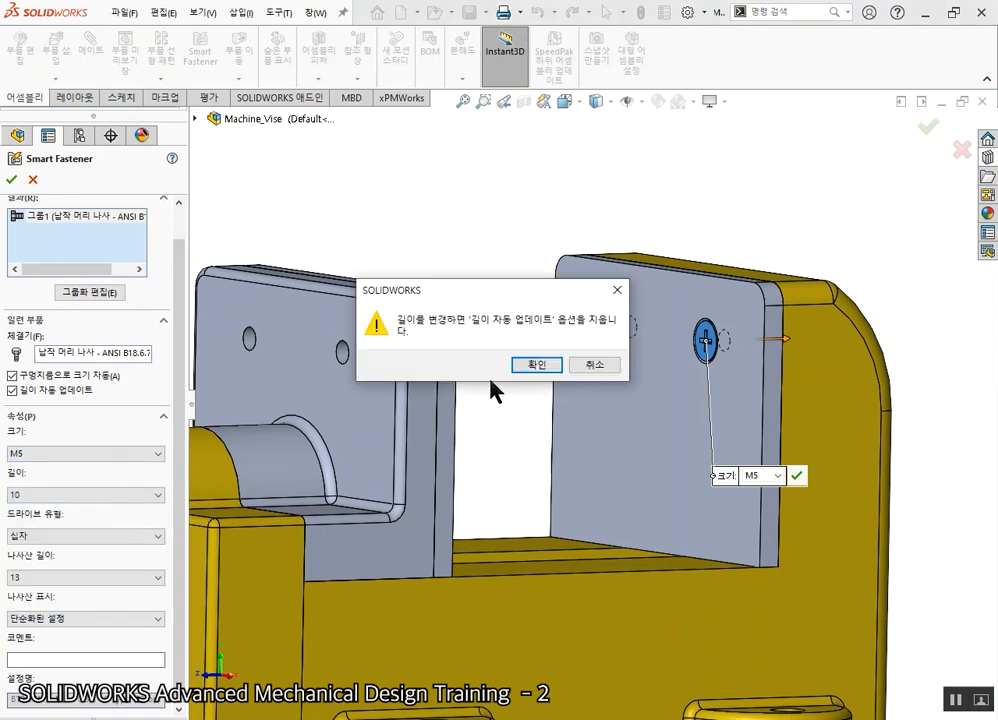
click(537, 367)
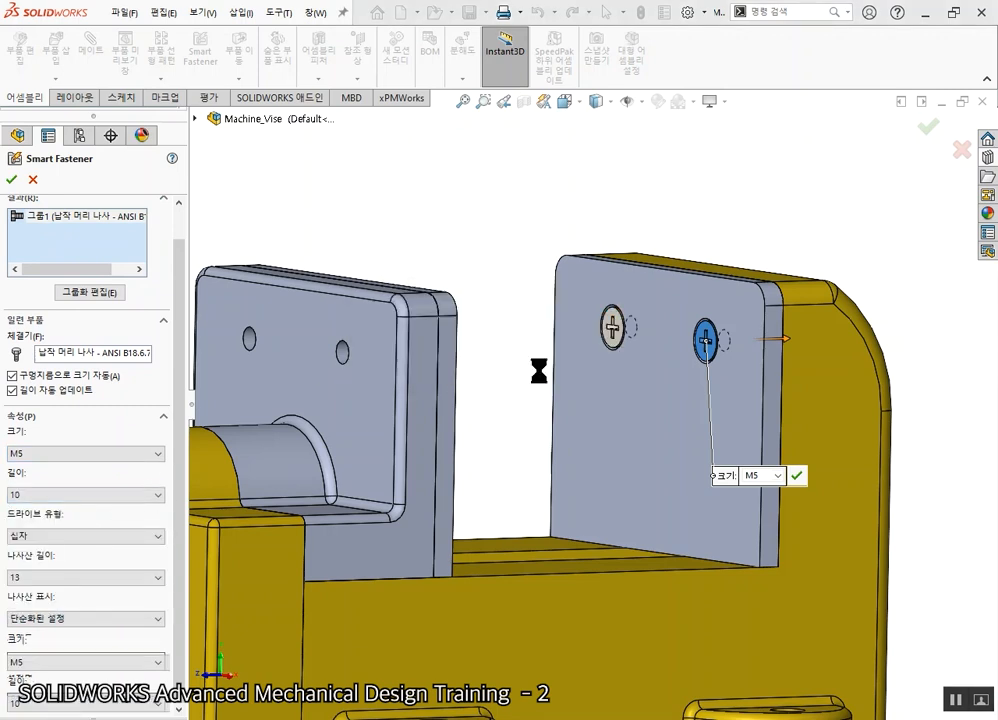
click(67, 390)
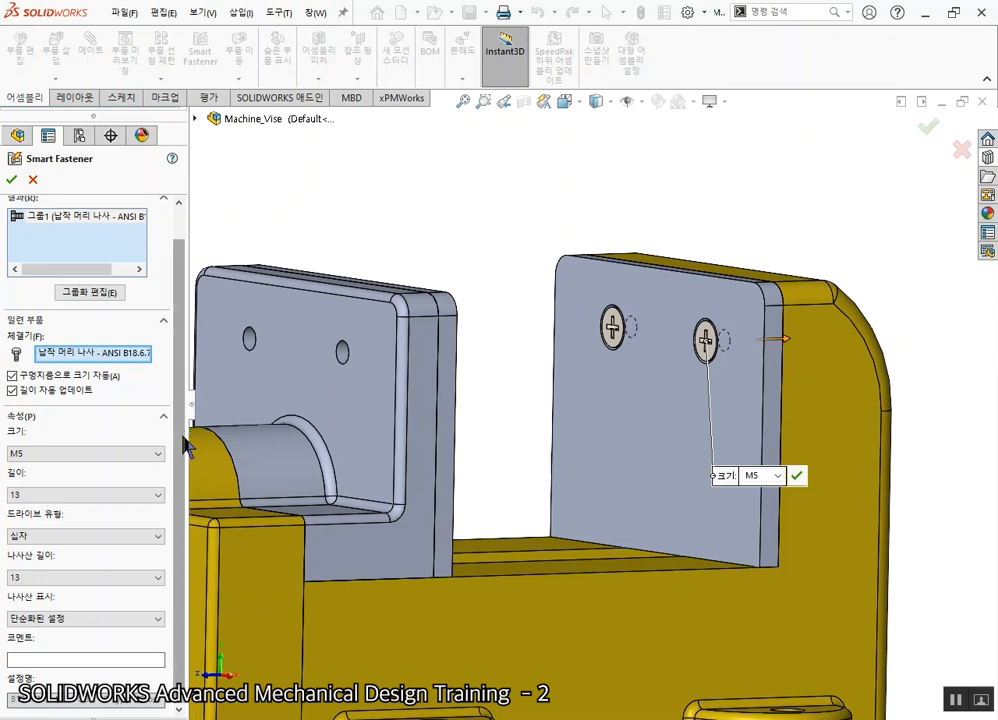
Accept the fixed jaw plate's smart fasteners and inspect the two inserted flat head screws
drag(183, 356, 178, 250)
click(13, 180)
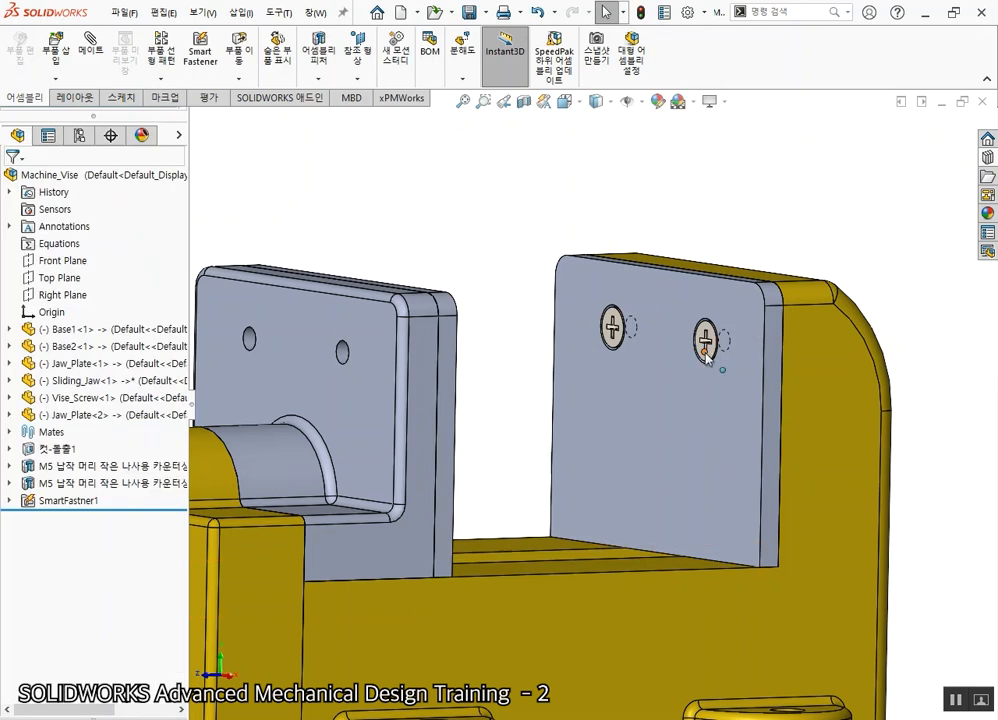
scroll(720, 380, down, 2)
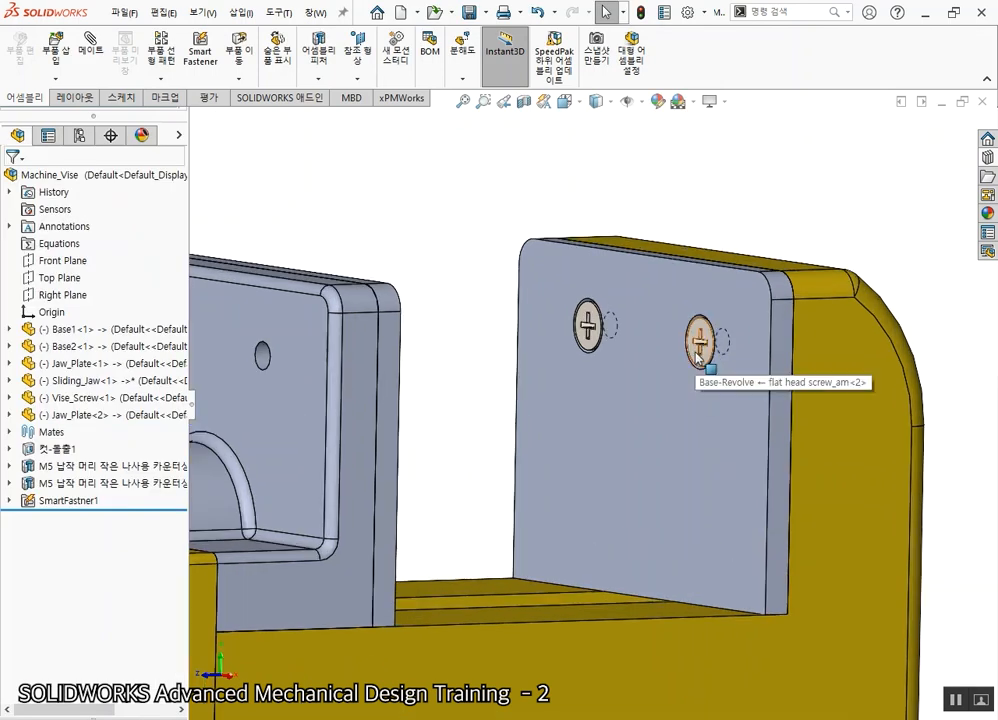
scroll(705, 420, up, 5)
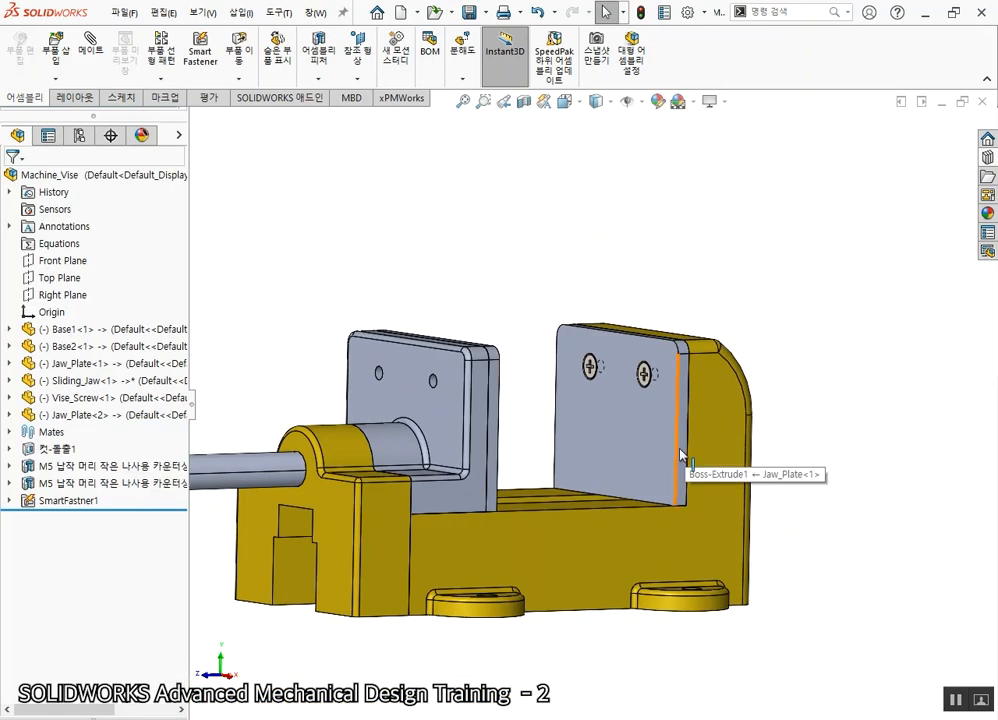
middle_drag(675, 450, 713, 380)
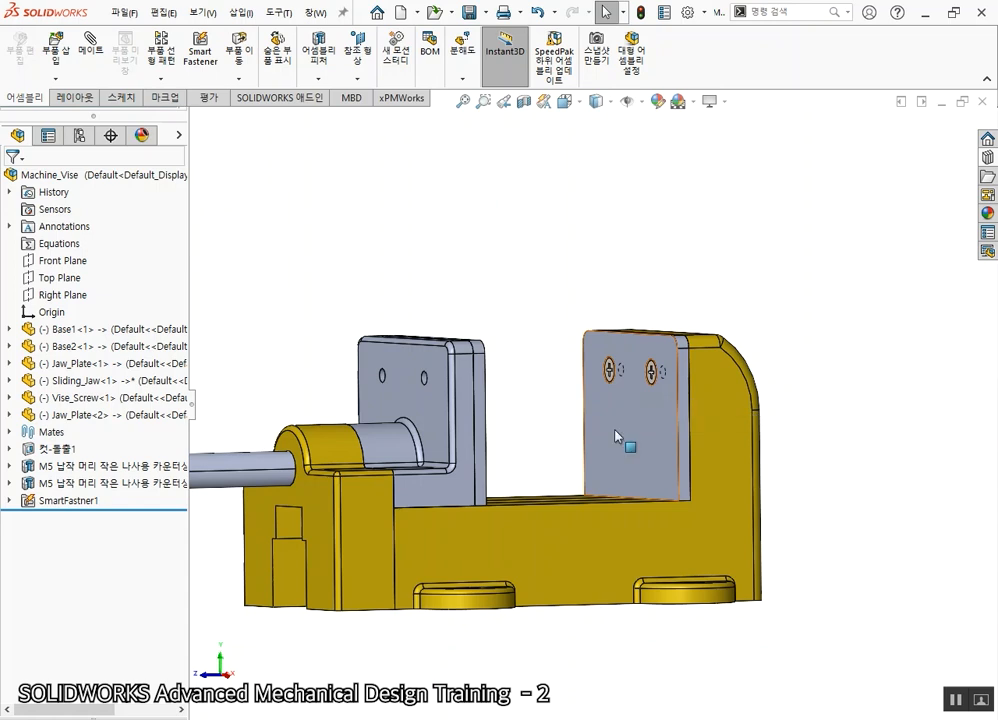
Start another Smart Fastener and add screws to the M5 countersunk holes on the sliding jaw's plate face
middle_drag(486, 468, 380, 265)
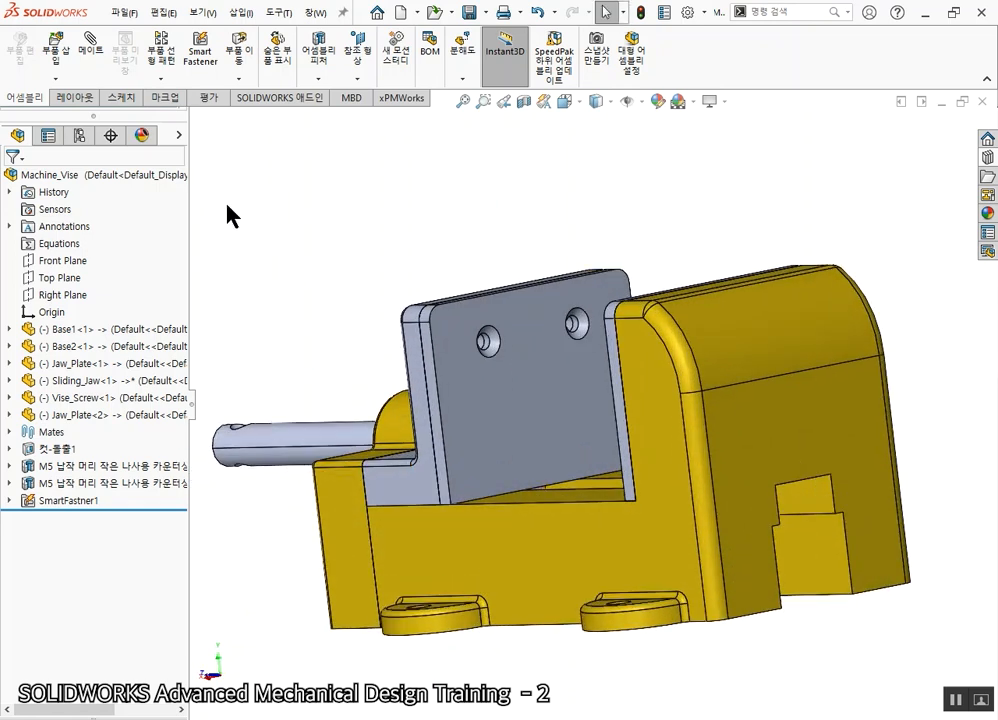
click(196, 72)
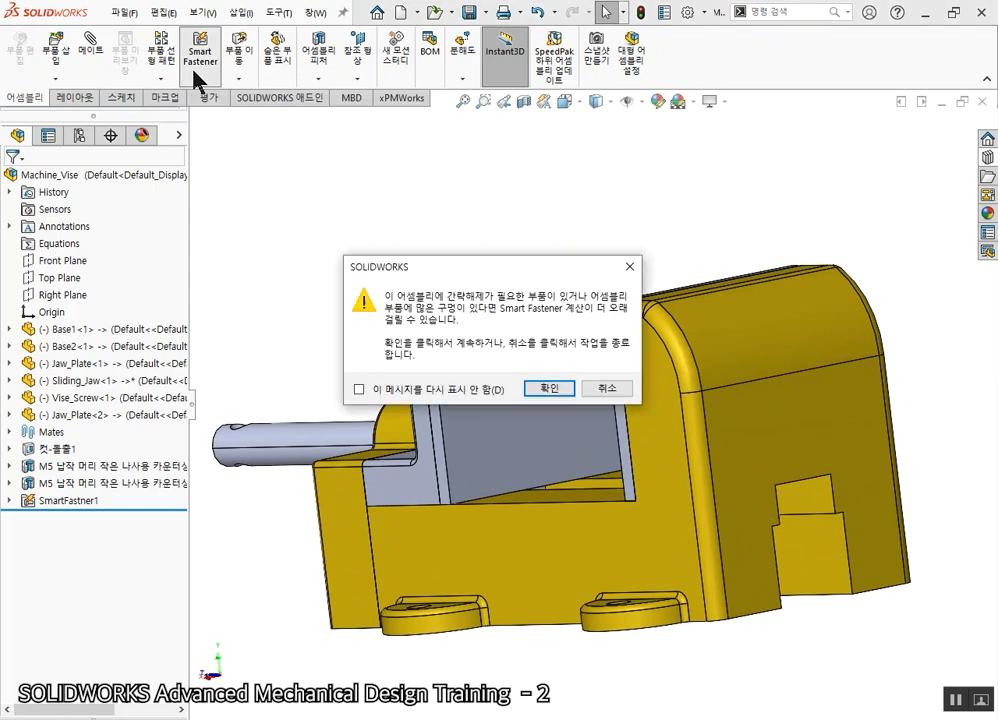
click(546, 389)
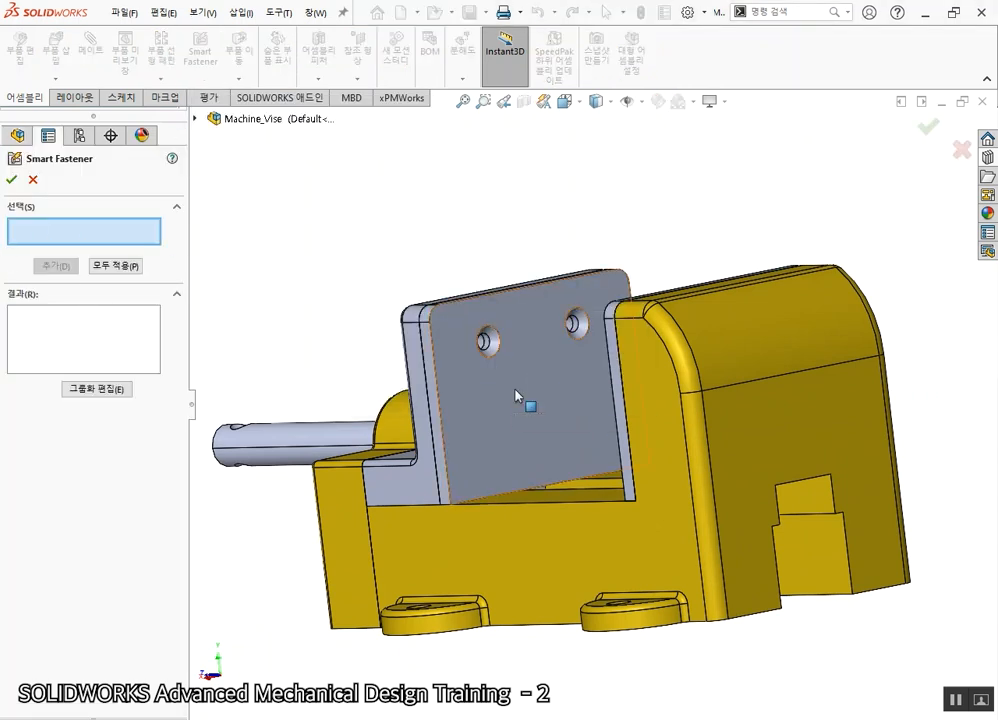
click(516, 396)
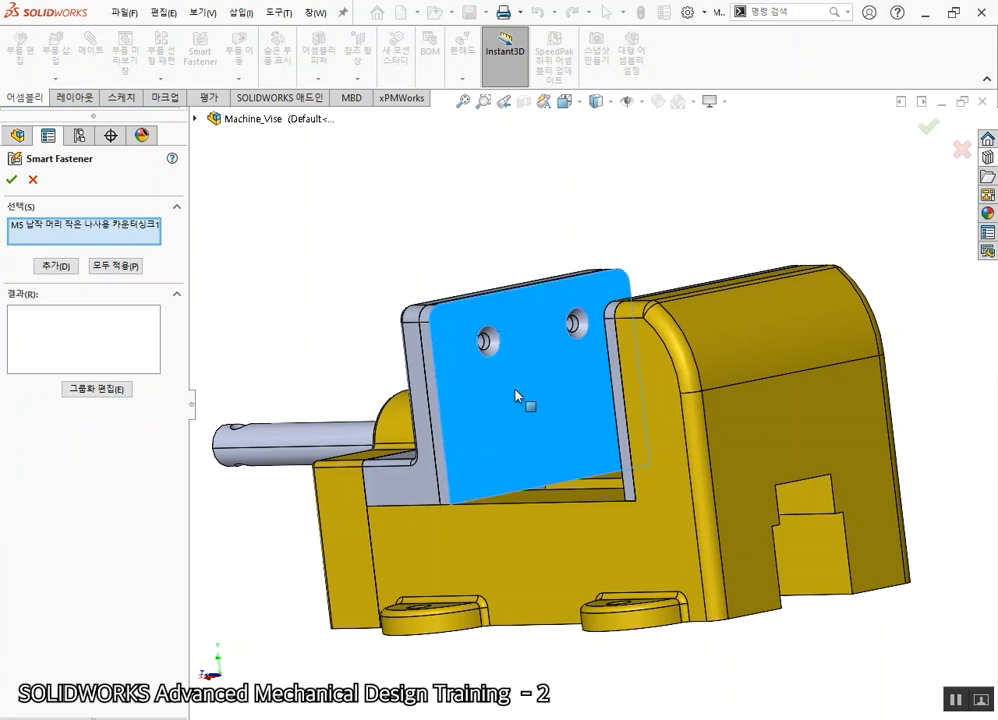
click(55, 266)
Add a Regular Flat Washer - ANSI B18.22M to the bottom stack of the sliding jaw's screws
drag(185, 345, 172, 401)
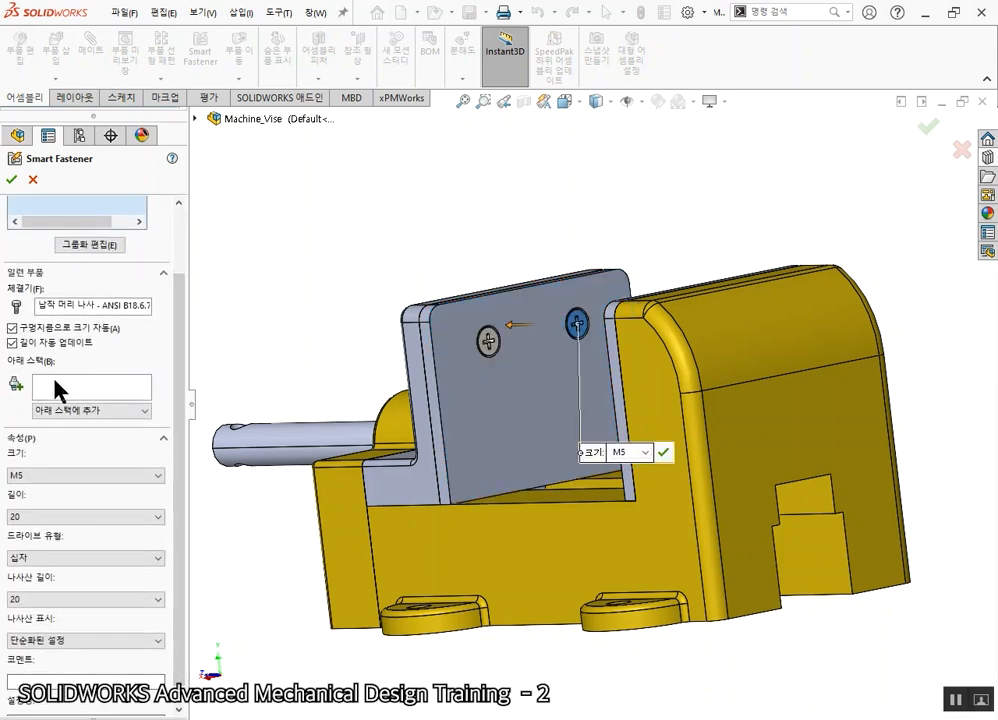
click(96, 411)
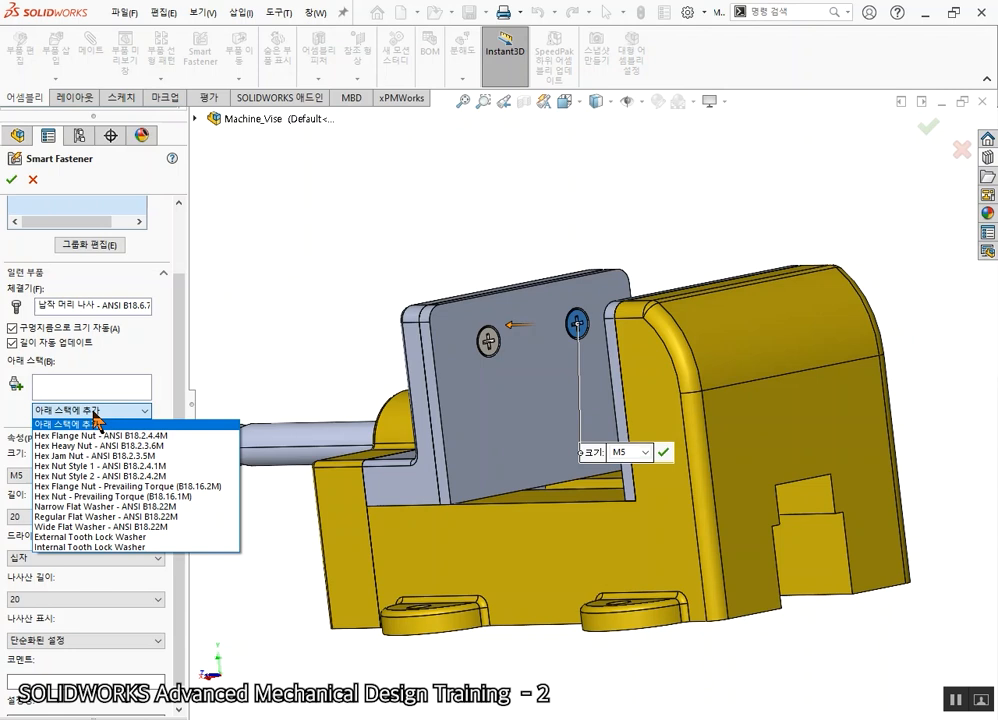
click(100, 517)
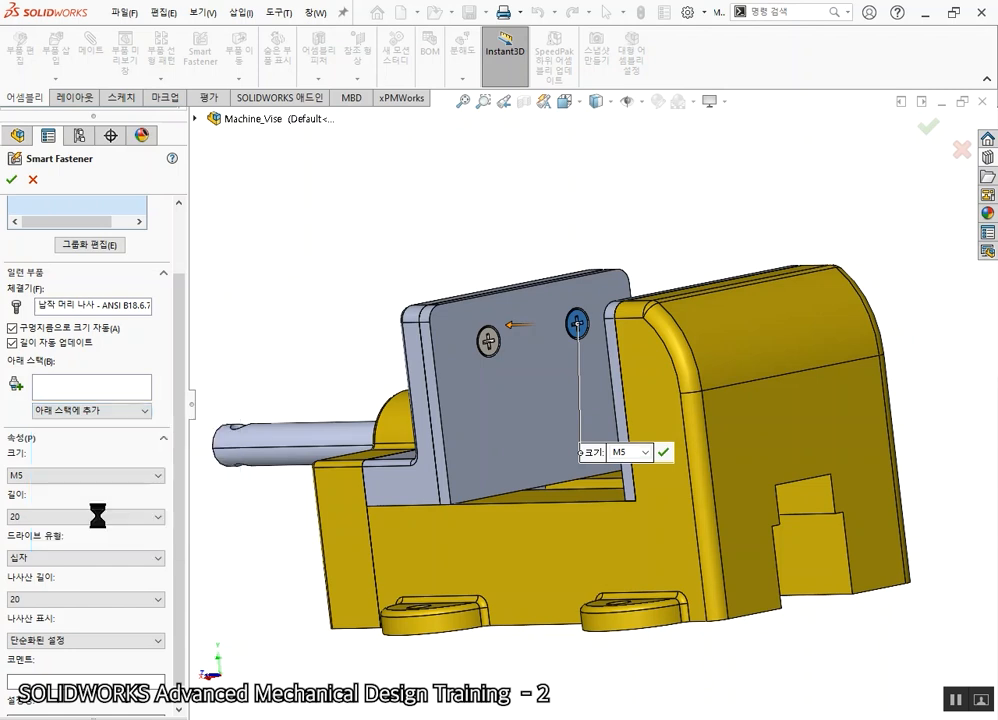
middle_drag(531, 410, 576, 401)
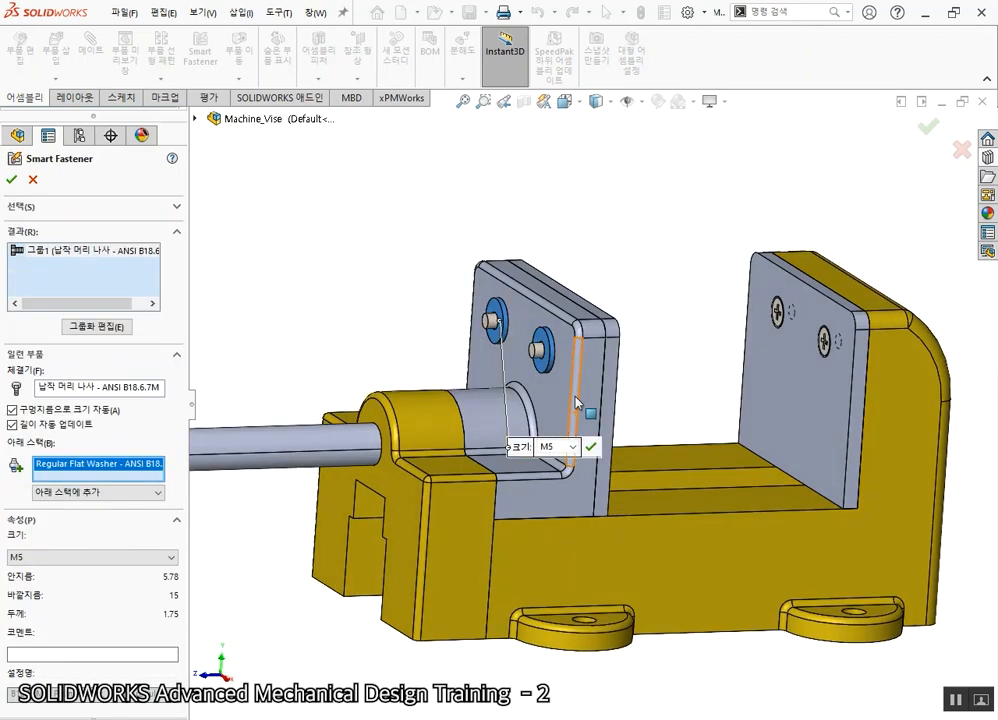
scroll(560, 358, down, 5)
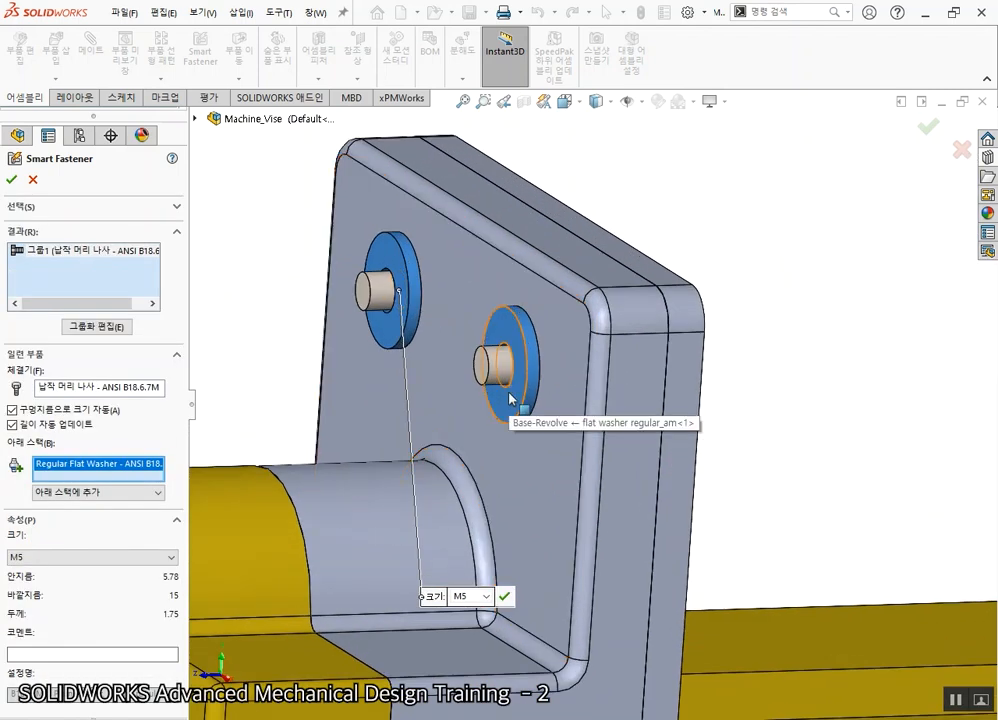
Add a Hex Nut Style 1 - ANSI B18.2.4.1M after the washer in the bottom stack and accept the fasteners
click(105, 493)
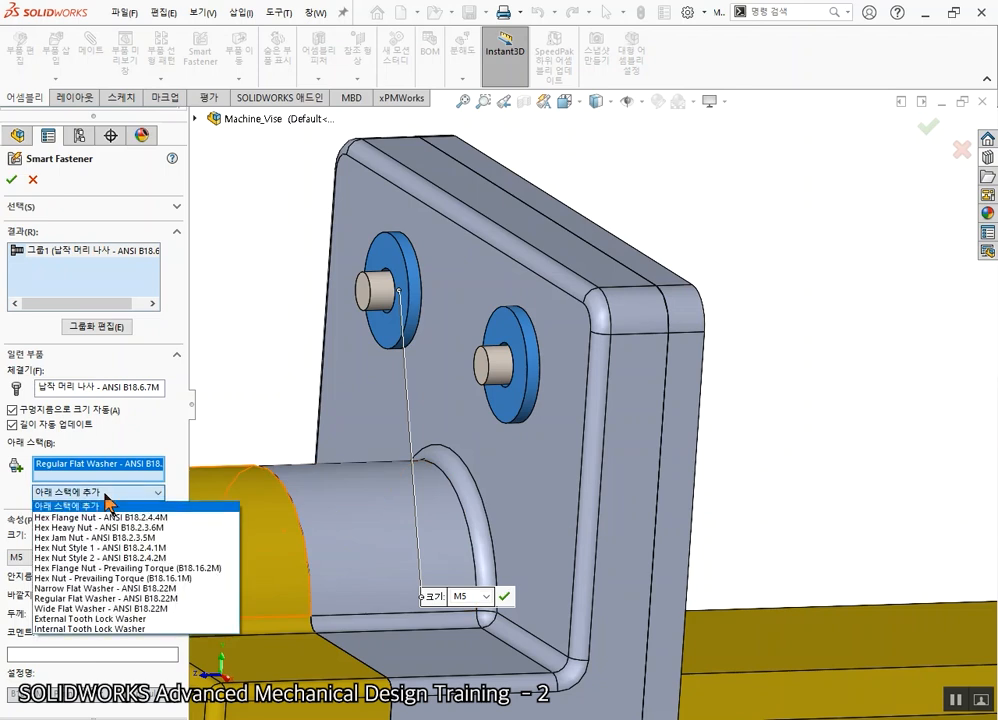
click(124, 549)
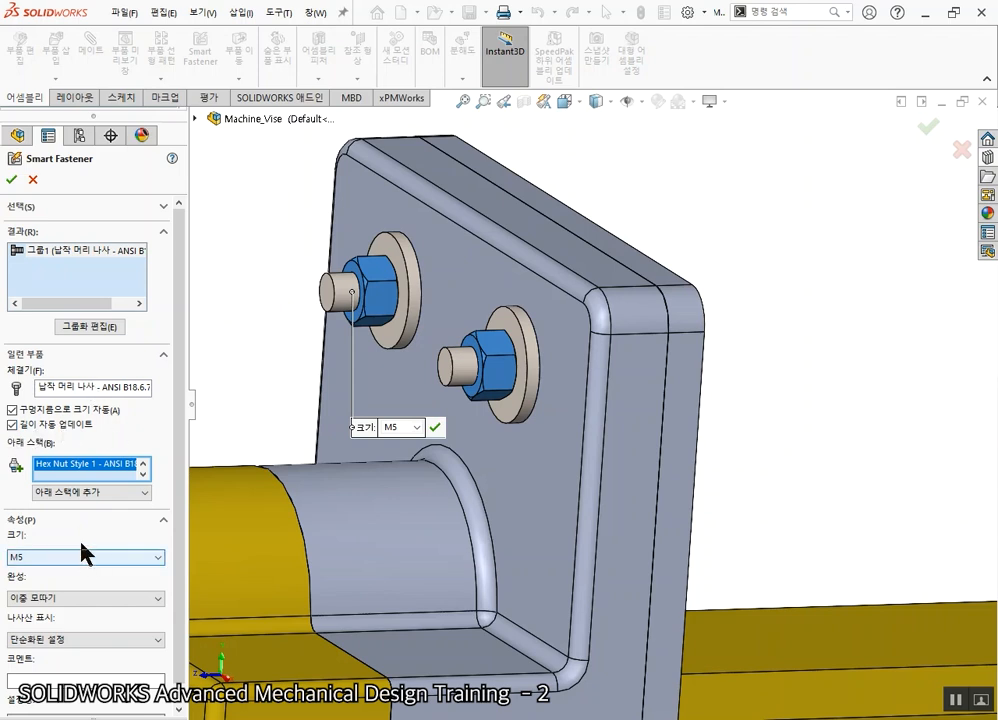
click(10, 181)
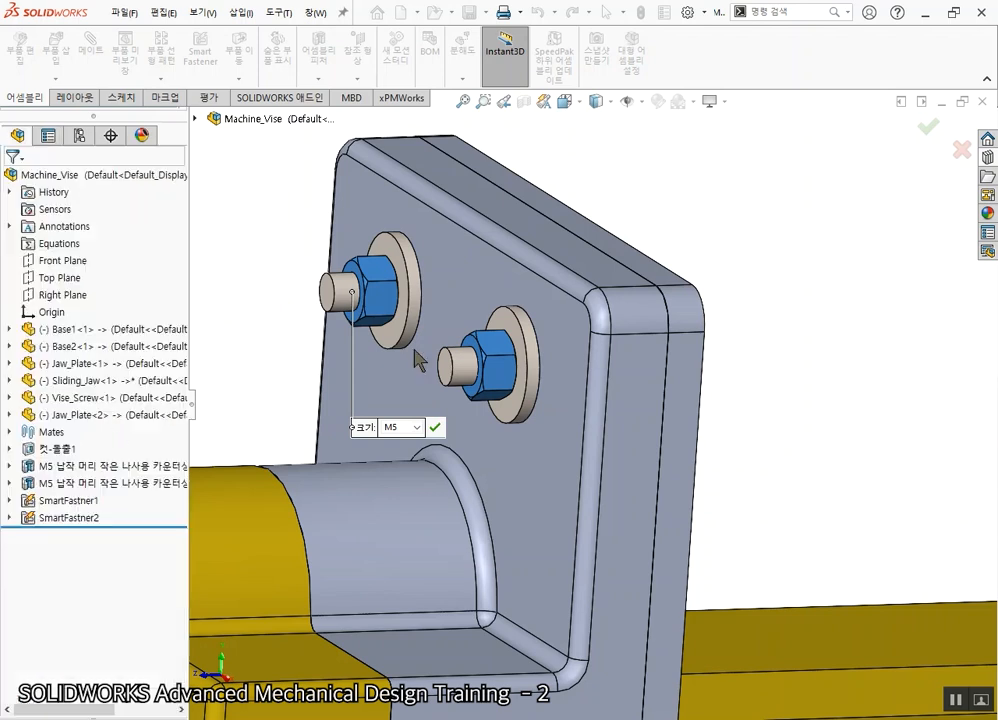
middle_drag(784, 597, 680, 430)
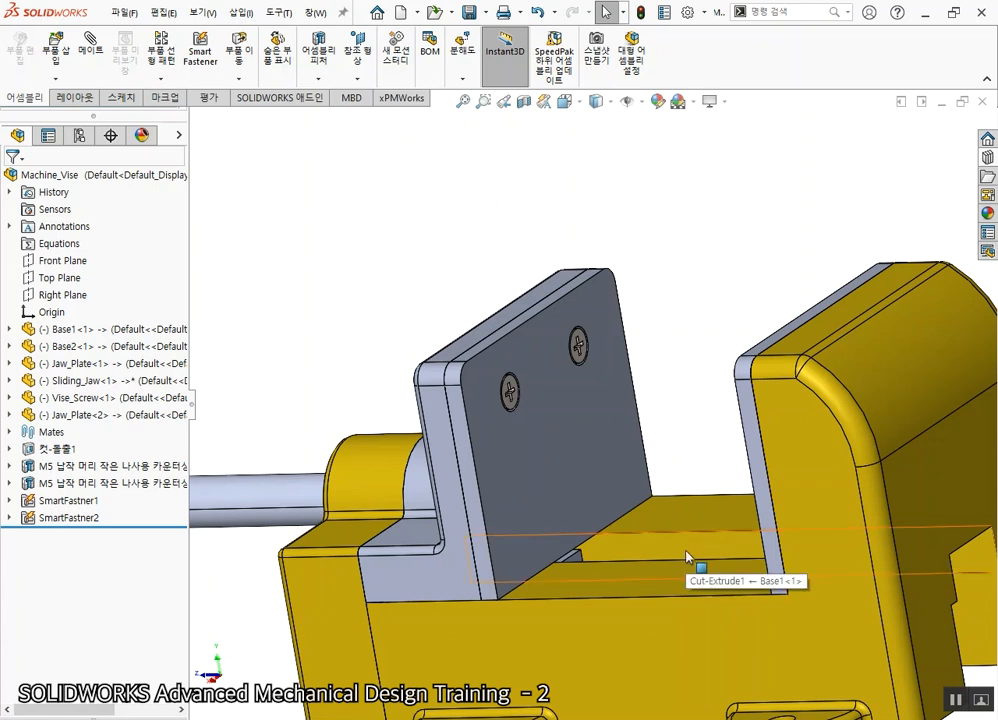
middle_drag(708, 530, 665, 400)
scroll(795, 425, up, 2)
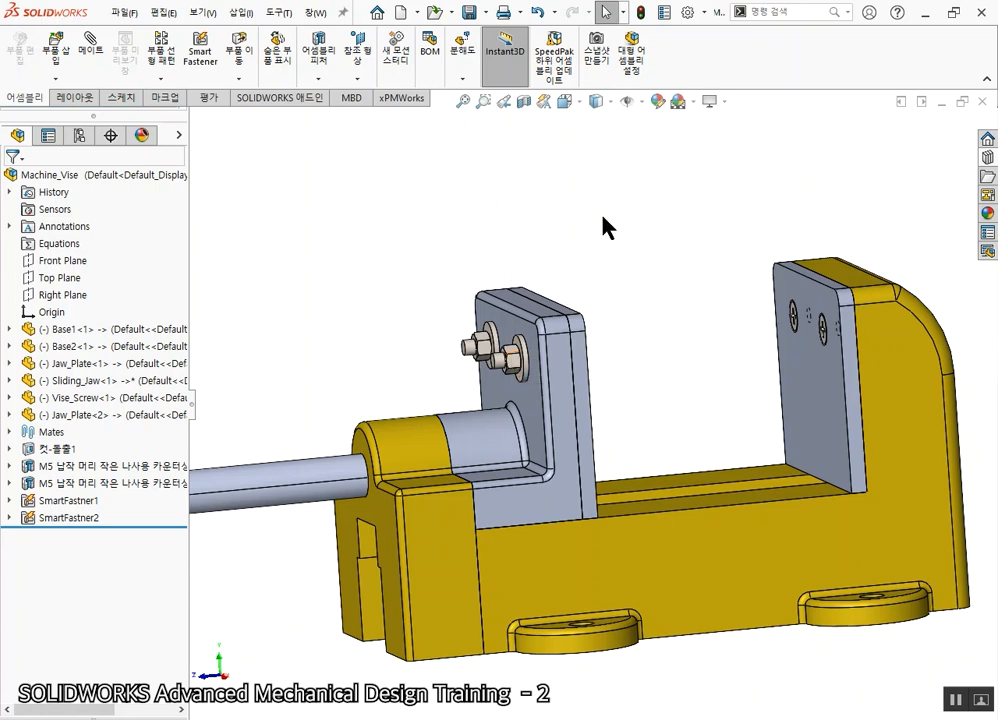
Open the Toolbox settings and view the Hole Wizard size table for the ISO counterbore hex bolt grade C ISO 4016
click(988, 160)
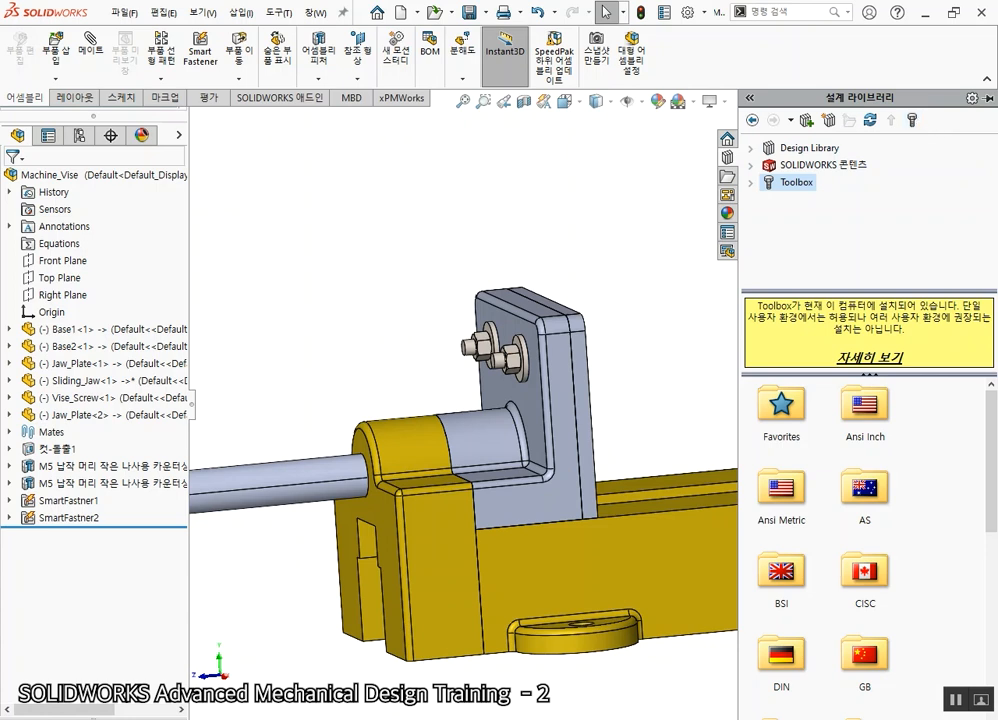
key(super)
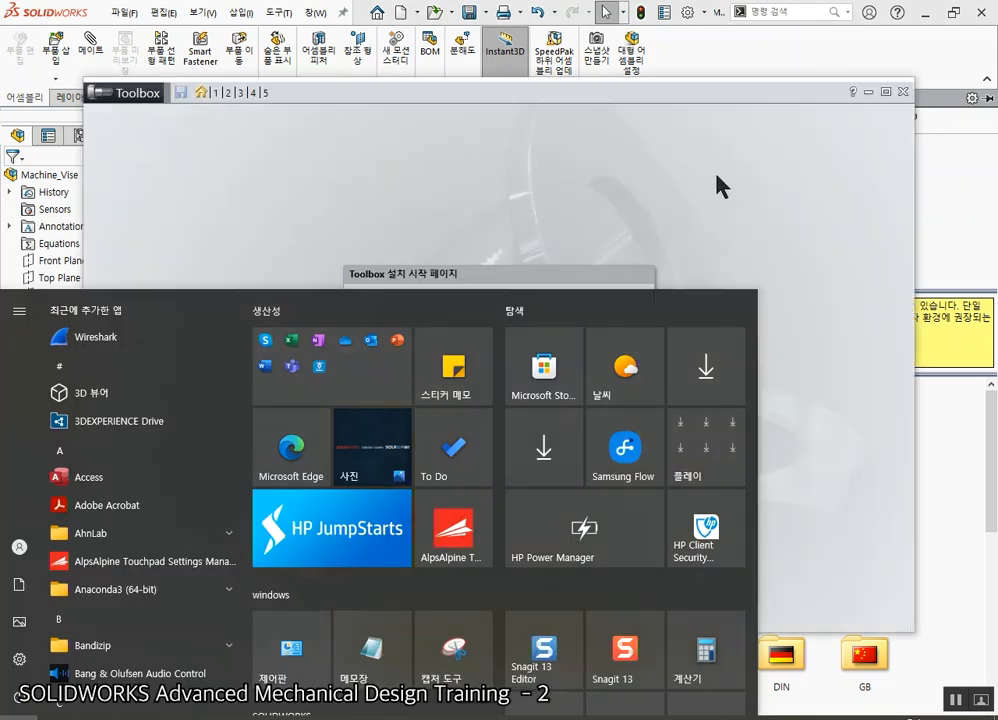
click(716, 176)
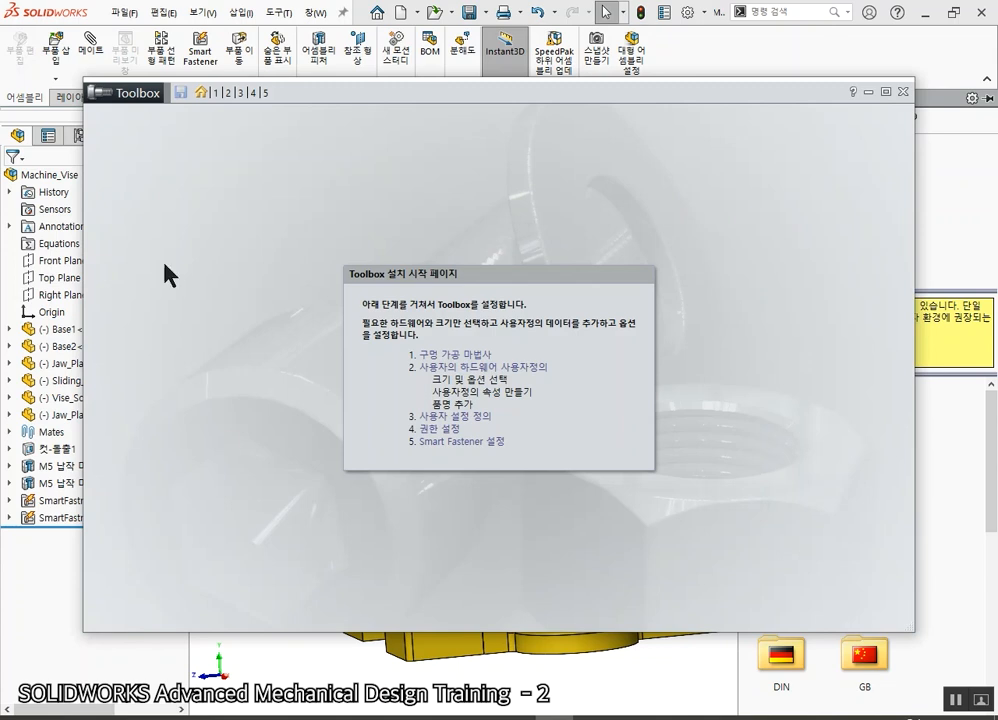
click(465, 356)
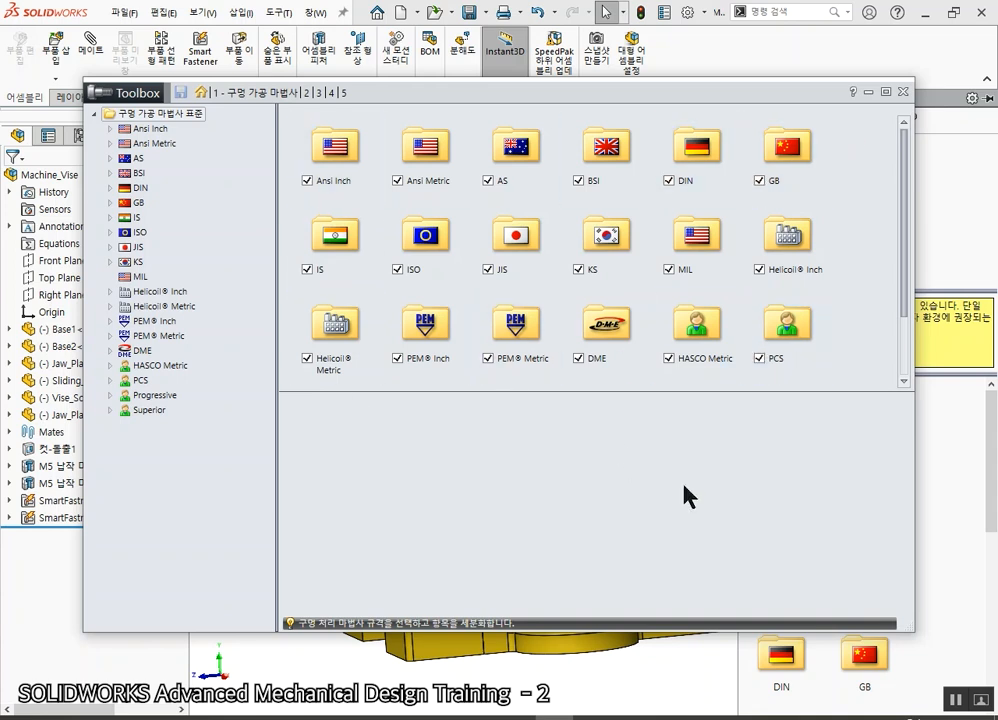
double_click(428, 245)
double_click(326, 145)
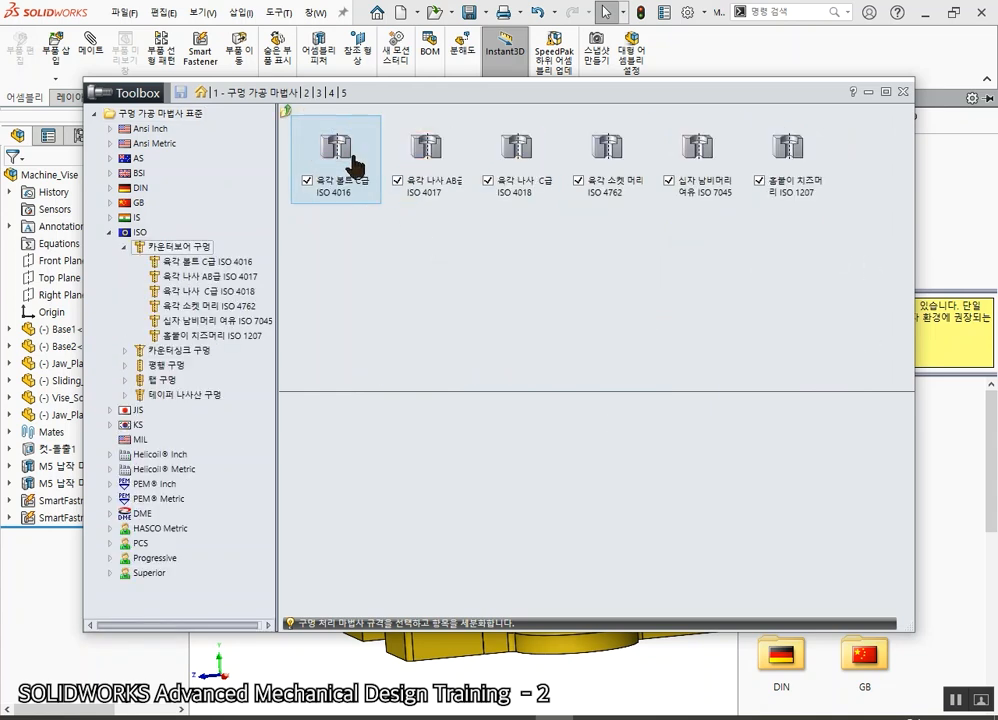
double_click(358, 163)
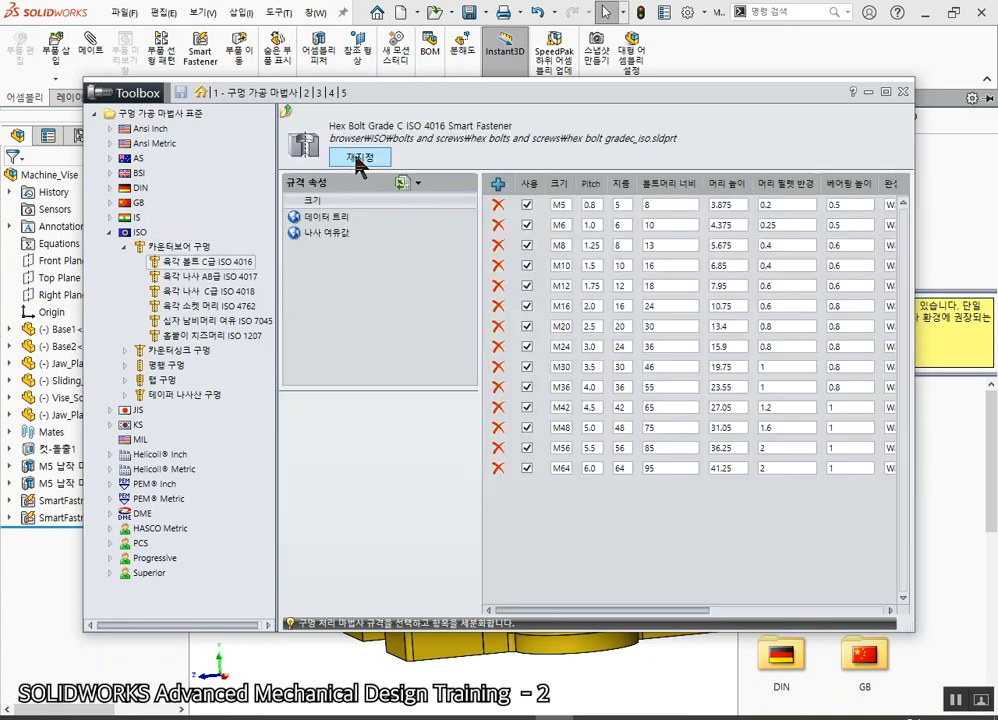
Examine the ISO 4016 hex bolt's blank new-size forms, thread data table and screw clearance table without adding a size
click(499, 188)
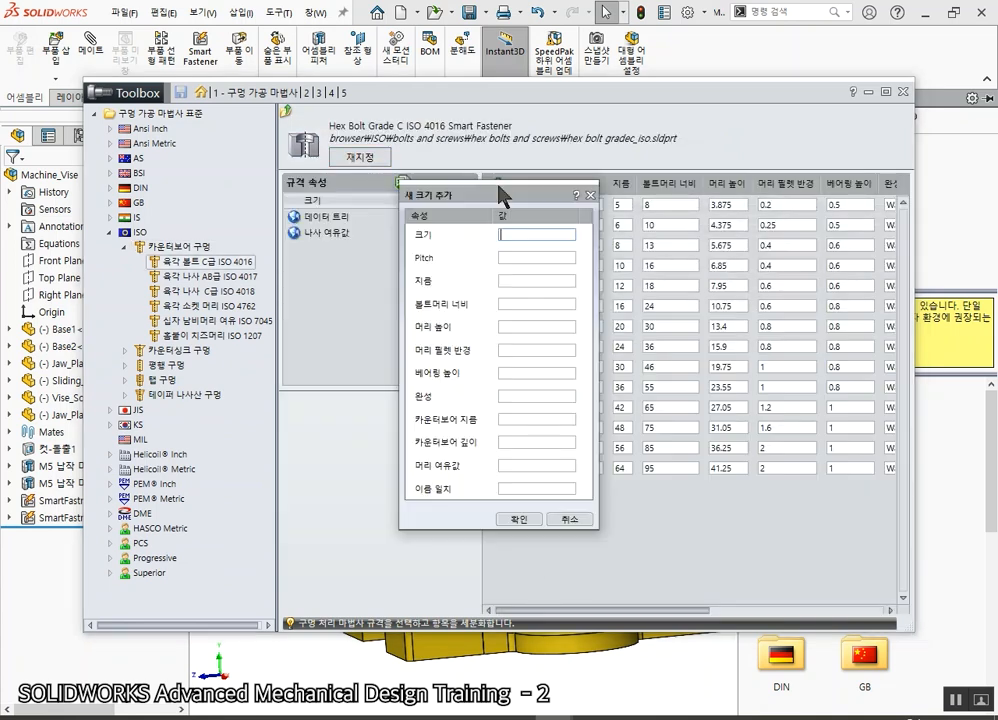
click(570, 519)
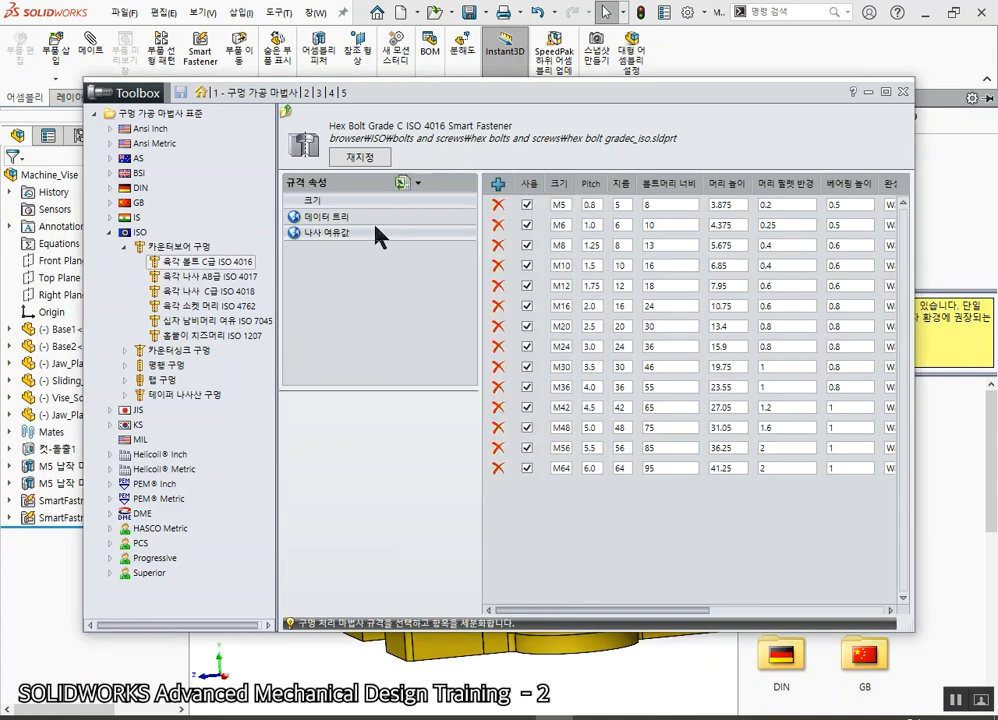
click(340, 218)
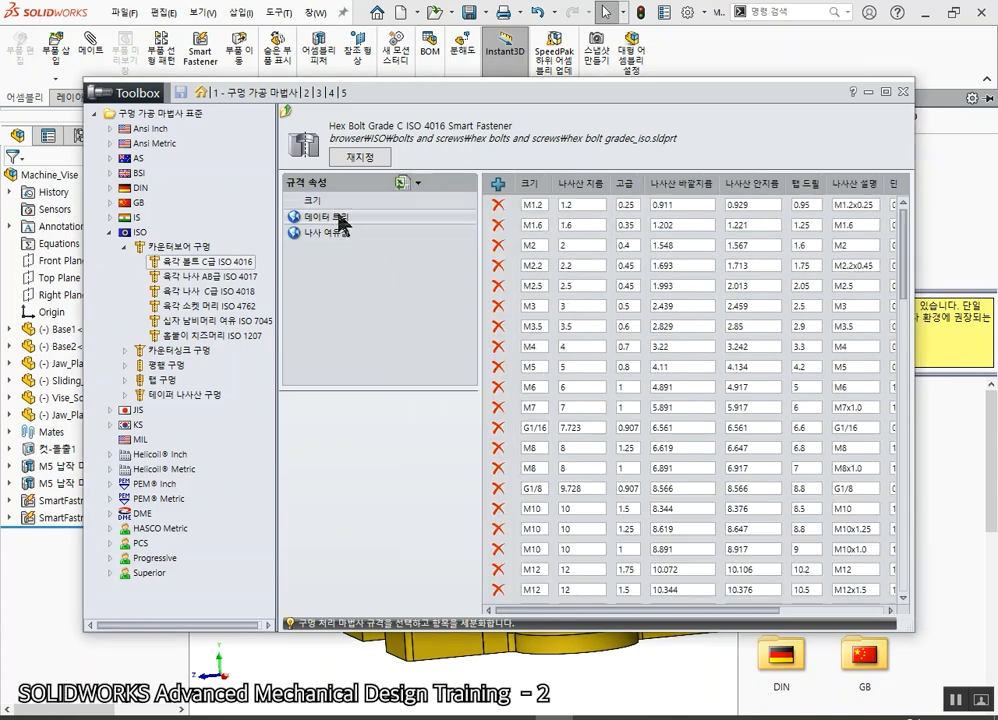
scroll(699, 407, down, 10)
scroll(699, 407, down, 5)
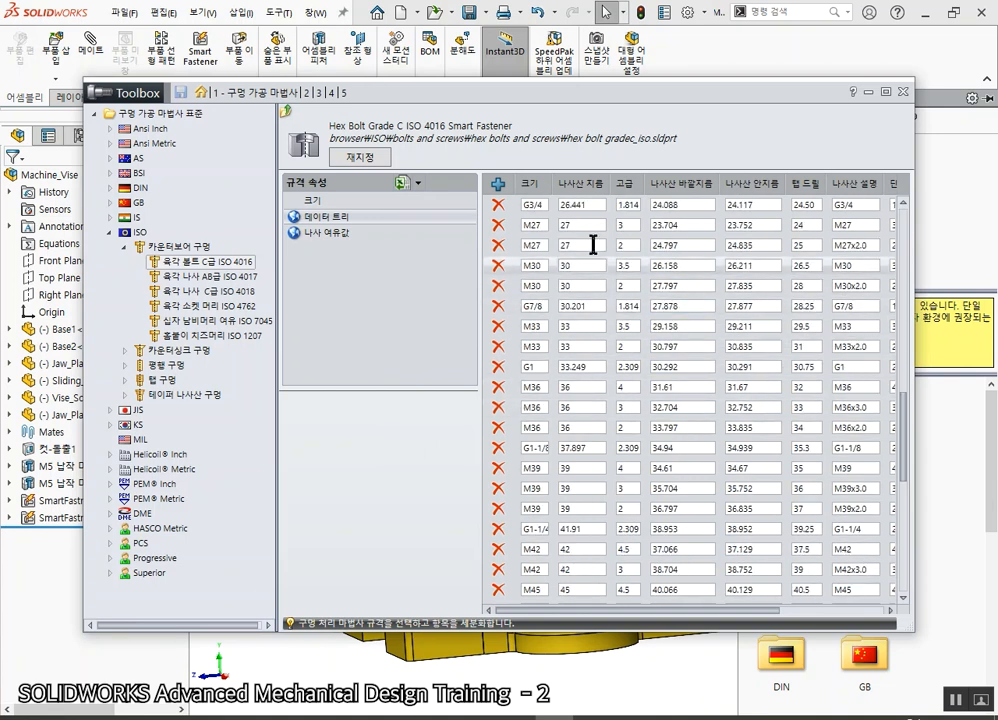
click(497, 183)
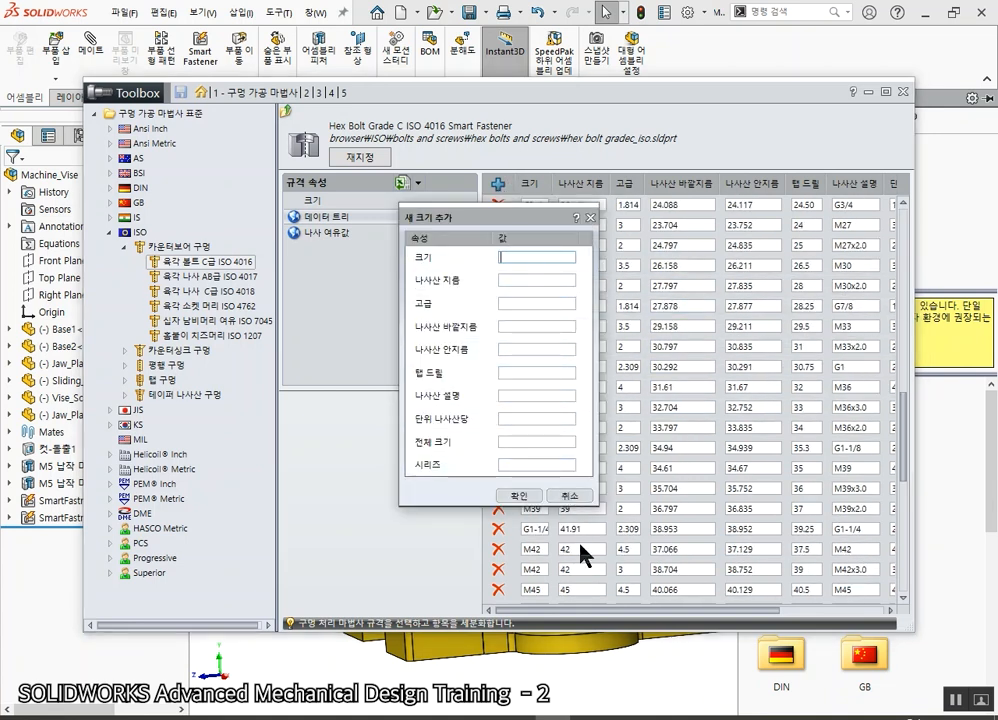
click(570, 496)
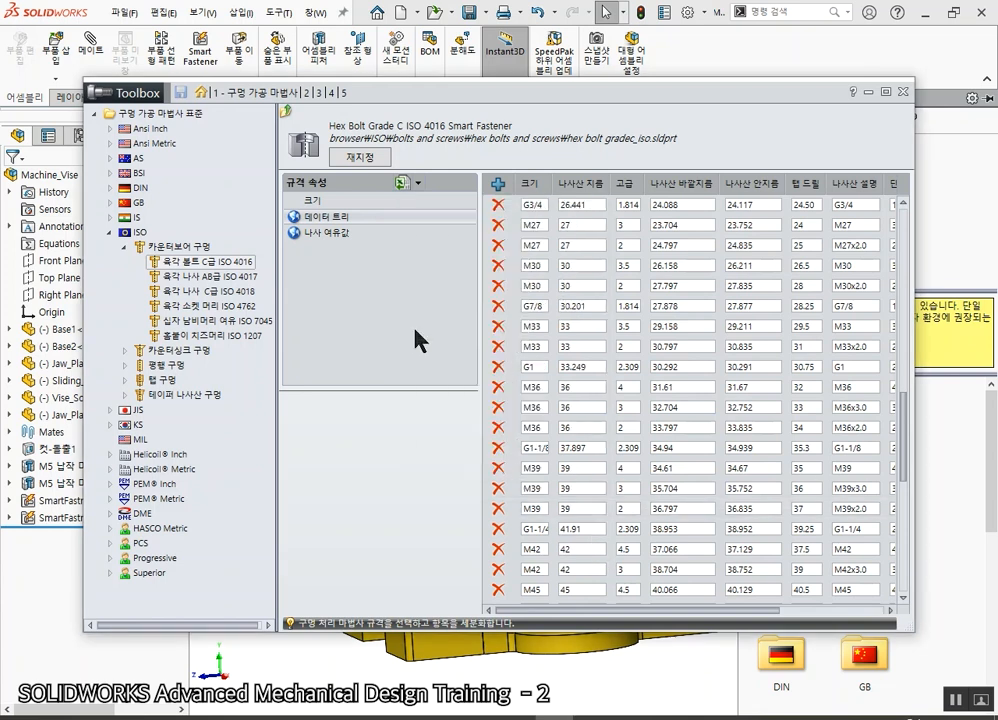
click(342, 238)
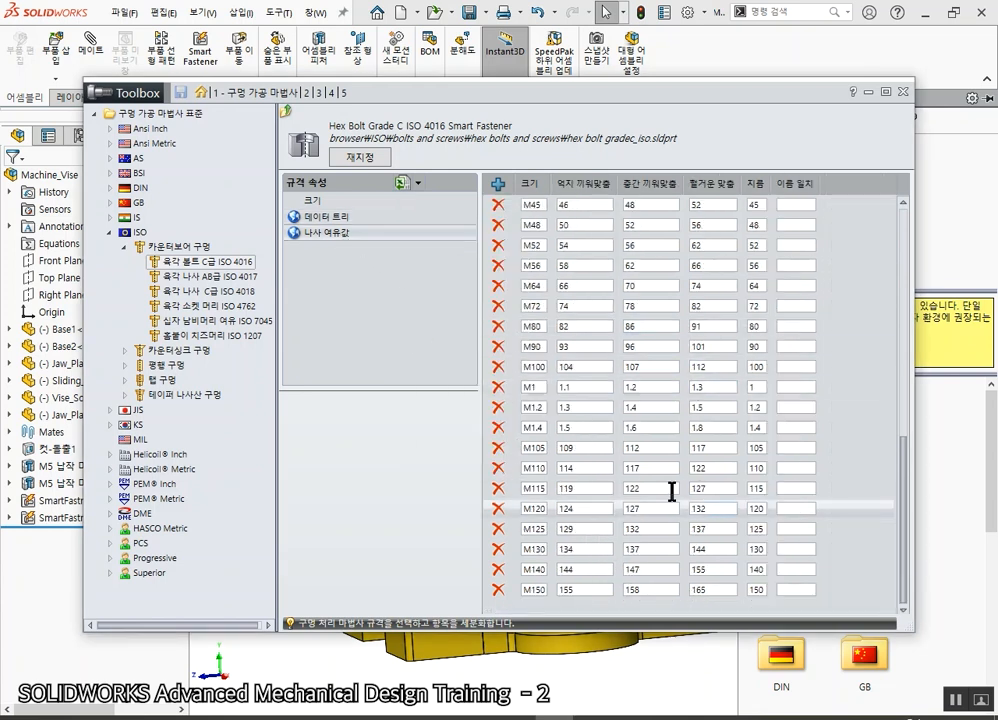
scroll(671, 491, up, 3)
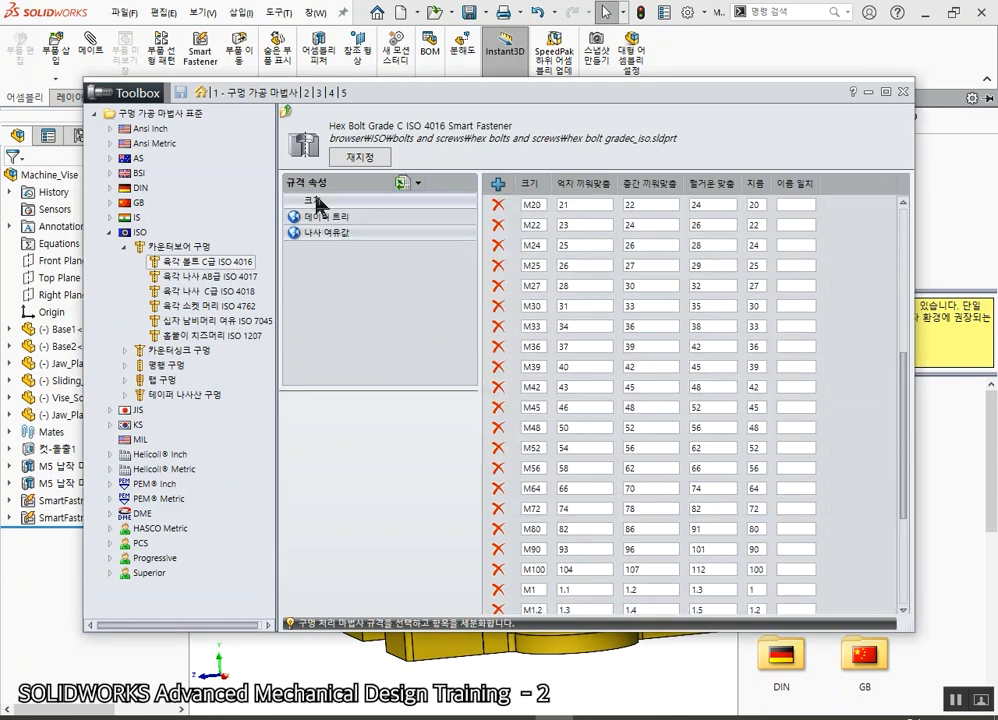
Return to the ISO 4016 bolt's size table and review its new-size form and all columns through to the counterbore values
click(318, 203)
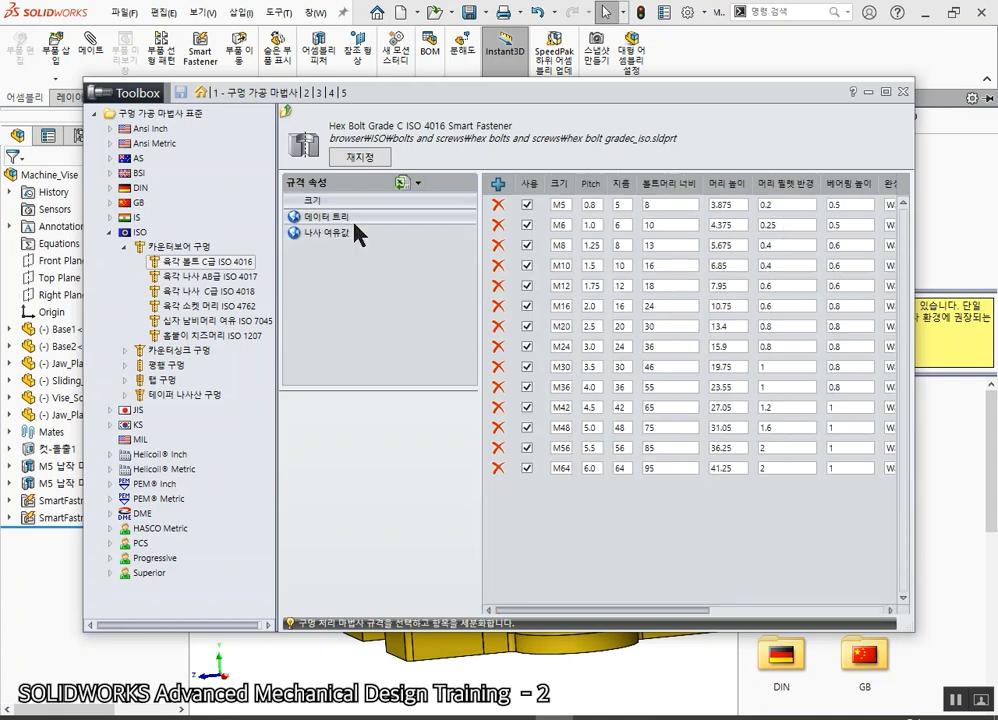
click(498, 185)
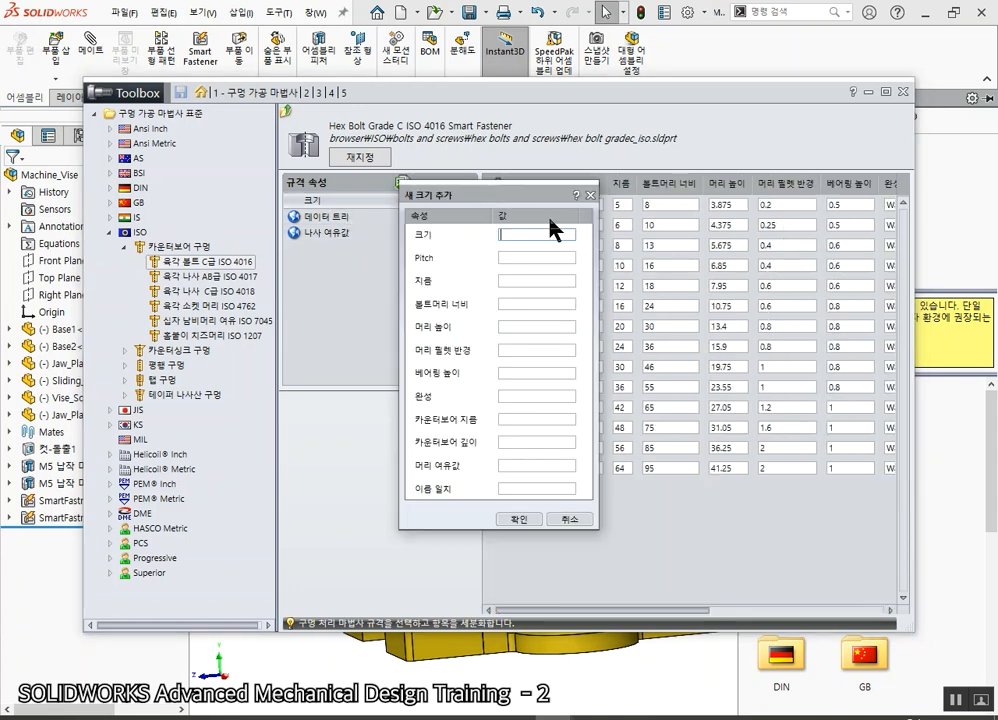
click(569, 519)
drag(605, 610, 836, 620)
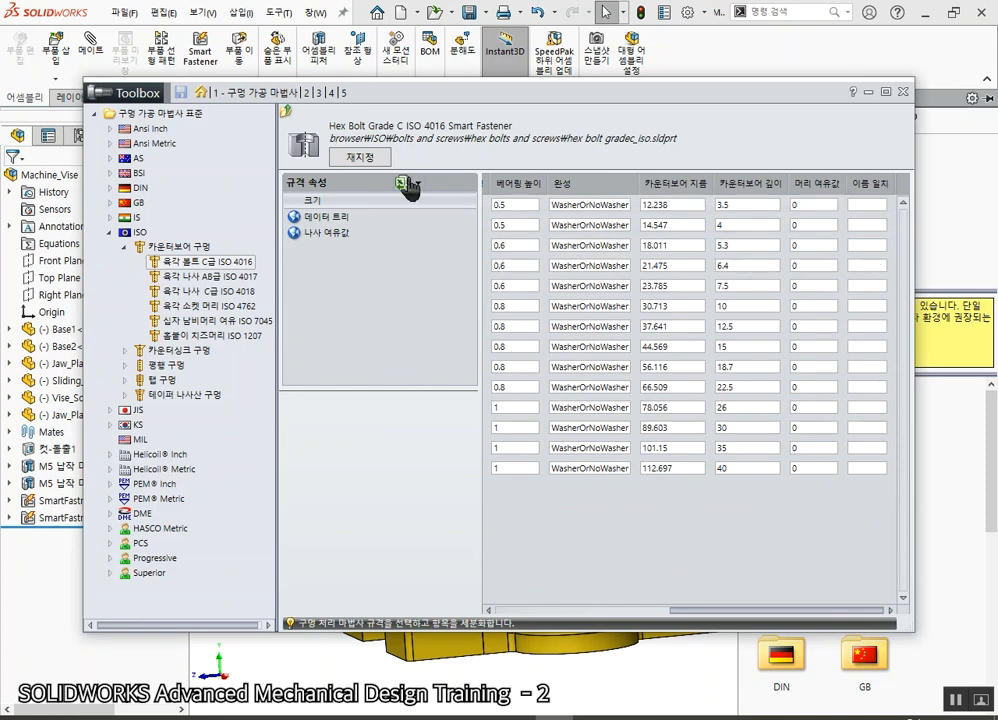
click(593, 610)
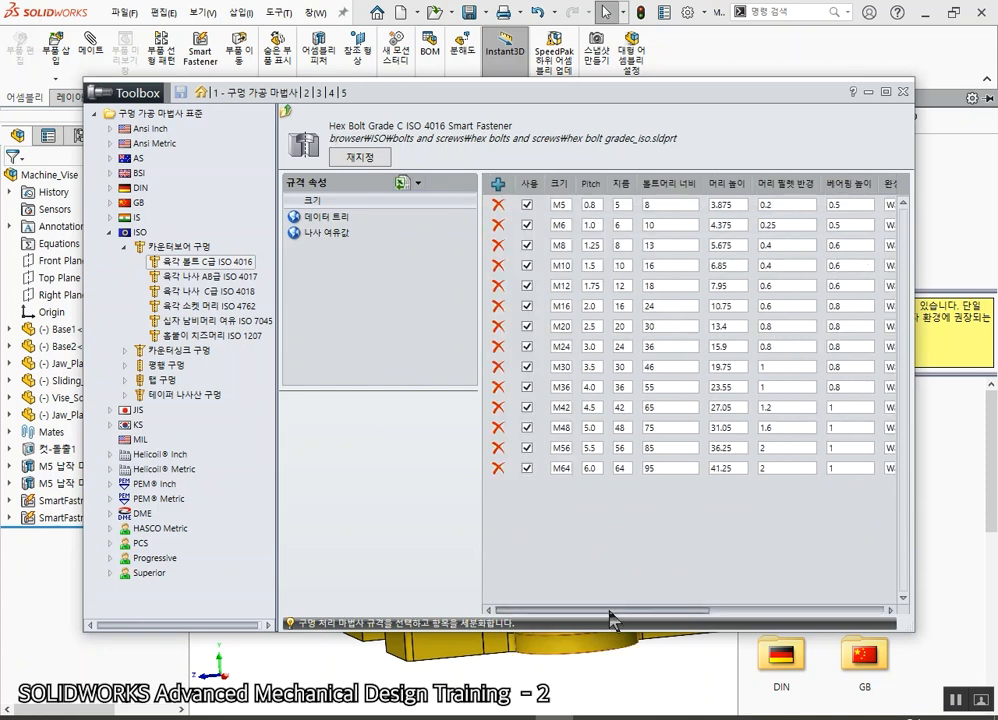
click(498, 183)
click(527, 488)
text(000)
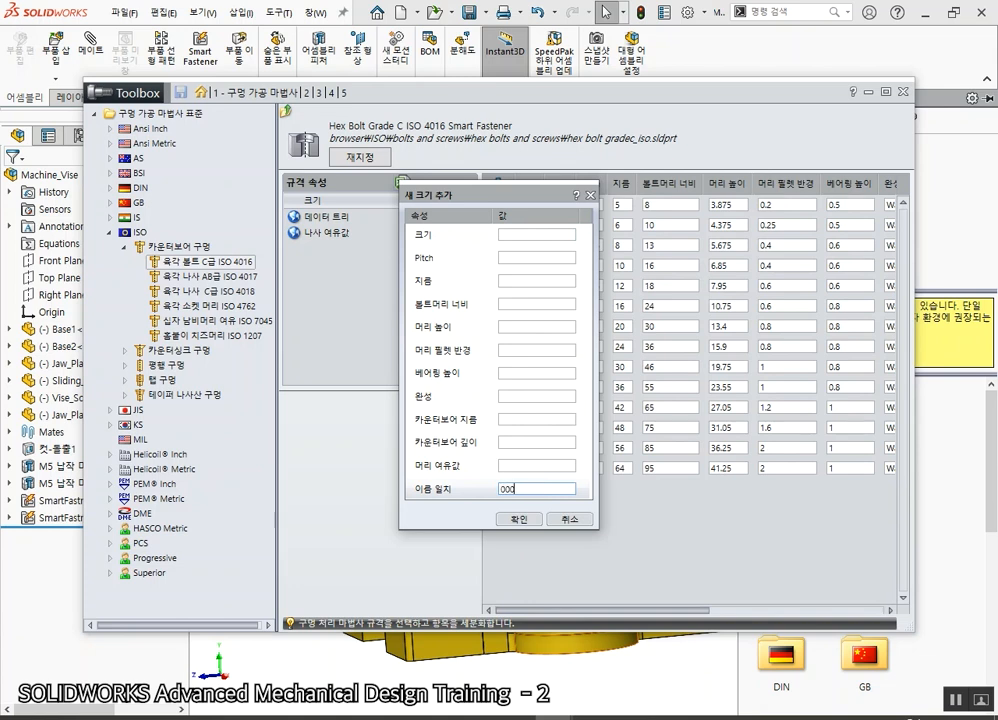
click(553, 519)
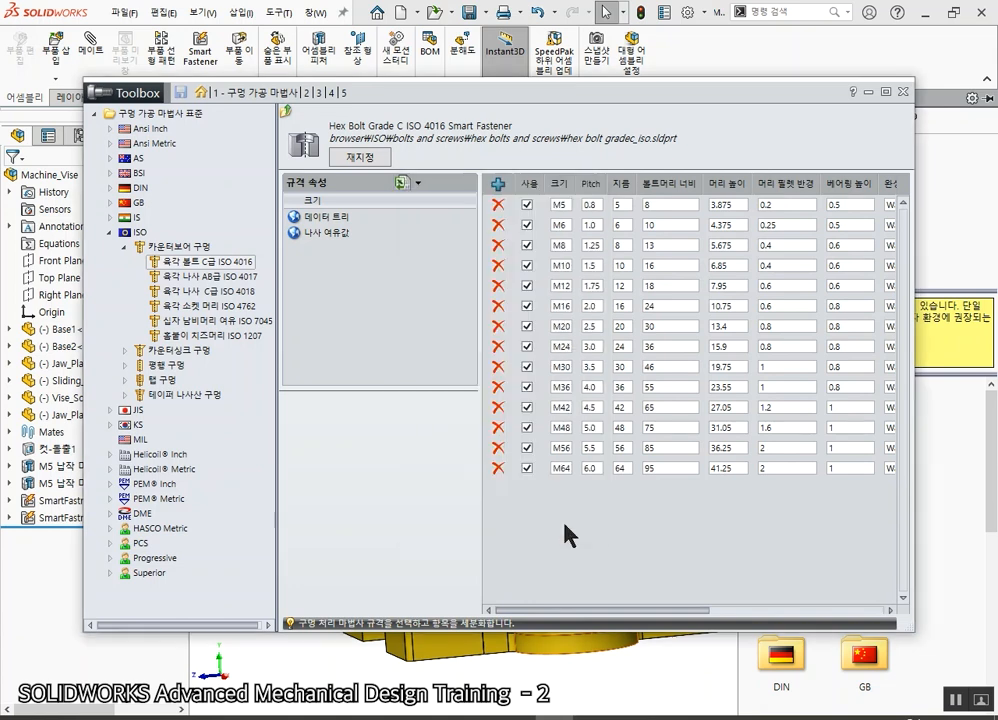
Open the hardware customization and review the Ansi Inch Instrument Ball Bearing - AFBMA 12.2 configurations, sizes and display options
click(306, 93)
double_click(346, 155)
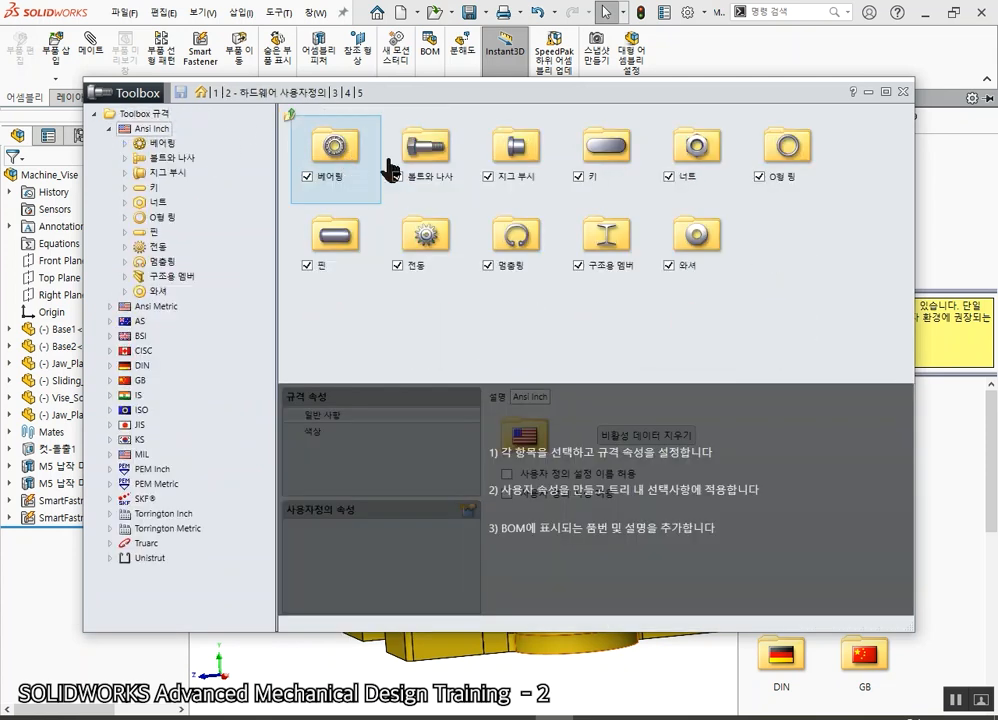
double_click(348, 155)
double_click(343, 157)
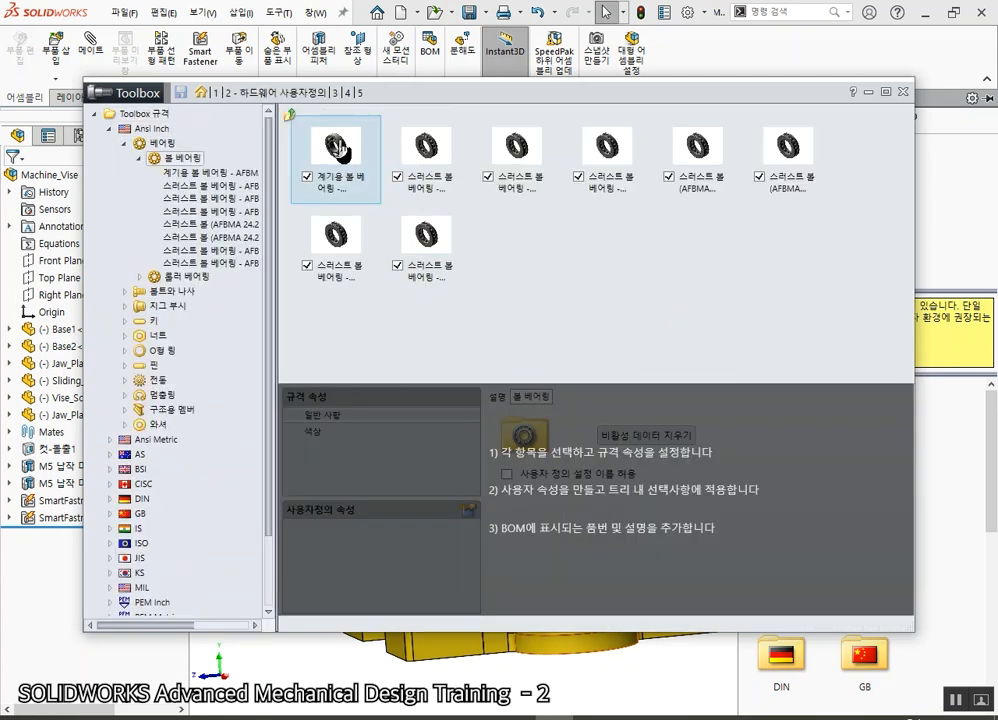
double_click(343, 157)
scroll(400, 480, down, 6)
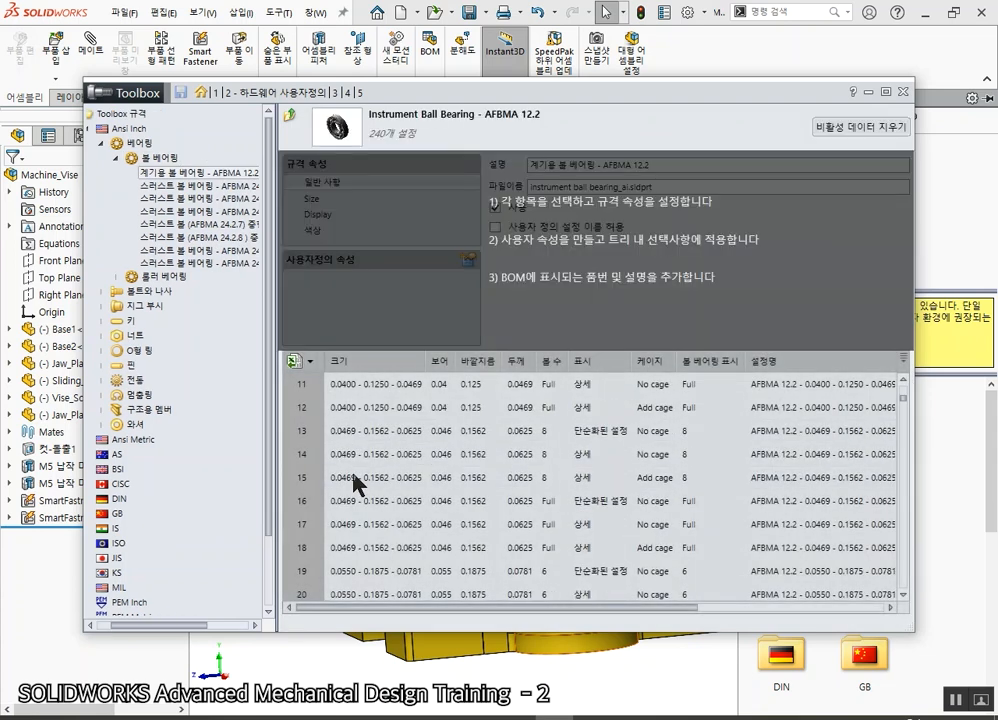
scroll(405, 530, up, 6)
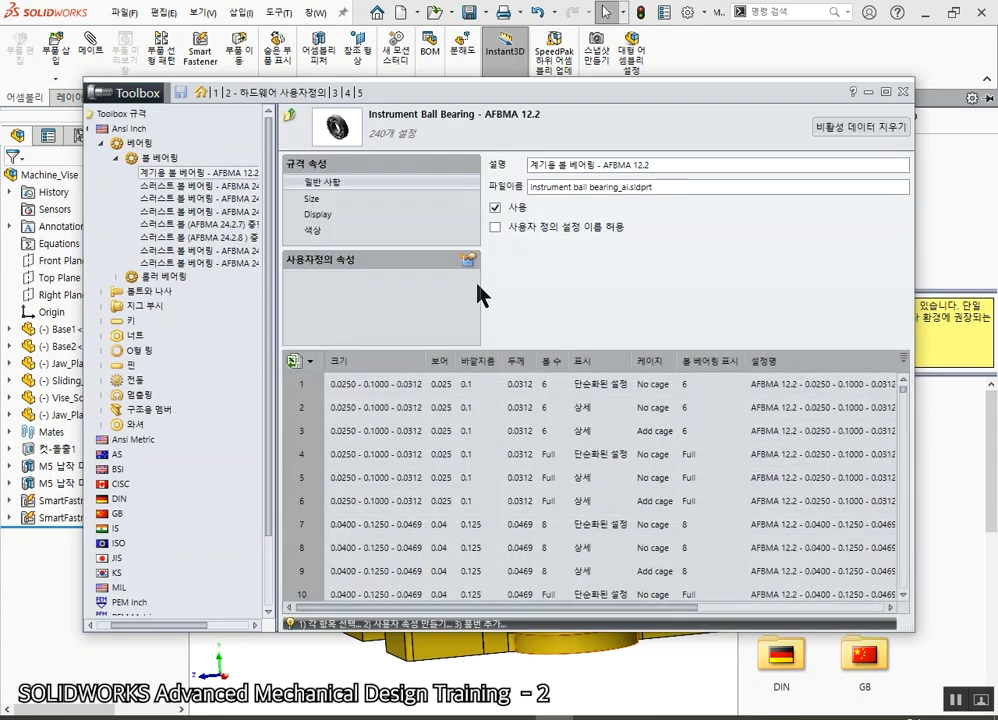
click(320, 199)
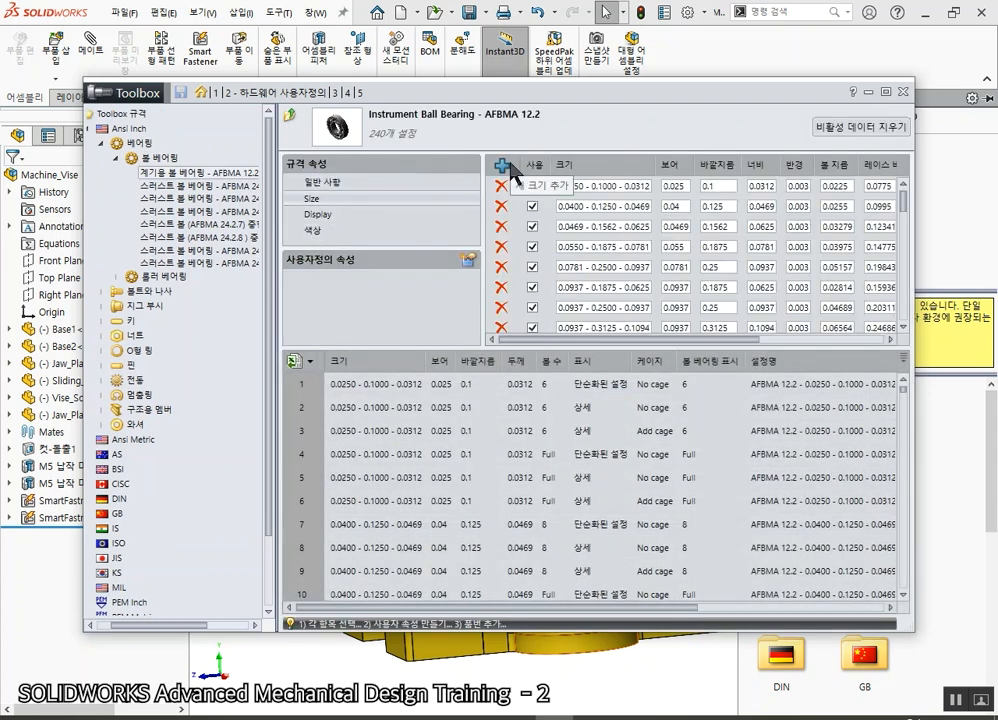
click(325, 214)
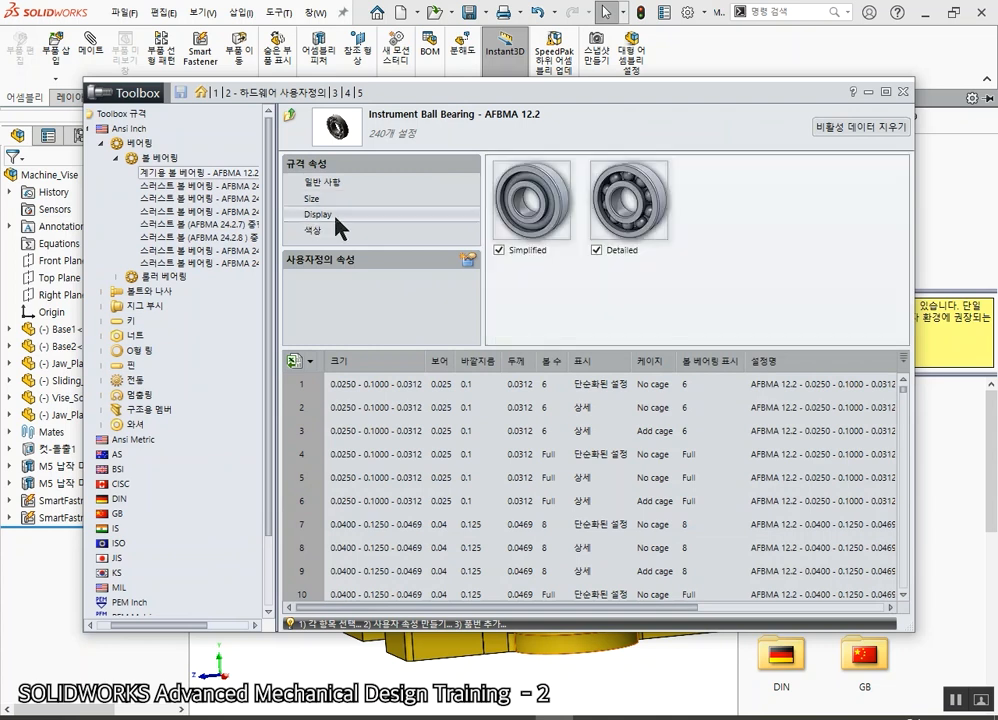
Choose the create-parts file option in the Toolbox user settings and close the settings
click(335, 92)
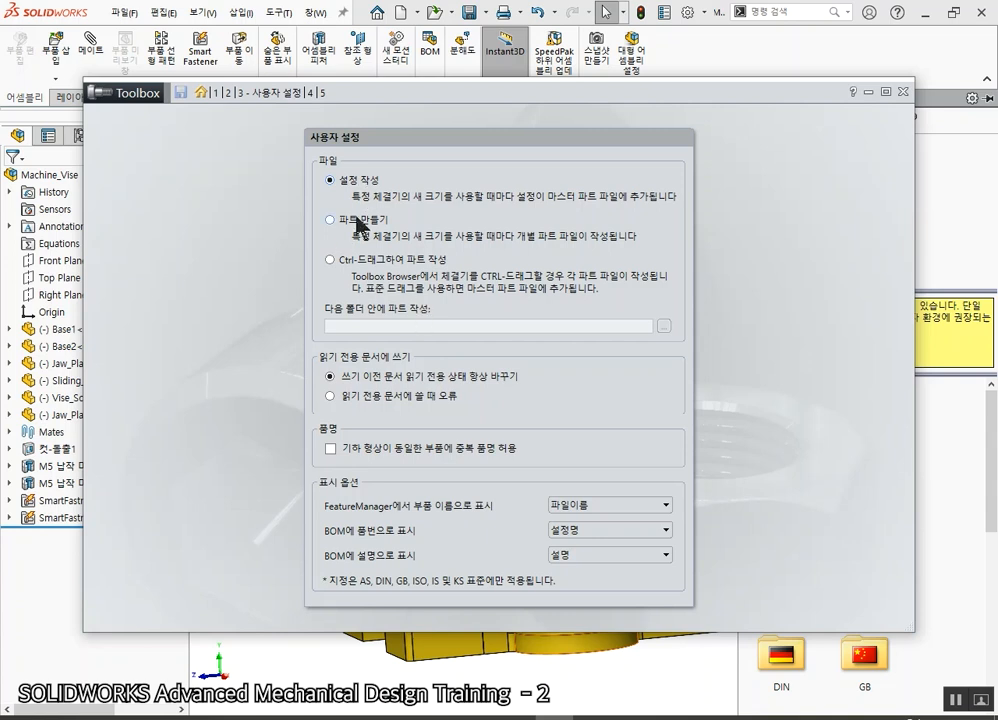
click(359, 223)
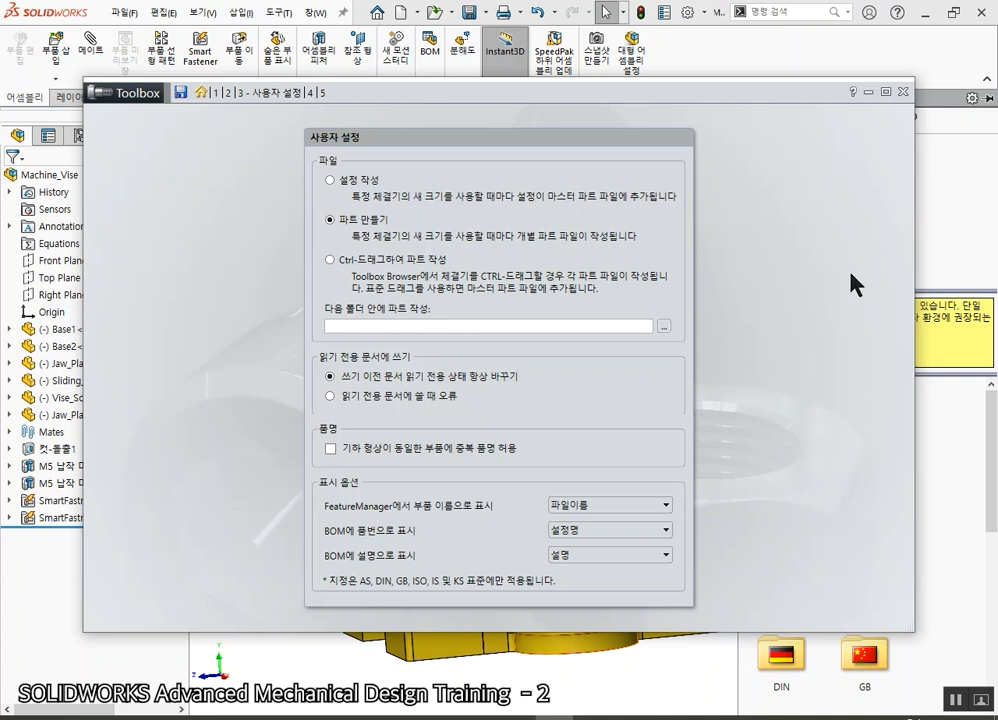
click(903, 91)
click(499, 378)
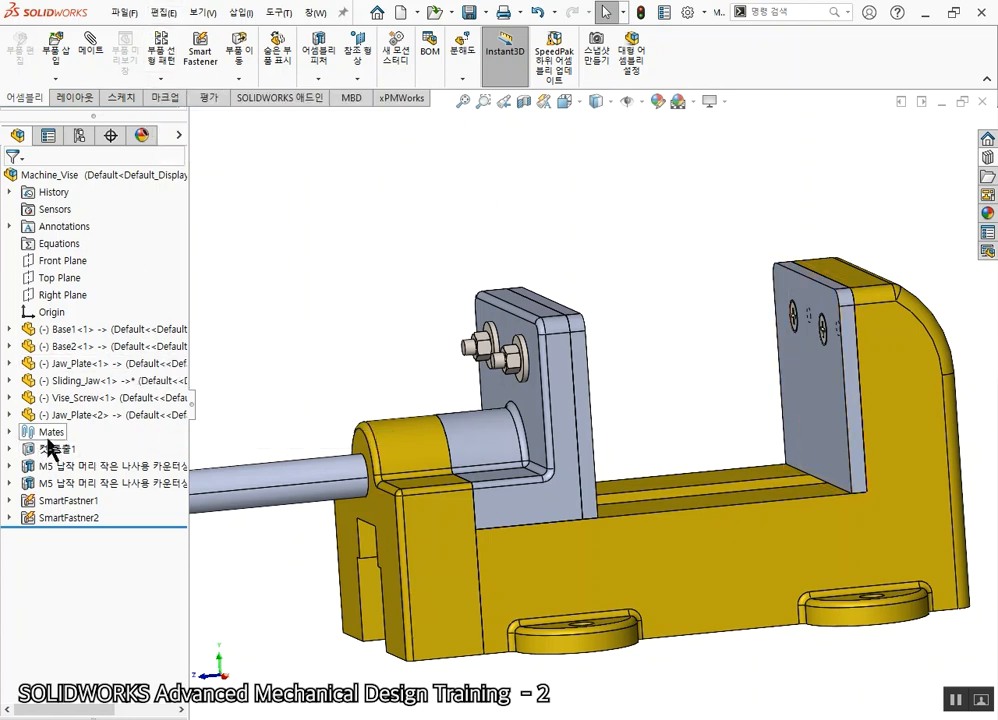
Switch to the PowerPoint training presentation and search it for 재생성
middle_drag(347, 293, 434, 352)
key(super)
click(244, 718)
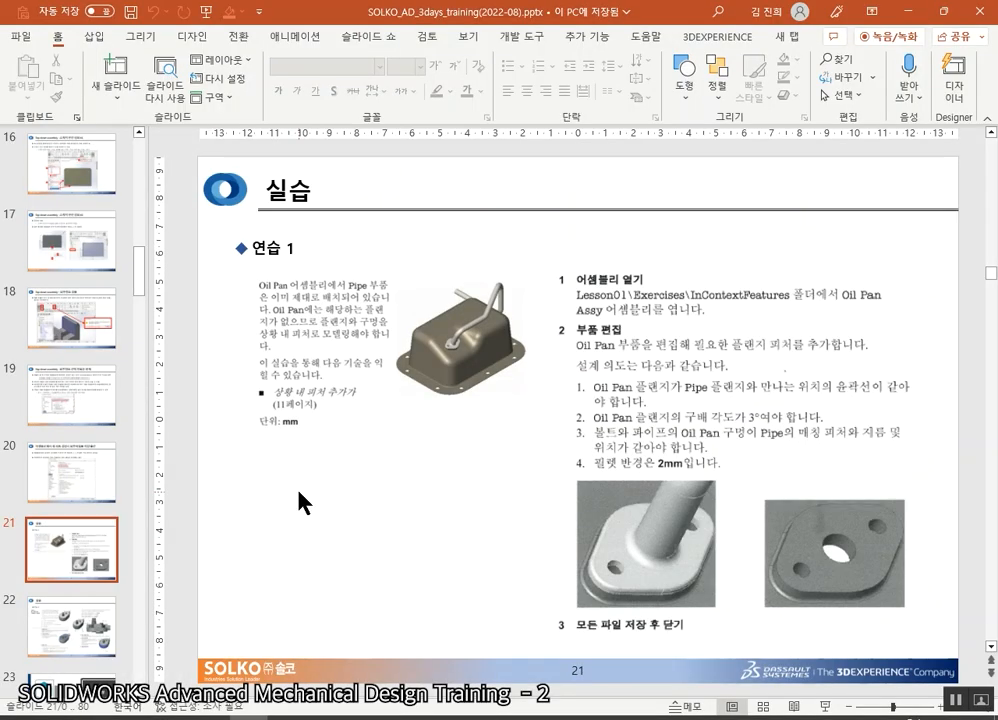
key(ctrl+f)
text(재생서)
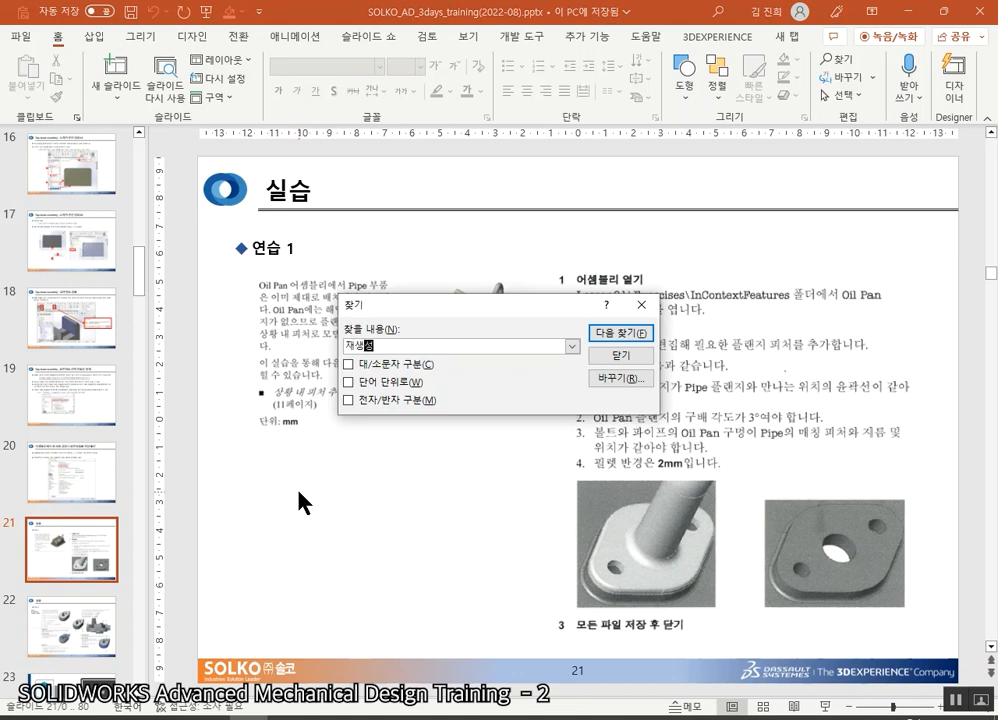
text(ㅇ)
key(Return)
key(Return)
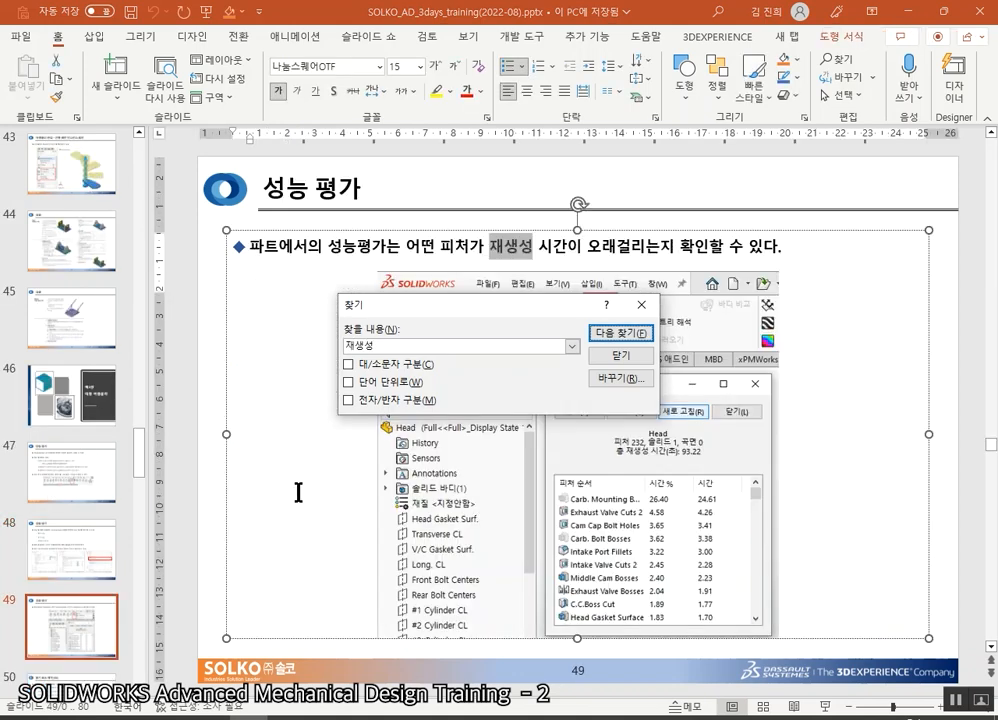
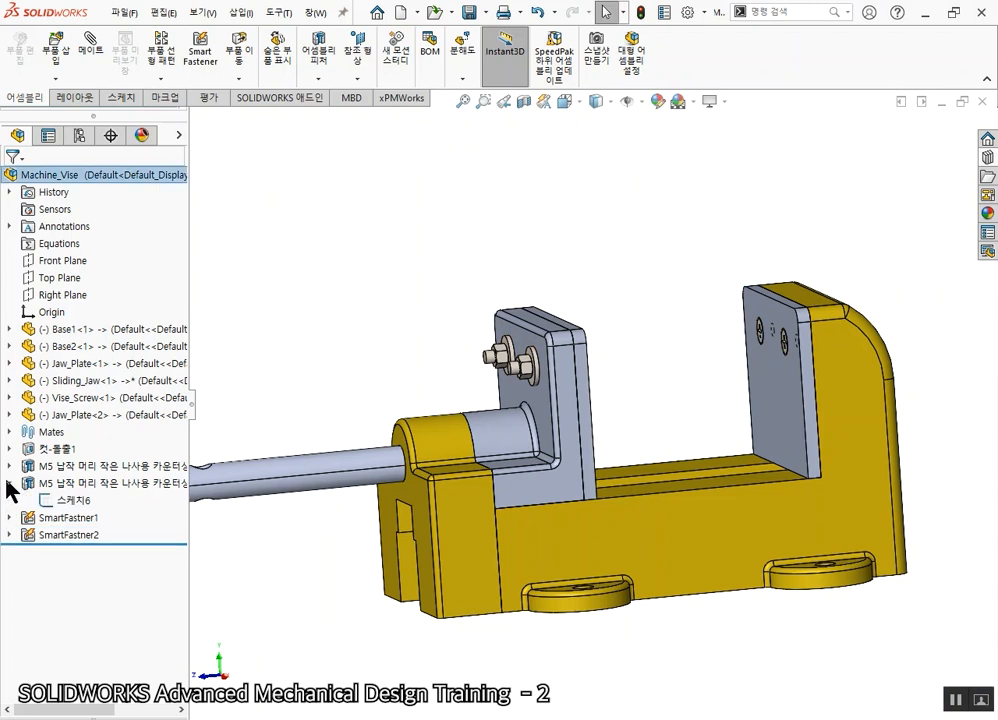
Examine the second M5 countersunk hole feature and the 컷-돌출1 cut on the underside of the Machine_Vise in SOLIDWORKS
click(78, 484)
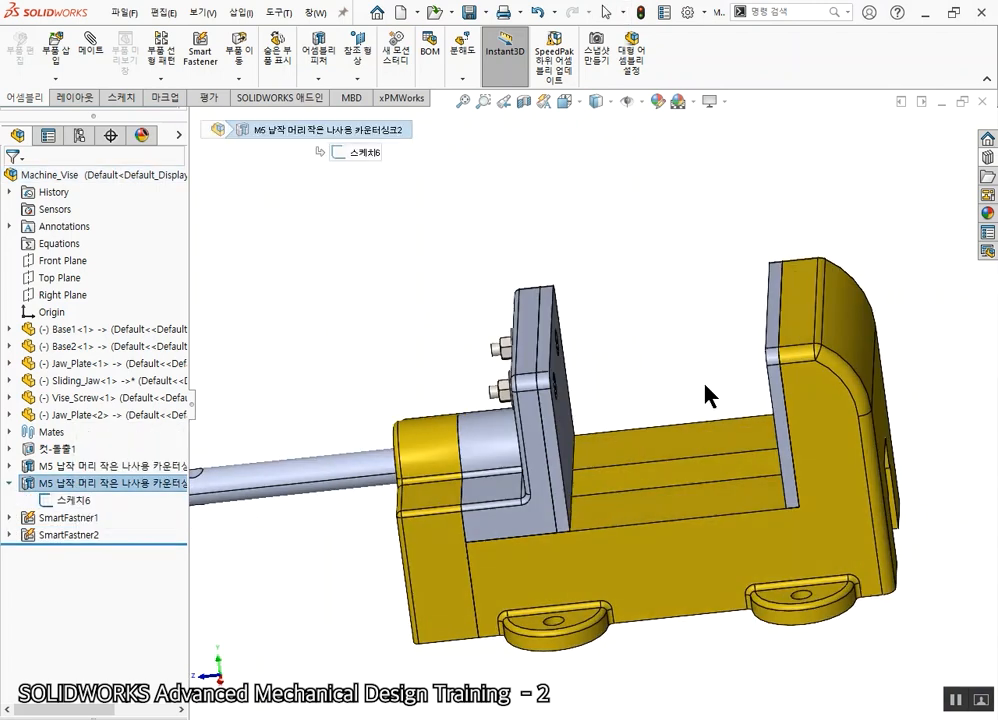
click(66, 449)
middle_drag(600, 400, 636, 275)
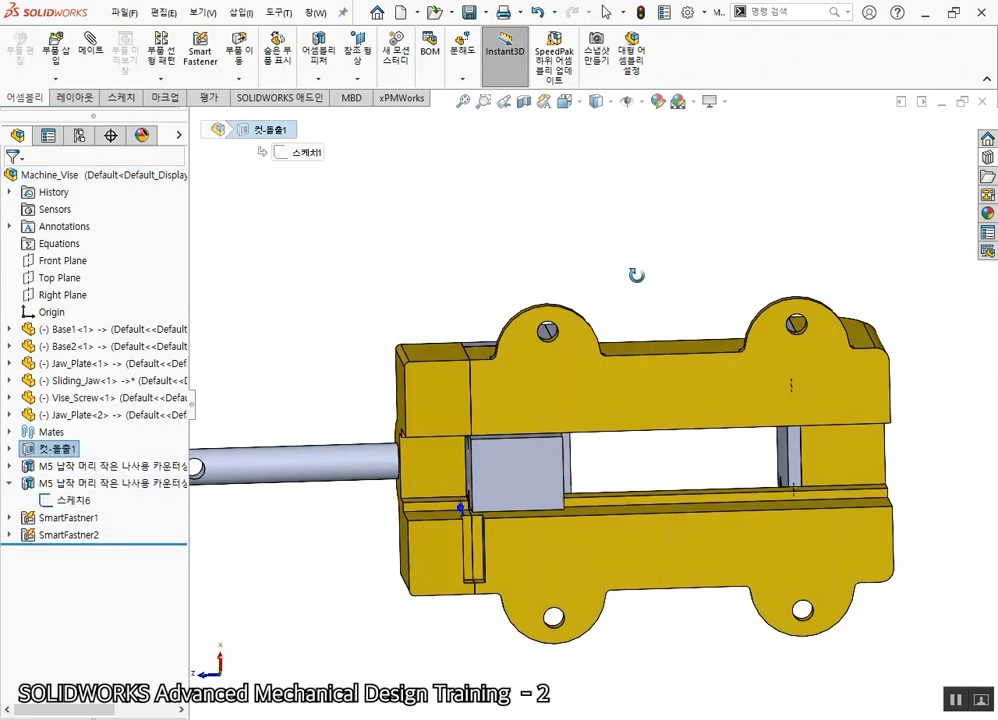
middle_drag(497, 553, 537, 574)
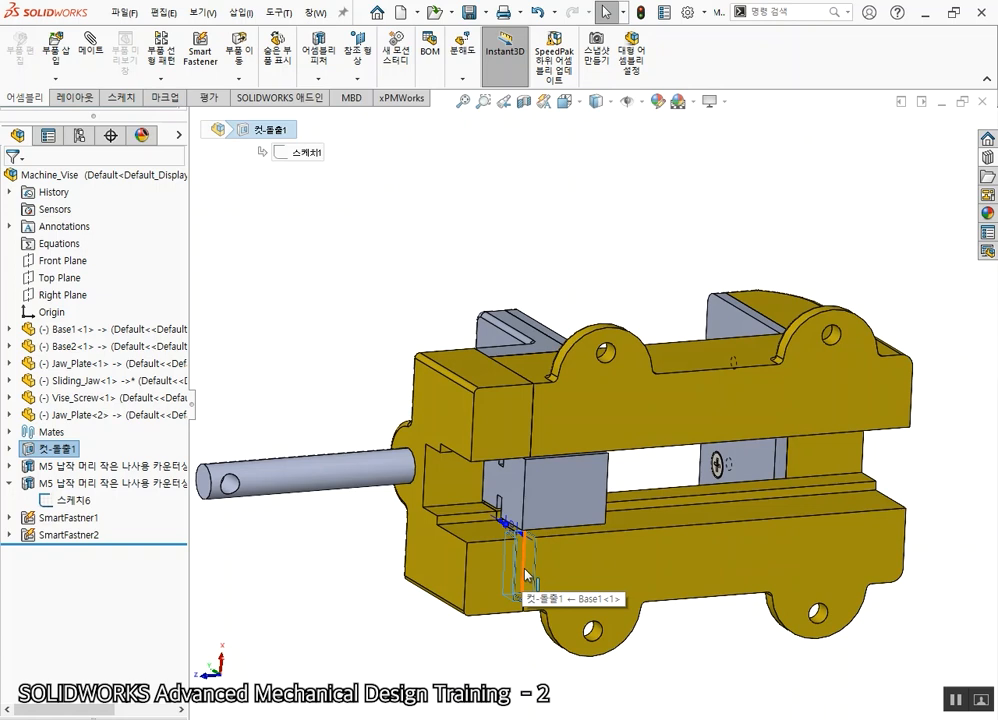
click(272, 319)
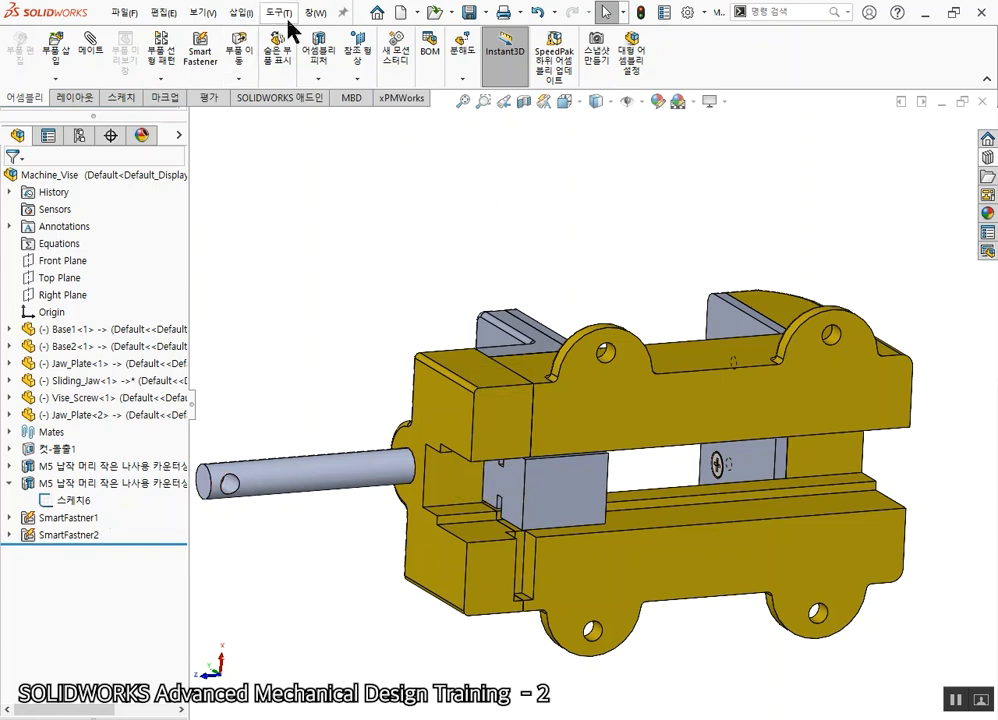
Open Box Assembly.SLDASM from the Smart Components folder of the Lesson02 case study
click(433, 13)
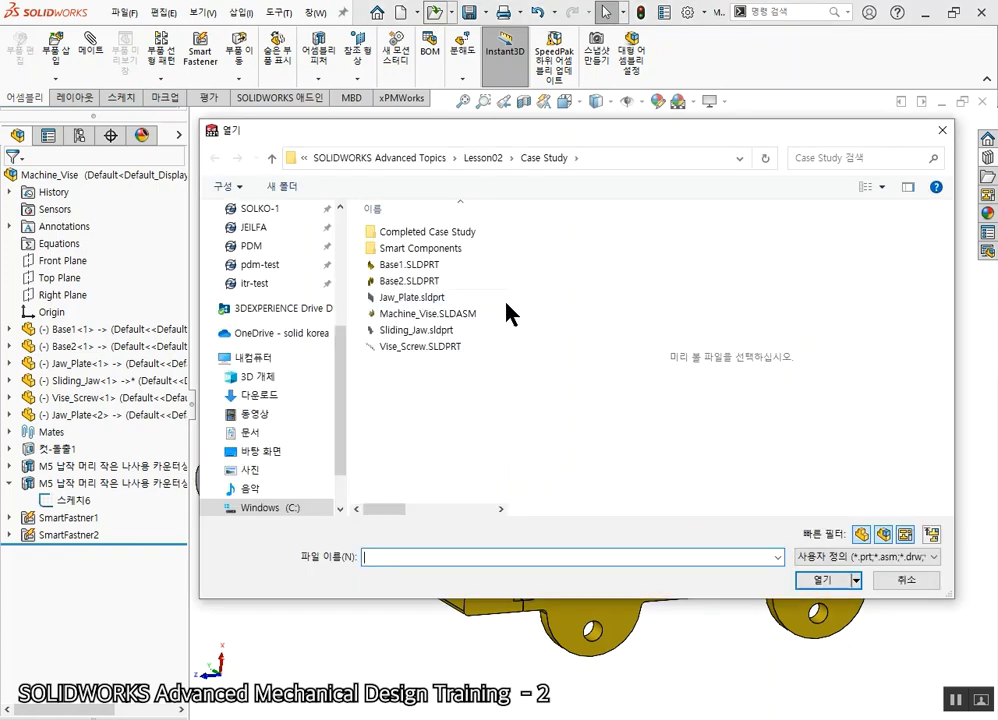
click(428, 251)
double_click(428, 251)
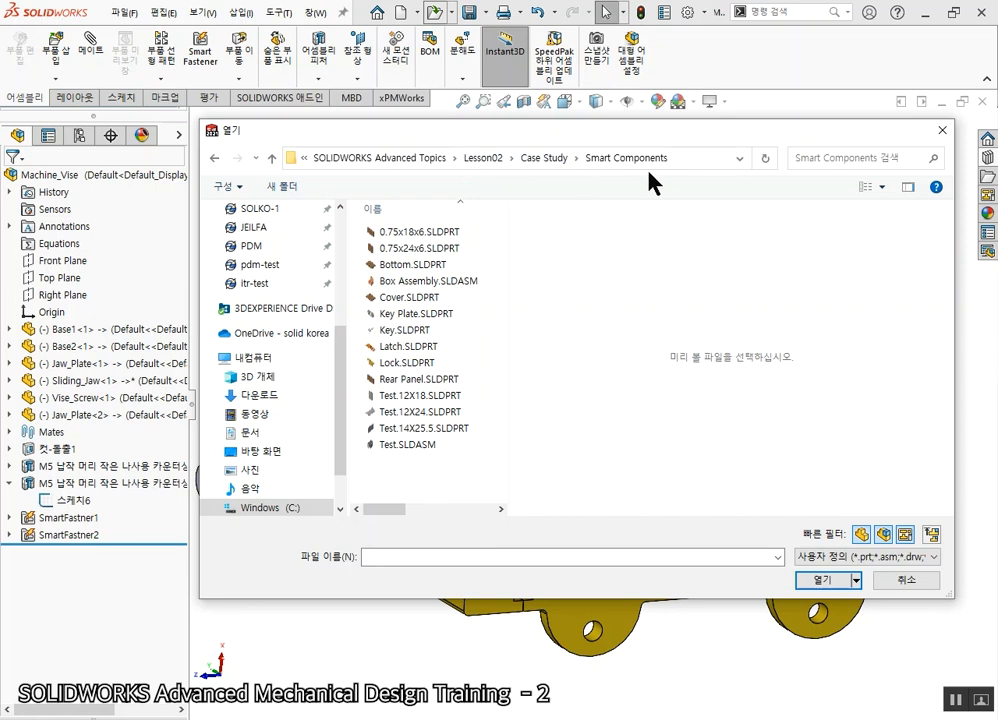
click(452, 281)
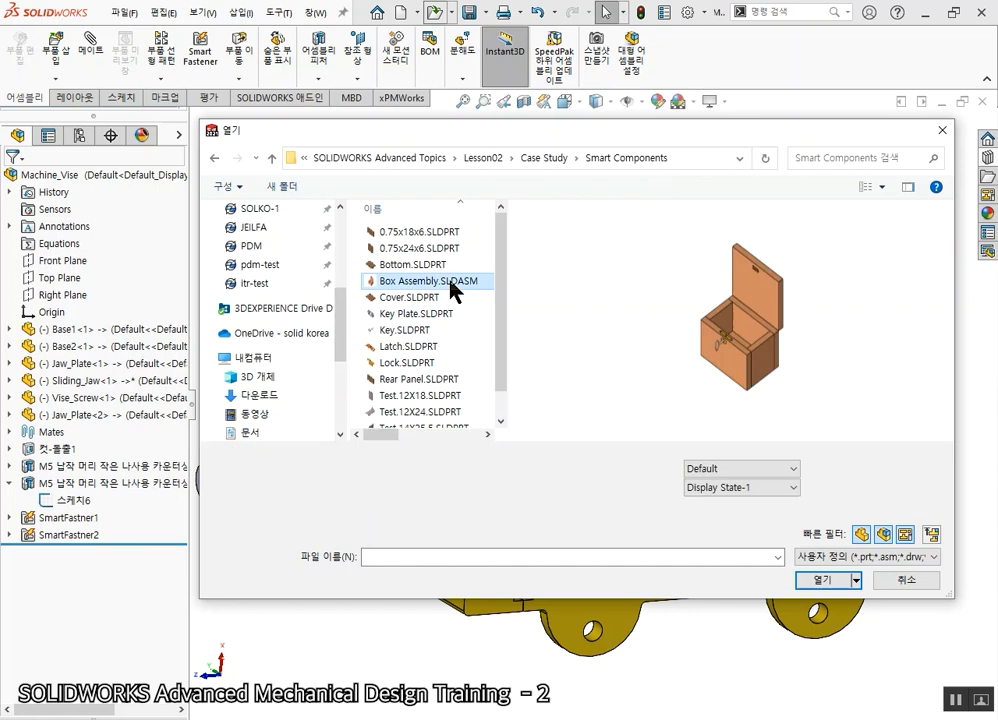
click(823, 583)
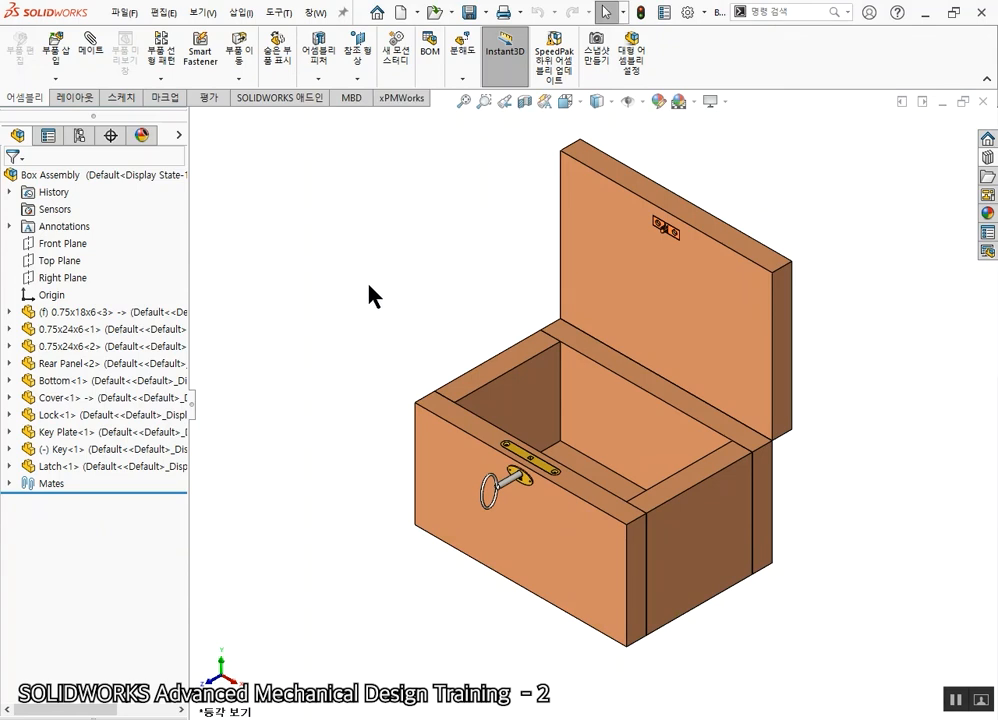
Examine the latch plate on the inside of the box cover and the Cut-Extrude1 pocket cut beneath it
scroll(635, 225, down, 4)
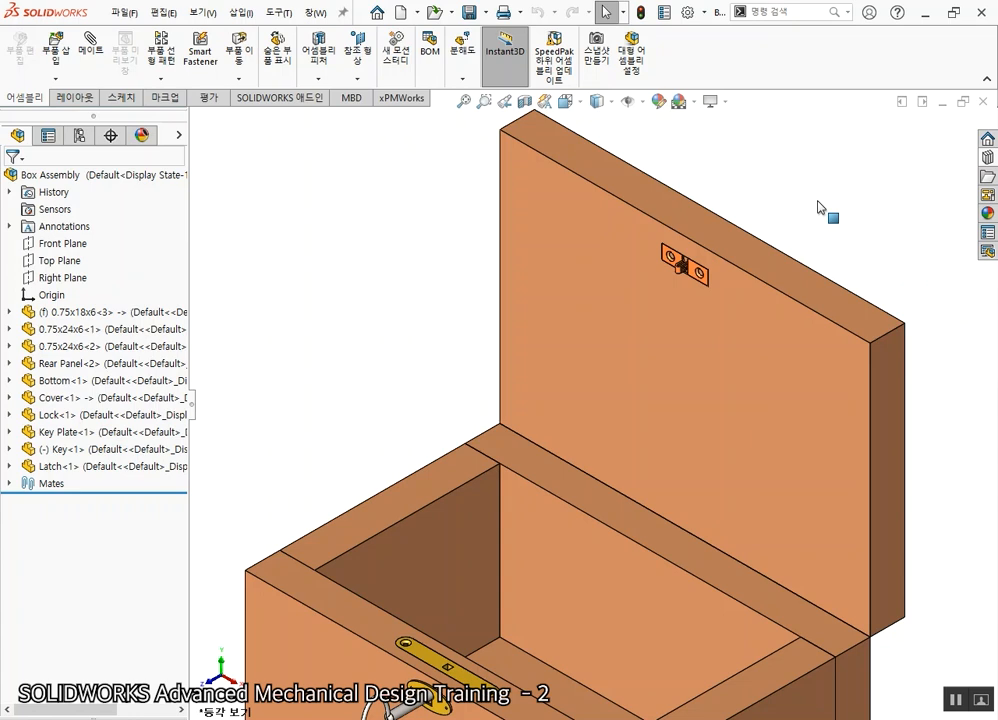
scroll(760, 215, down, 3)
click(578, 392)
click(575, 390)
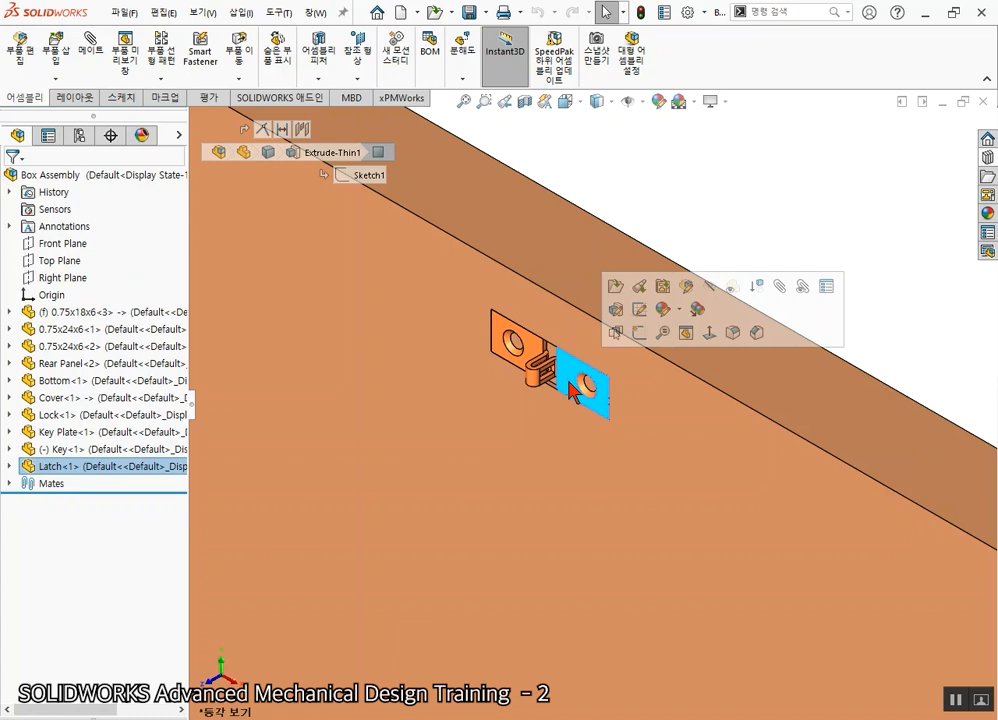
scroll(560, 345, down, 3)
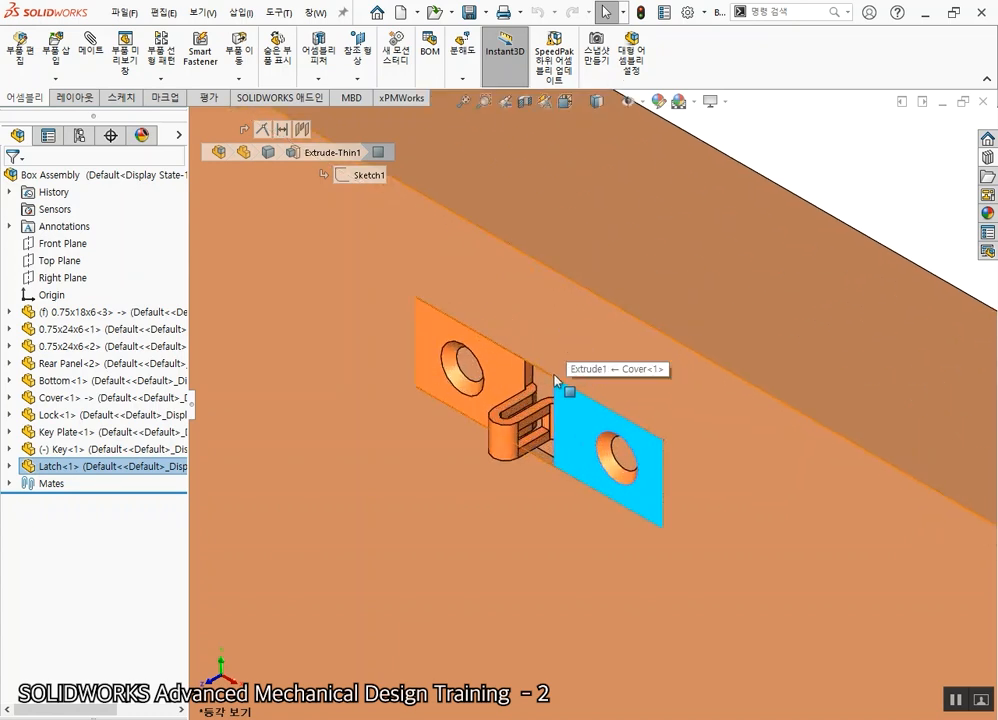
click(548, 394)
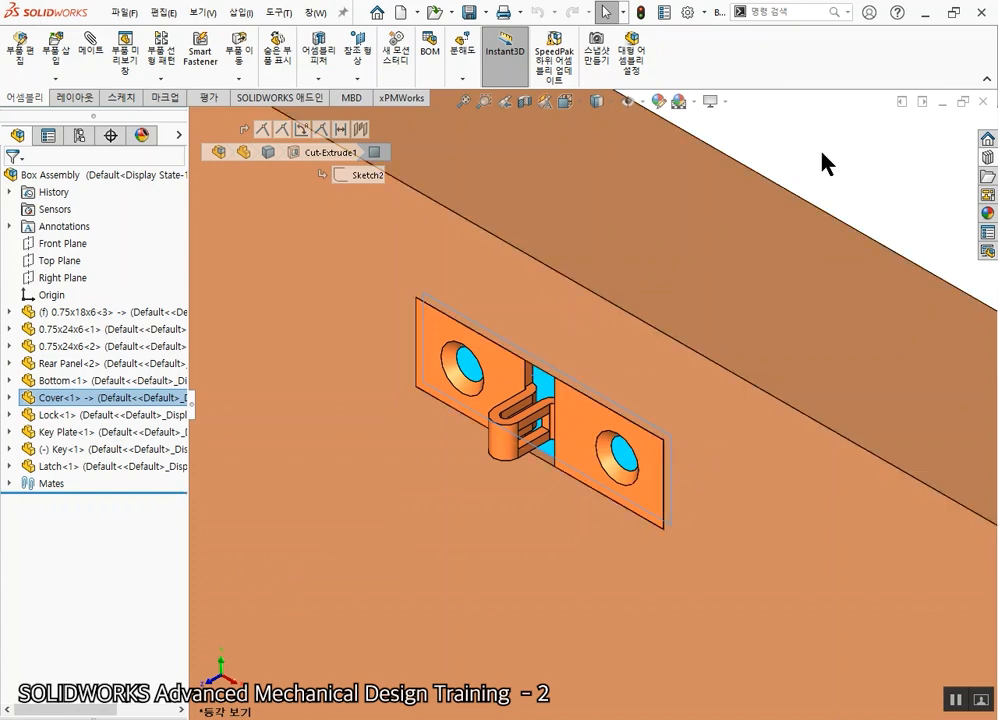
key(Escape)
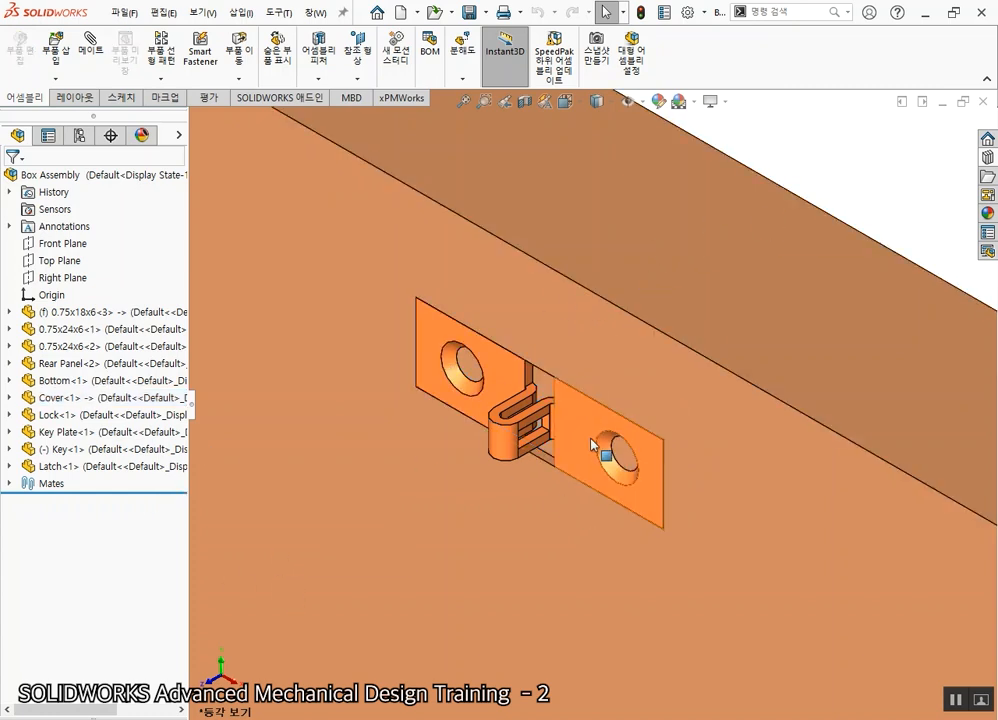
Add Smart Fasteners to both countersunk holes of the latch, keeping the M2 flat head screw settings
click(205, 63)
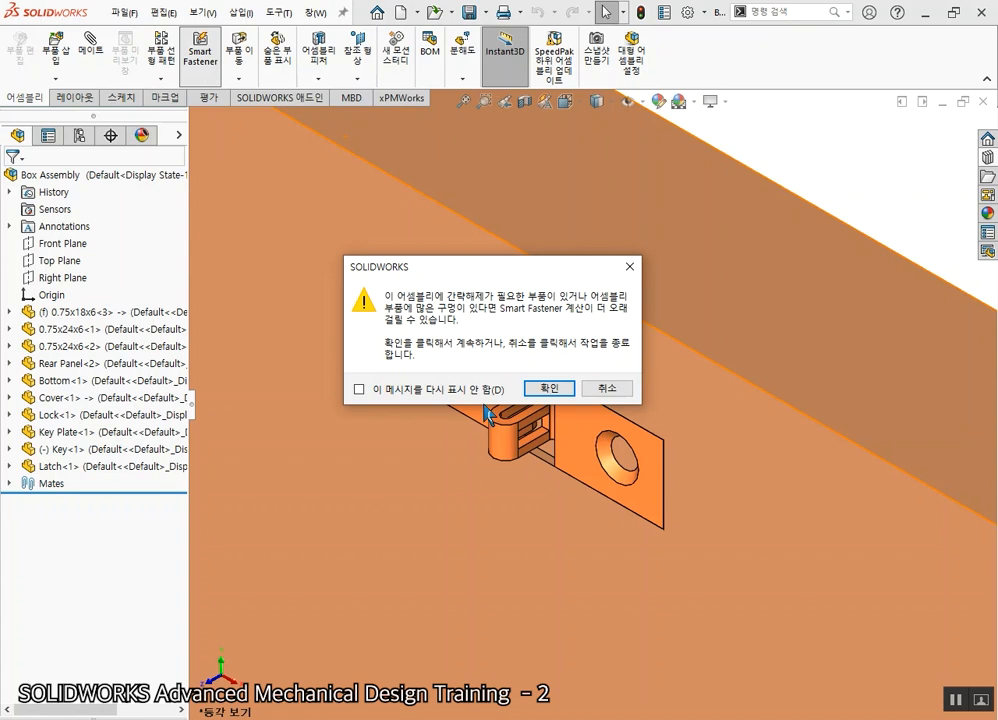
click(548, 389)
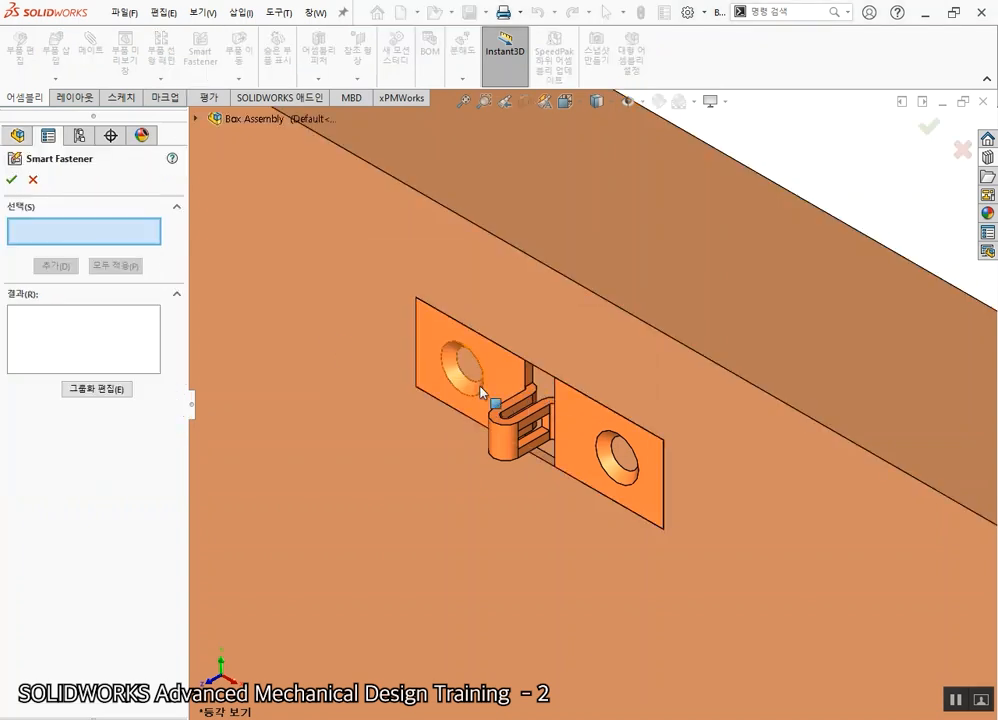
click(510, 378)
click(55, 266)
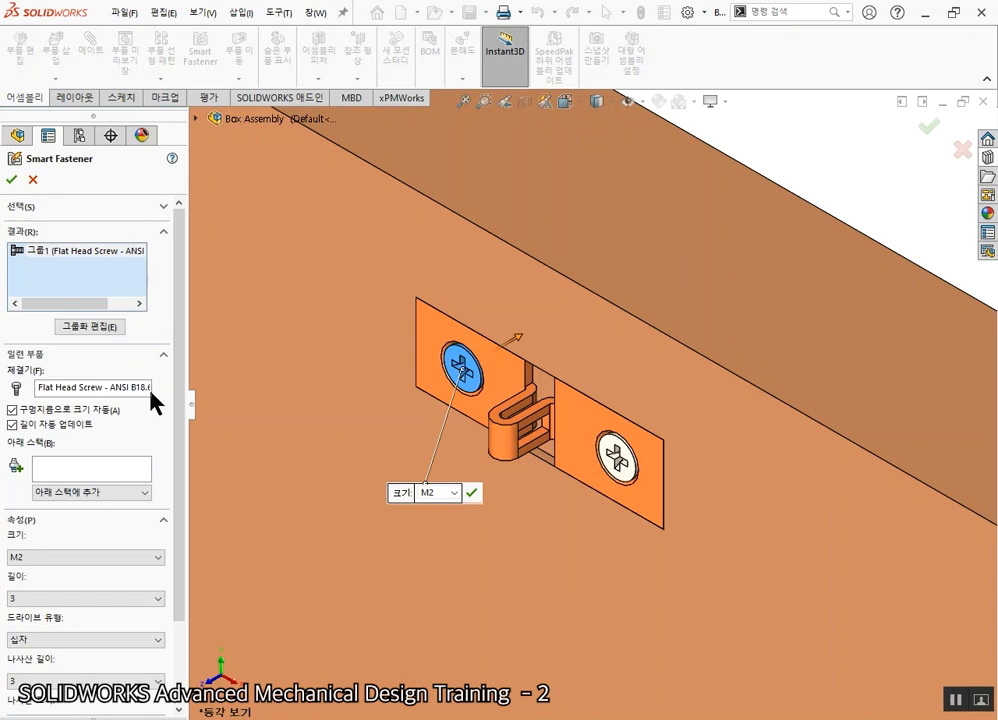
click(13, 180)
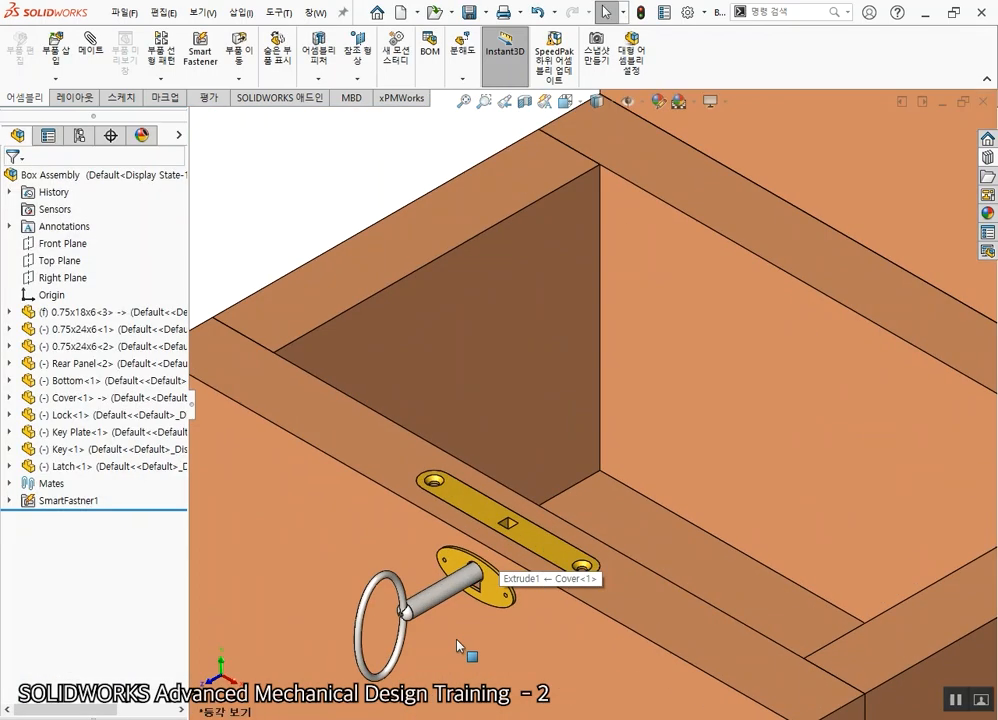
Add Smart Fasteners to the M2 countersunk holes in the lock's top plate on the front panel
middle_drag(499, 553, 515, 588)
scroll(516, 590, down, 2)
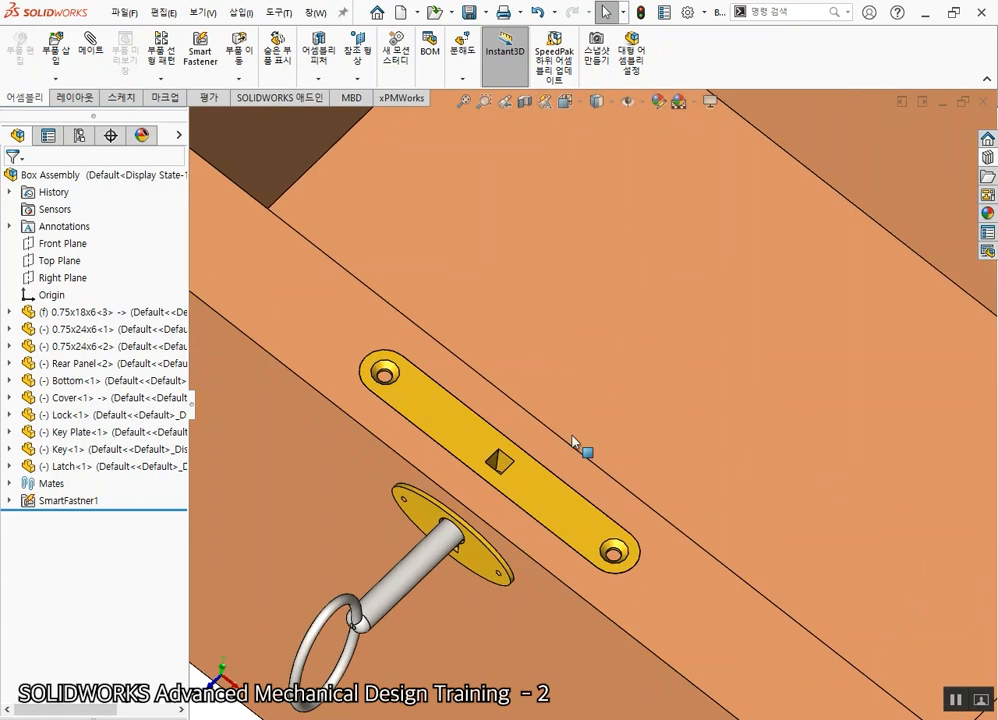
click(198, 64)
click(549, 388)
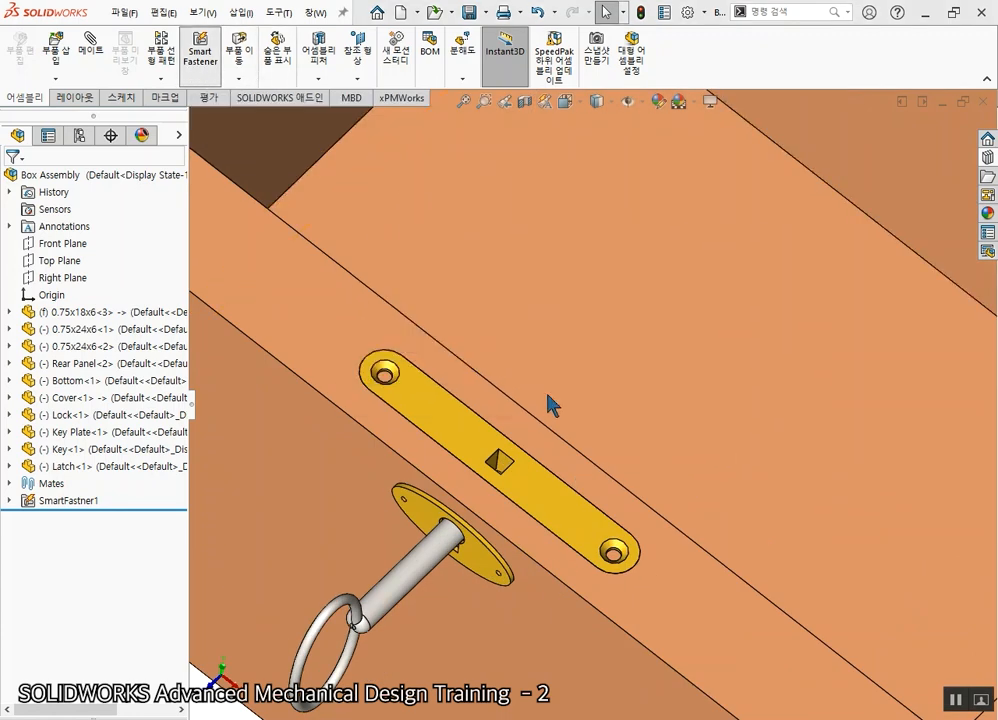
click(440, 412)
click(60, 266)
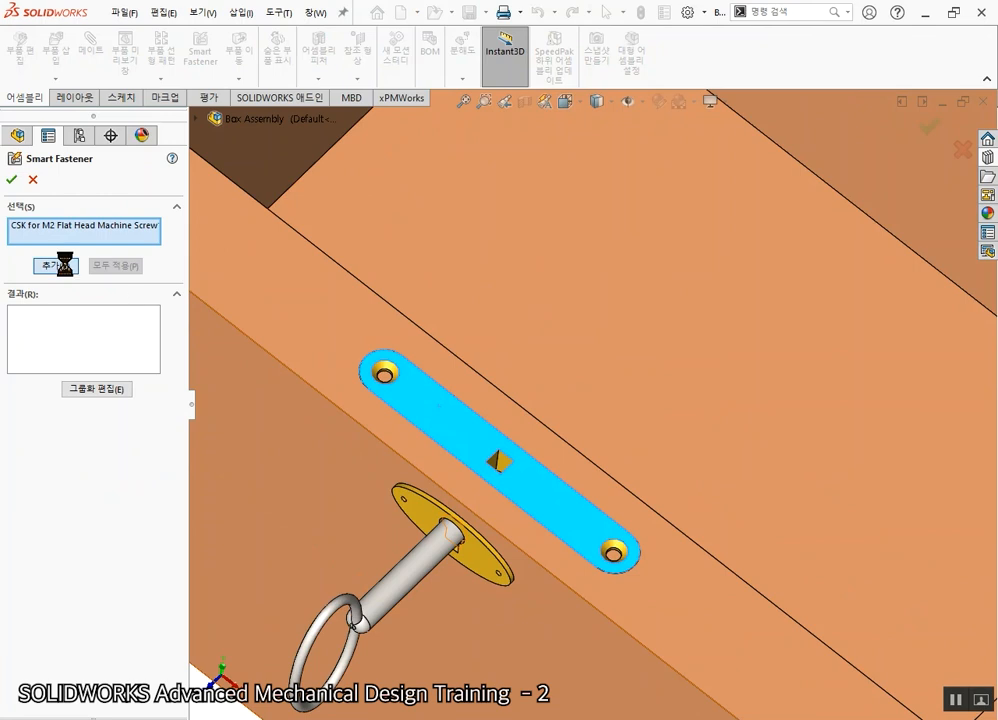
click(12, 179)
Start making a Smart Component and choose the latch on the cover as the smart part
scroll(530, 270, up, 5)
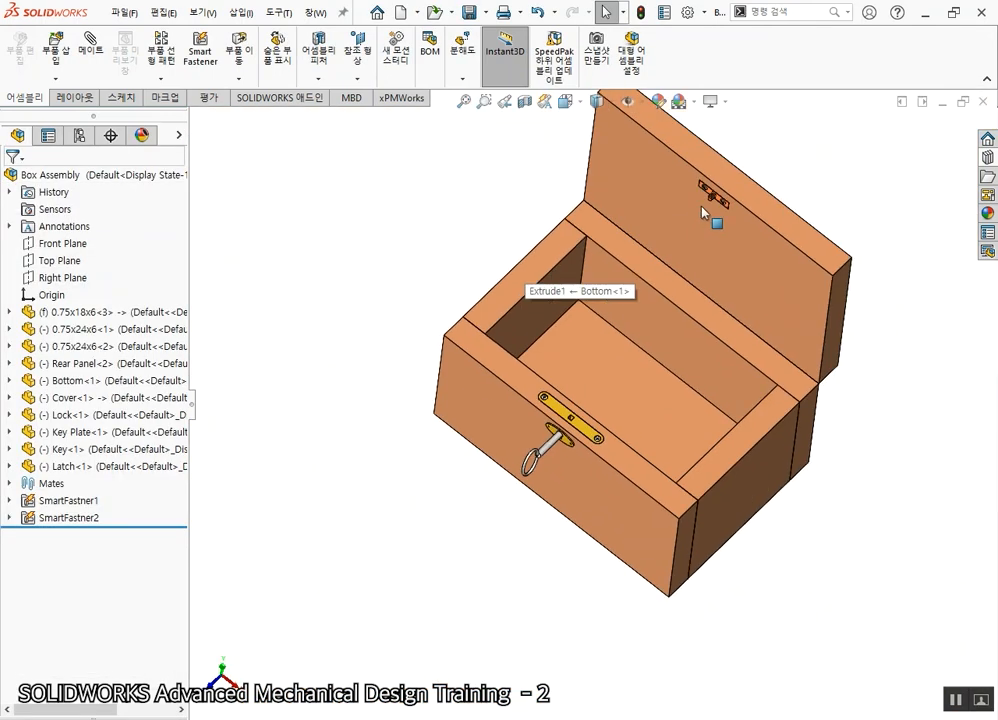
scroll(735, 283, down, 3)
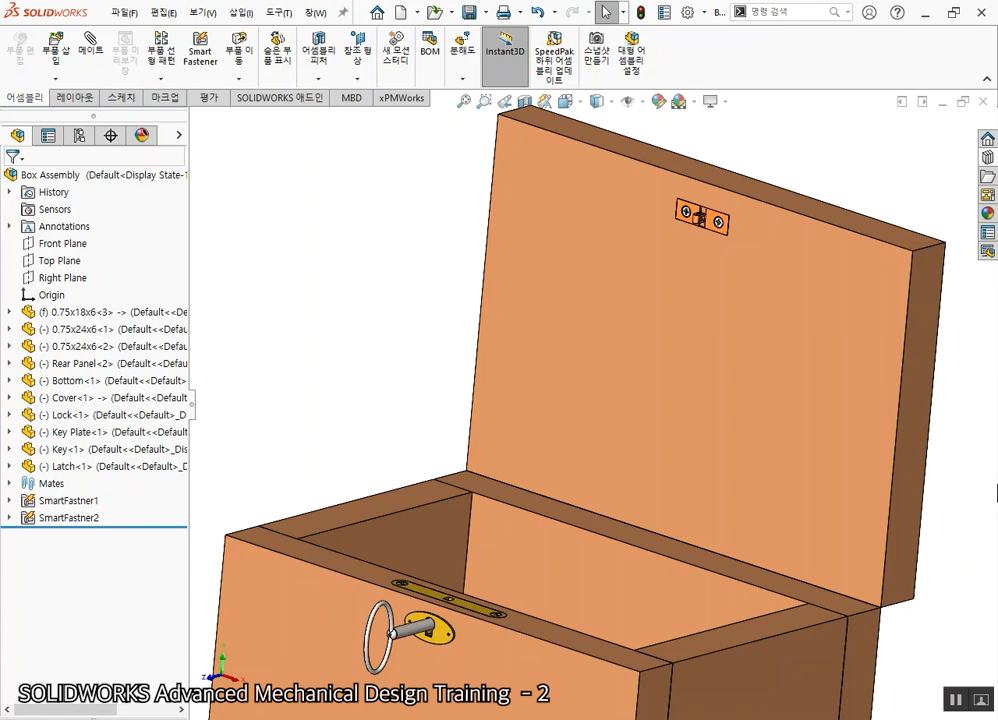
scroll(785, 172, down, 3)
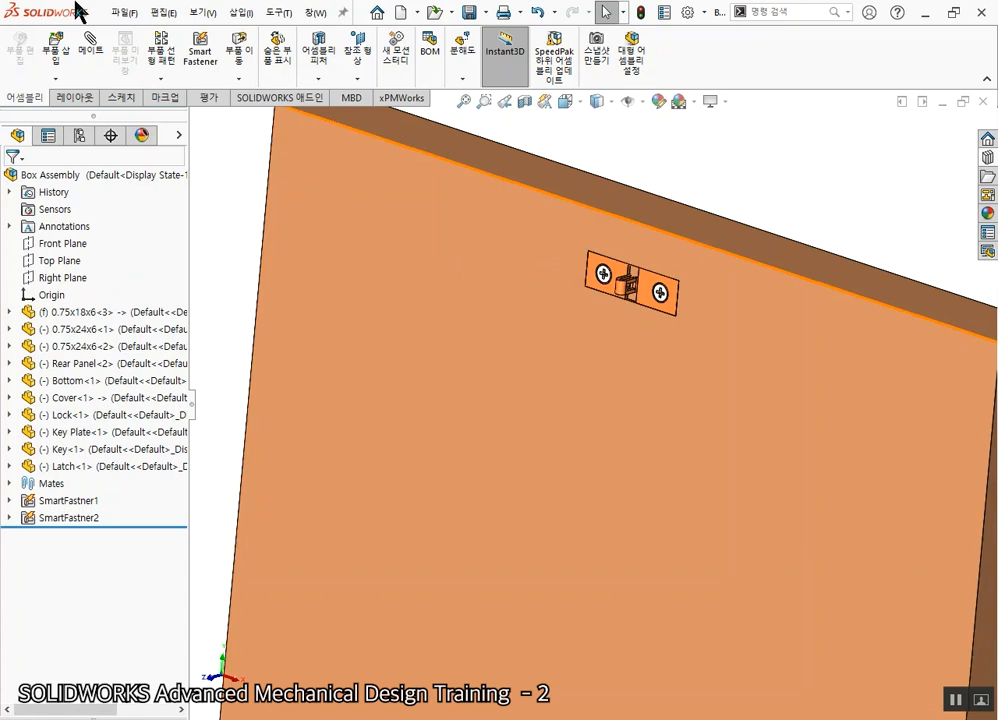
click(277, 14)
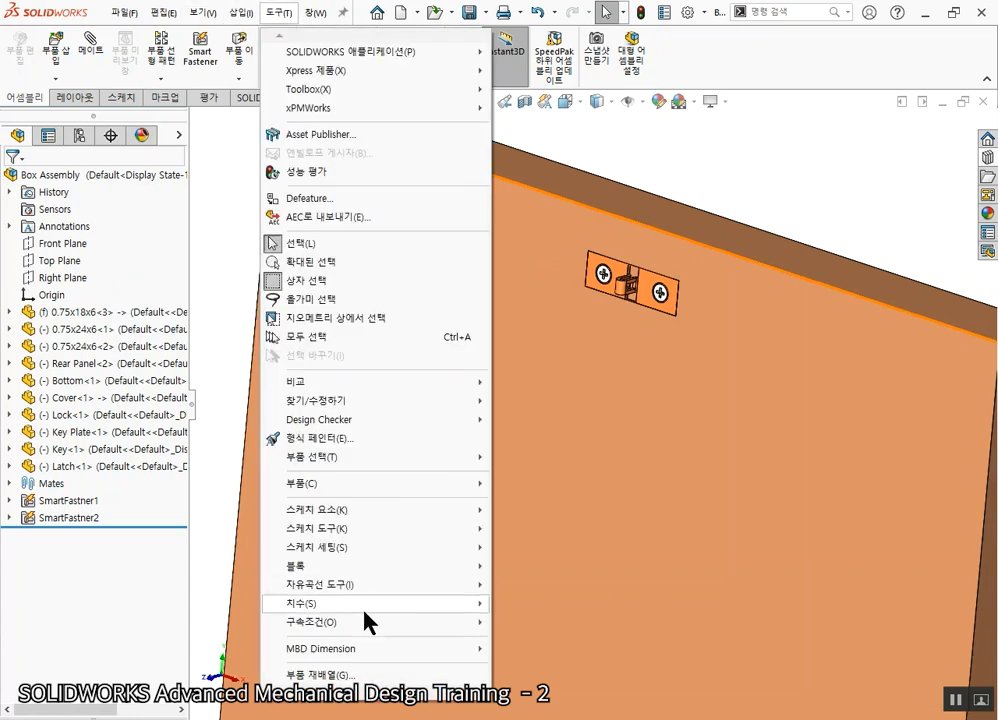
scroll(357, 704, down, 3)
scroll(357, 700, down, 3)
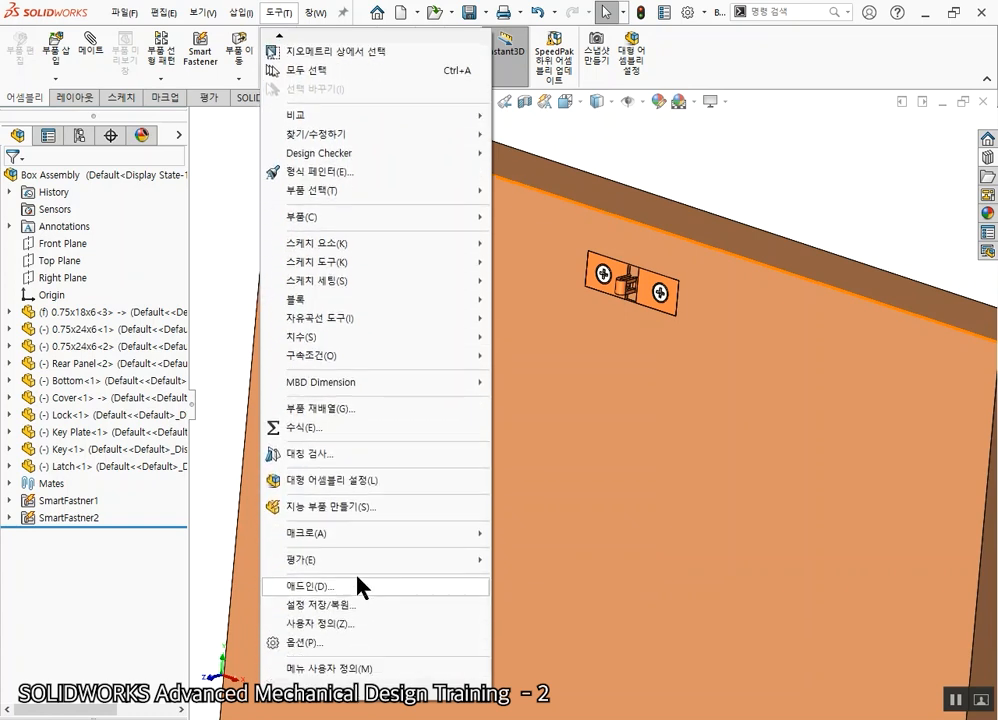
click(388, 507)
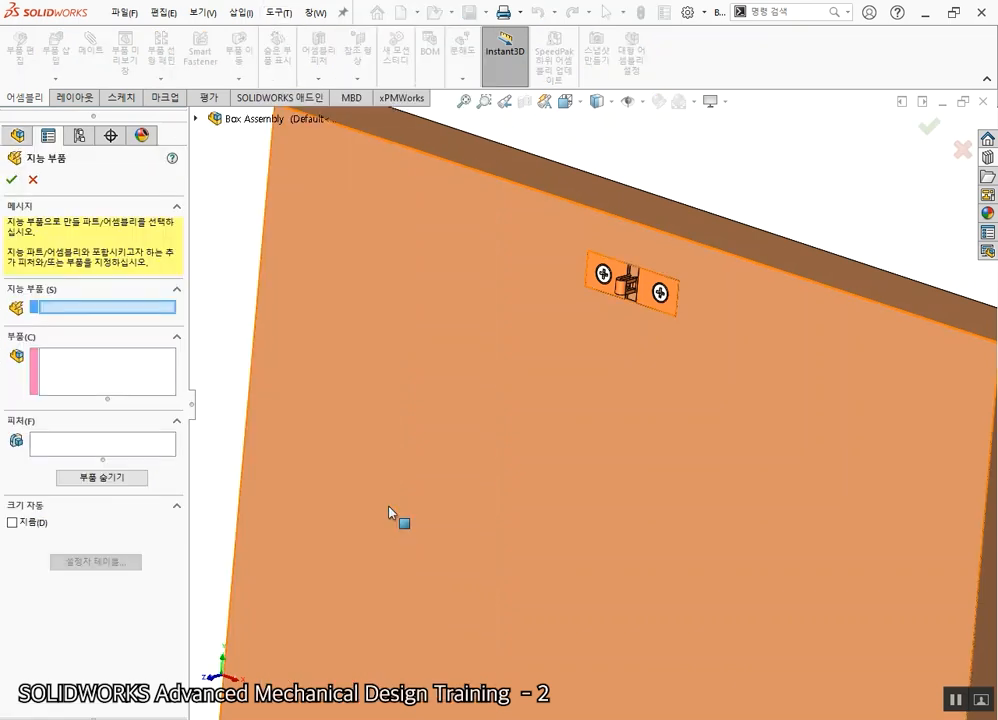
scroll(575, 295, down, 3)
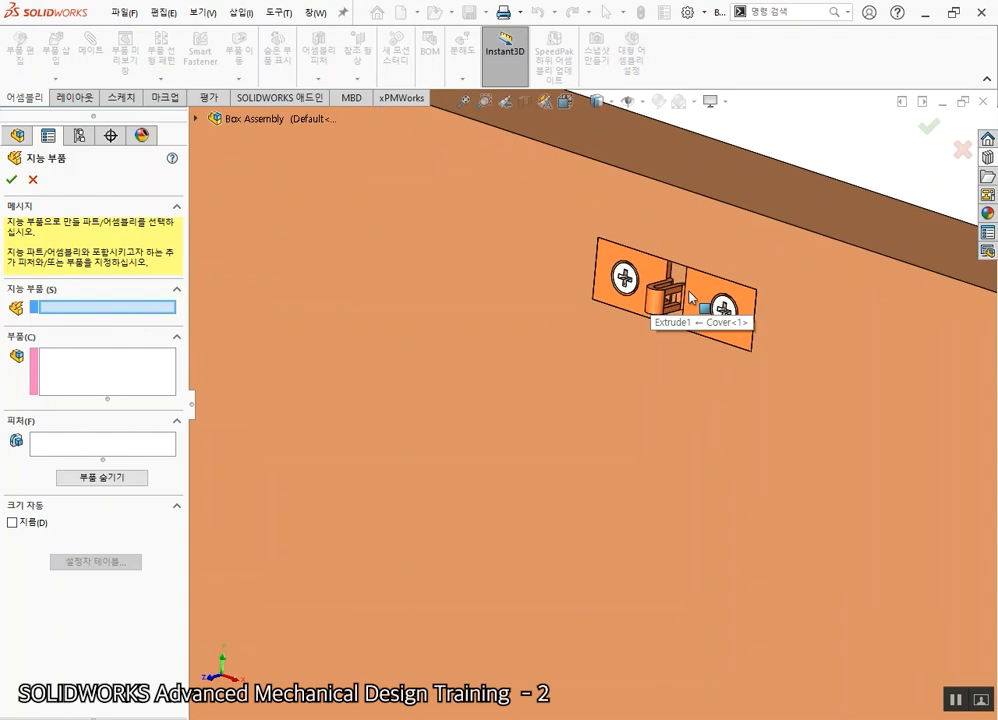
click(708, 293)
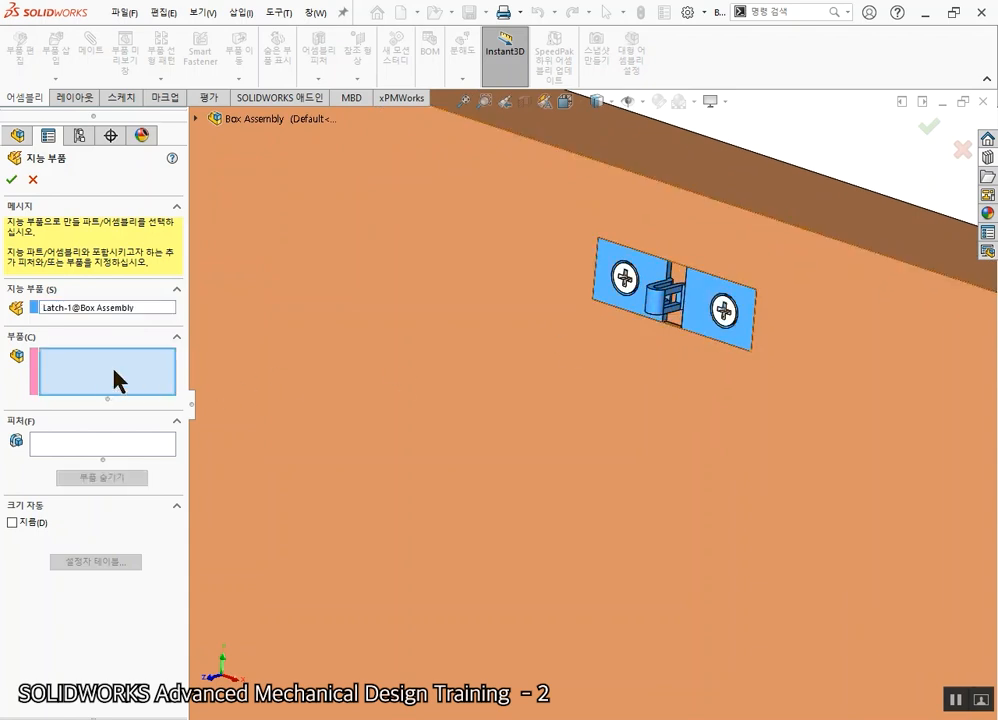
Include the latch's two flat head screws and the cover's Cut-Extrude1 feature, and create the Smart Component
scroll(601, 220, down, 3)
click(640, 333)
click(780, 378)
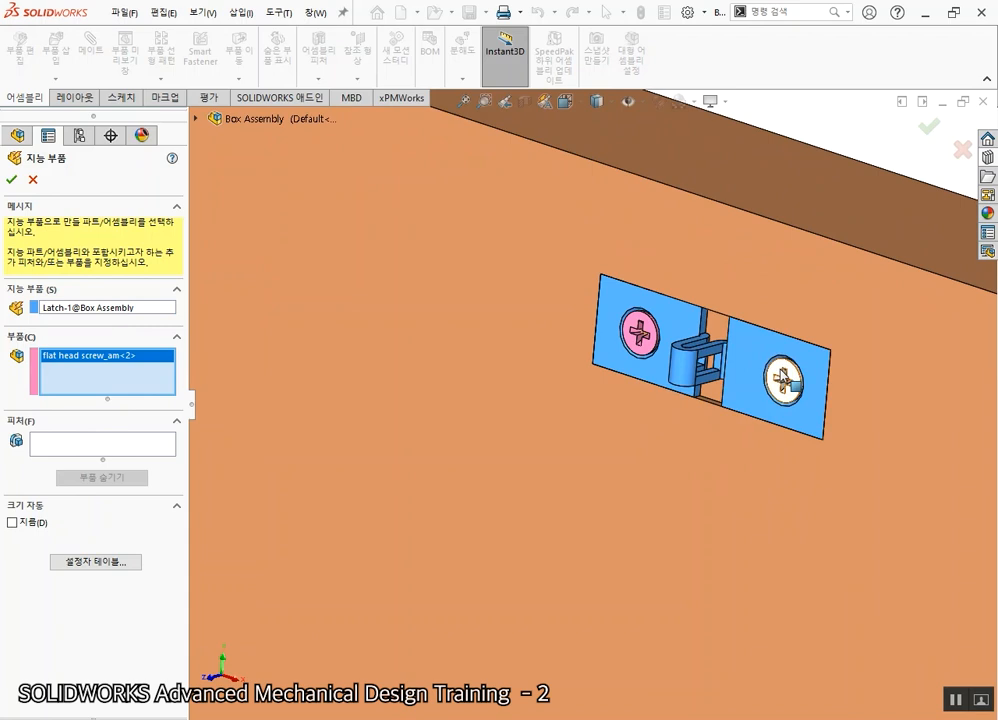
click(73, 446)
click(697, 362)
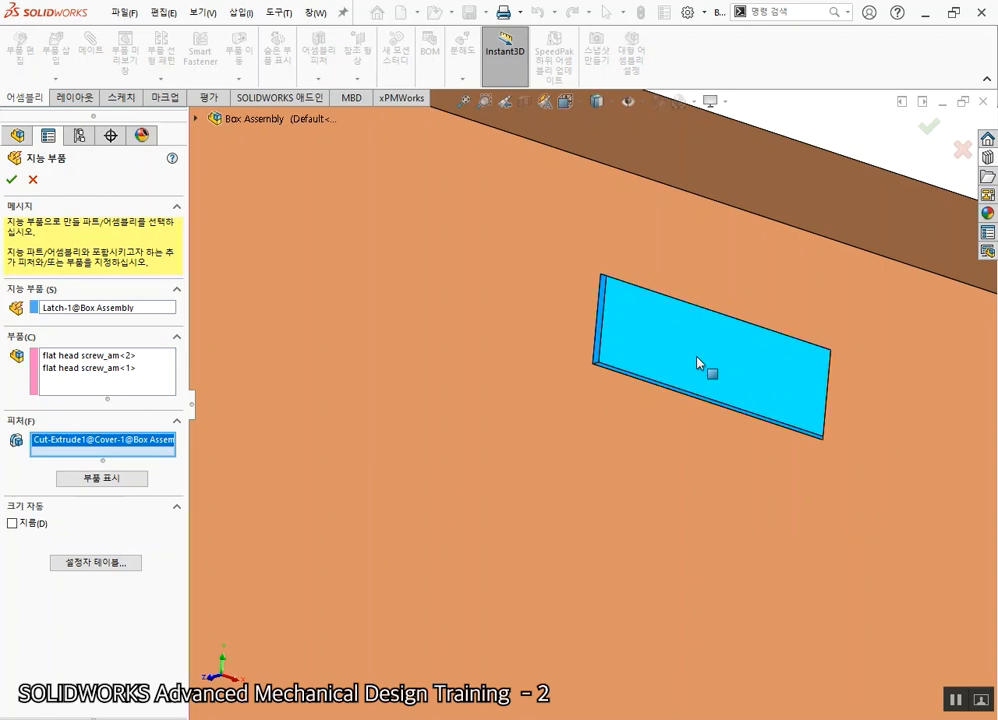
scroll(734, 474, up, 1)
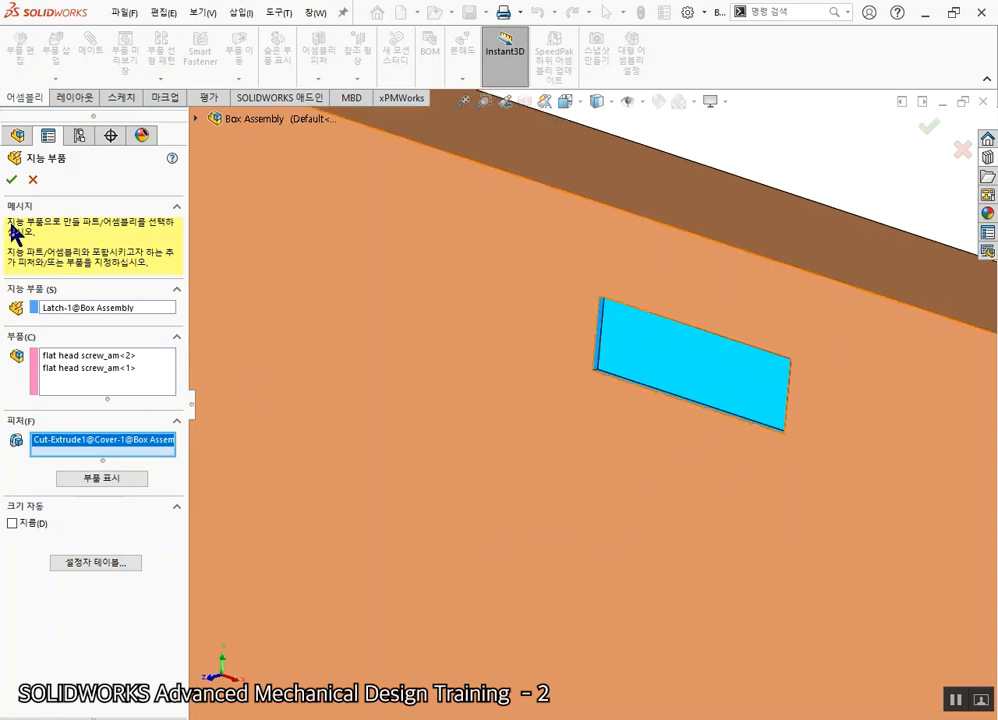
click(12, 180)
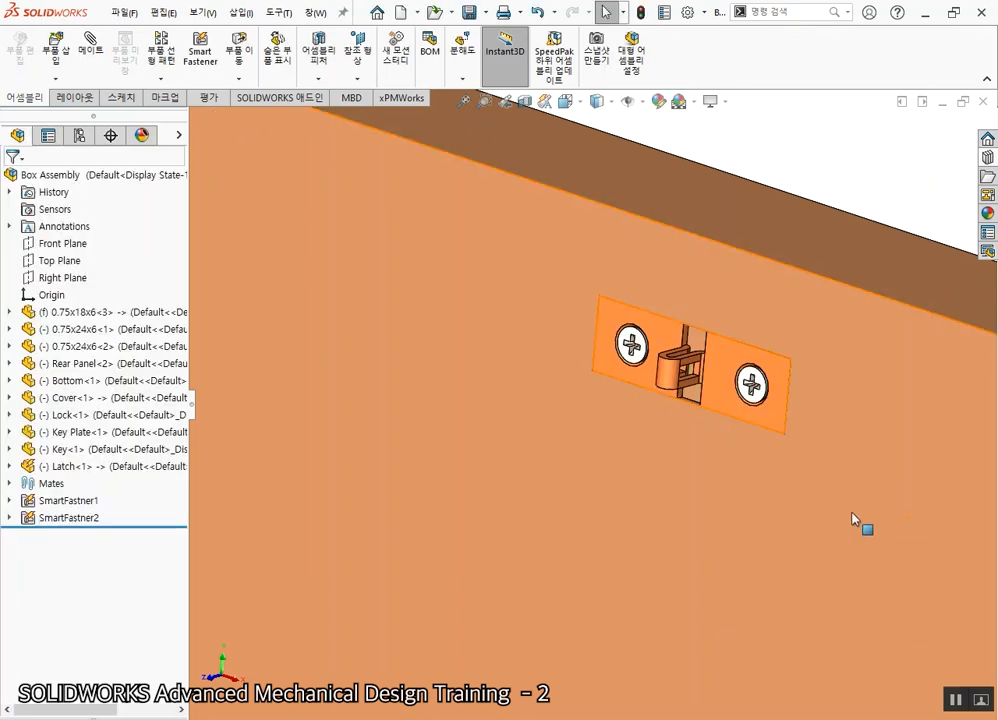
Save the Box Assembly with its Smart Component latch
scroll(840, 517, up, 4)
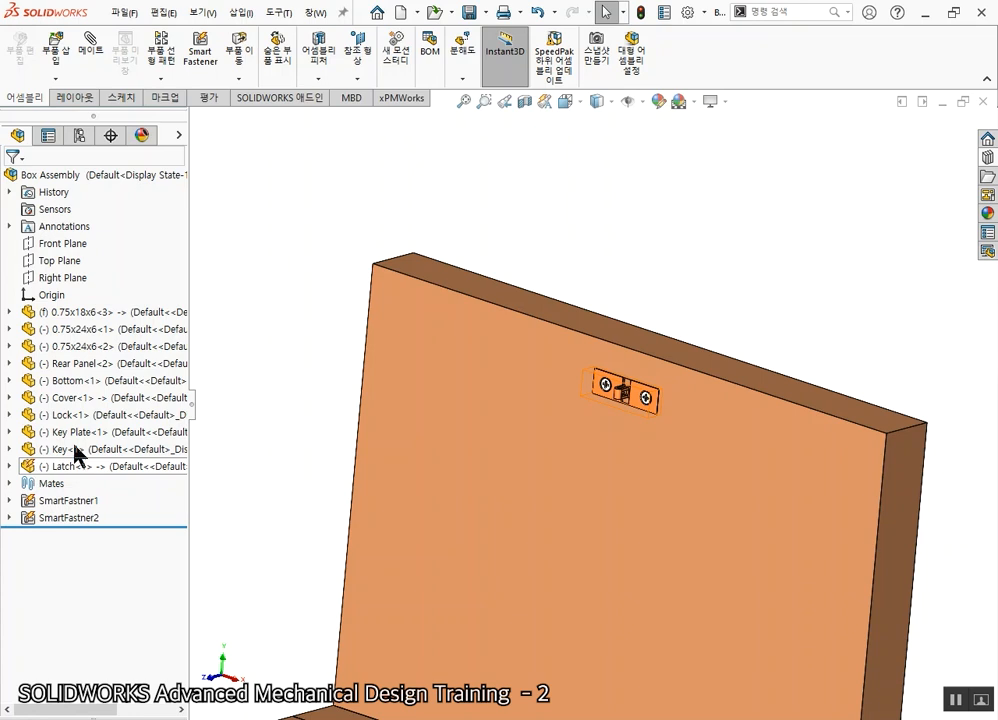
click(469, 13)
click(344, 251)
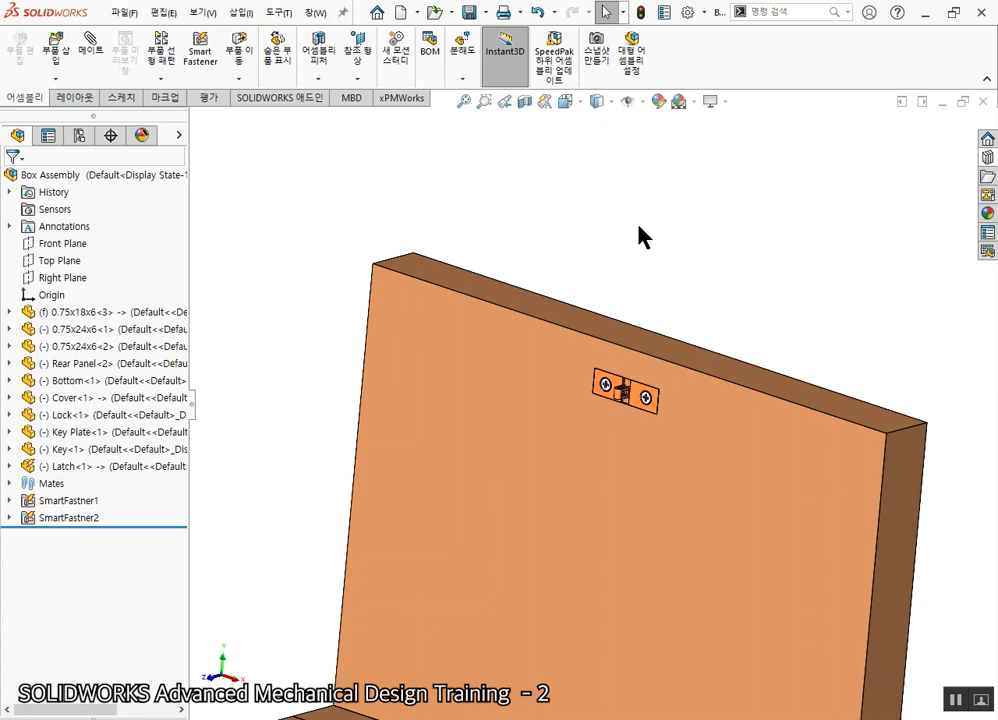
Open Test.SLDASM from the Smart Components folder
click(436, 12)
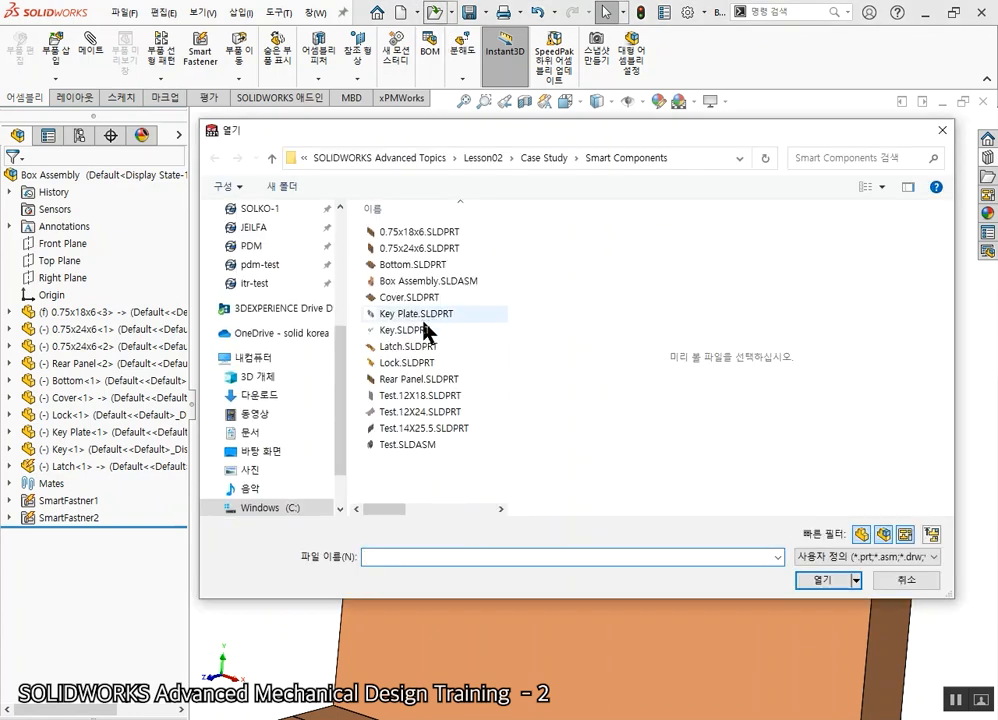
click(430, 453)
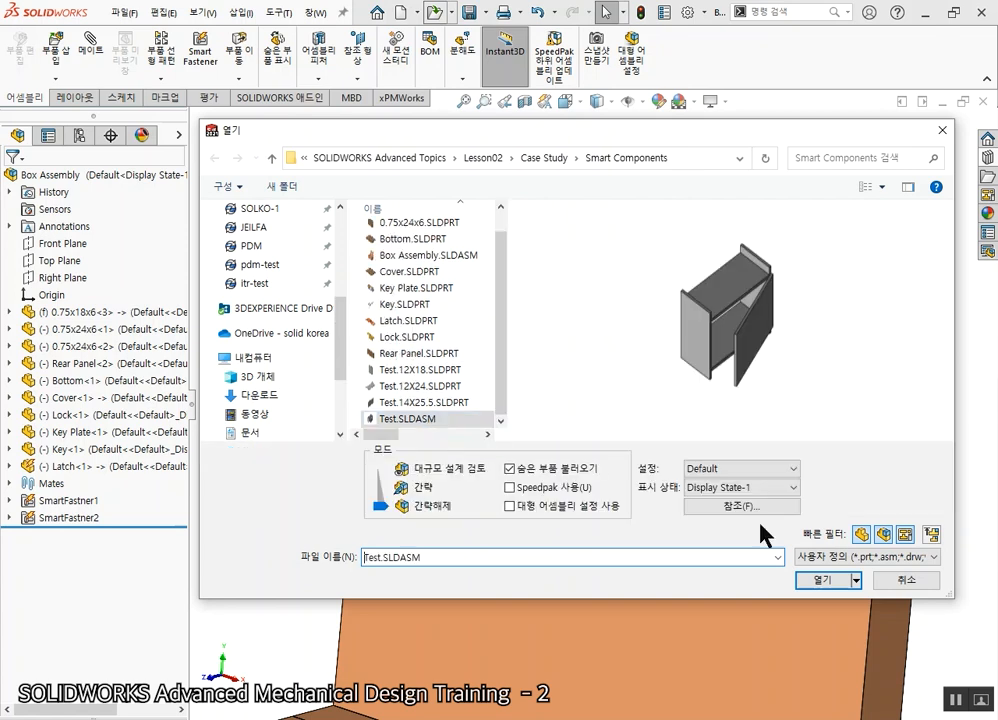
click(811, 582)
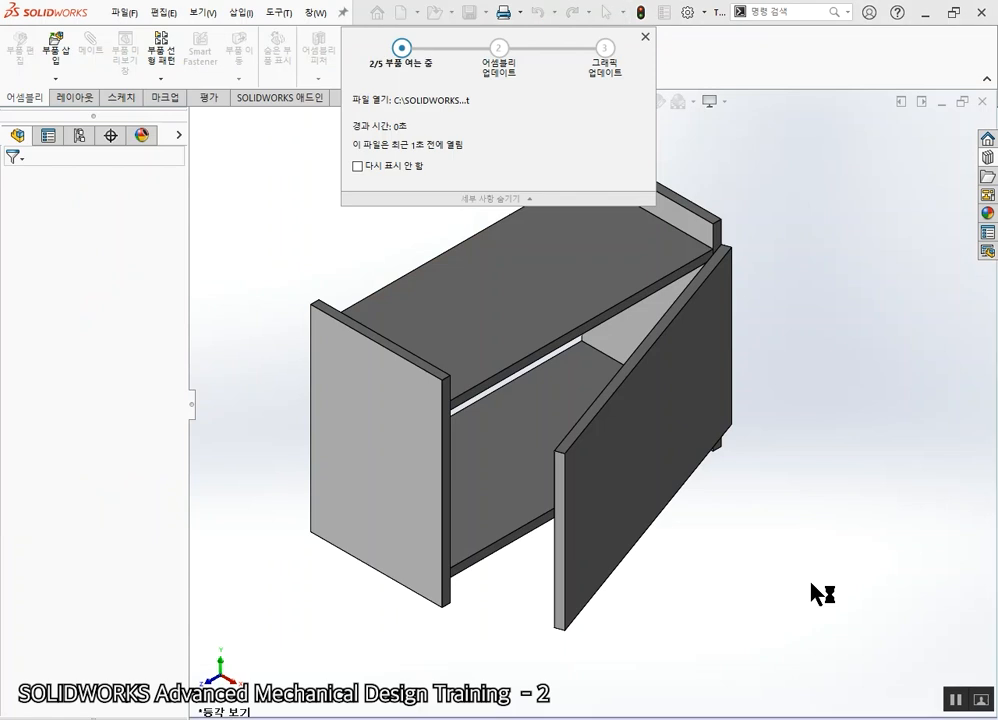
Insert Latch.SLDPRT from the Smart Components folder into the Test assembly, placing it freely beyond the panel's edge
middle_drag(557, 540, 684, 398)
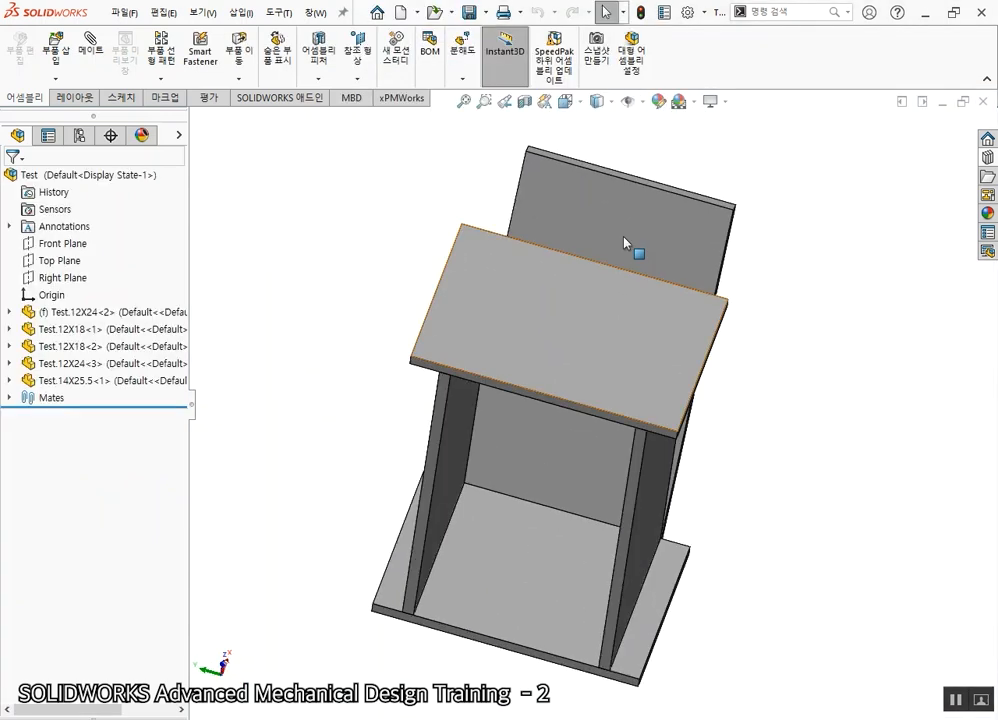
scroll(622, 228, down, 5)
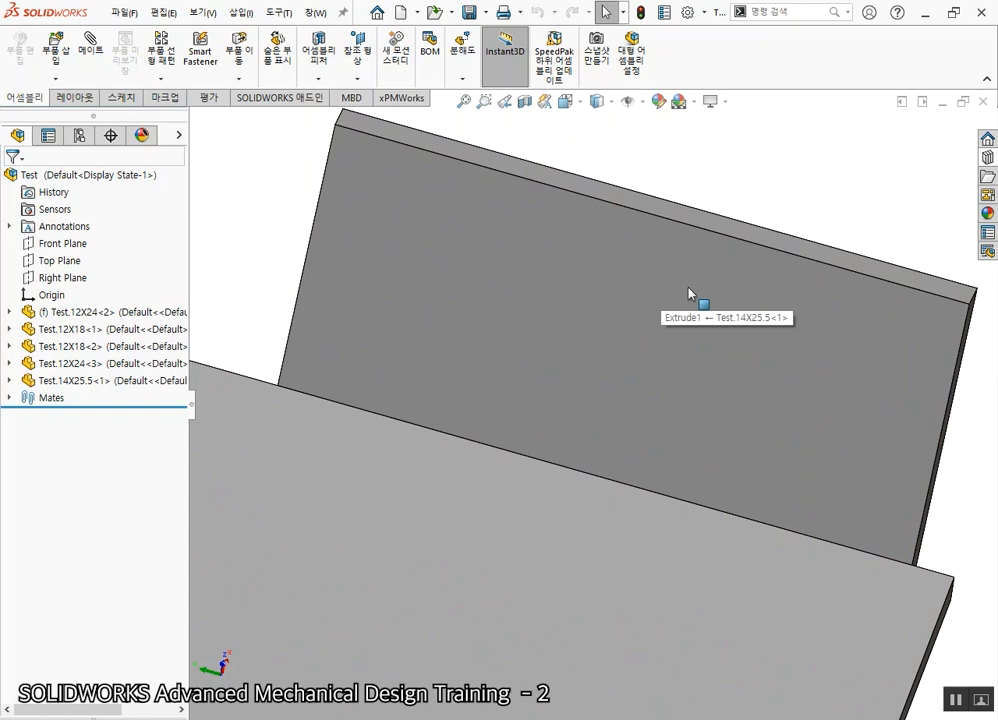
click(58, 47)
click(100, 415)
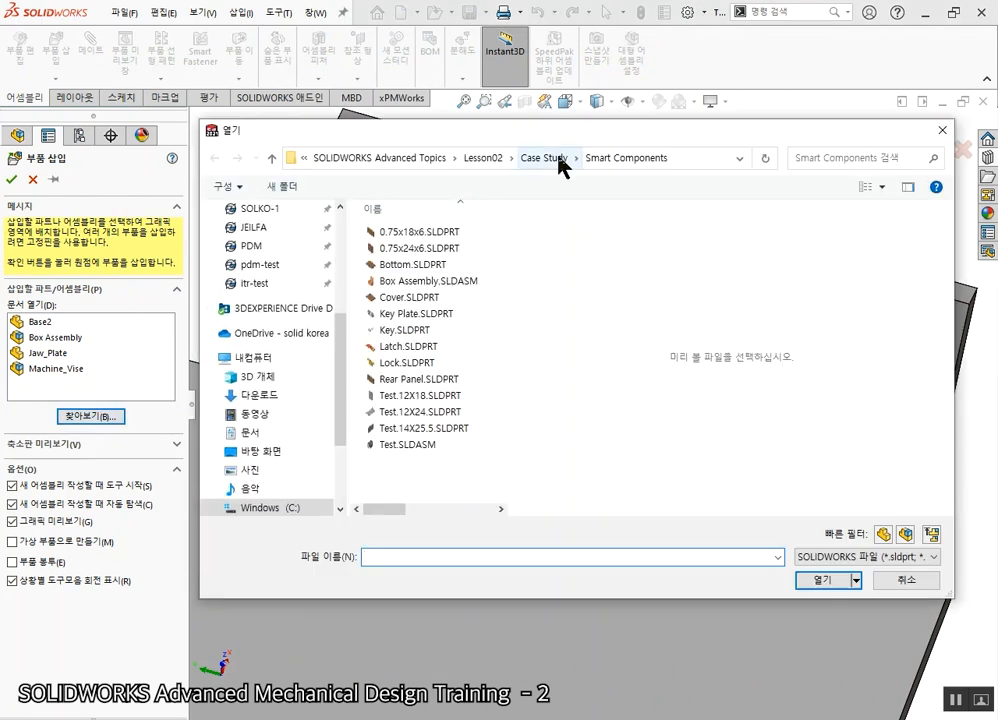
click(408, 349)
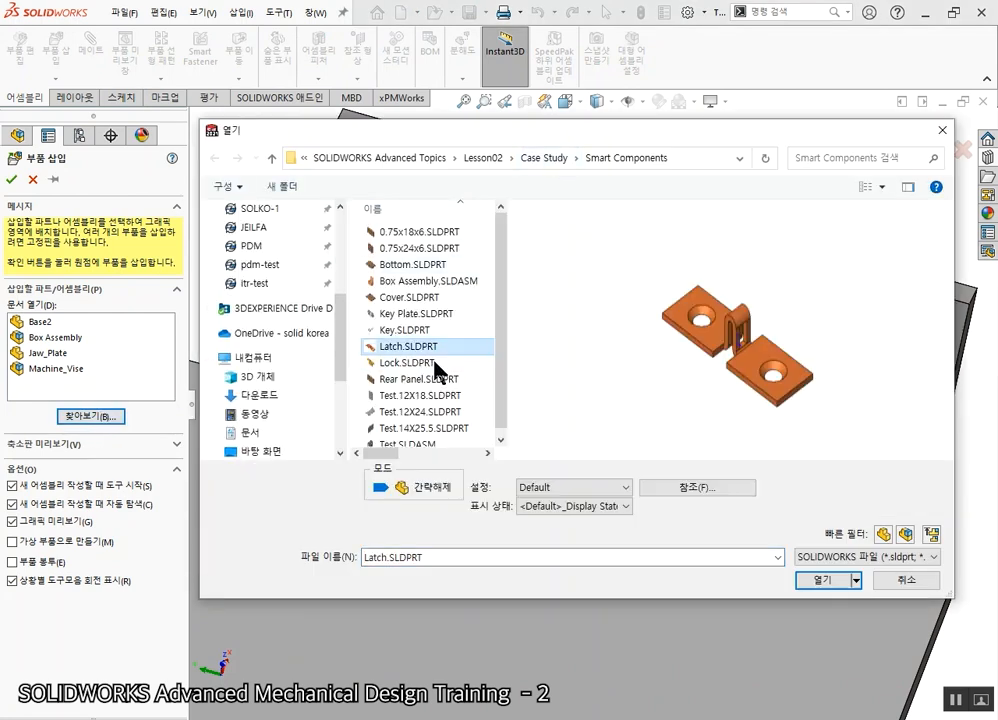
click(829, 582)
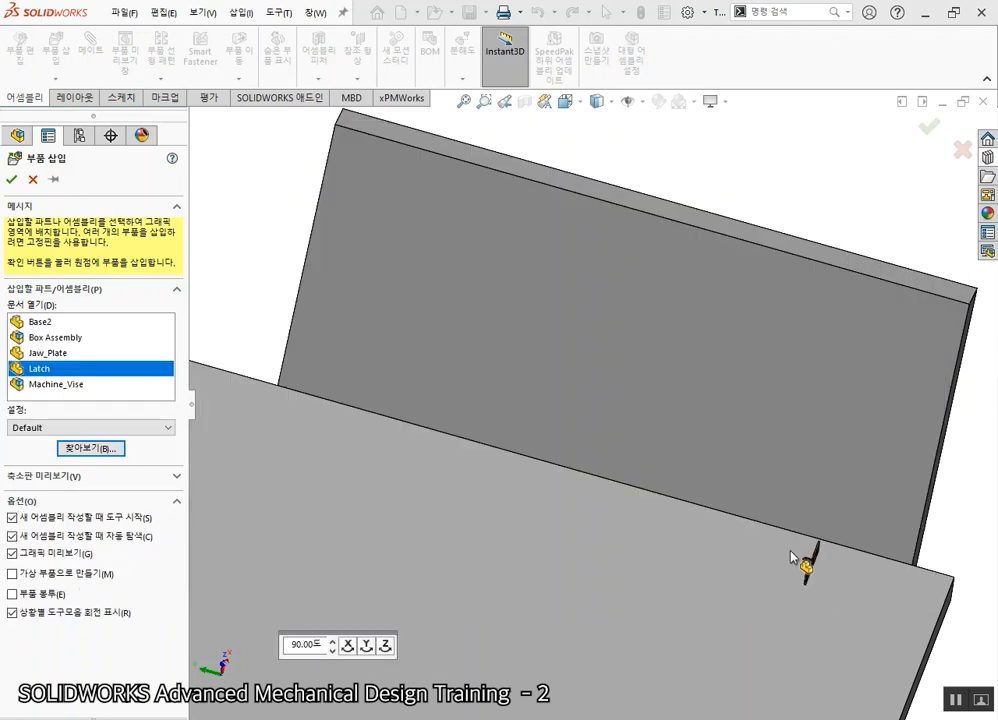
click(657, 158)
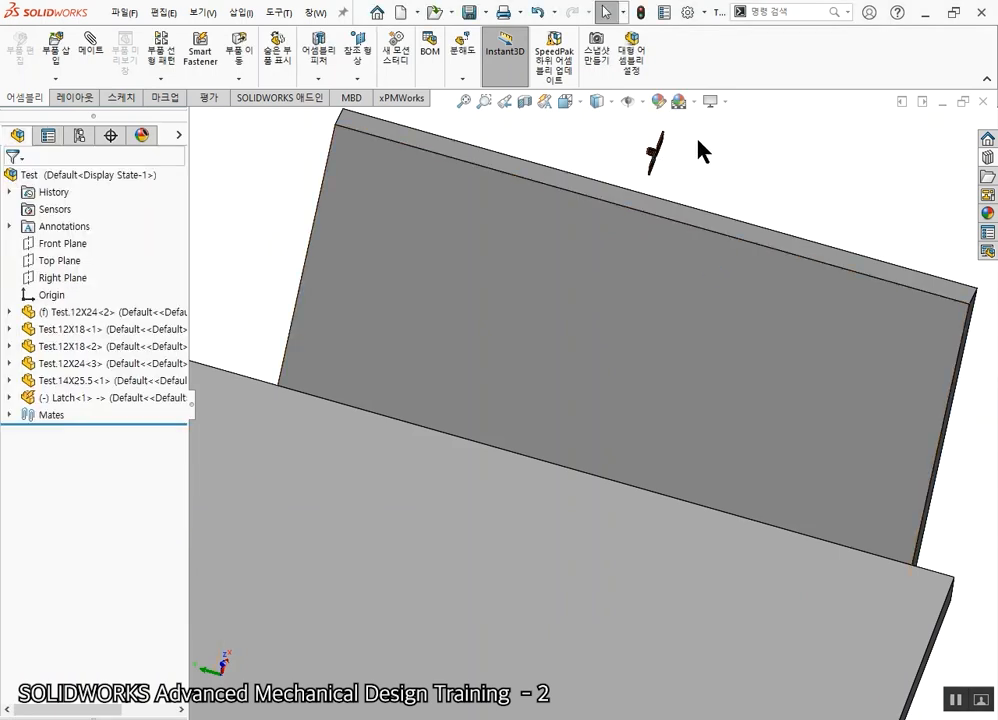
Rotate the loose latch so that its two flat plates face the same way as the upright panel's front
scroll(640, 230, down, 2)
scroll(632, 190, down, 3)
right_drag(612, 204, 755, 277)
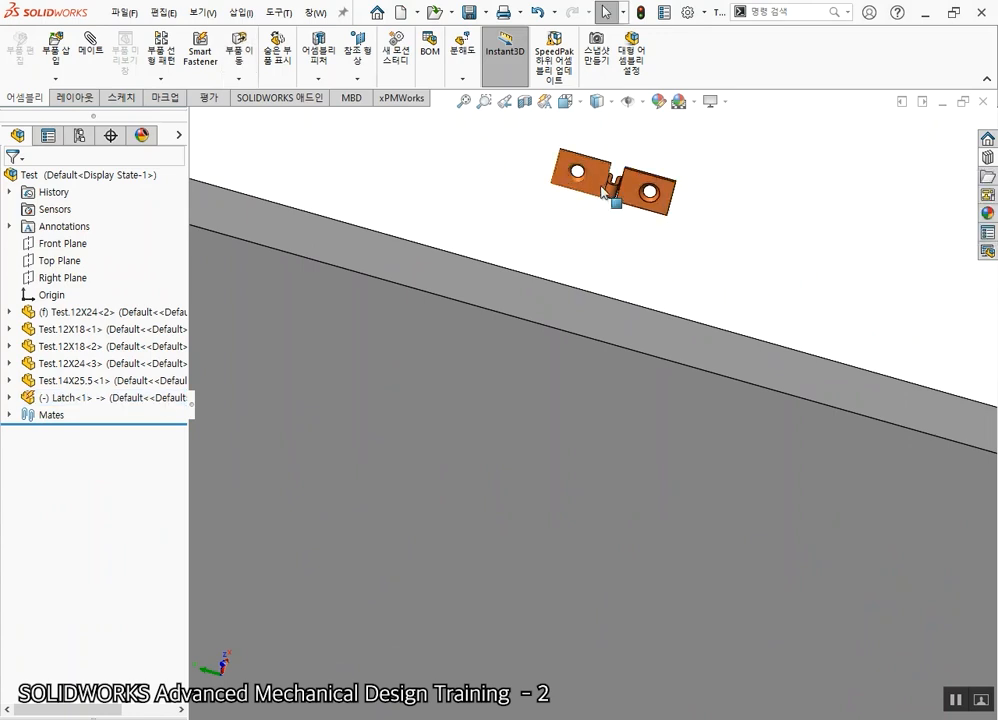
scroll(643, 268, up, 2)
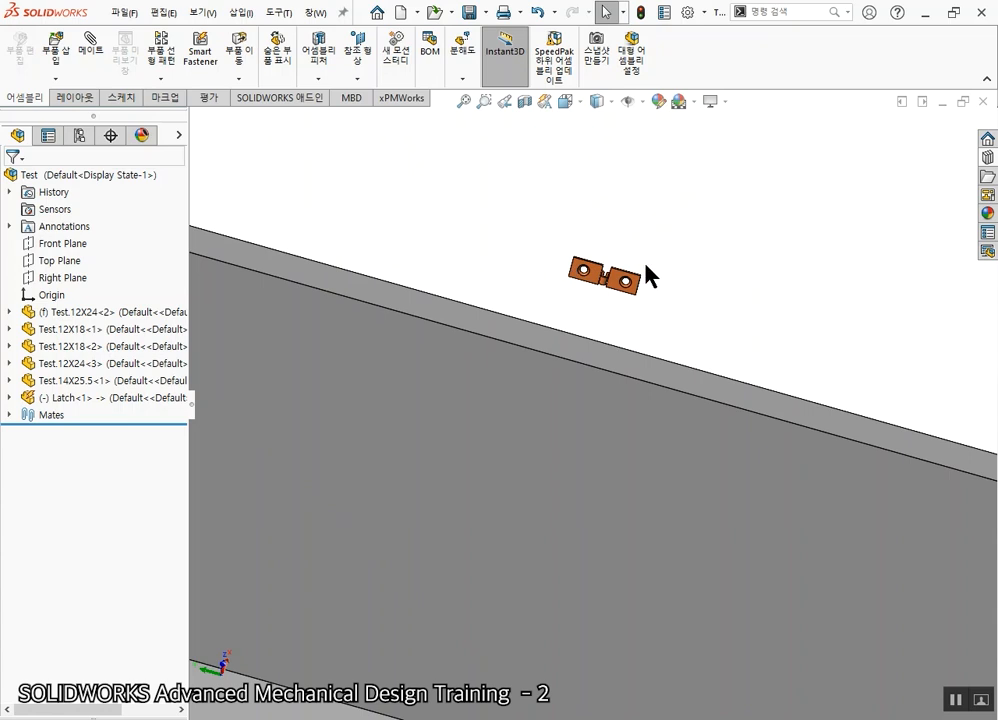
scroll(638, 350, up, 2)
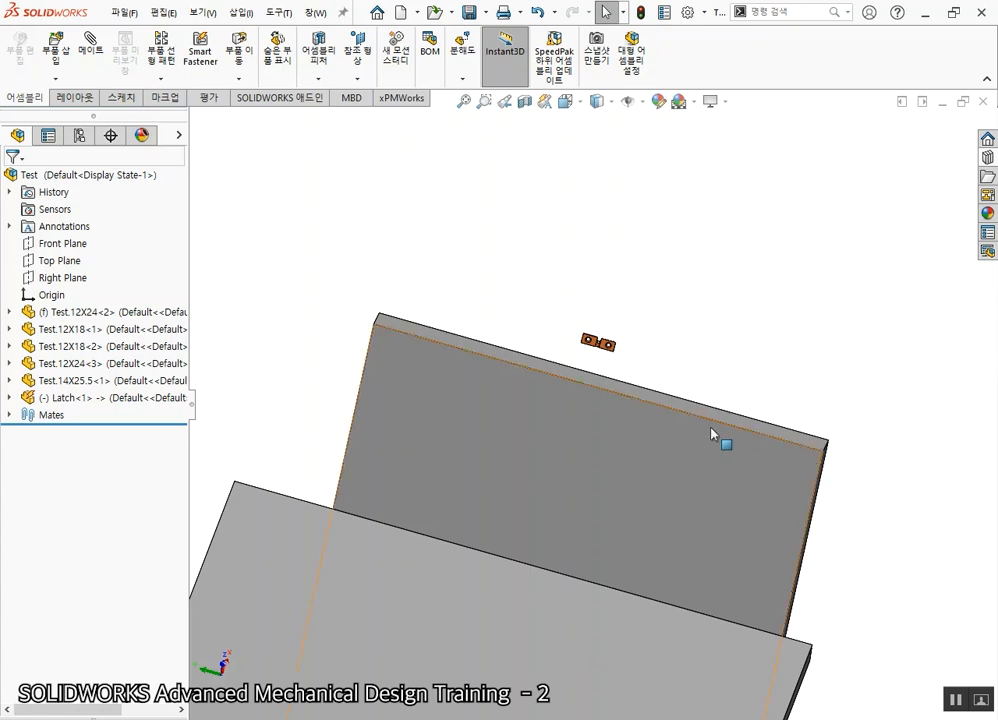
Add a width mate centring the latch's two outer end faces between the two side faces of the Test.14X25.5 panel
middle_drag(742, 495, 659, 434)
scroll(722, 428, down, 6)
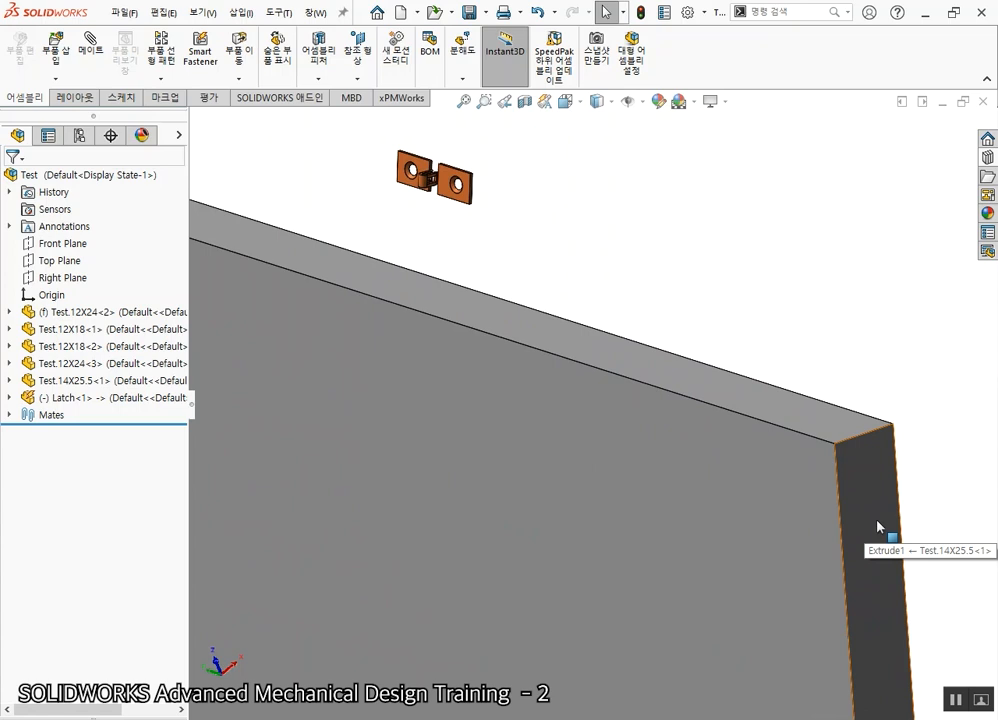
click(875, 521)
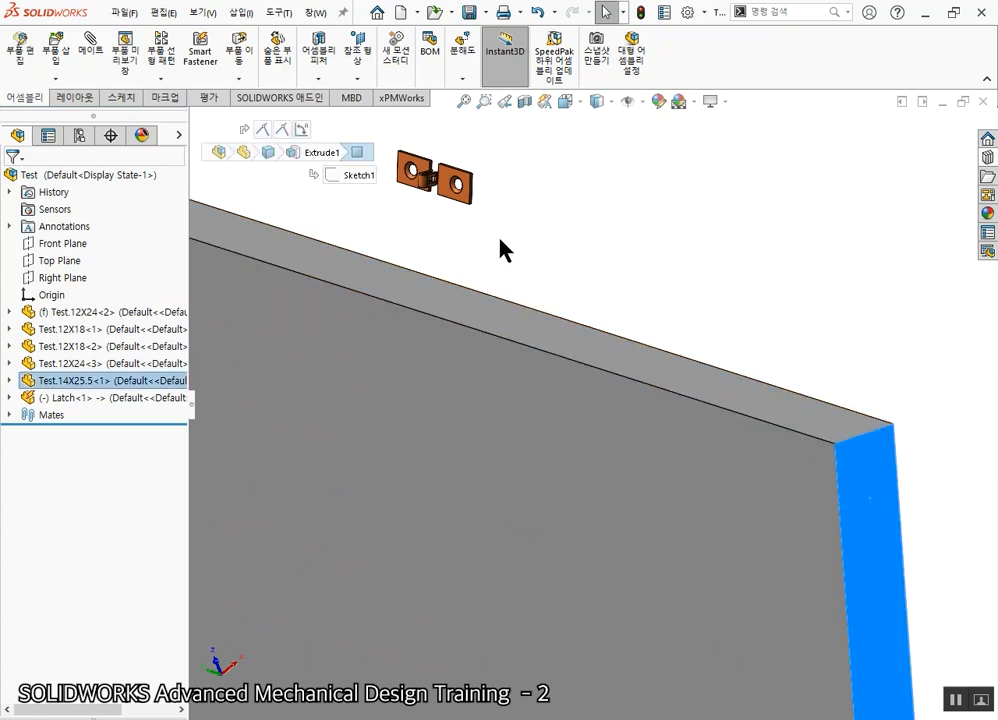
scroll(507, 203, down, 3)
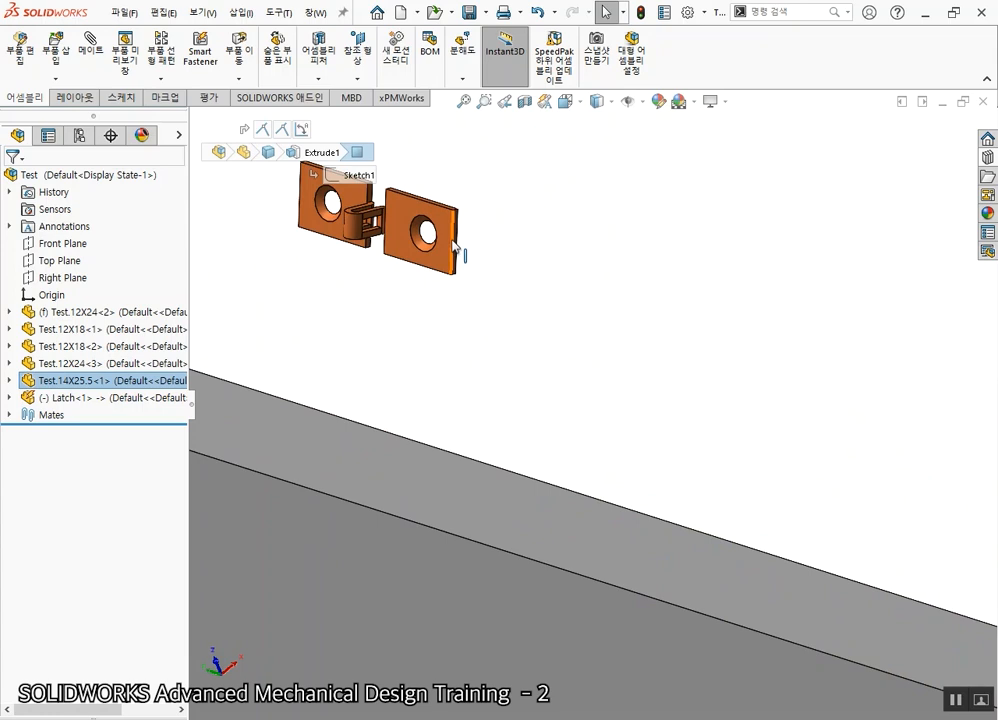
scroll(462, 262, down, 2)
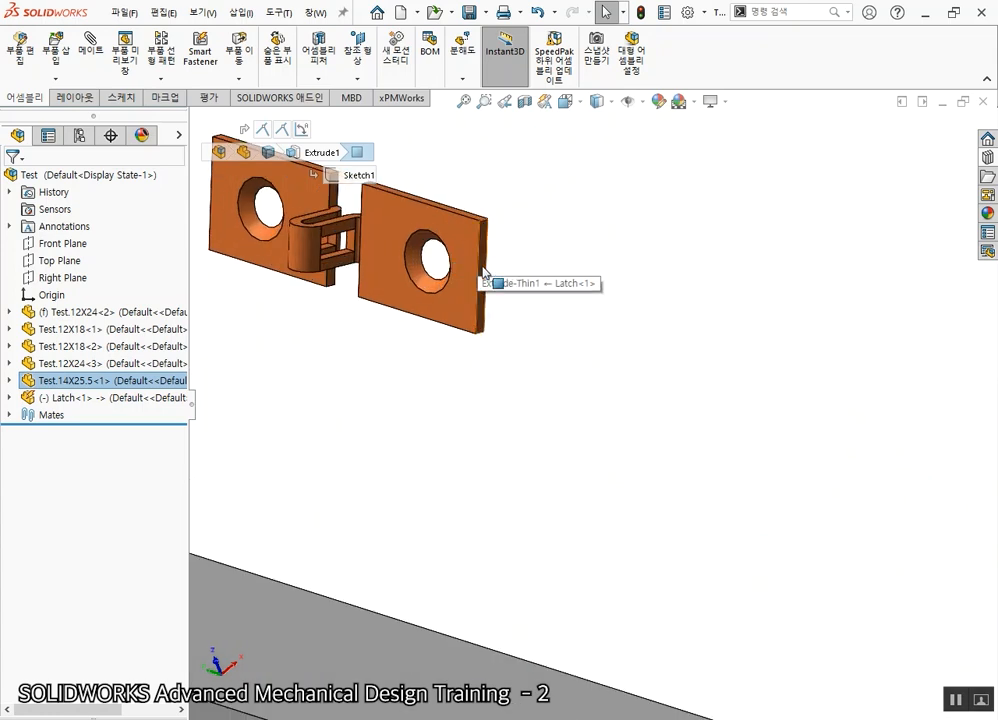
ctrl+click(485, 269)
scroll(517, 408, up, 5)
mouse_move(517, 408)
middle_down()
mouse_move(499, 401)
mouse_move(636, 440)
middle_up()
scroll(325, 325, down, 6)
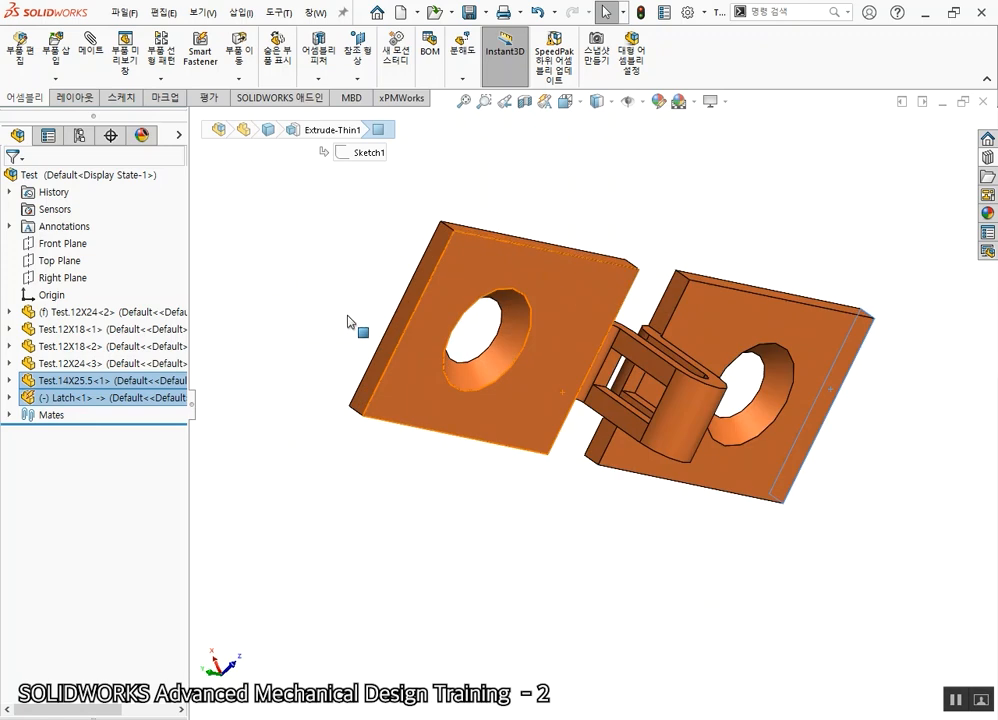
ctrl+click(408, 319)
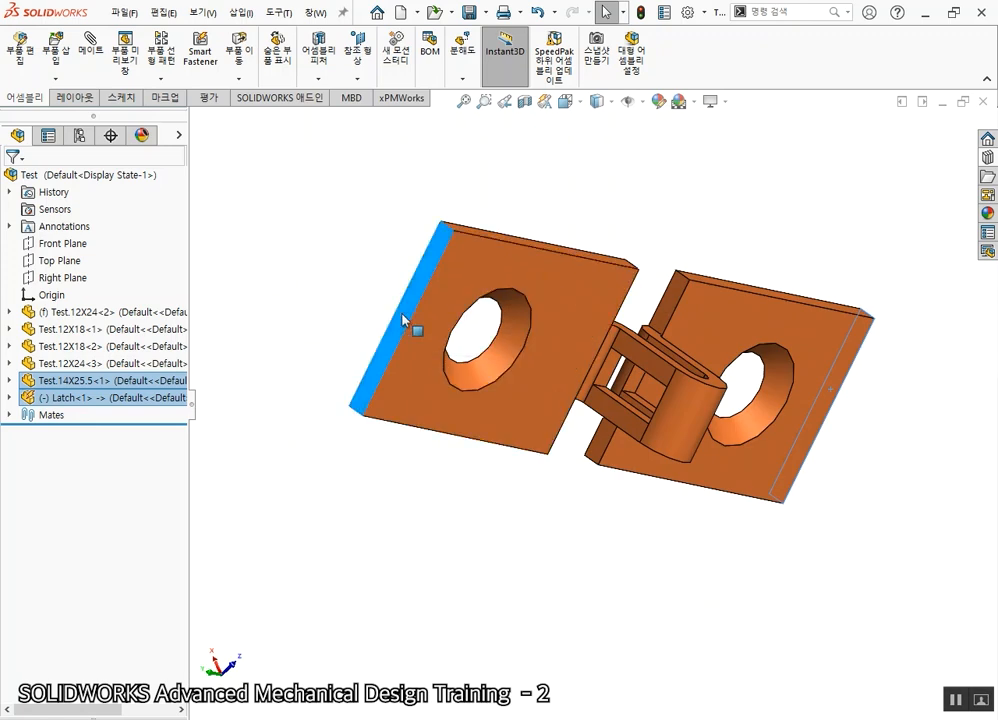
scroll(425, 478, up, 5)
scroll(422, 472, up, 4)
scroll(424, 458, down, 1)
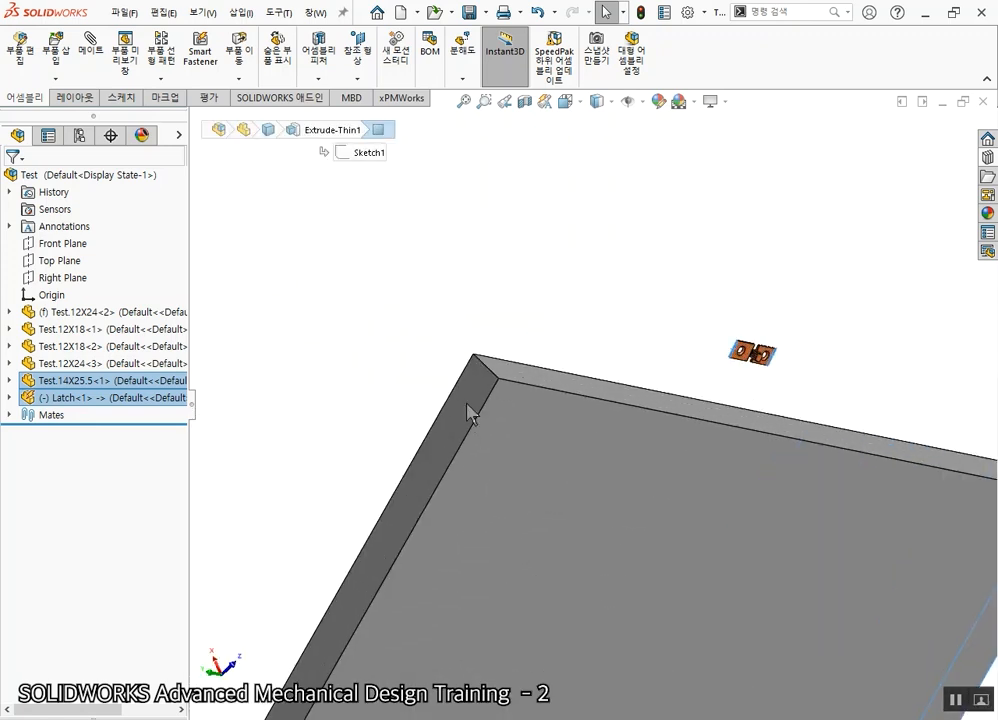
ctrl+click(467, 404)
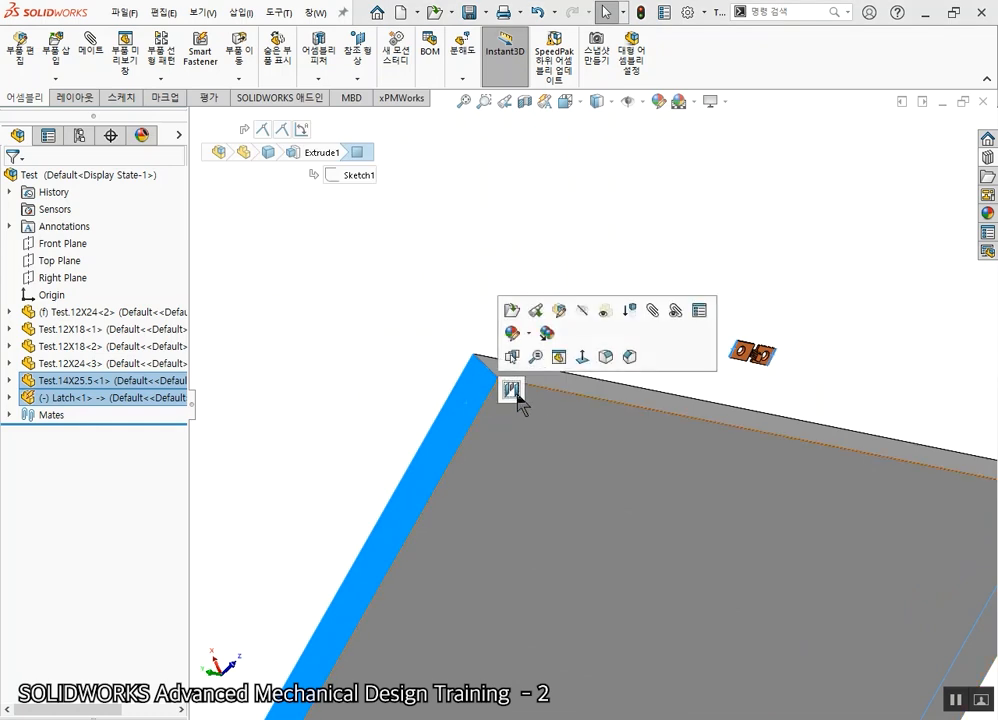
click(511, 390)
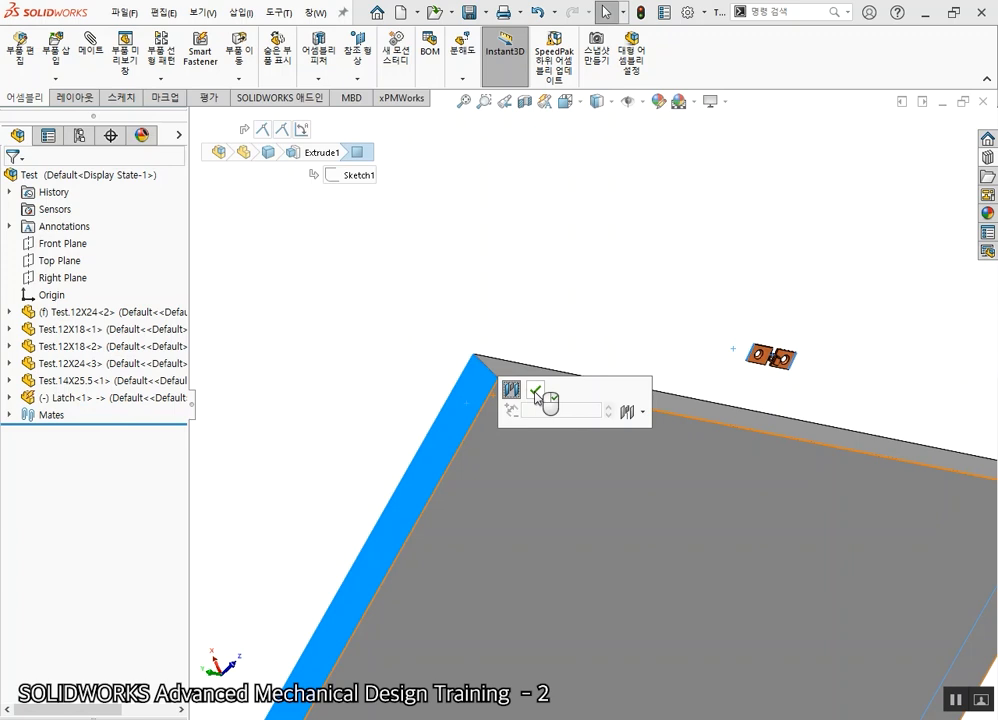
click(537, 393)
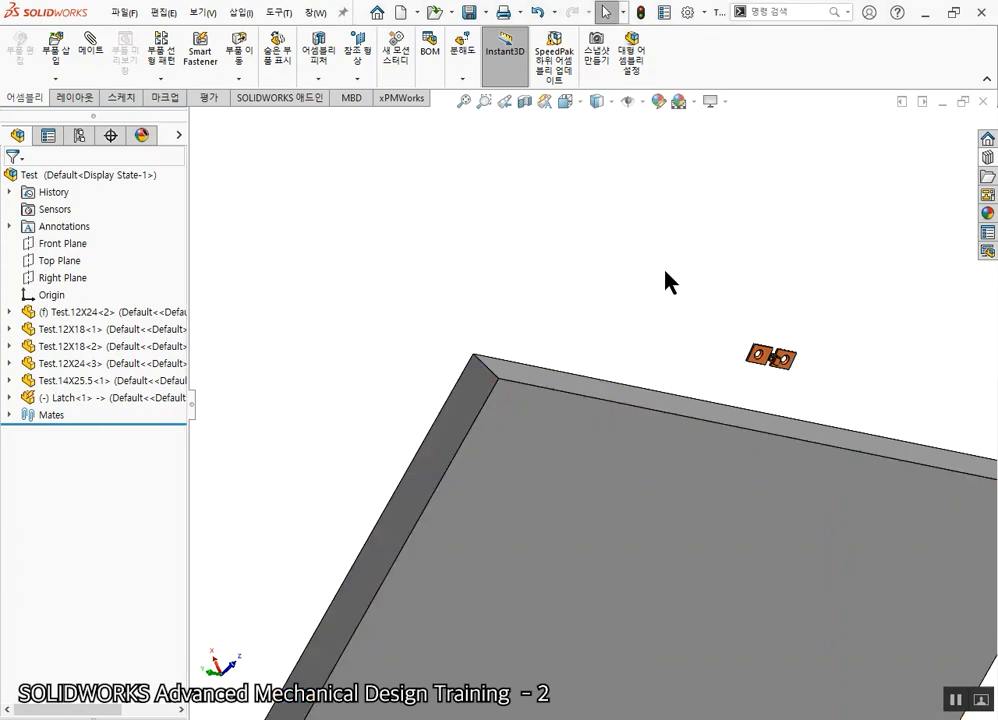
Add a 0.375 in distance mate between the latch plate's long upper edge face and the panel's top face
scroll(791, 370, down, 2)
middle_drag(784, 370, 746, 465)
scroll(746, 466, down, 2)
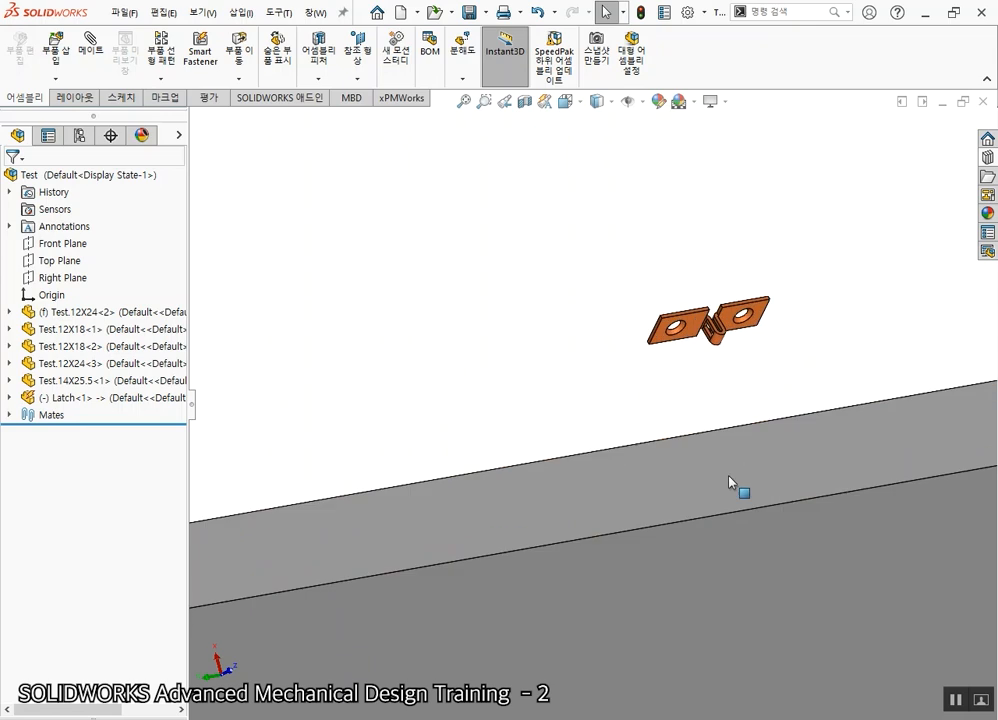
scroll(694, 330, down, 2)
scroll(688, 347, down, 3)
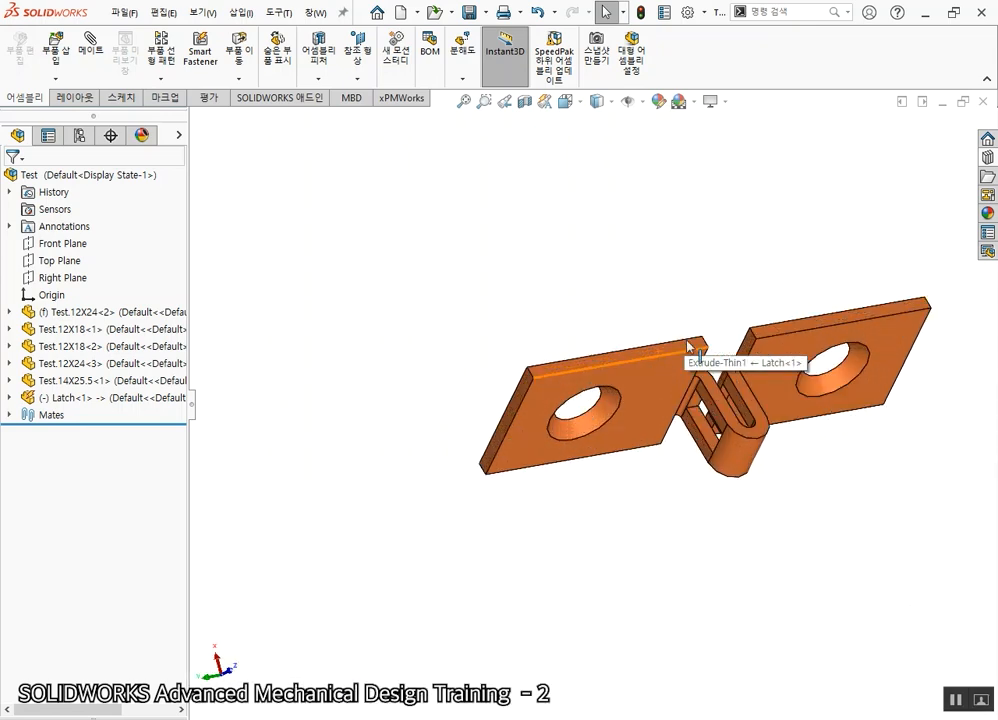
click(680, 349)
scroll(729, 461, up, 5)
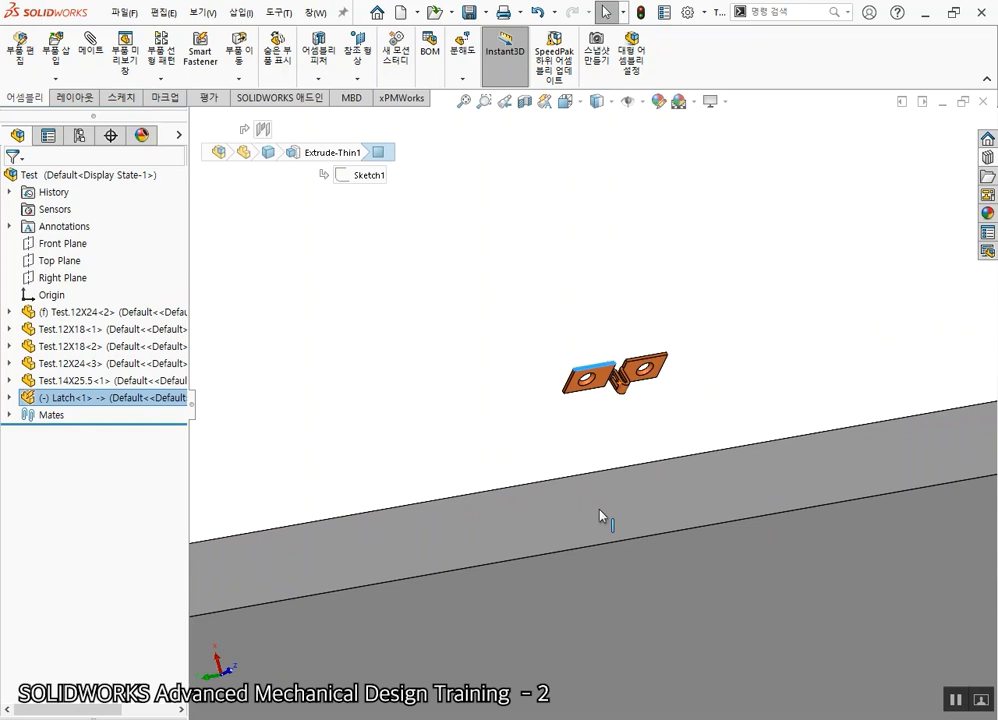
ctrl+click(550, 524)
scroll(550, 524, up, 3)
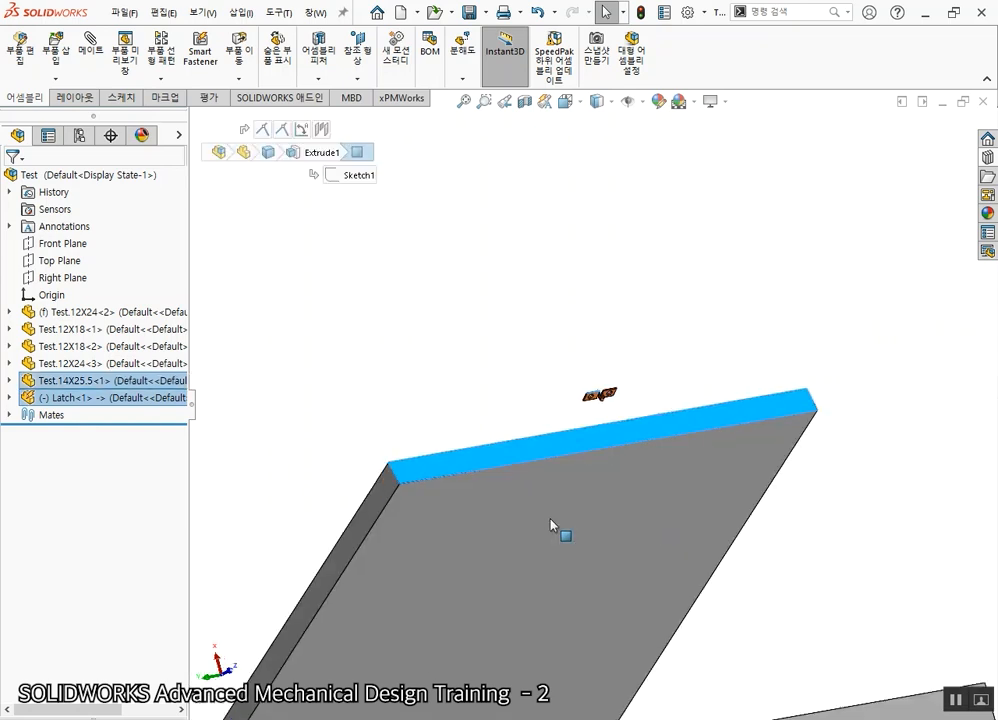
key(ctrl)
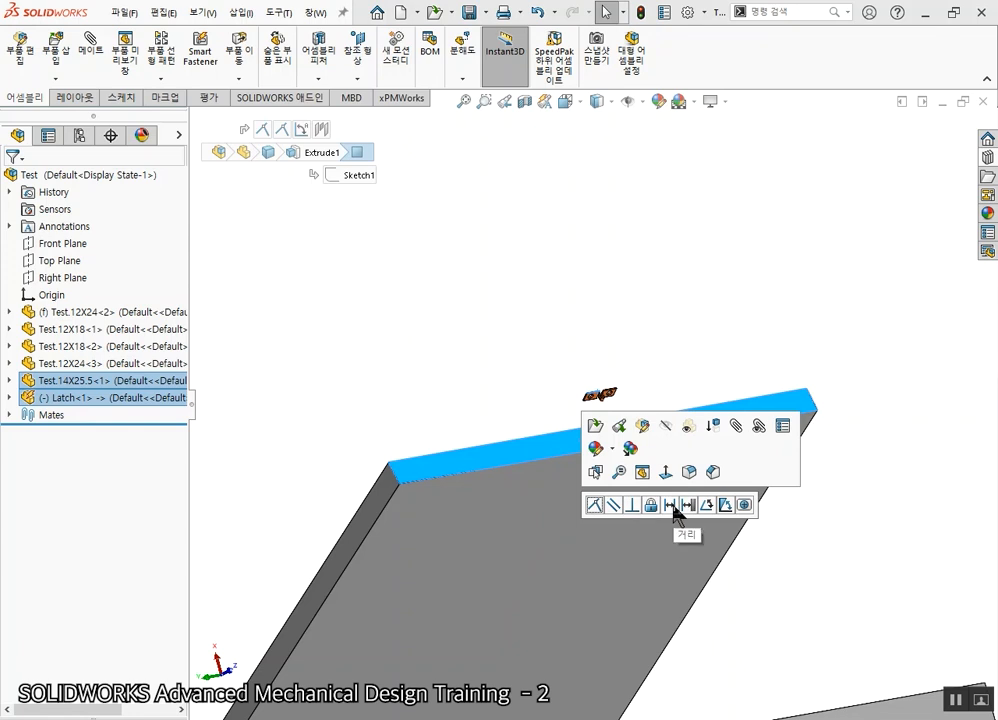
click(671, 506)
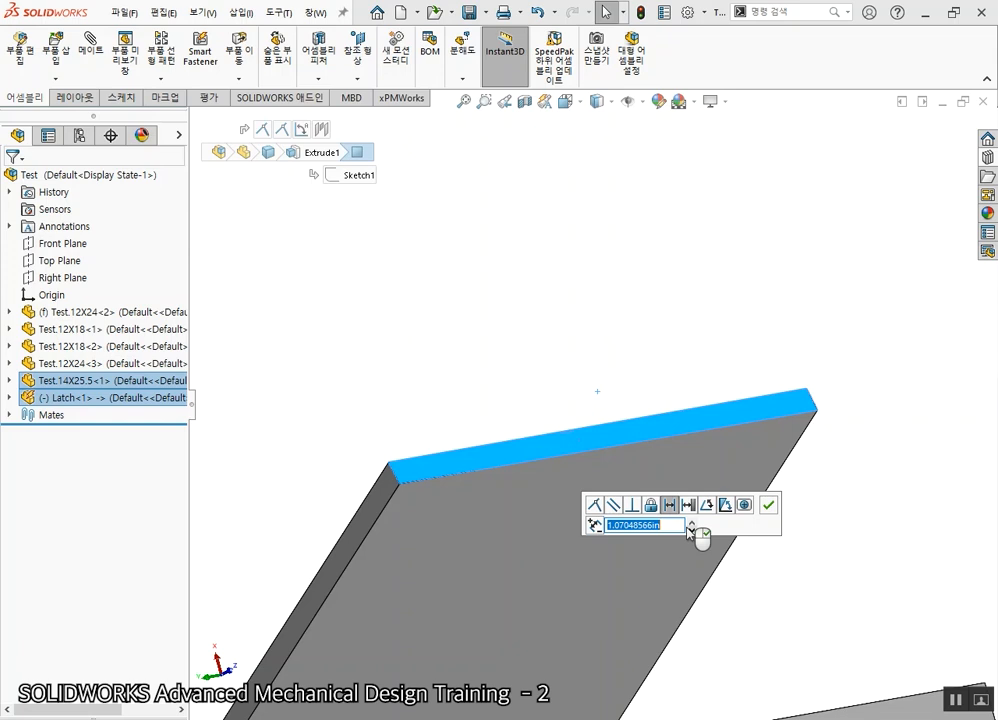
text(.375)
key(Return)
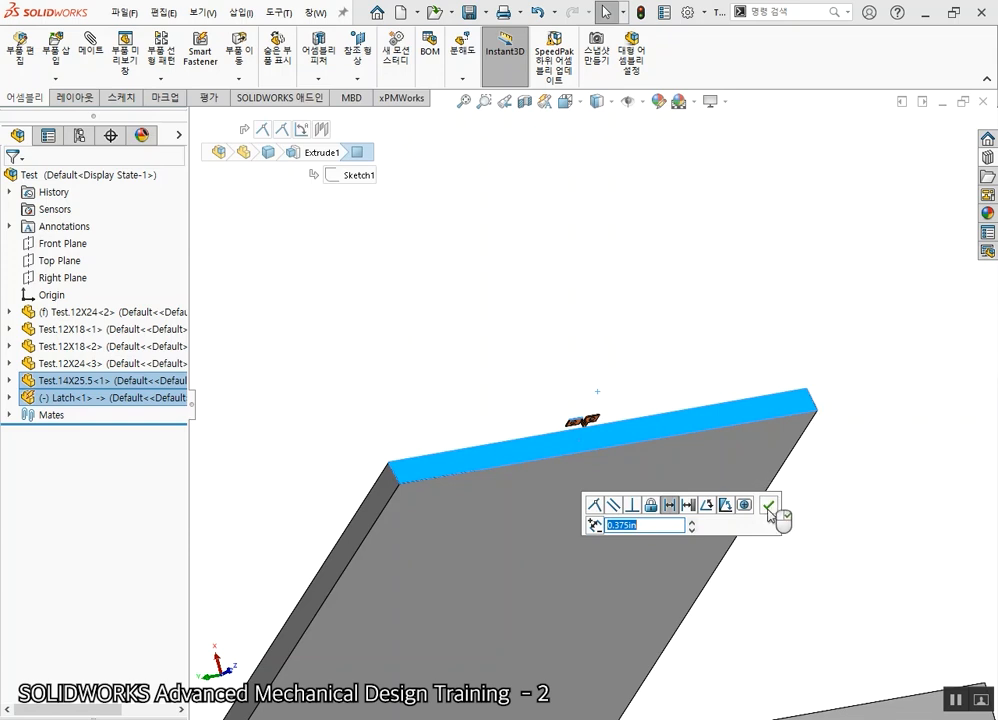
click(768, 507)
Move the latch below the panel's top edge, in front of the panel's large face
scroll(780, 427, down, 1)
middle_drag(579, 494, 564, 526)
scroll(561, 454, down, 3)
scroll(563, 460, down, 1)
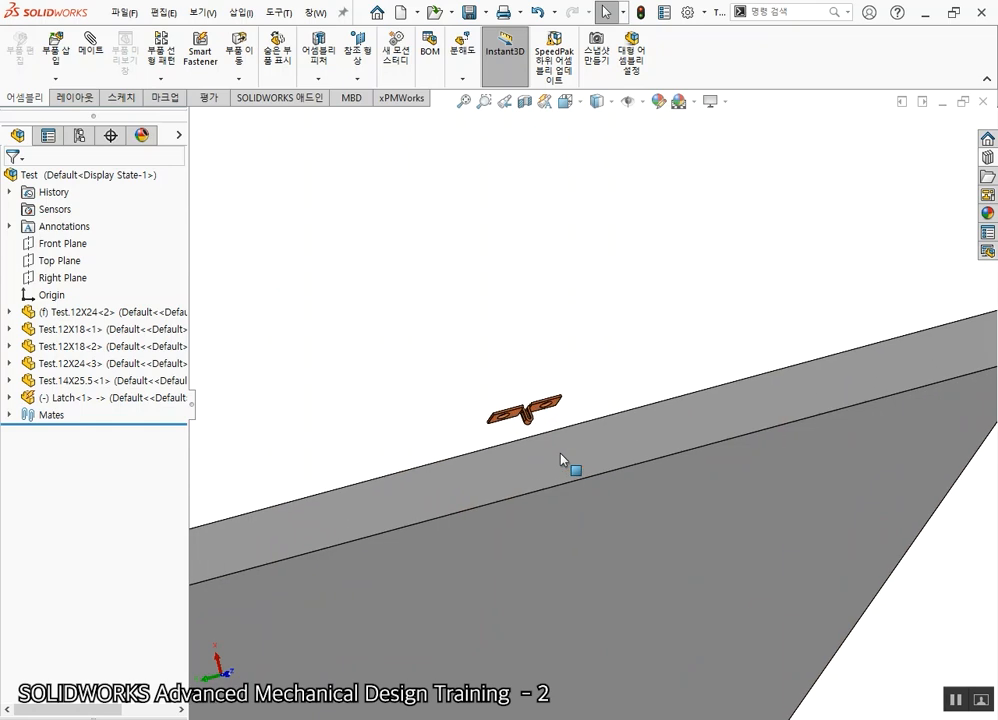
drag(546, 423, 590, 544)
scroll(590, 544, up, 2)
middle_drag(581, 555, 538, 463)
scroll(463, 330, up, 1)
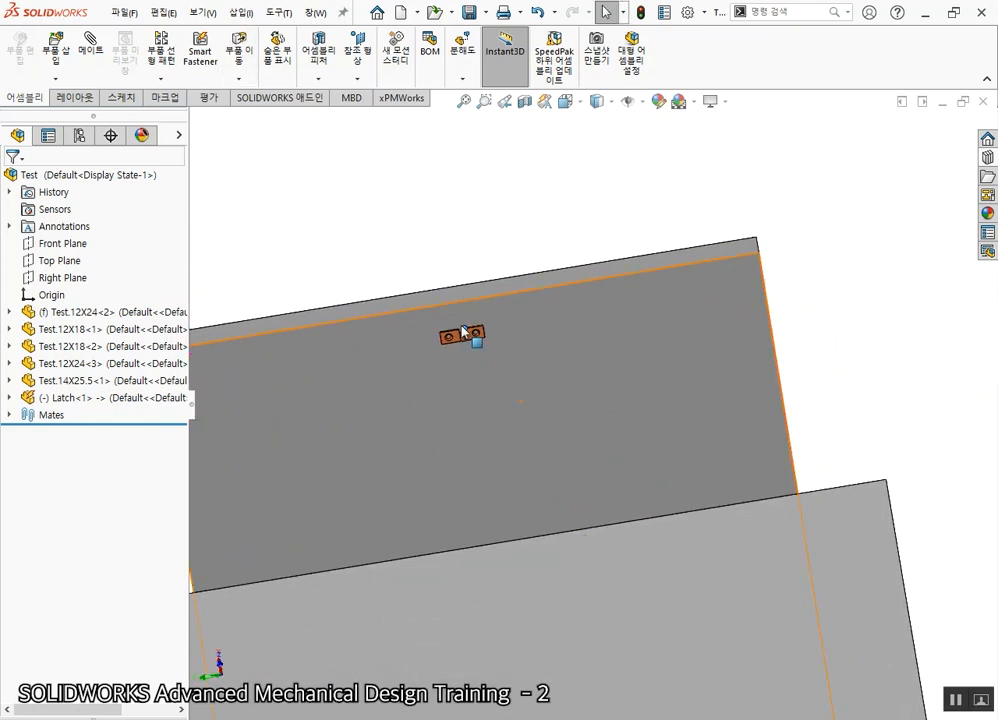
scroll(416, 430, up, 1)
scroll(416, 430, down, 1)
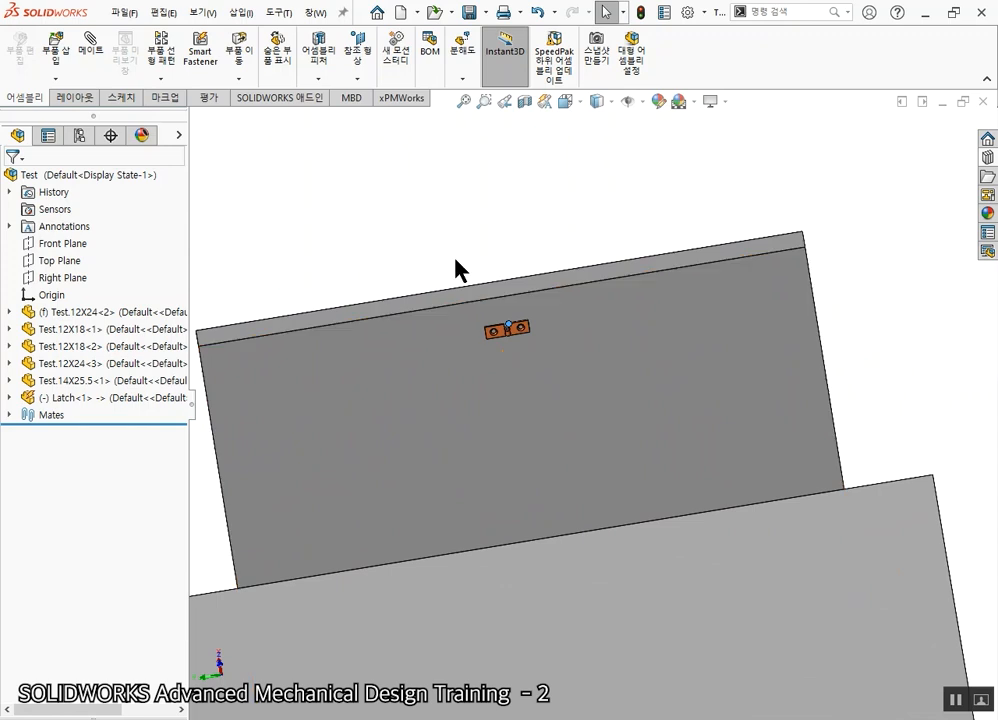
Add a coincident mate between the latch plate's flat face and the panel's large front face
scroll(501, 334, down, 3)
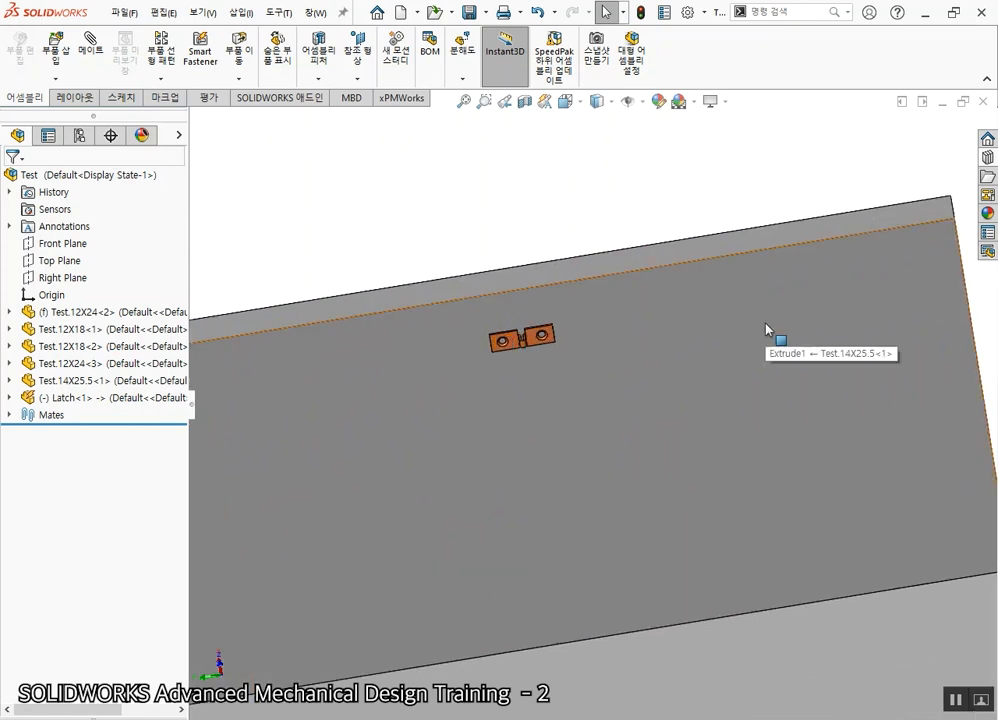
scroll(517, 350, down, 2)
mouse_move(517, 350)
mouse_down()
mouse_move(519, 295)
mouse_move(530, 361)
mouse_up()
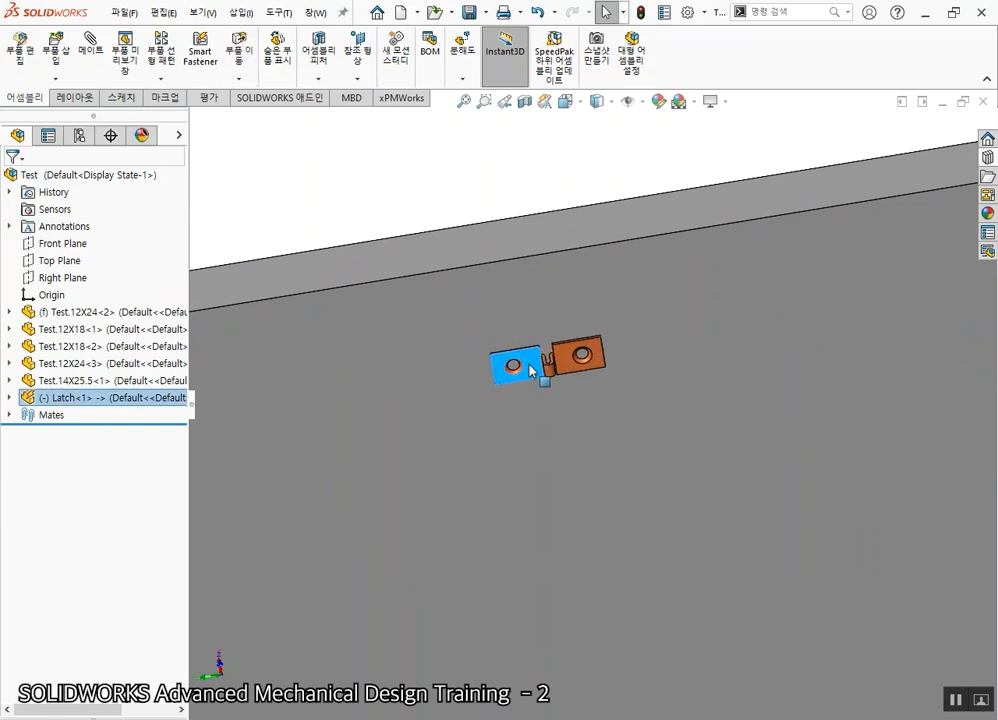
click(510, 305)
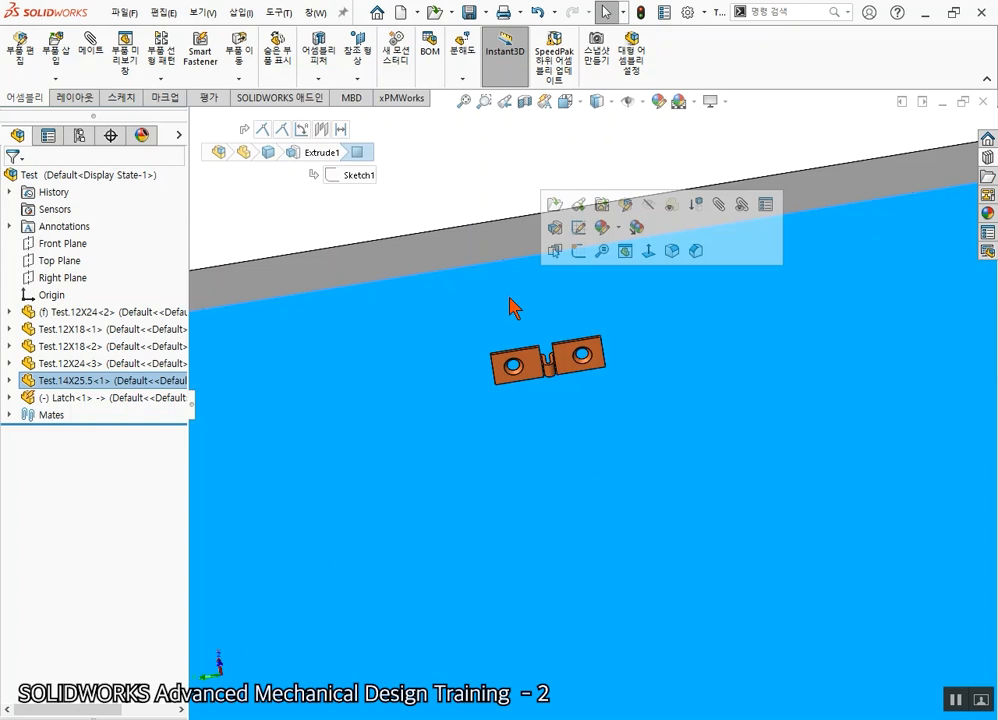
key(Escape)
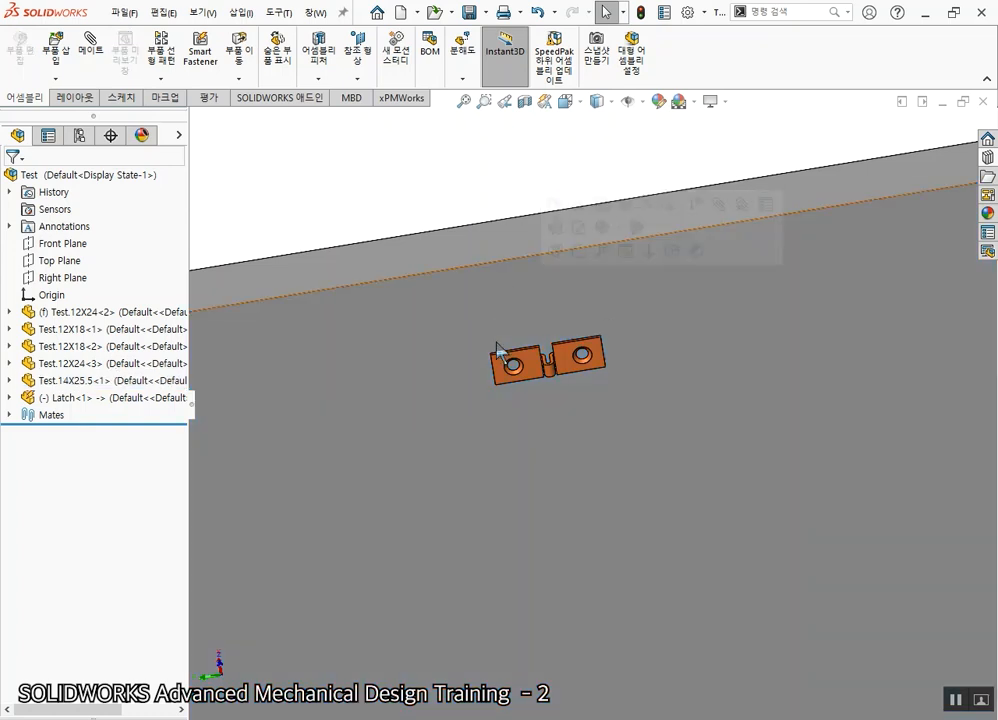
click(531, 373)
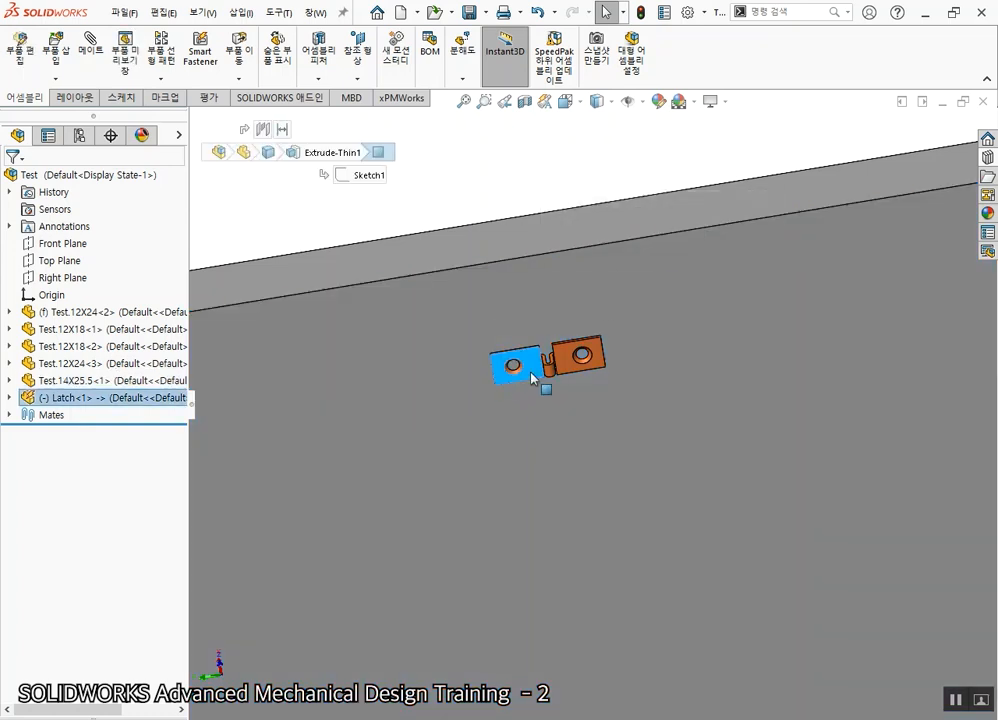
ctrl+click(500, 325)
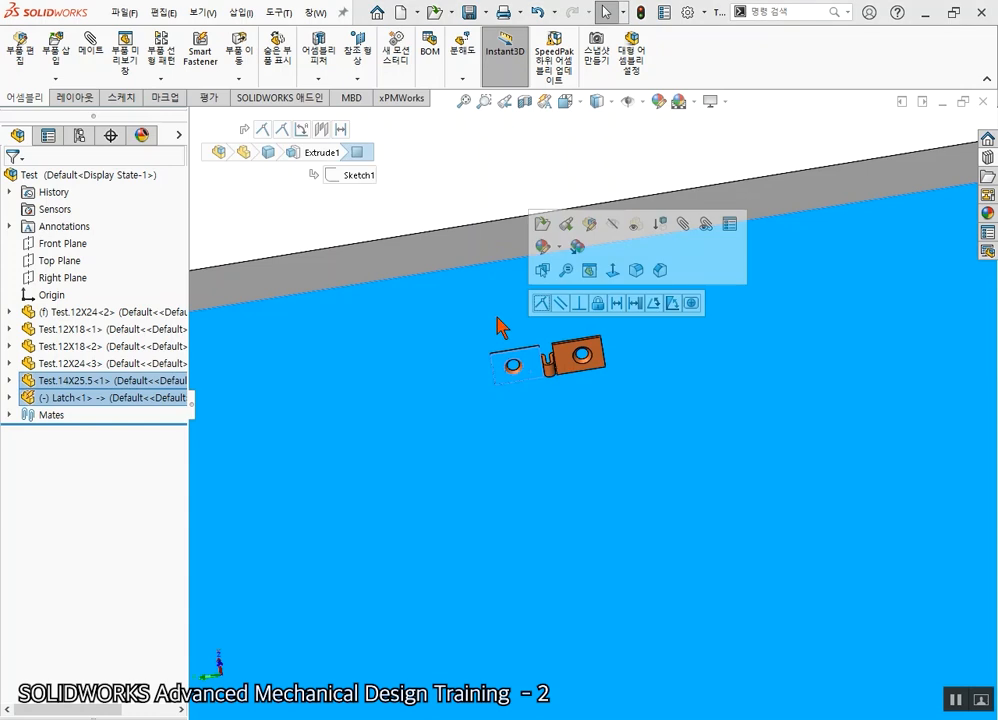
click(542, 303)
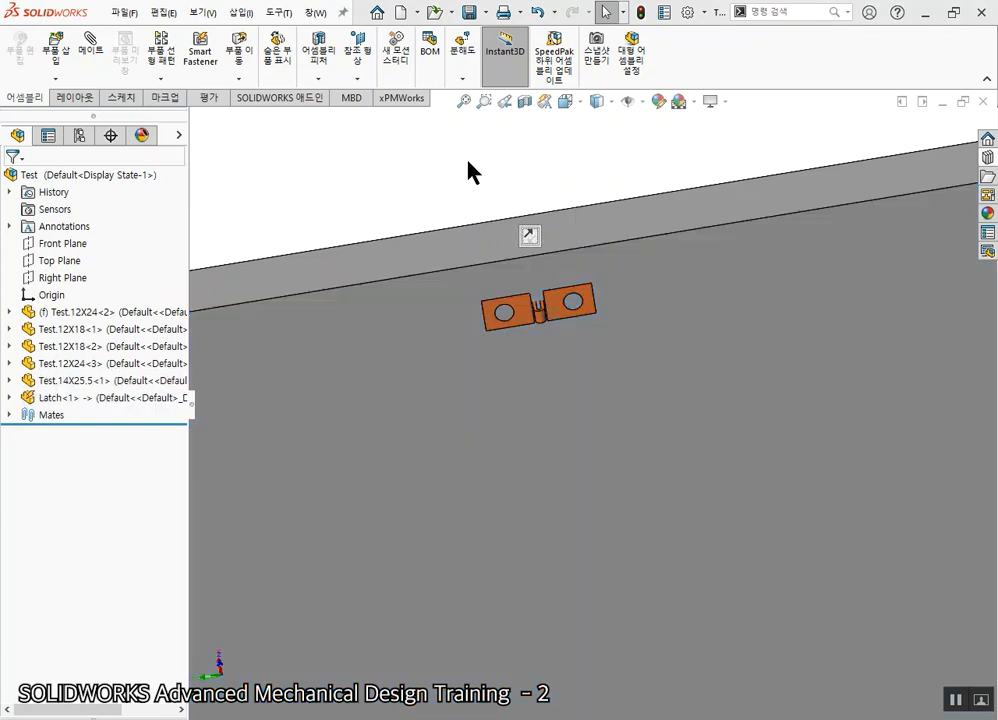
Insert the latch's smart features Cut-Extrude1 and both flat head screws, using the Test.14X25.5 panel's large front face as reference
scroll(531, 362, down, 3)
middle_drag(531, 362, 554, 283)
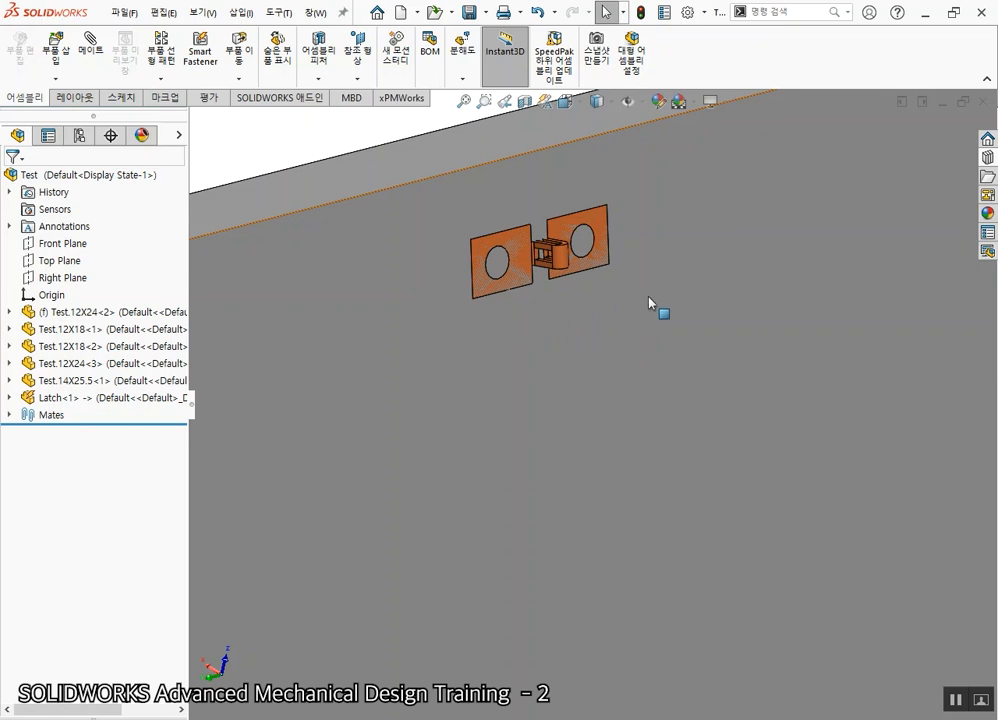
scroll(533, 370, up, 3)
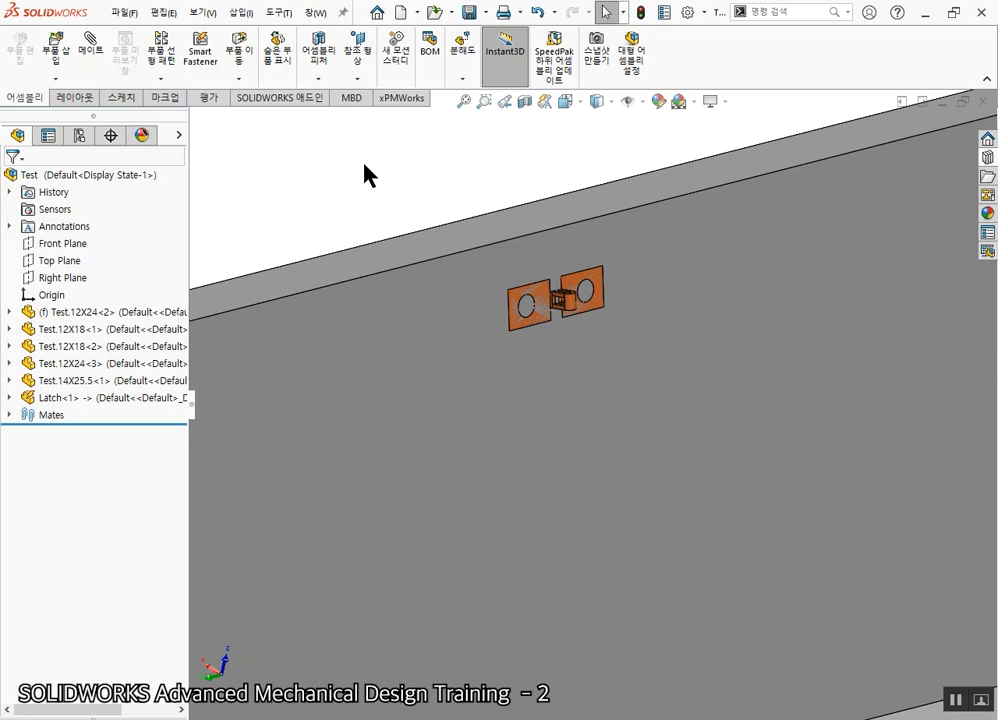
right_click(68, 402)
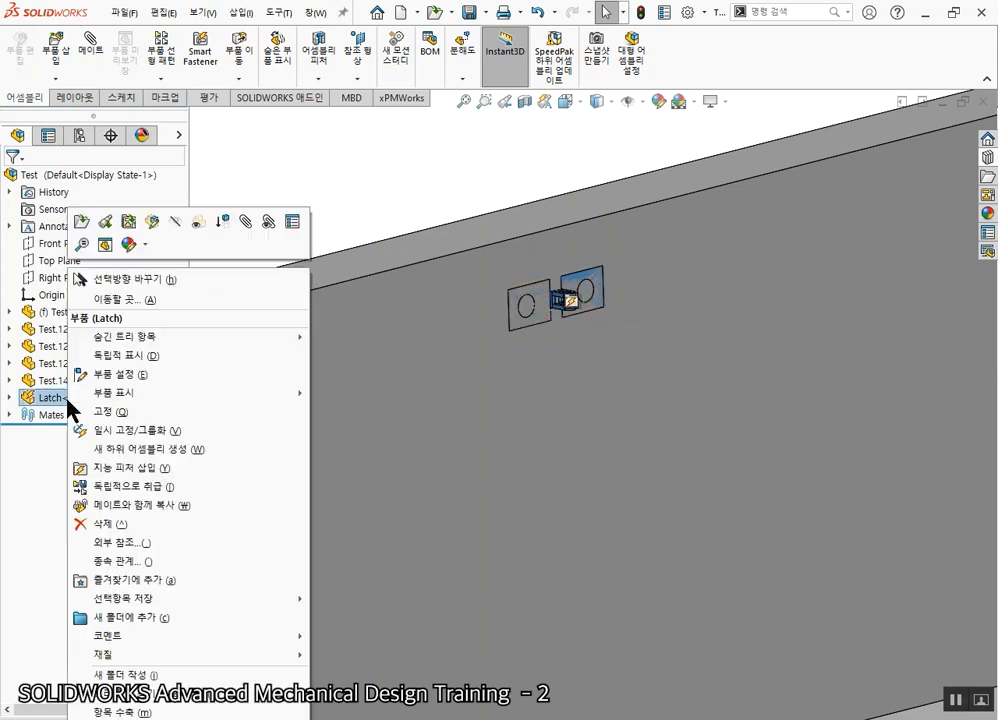
click(191, 469)
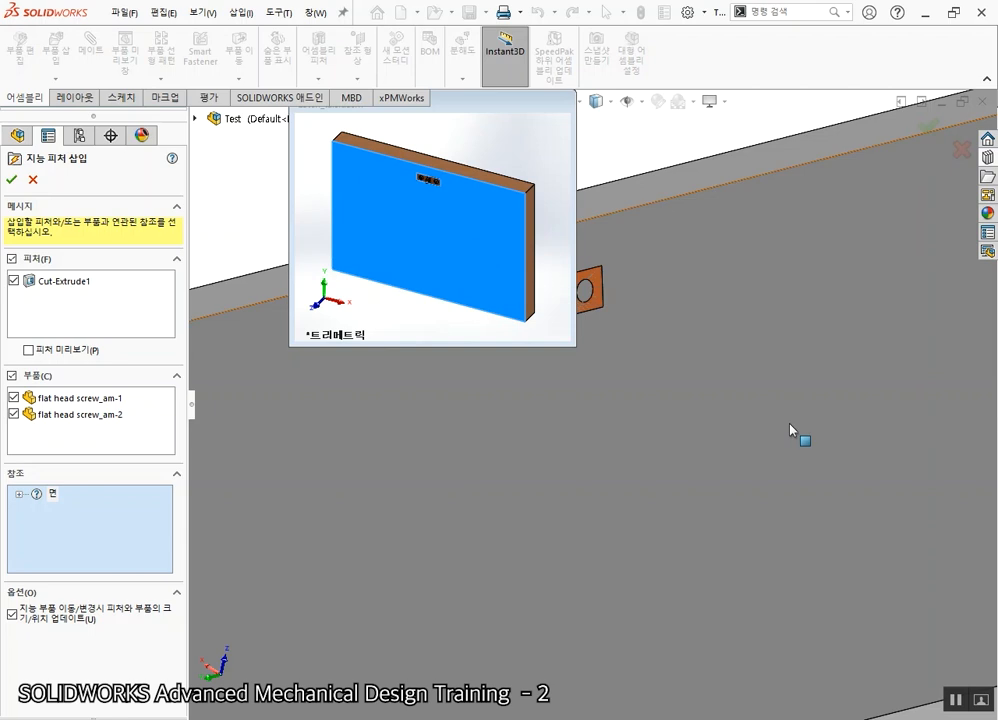
scroll(790, 427, down, 6)
scroll(790, 427, up, 1)
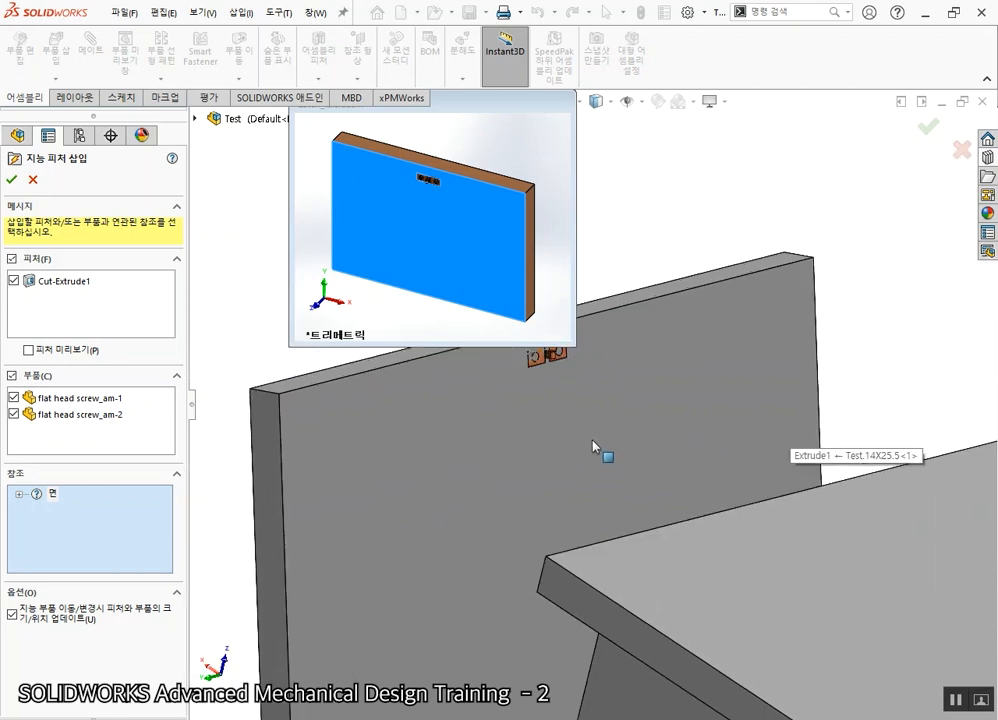
click(387, 434)
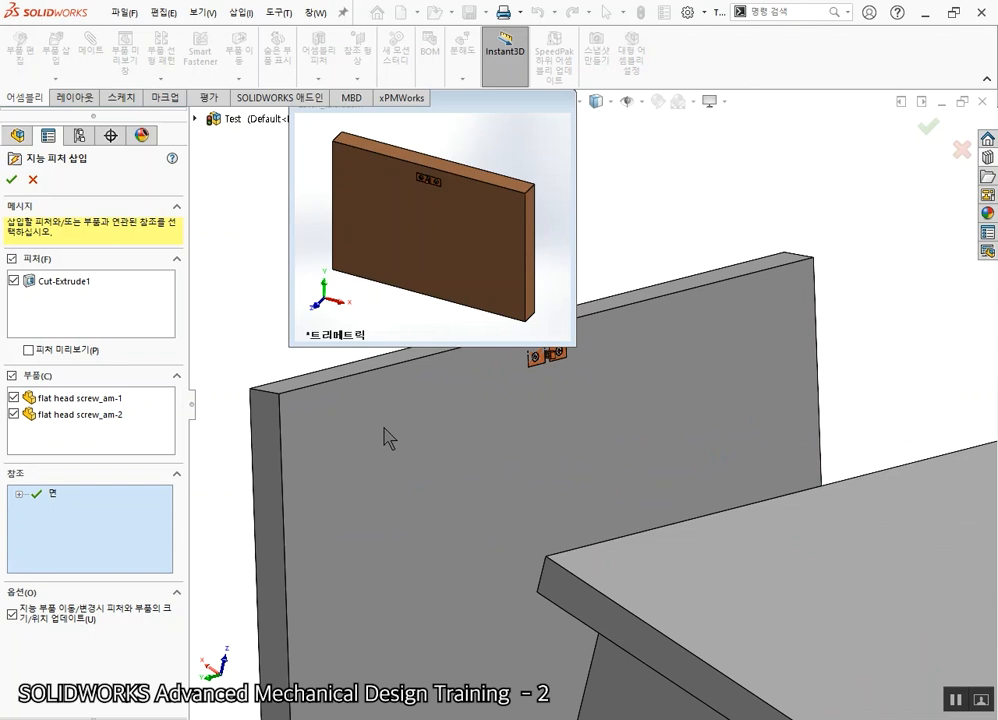
click(11, 179)
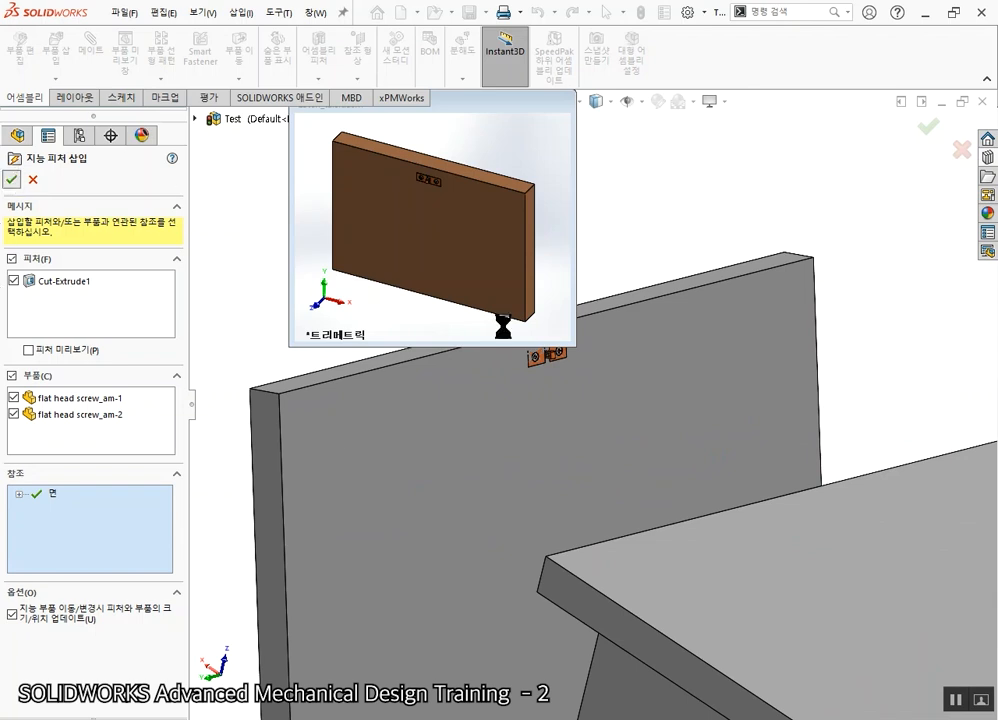
scroll(557, 376, up, 5)
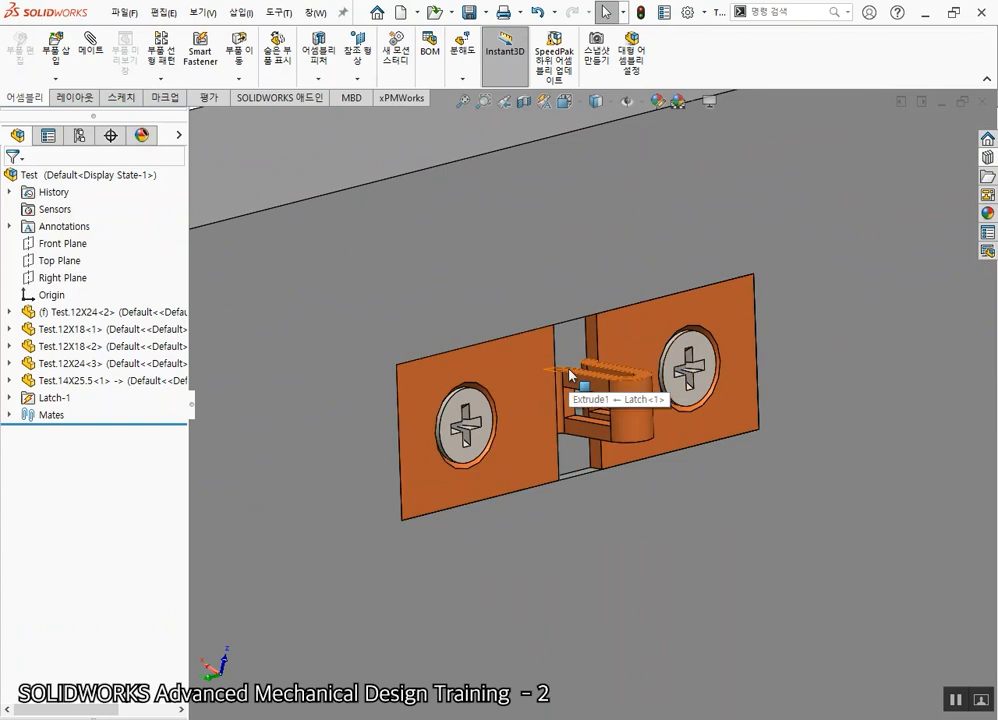
Switch to the Box Assembly document
scroll(569, 375, down, 10)
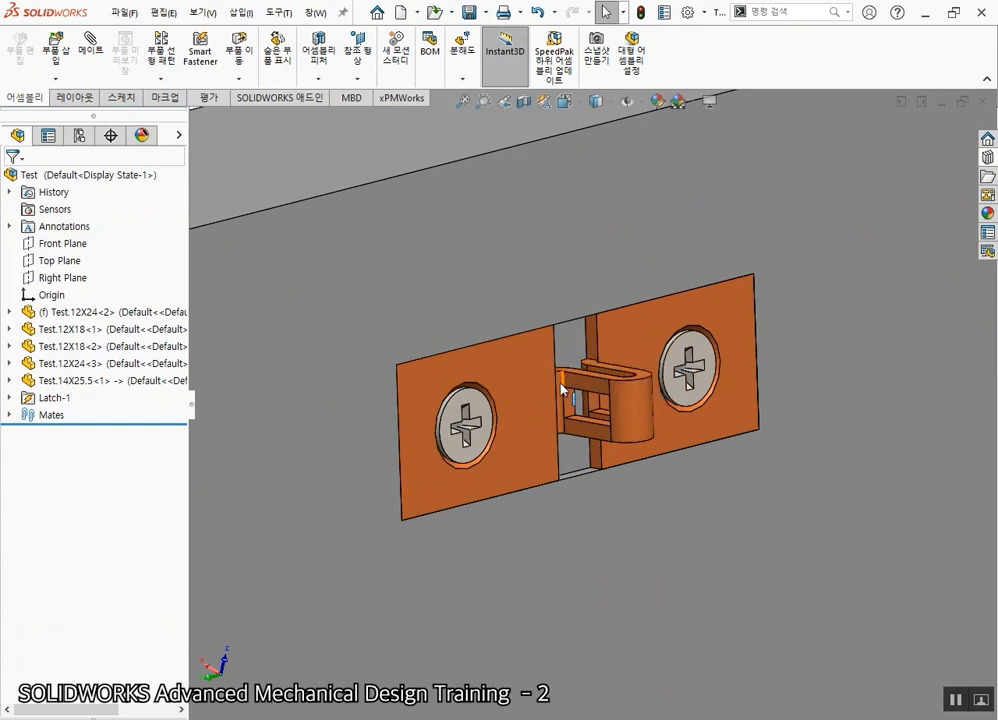
middle_drag(585, 259, 619, 501)
key(r)
click(483, 292)
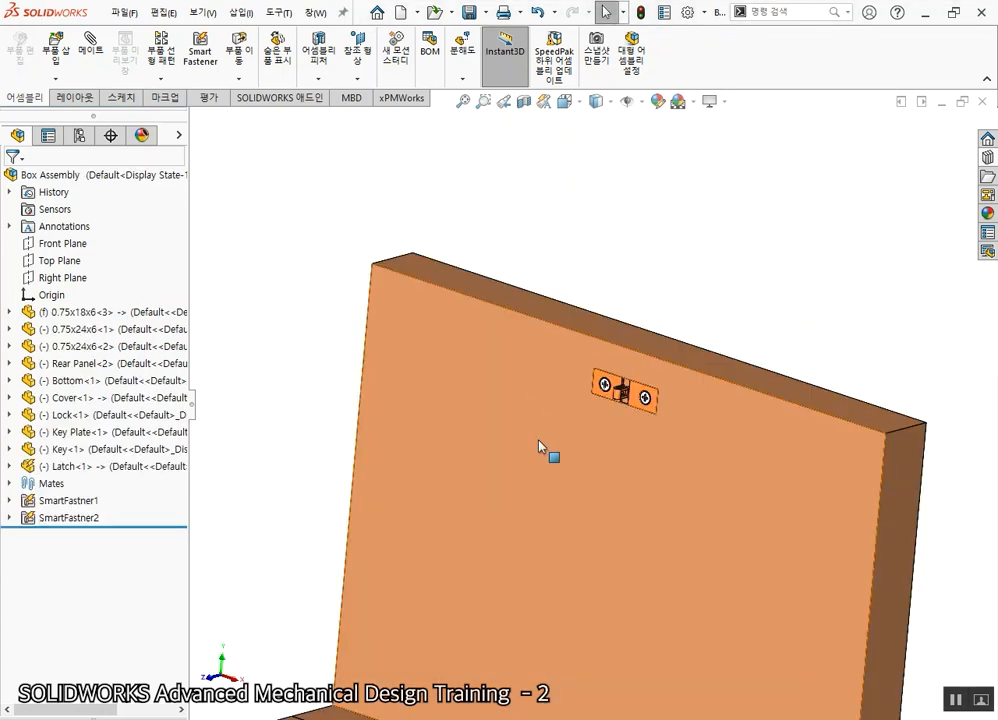
Start a Smart Component from the Lock and include the Key, Key Plate and the lock's two flat head screws as its components
scroll(541, 421, up, 6)
middle_drag(548, 495, 524, 615)
scroll(504, 542, down, 6)
scroll(556, 516, down, 3)
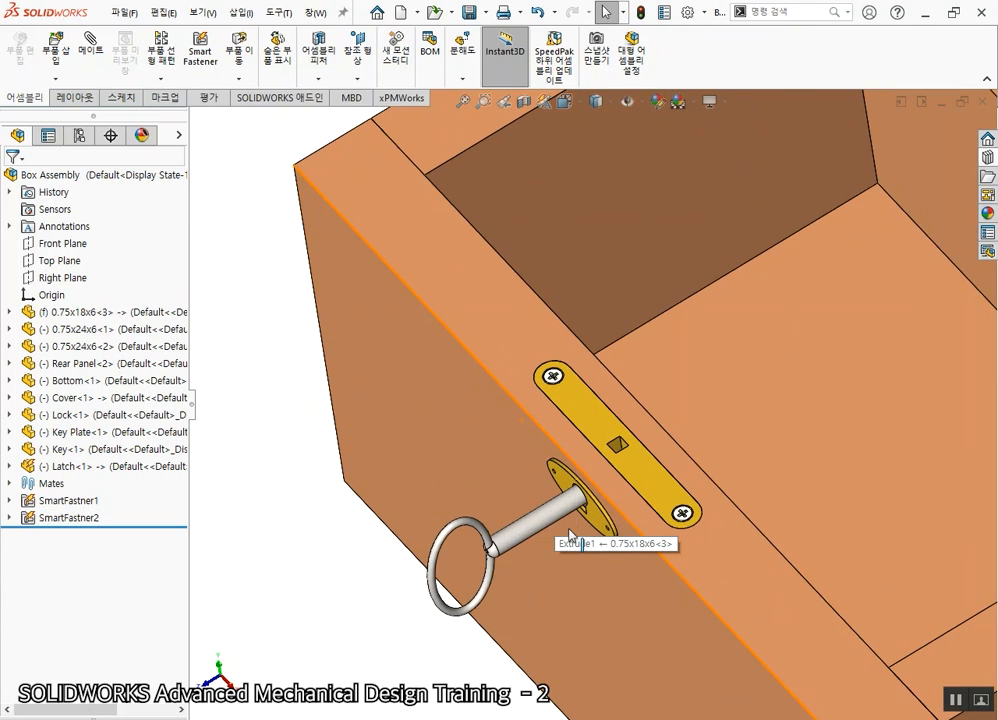
middle_drag(601, 595, 605, 559)
scroll(698, 551, down, 1)
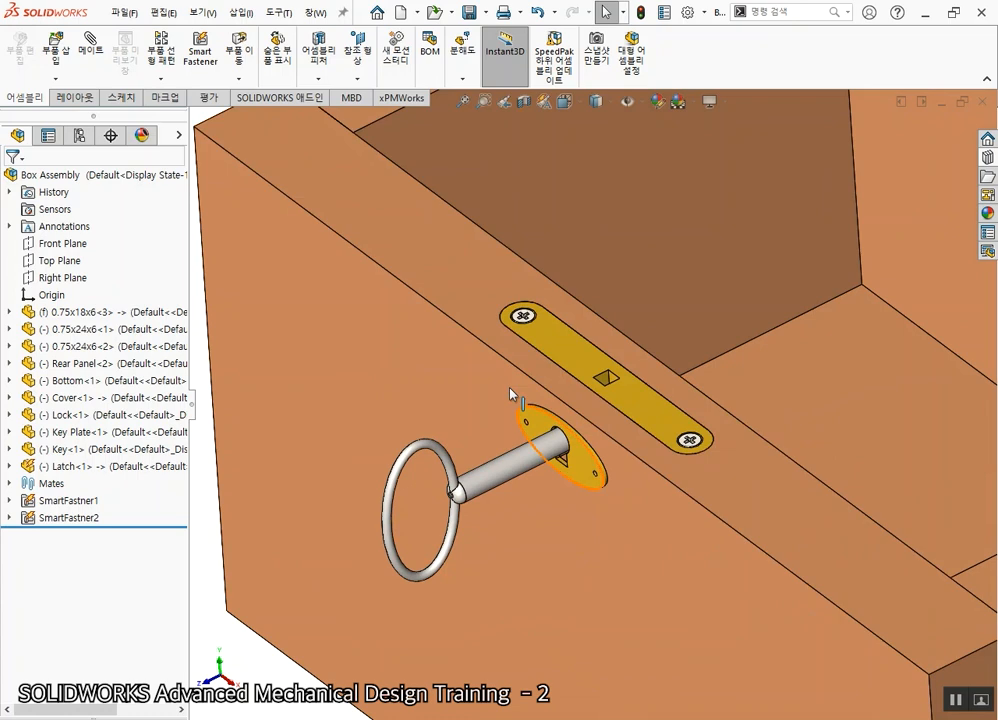
scroll(583, 488, up, 1)
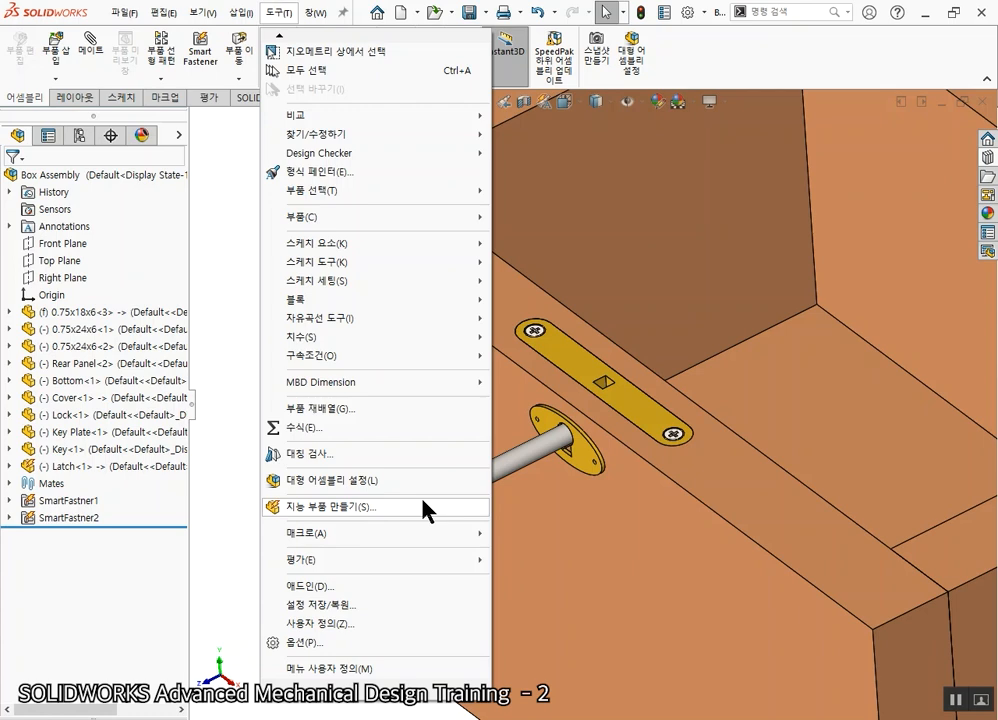
click(424, 507)
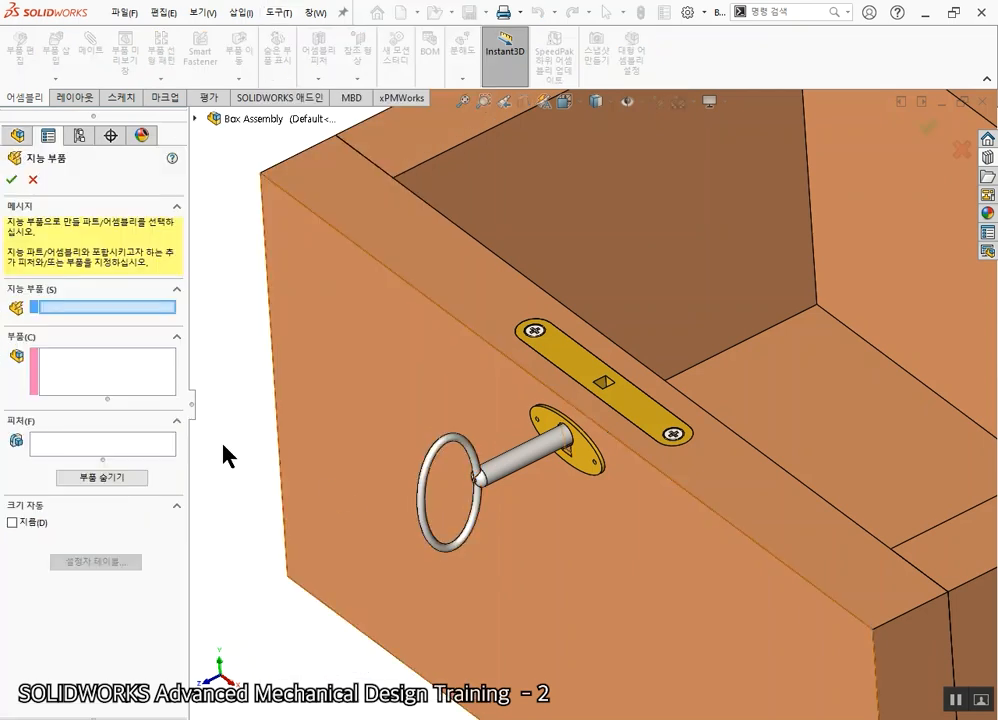
click(599, 375)
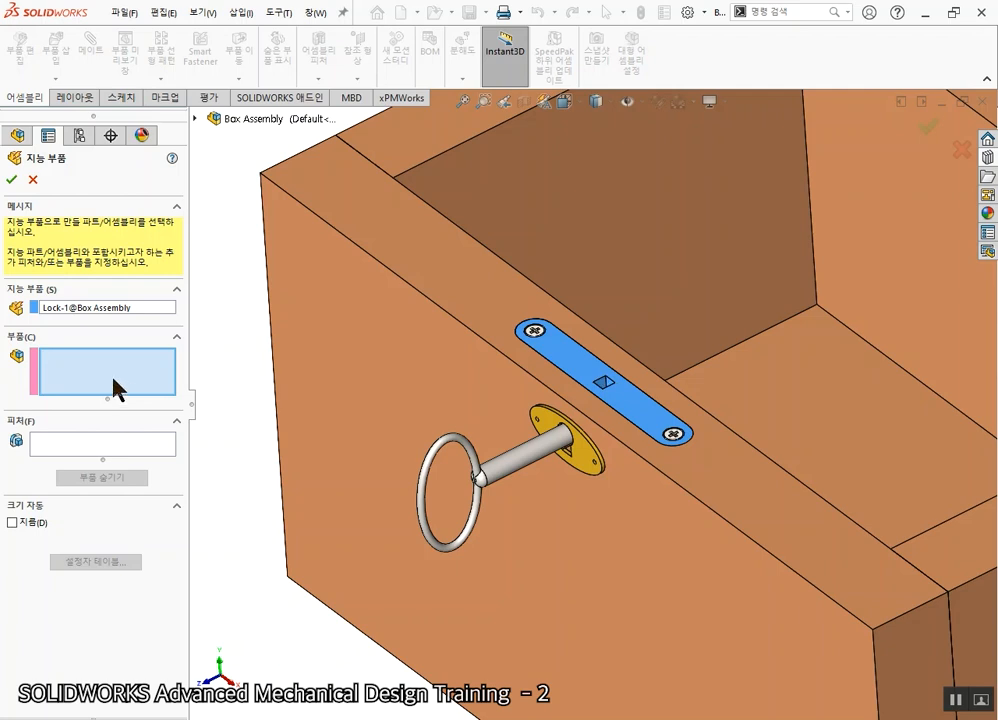
click(542, 458)
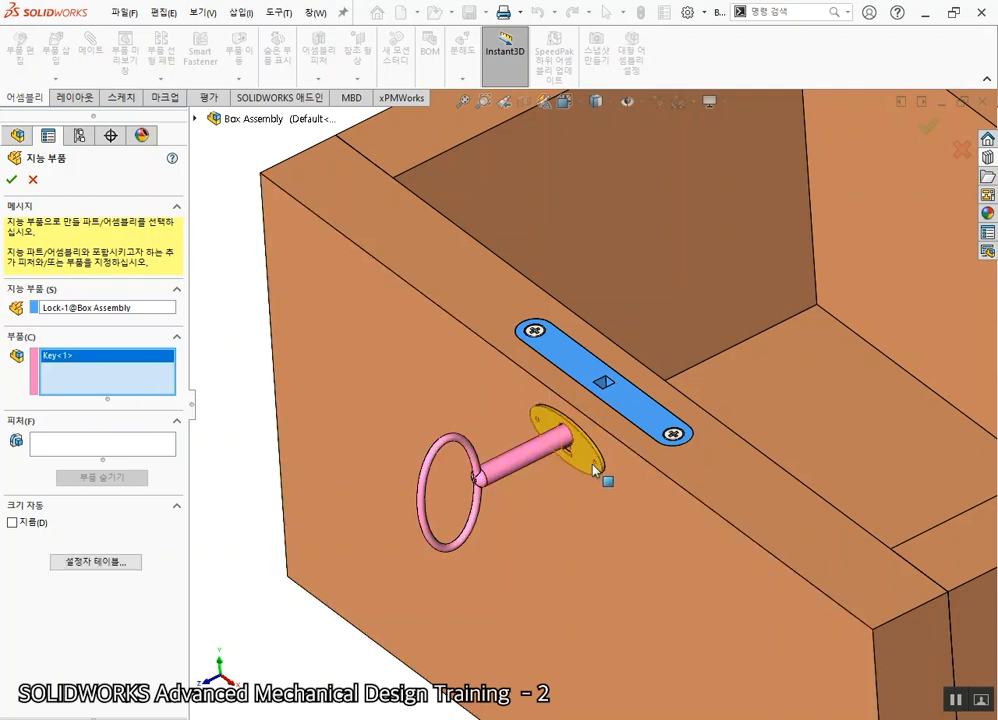
click(575, 467)
scroll(564, 410, down, 3)
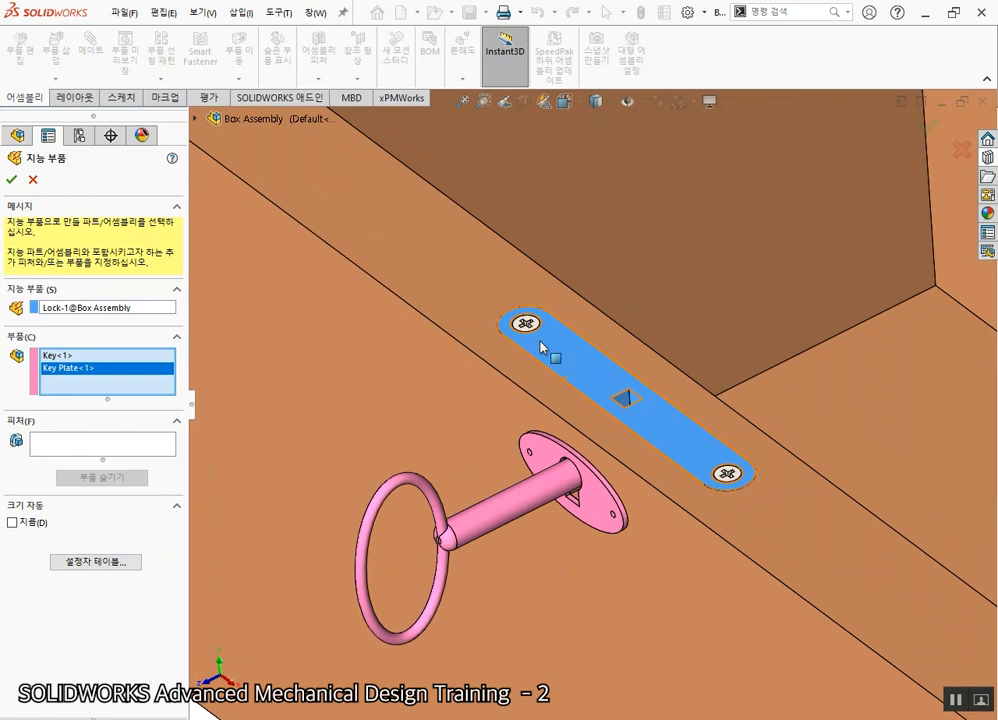
click(541, 339)
click(730, 476)
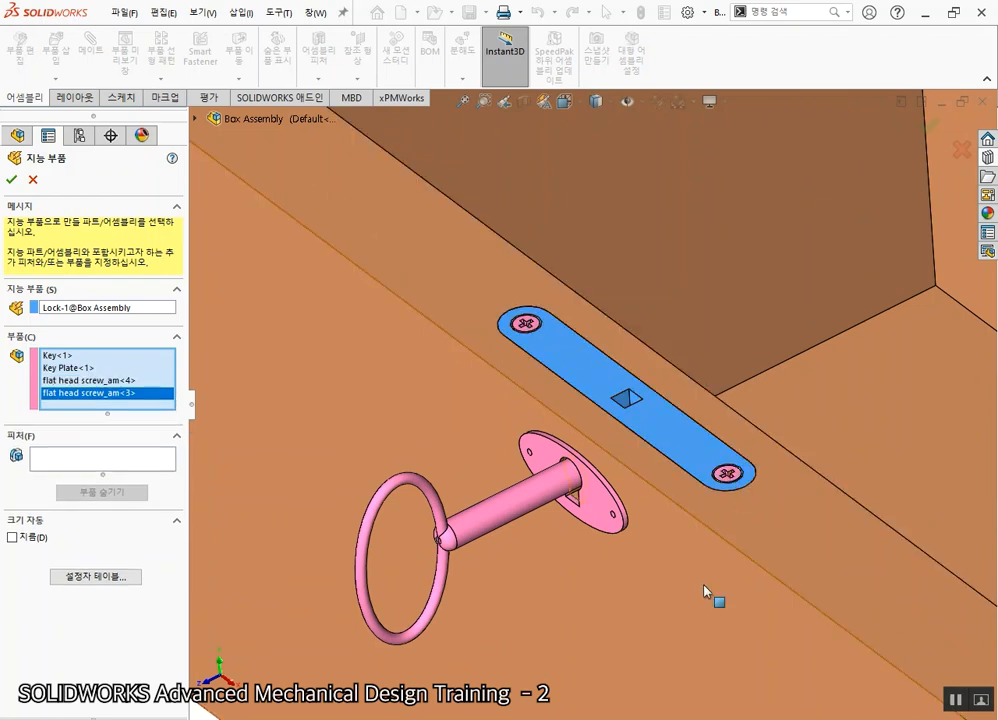
Include Cut-Extrude1, Cut-Extrude2 and Cut-Extrude3 of the 0.75x18x6 panel as the Lock's smart features and finish the Smart Component
click(106, 464)
click(567, 358)
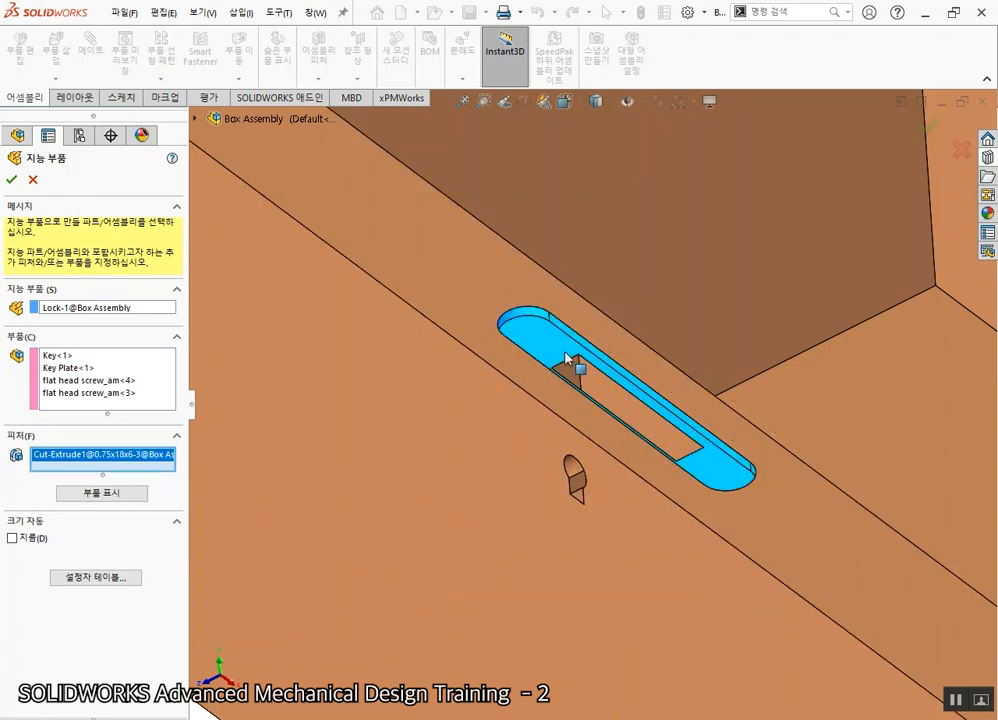
click(597, 389)
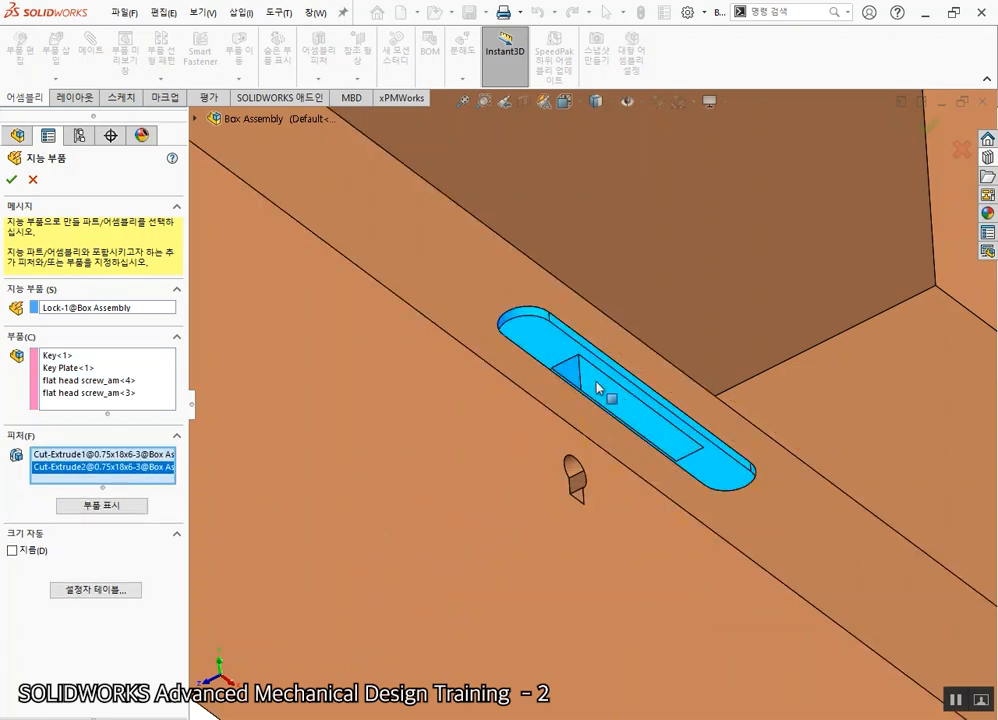
click(573, 475)
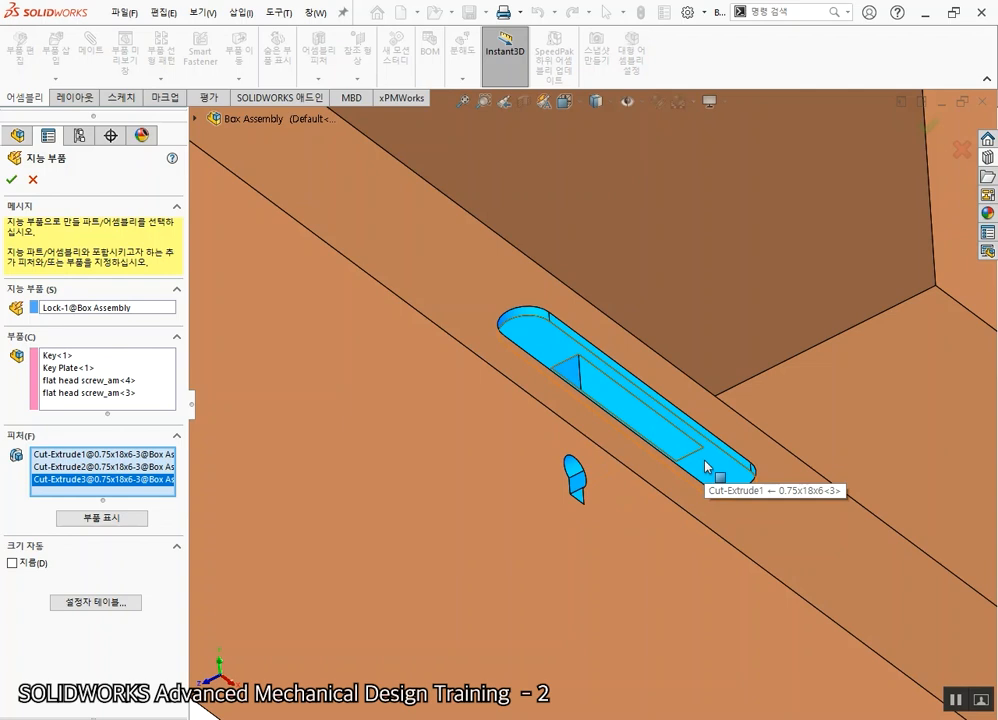
click(11, 181)
scroll(551, 436, up, 3)
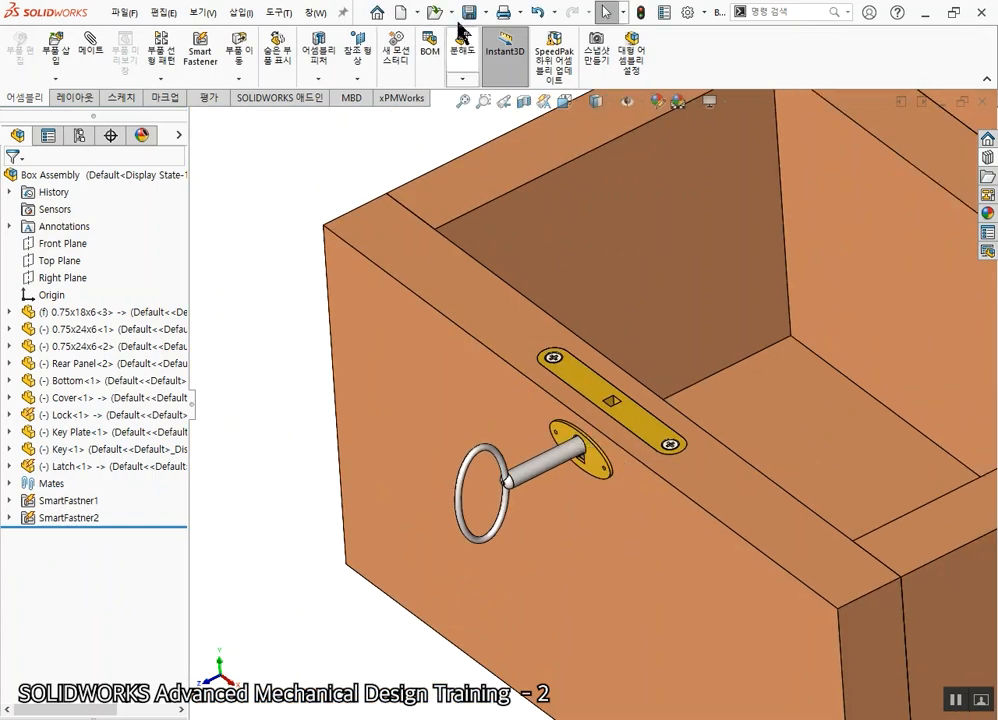
Save the Box Assembly and switch to the Test assembly
click(467, 13)
click(314, 246)
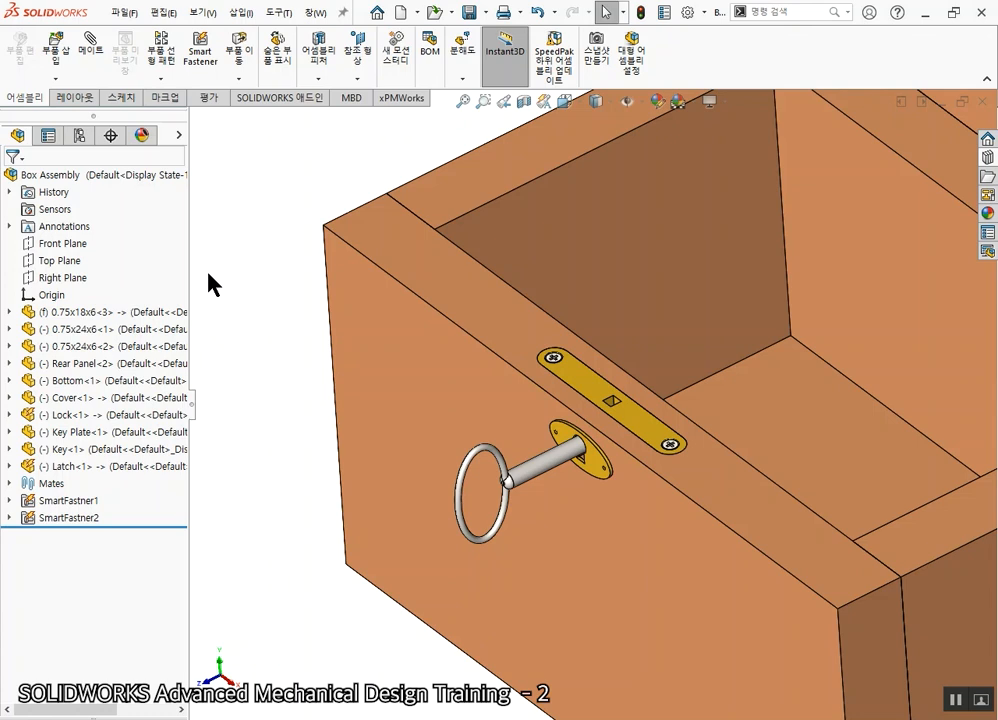
key(ctrl+Tab)
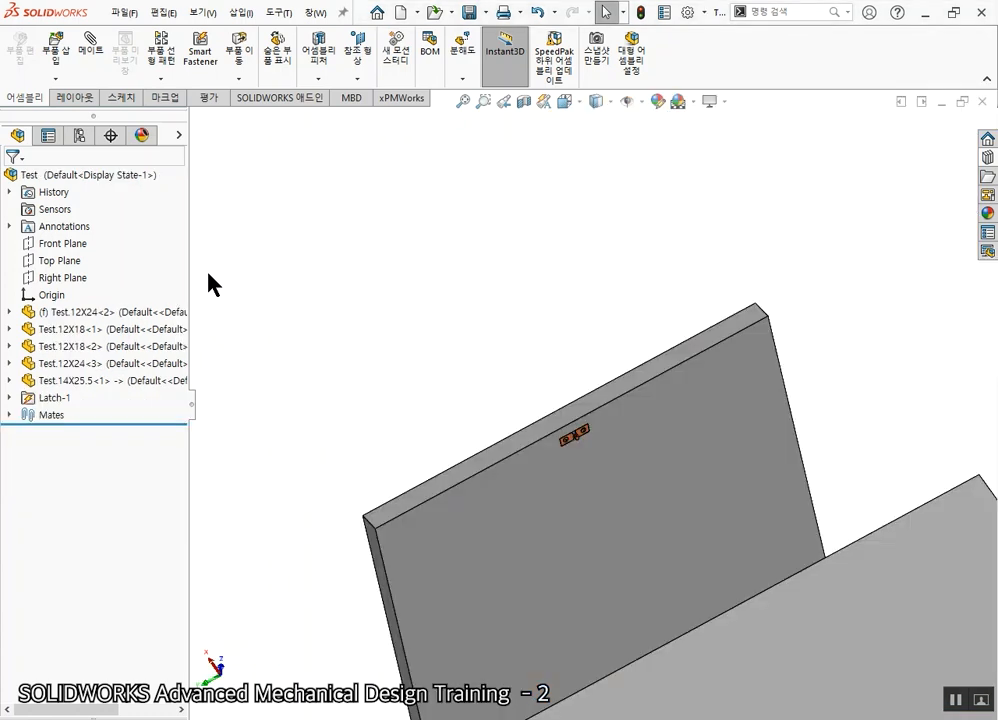
Insert Lock.SLDPRT, rotated about Z in 90° increments, and place it in the open space inside the box near the Test.12X18 front panel
middle_drag(208, 273, 679, 650)
scroll(679, 650, down, 2)
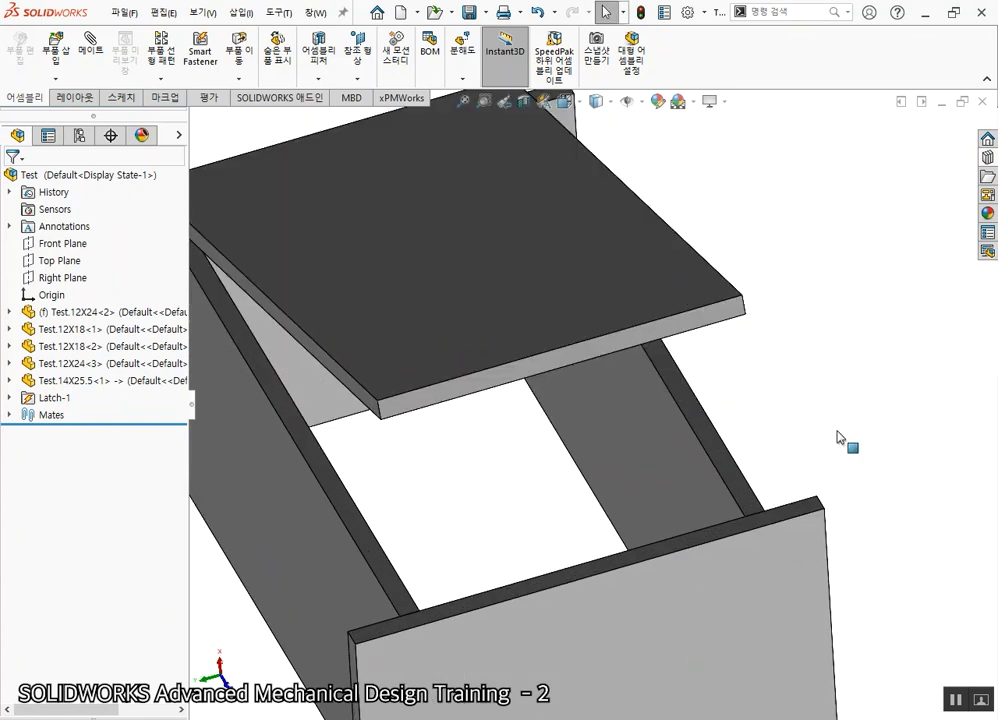
click(57, 48)
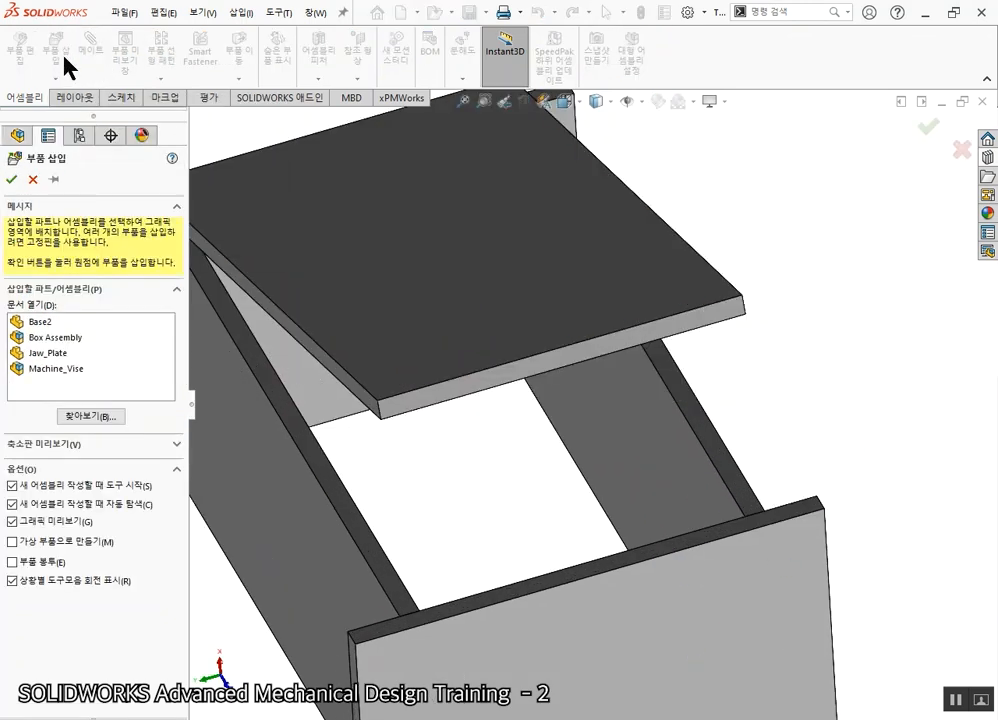
click(66, 415)
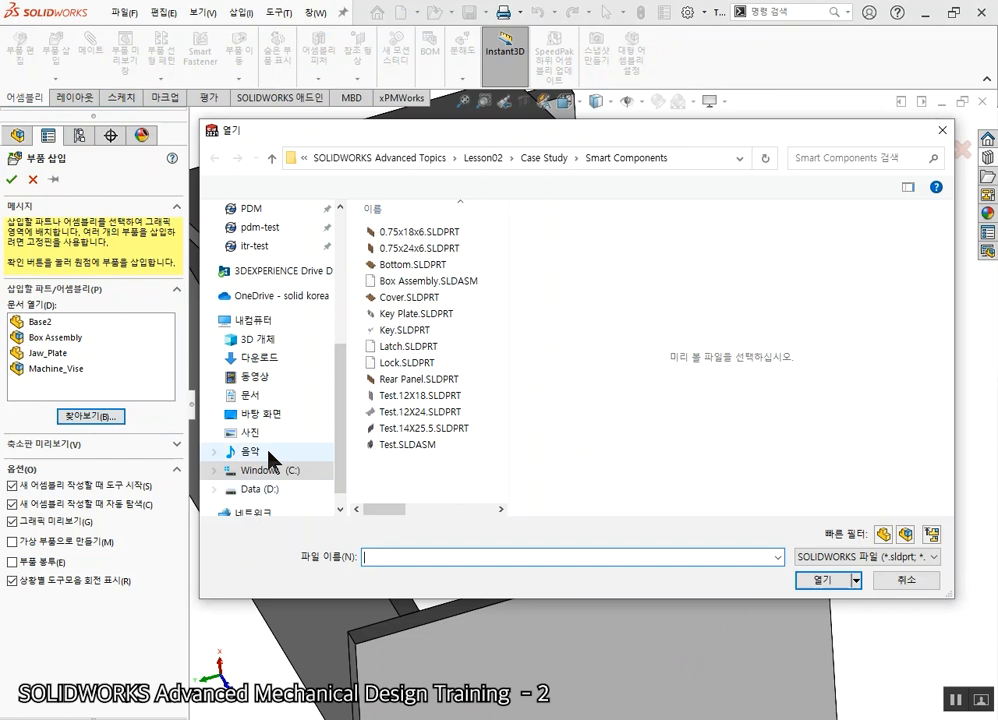
click(444, 369)
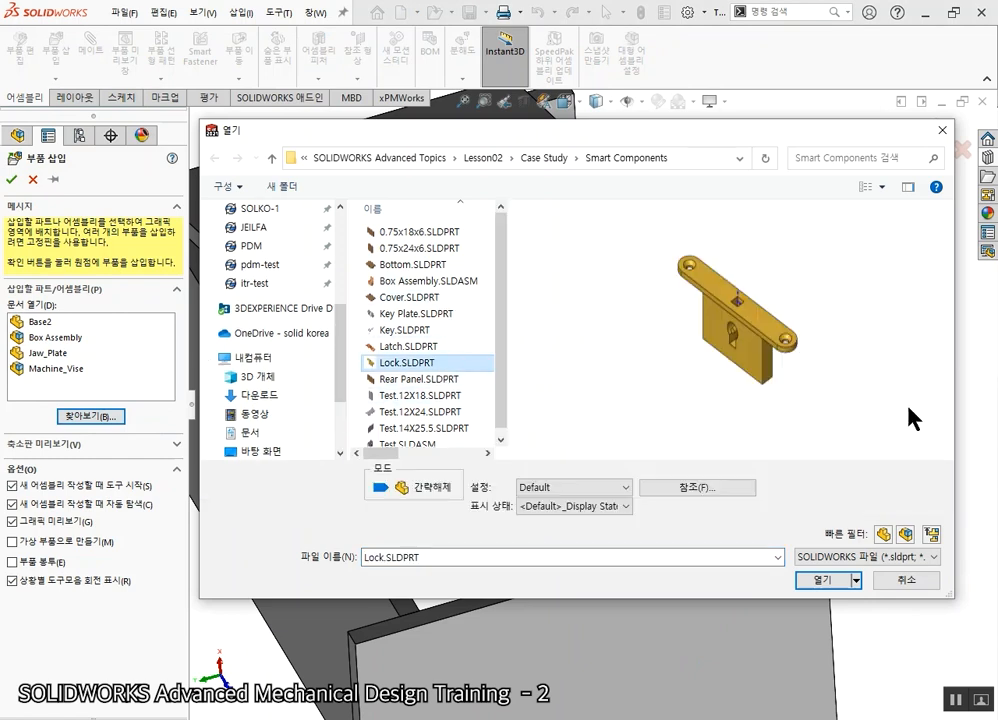
click(826, 580)
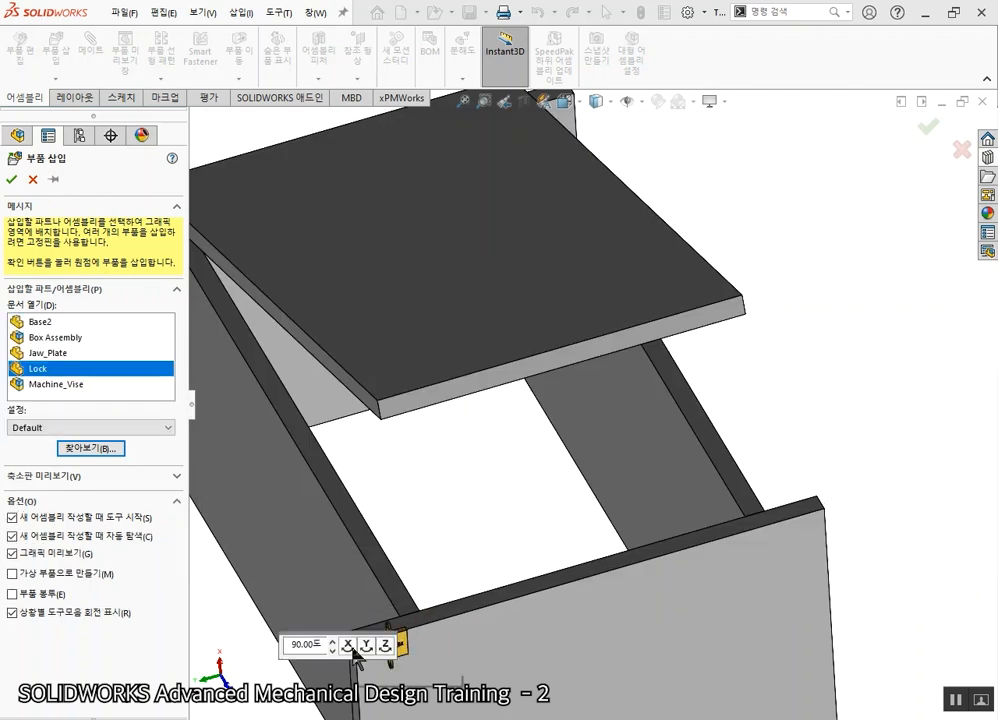
click(385, 646)
click(385, 646)
click(386, 648)
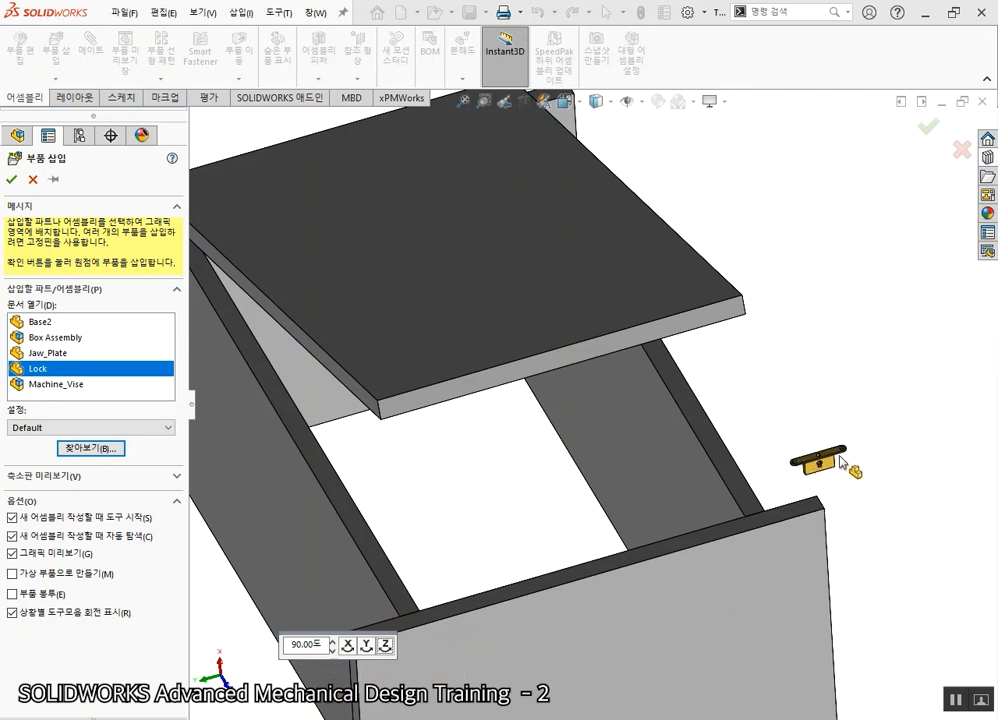
click(531, 533)
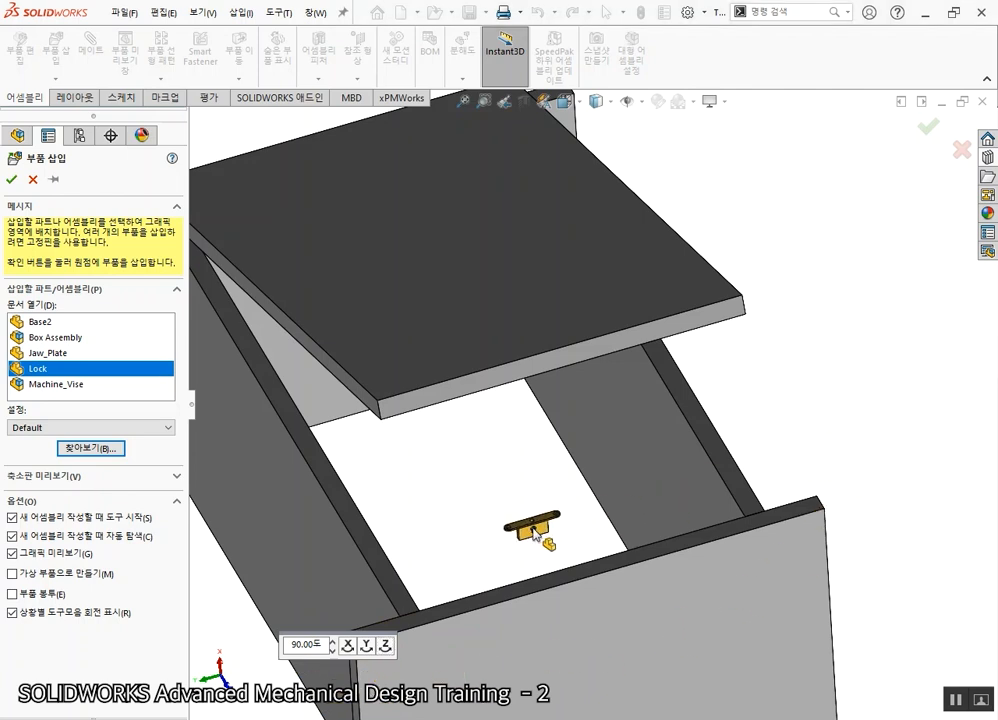
scroll(506, 615, down, 2)
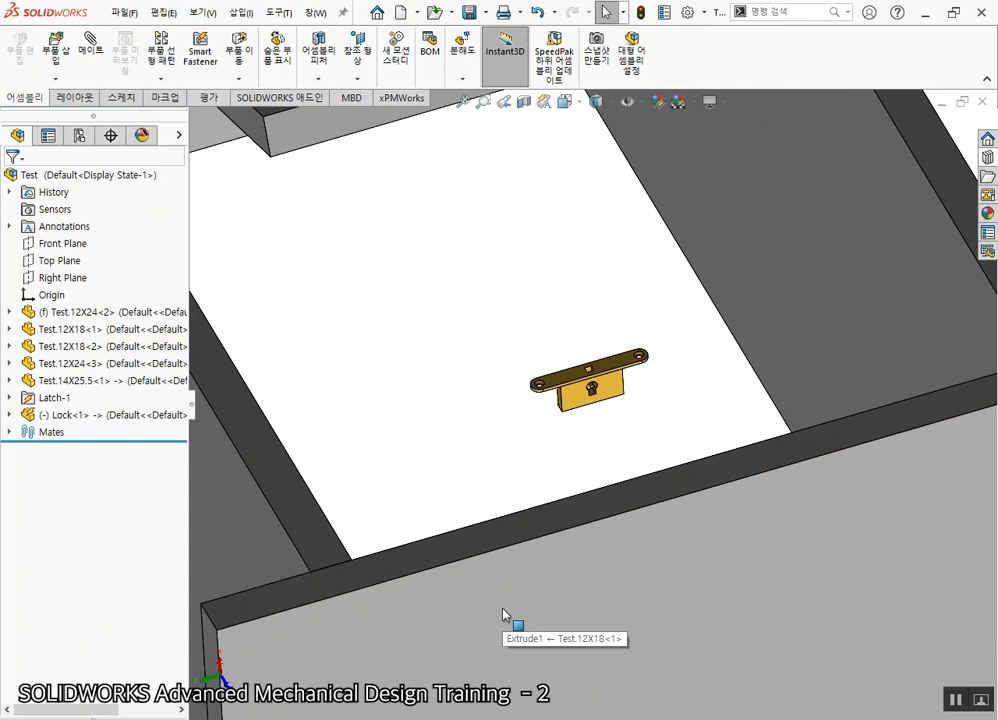
scroll(572, 418, down, 5)
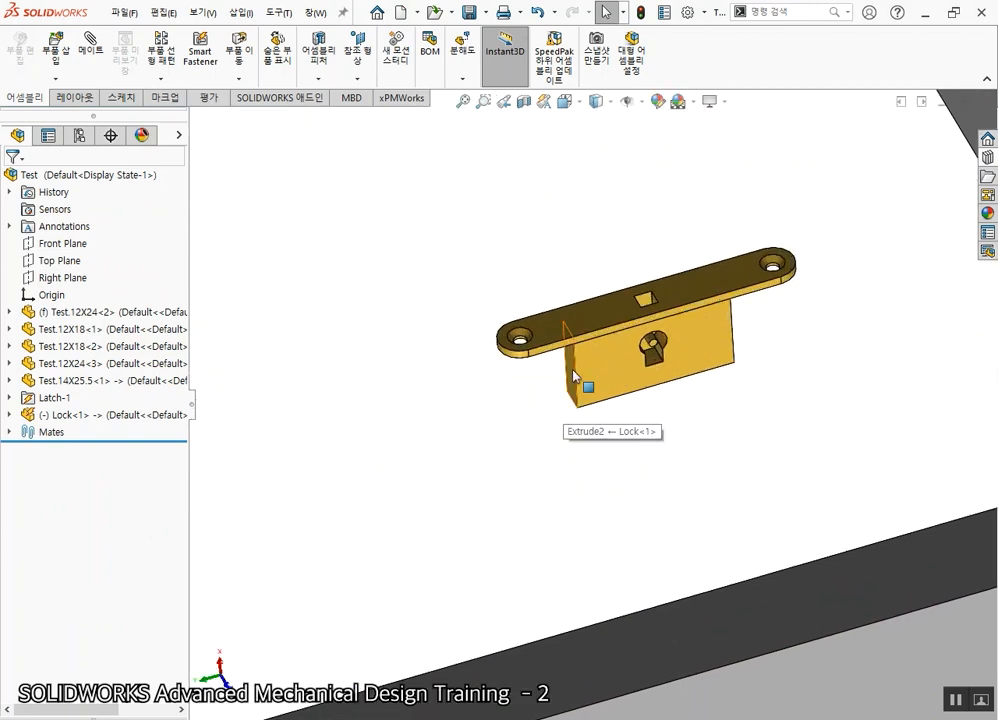
click(575, 376)
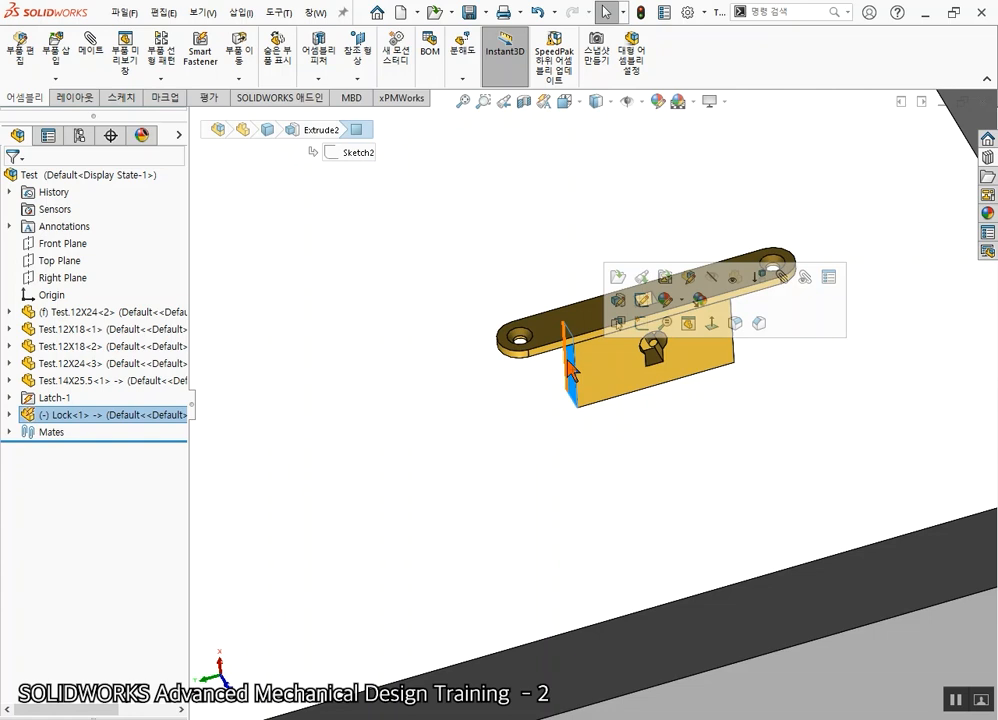
scroll(713, 439, up, 5)
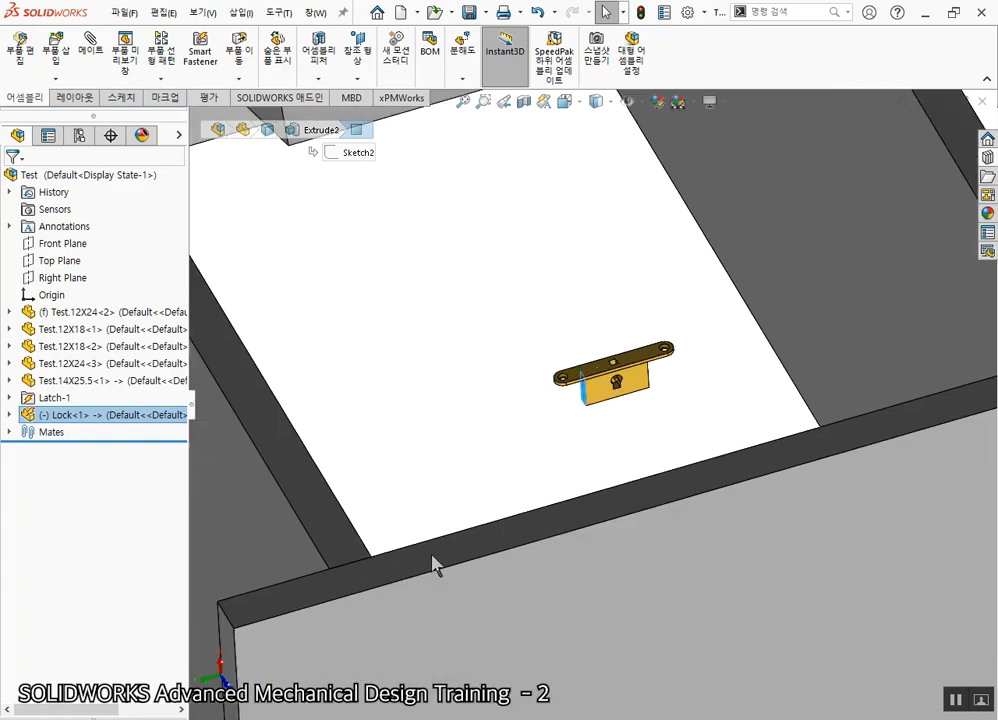
scroll(356, 593, down, 2)
scroll(350, 612, up, 3)
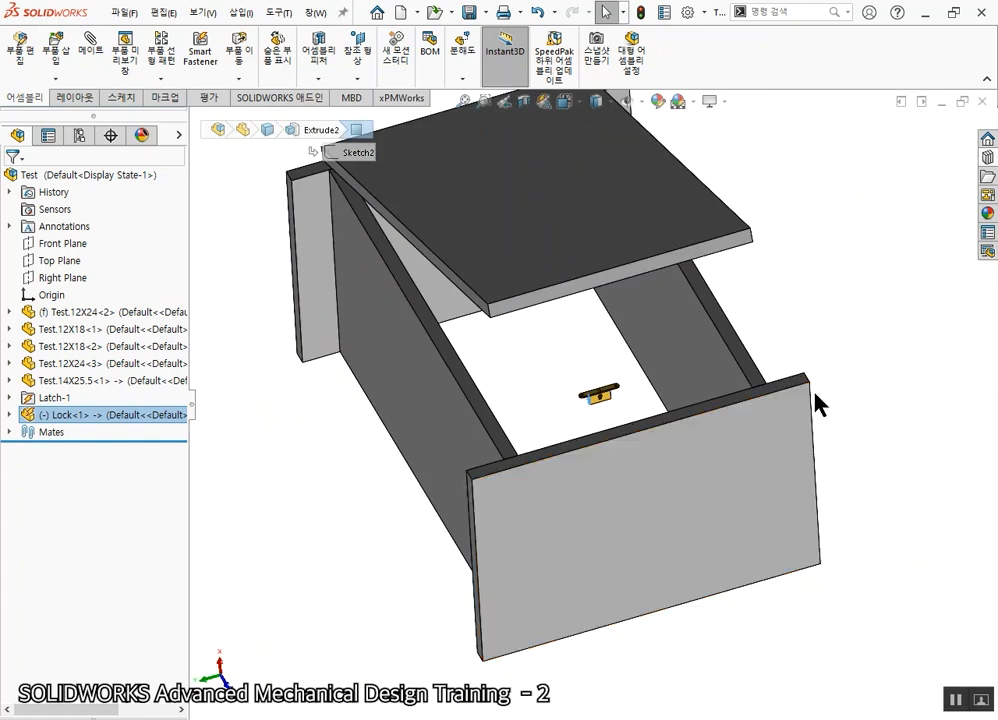
middle_drag(898, 472, 754, 416)
scroll(742, 428, down, 2)
scroll(575, 394, down, 2)
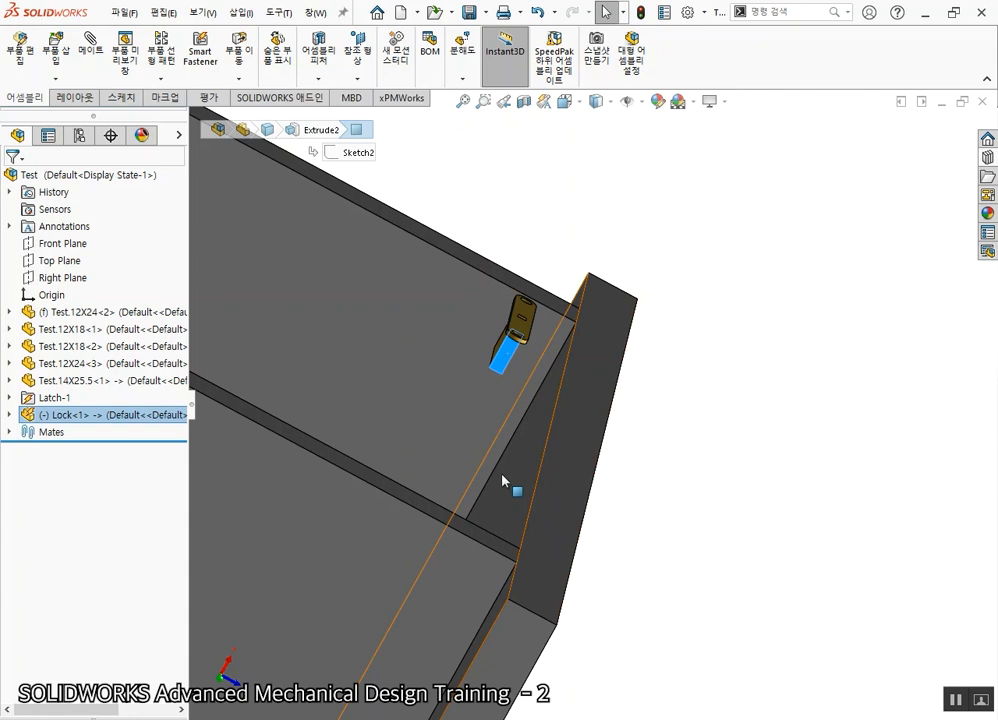
click(530, 320)
click(597, 408)
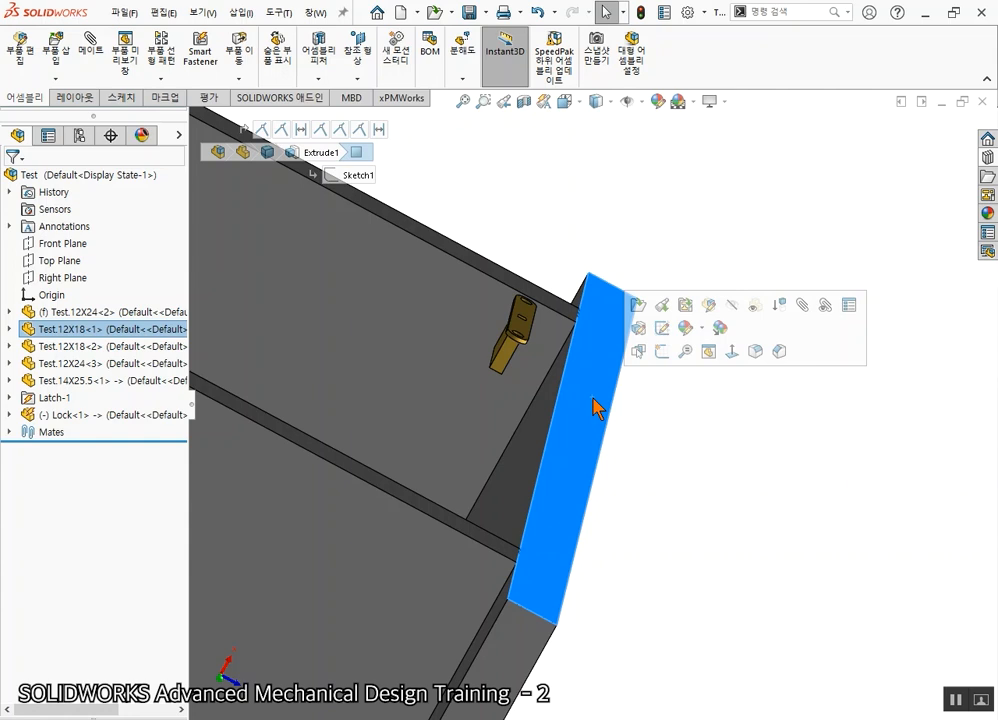
click(725, 495)
Center the Lock along the Test.12X18<1> front panel with a width mate between both parts' end faces
mouse_move(628, 530)
middle_down()
mouse_move(575, 492)
mouse_move(628, 517)
middle_up()
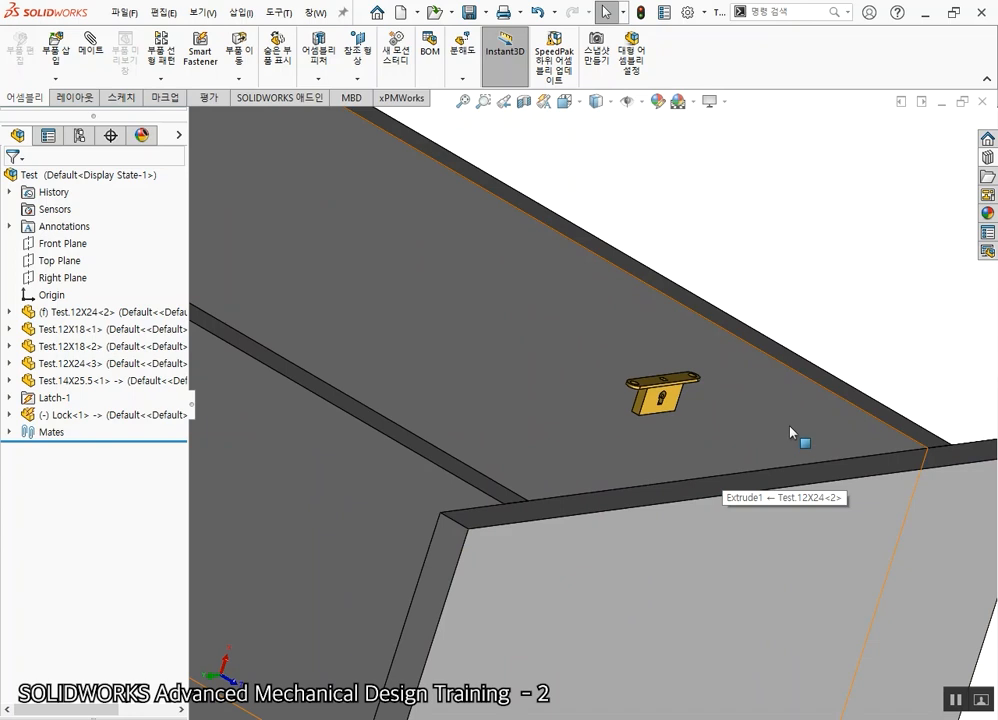
click(640, 400)
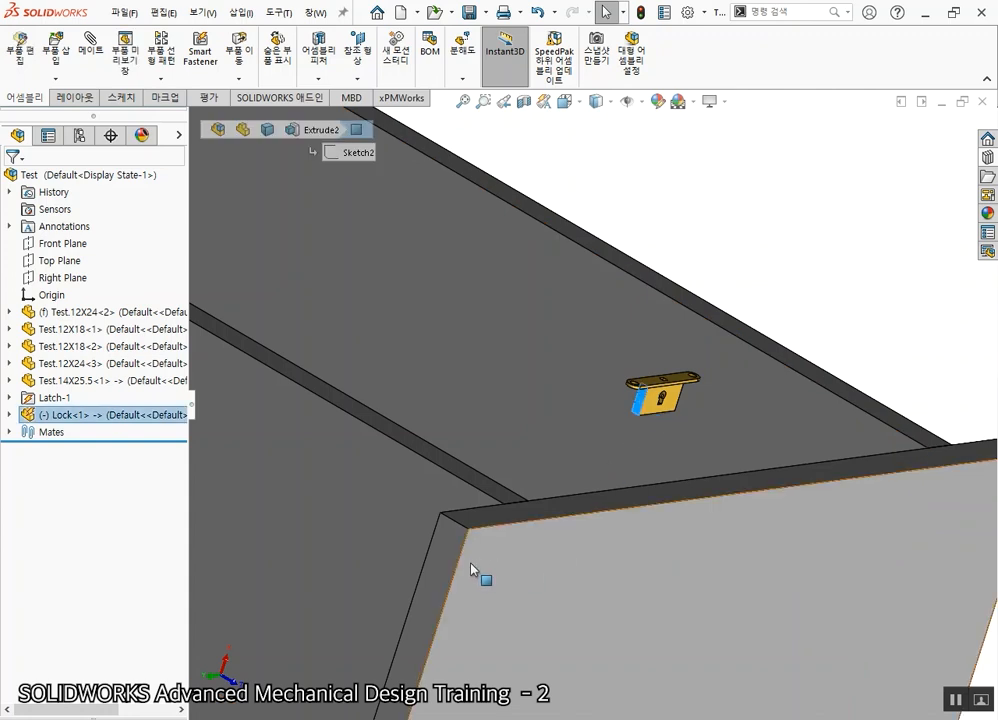
click(455, 575)
middle_drag(455, 575, 307, 362)
scroll(307, 367, down, 2)
middle_drag(590, 472, 710, 500)
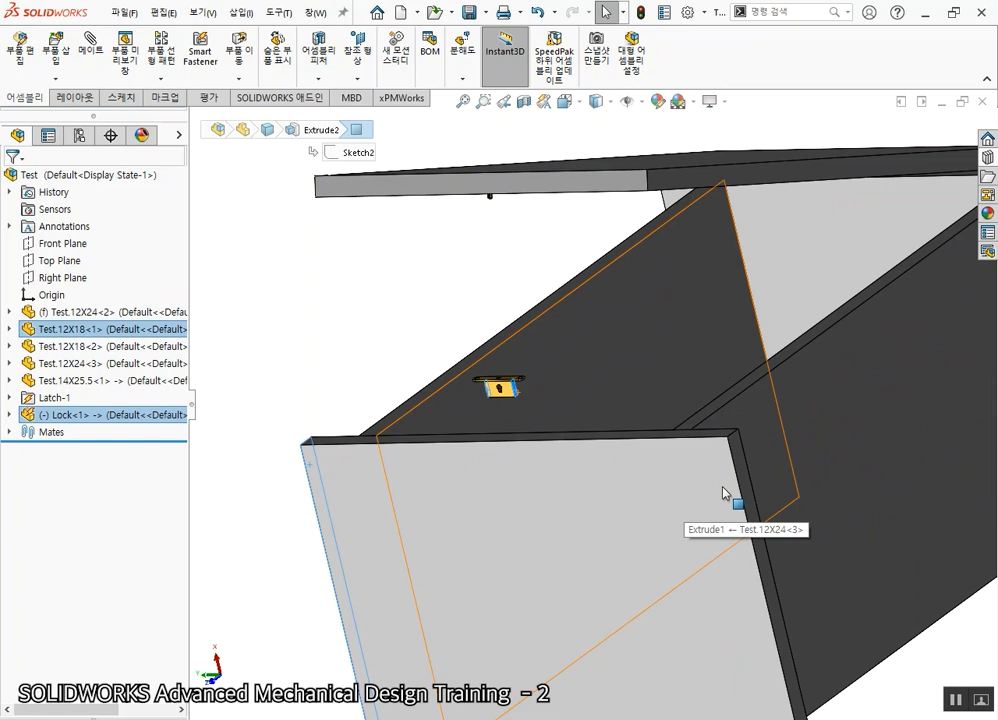
click(745, 471)
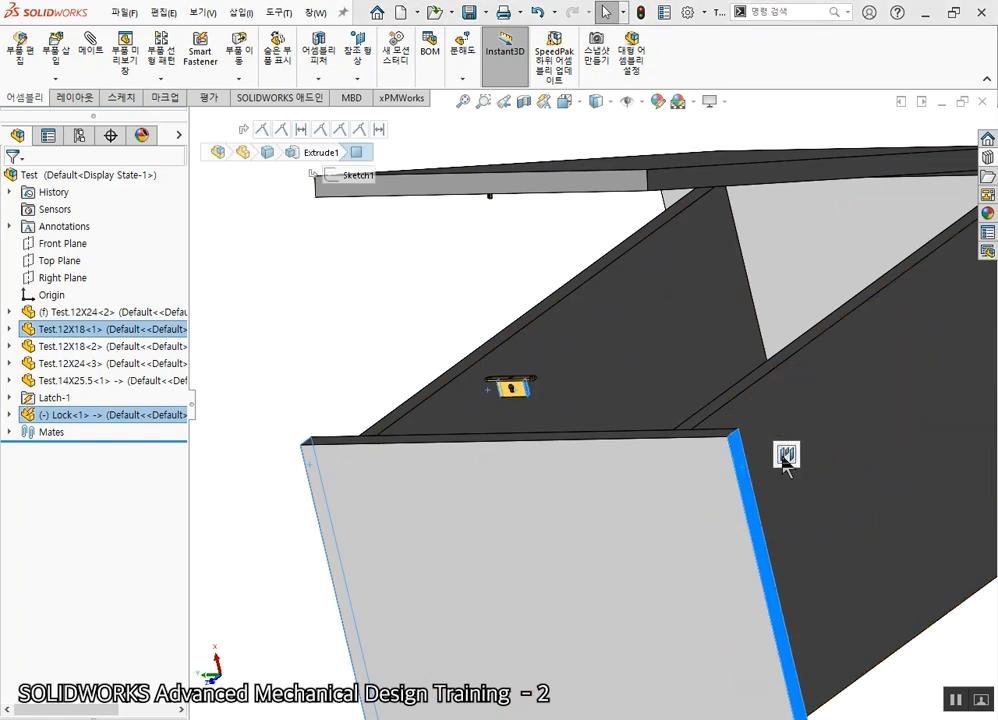
drag(785, 462, 537, 401)
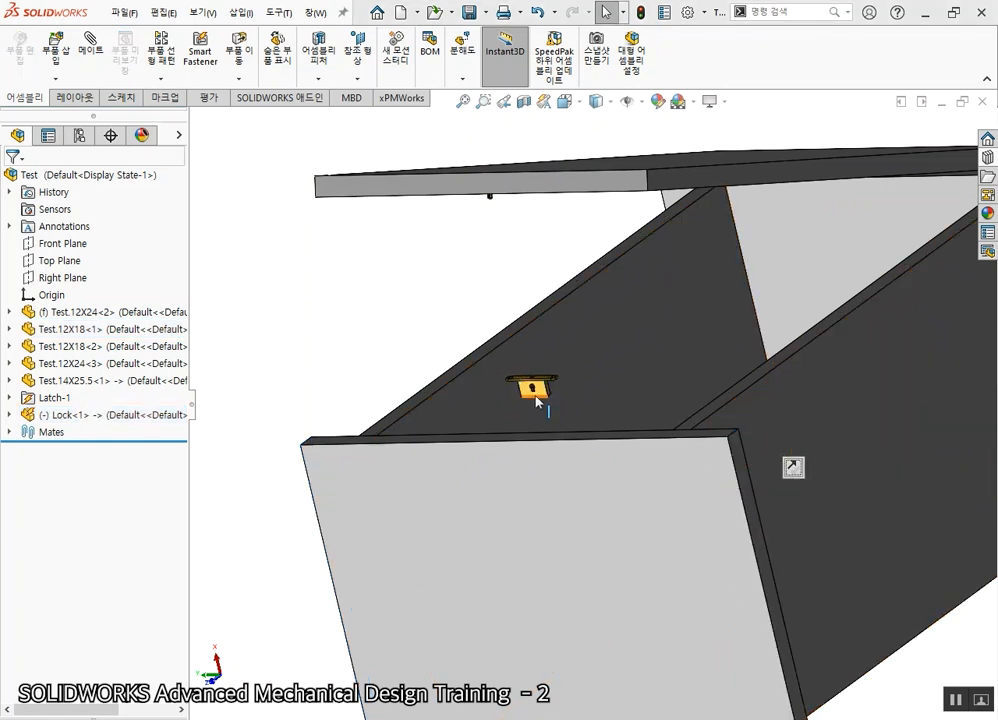
Center the Lock body within the front panel's thickness using a width mate between both parts' front and back faces
click(537, 398)
ctrl+click(555, 525)
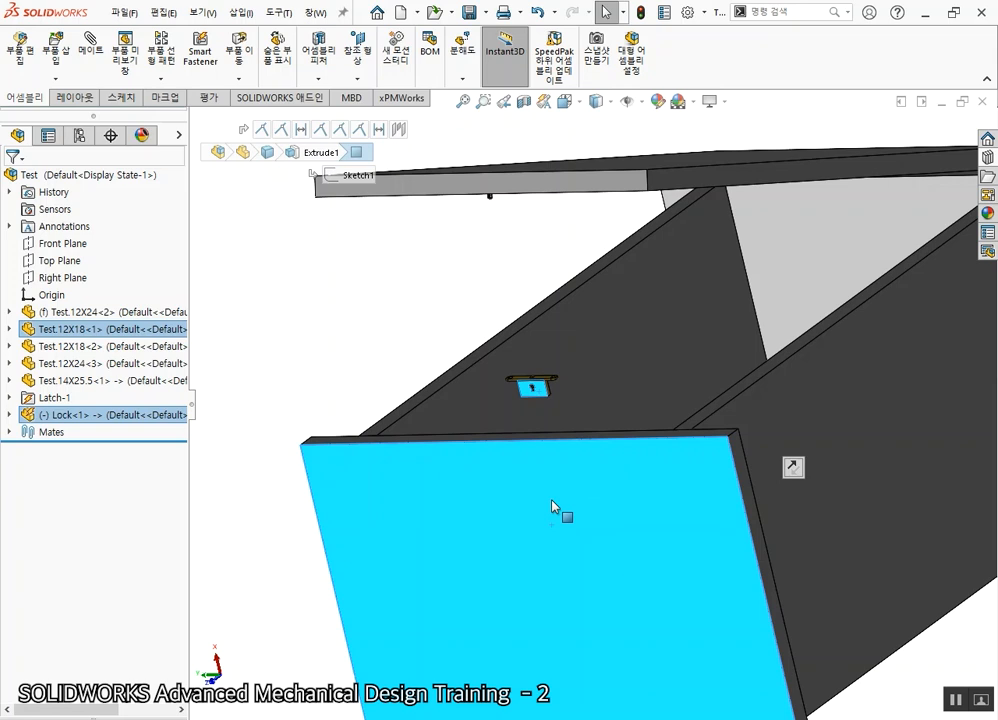
mouse_move(570, 508)
middle_down()
mouse_move(383, 584)
mouse_move(463, 437)
mouse_move(626, 383)
middle_up()
ctrl+click(570, 262)
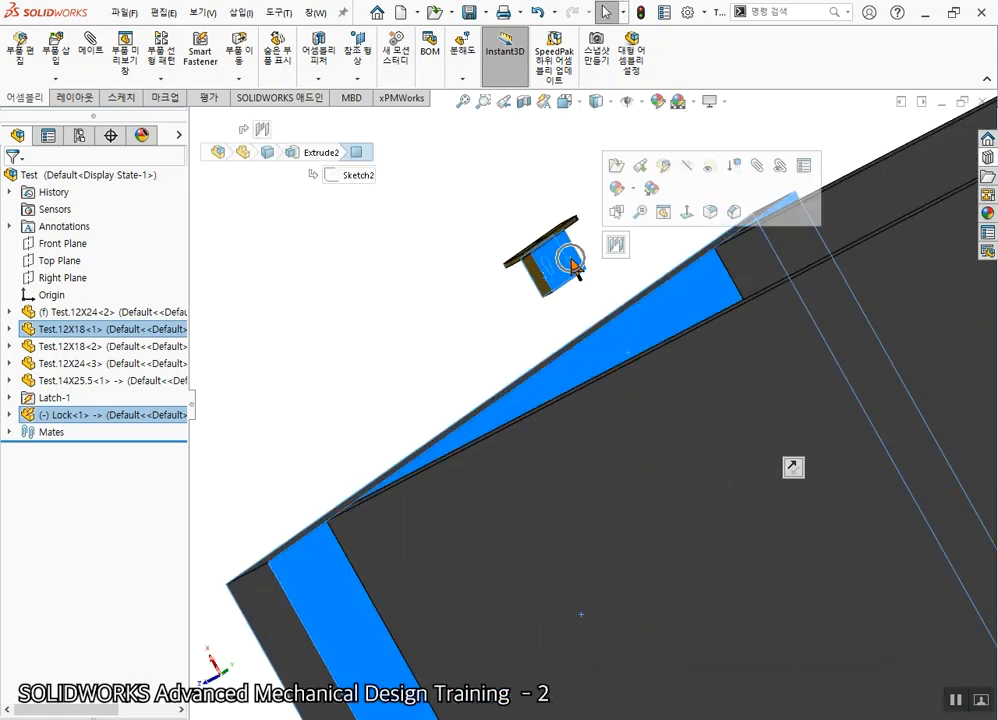
click(616, 244)
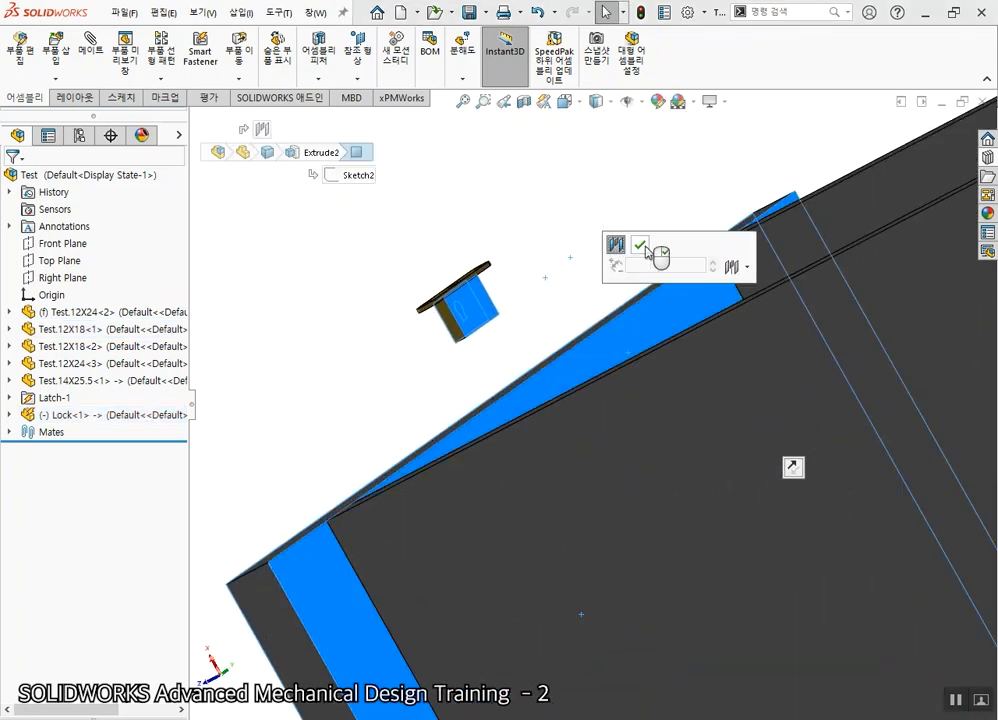
click(645, 247)
Mate the upper face of the Lock's plate coincident with the front panel's narrow top face
middle_drag(546, 312, 503, 312)
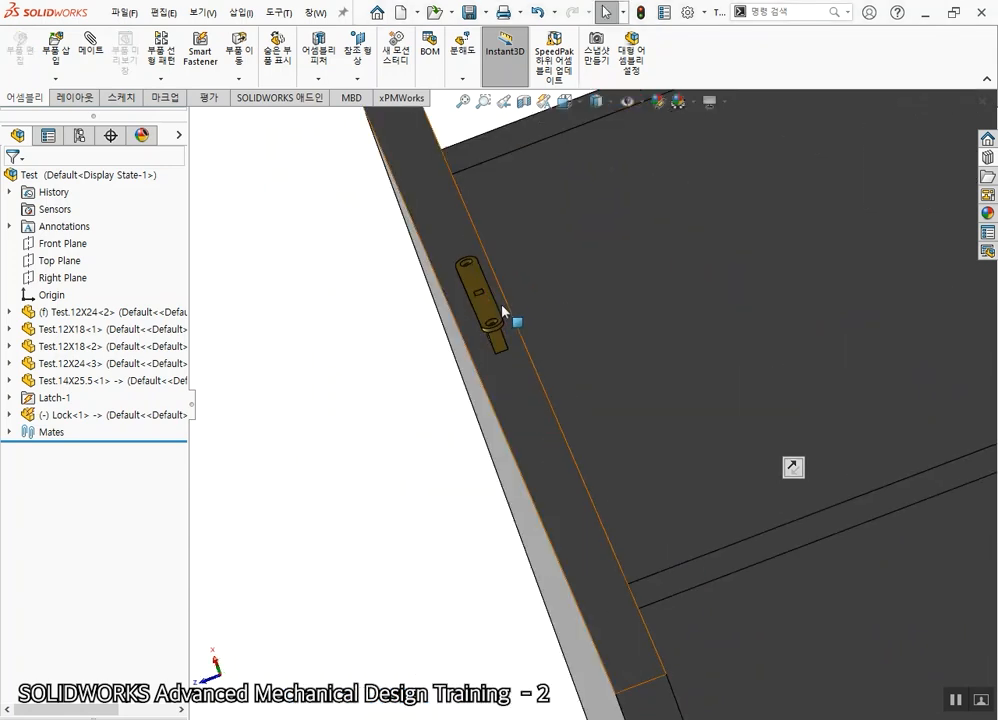
click(497, 335)
ctrl+click(526, 408)
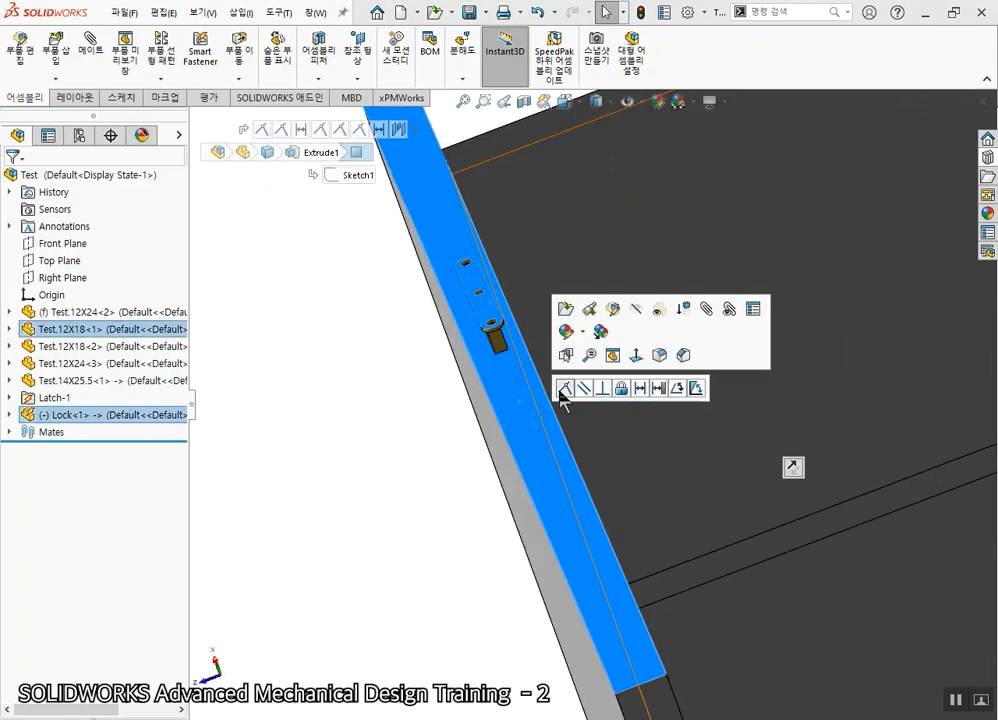
click(400, 528)
middle_drag(423, 528, 764, 401)
scroll(742, 212, up, 4)
scroll(688, 238, down, 7)
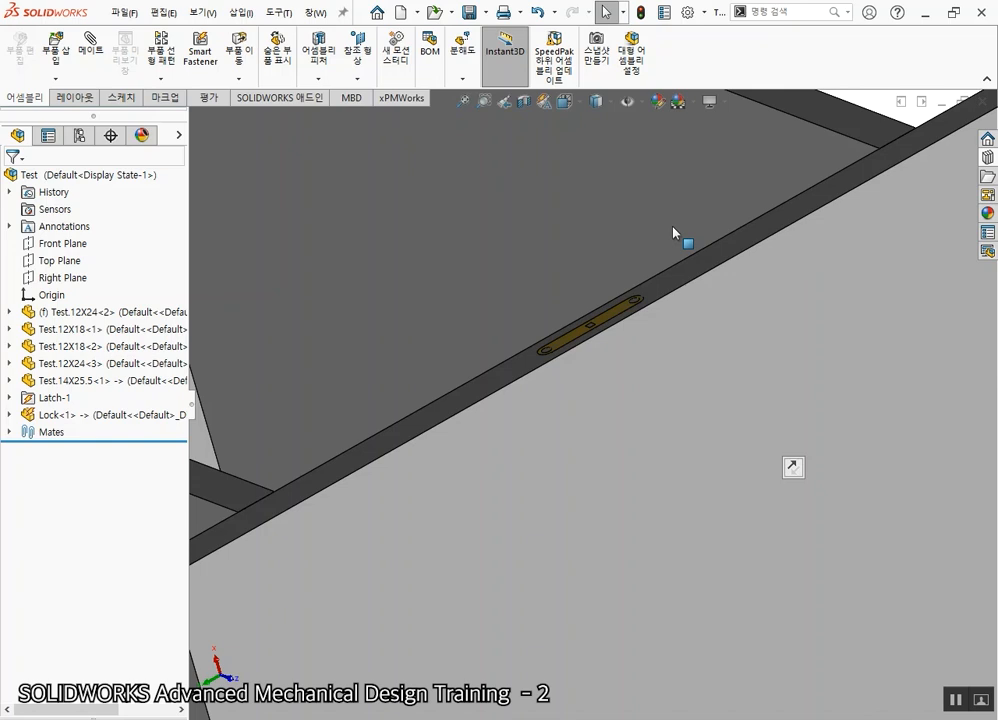
key(Tab)
key(shift+Tab)
Insert the Lock's smart features and components, referencing the narrow top face and large front face of Test.12X18<1>
right_click(87, 415)
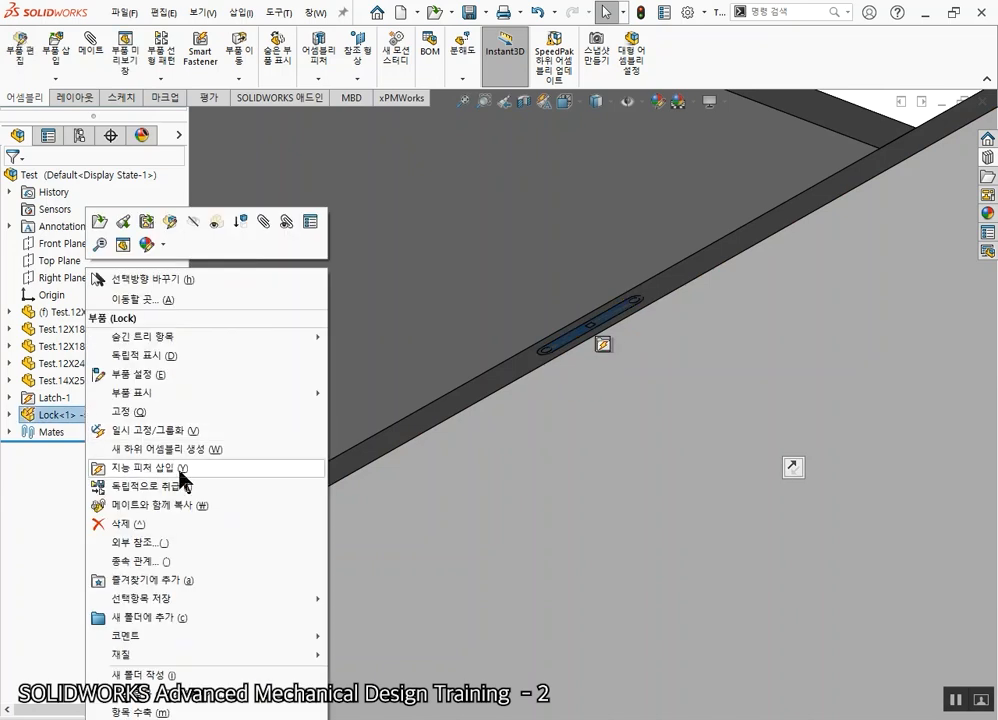
click(180, 468)
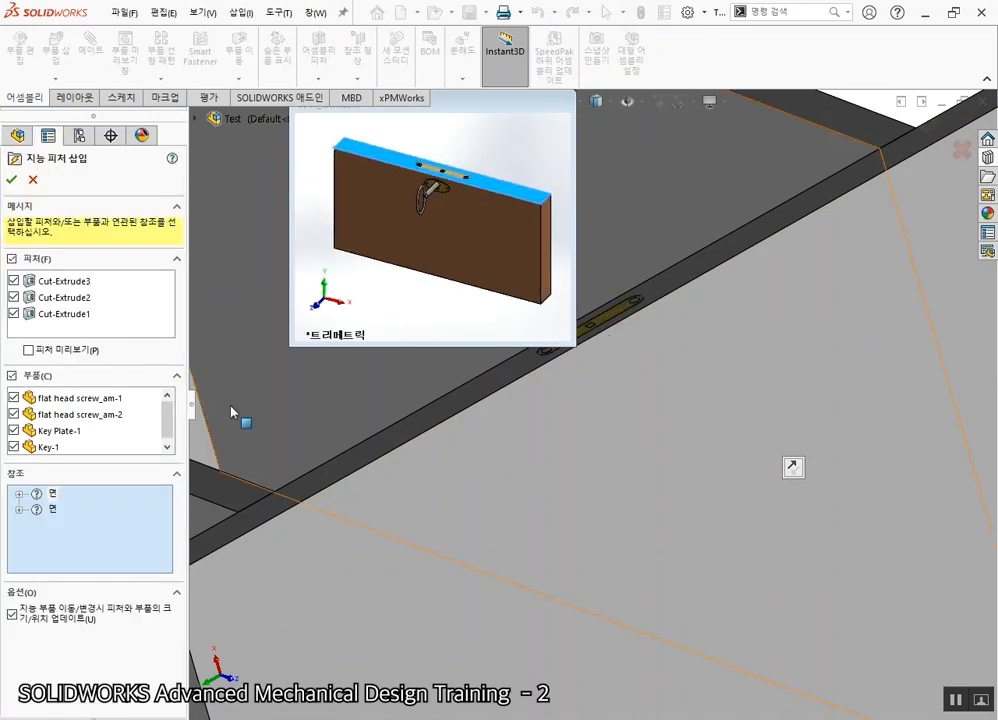
scroll(470, 405, up, 2)
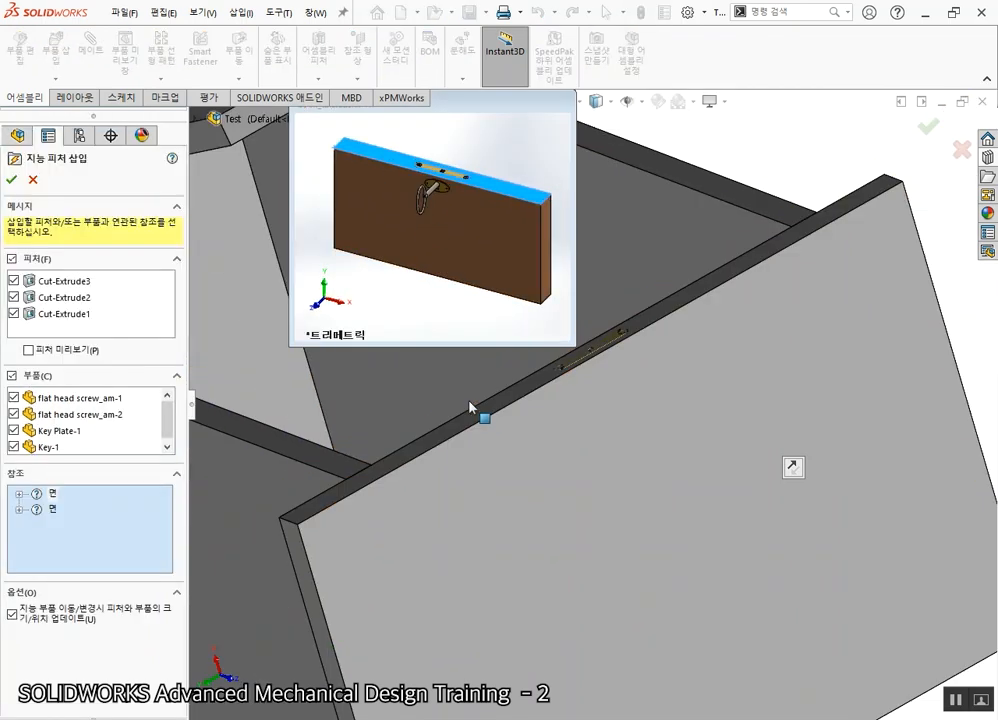
scroll(670, 290, down, 2)
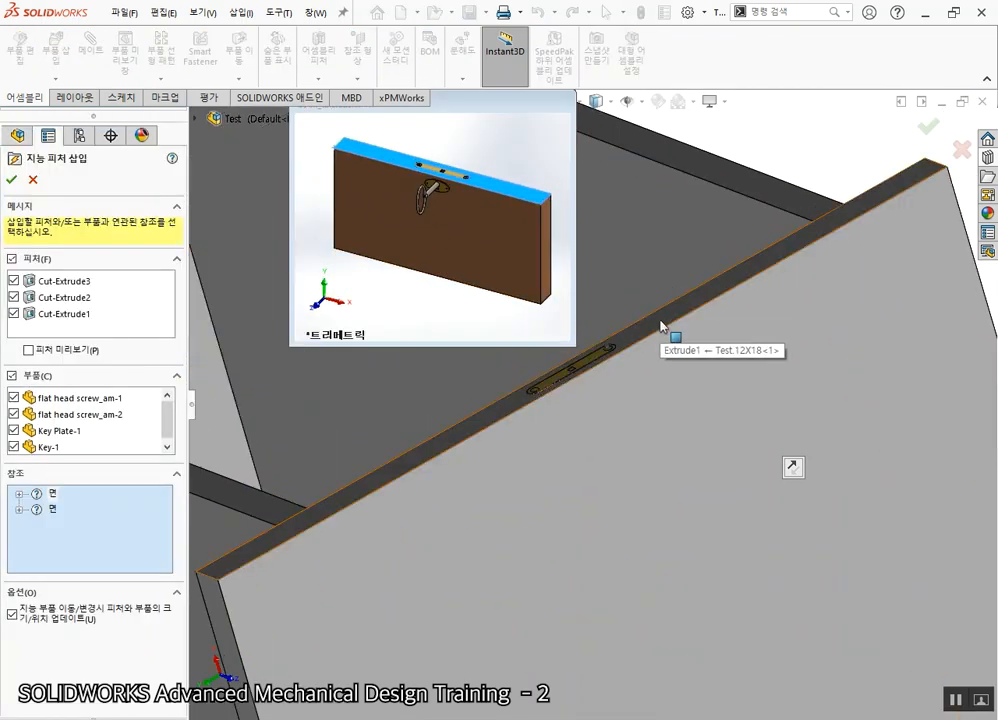
click(660, 325)
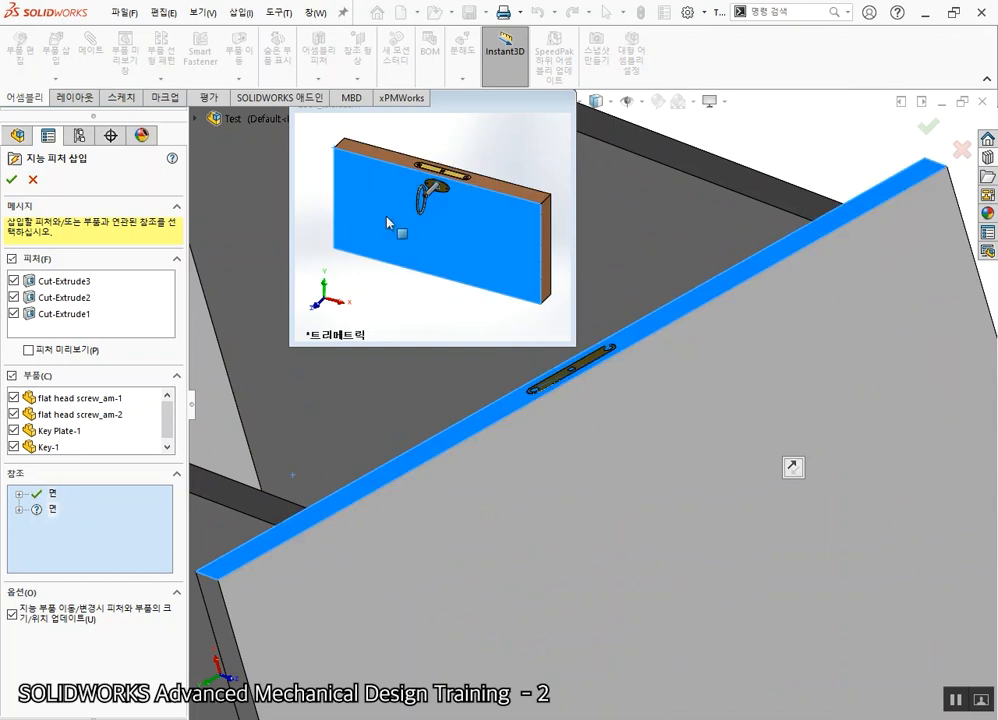
click(618, 450)
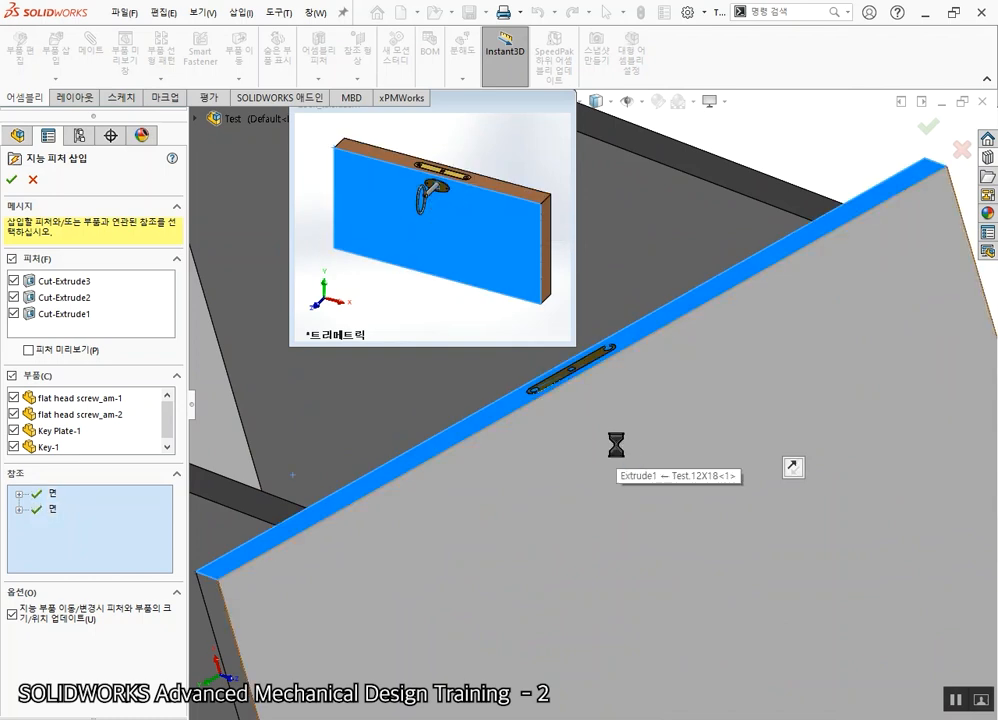
click(12, 179)
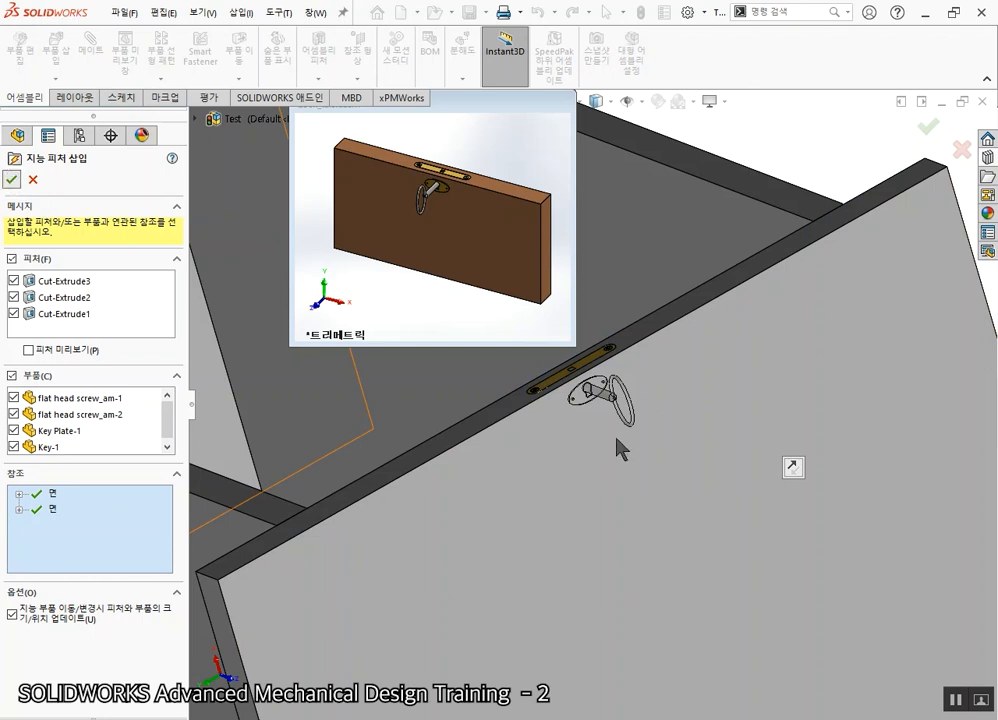
Examine the inserted lock hardware on the front panel and the contents of the Latch-1 folder
scroll(572, 385, down, 5)
middle_drag(572, 385, 585, 425)
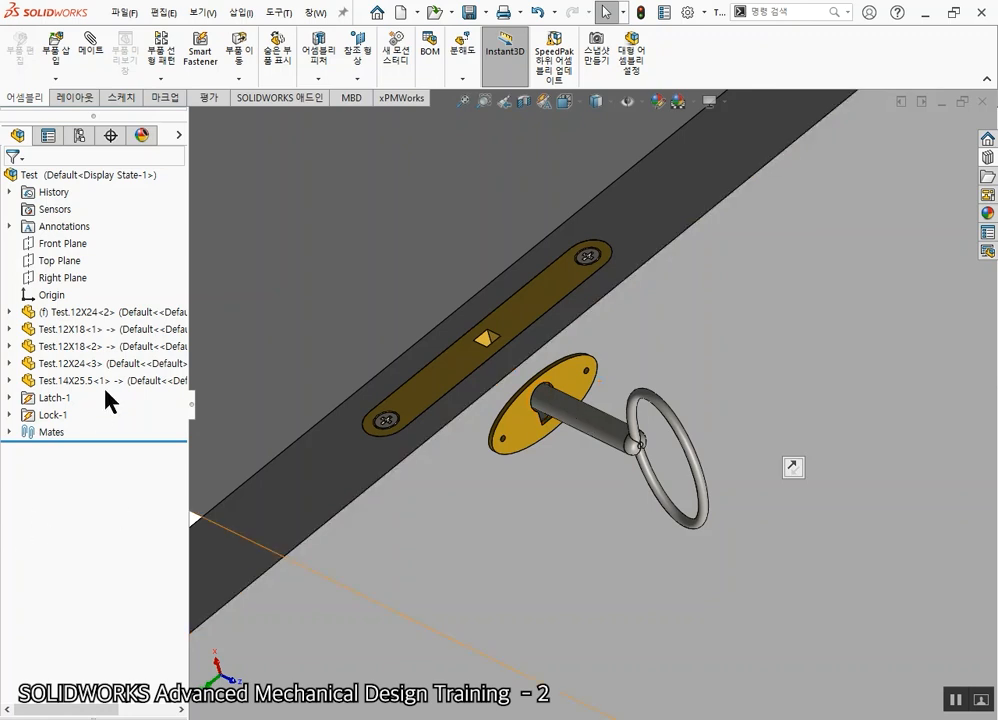
click(10, 398)
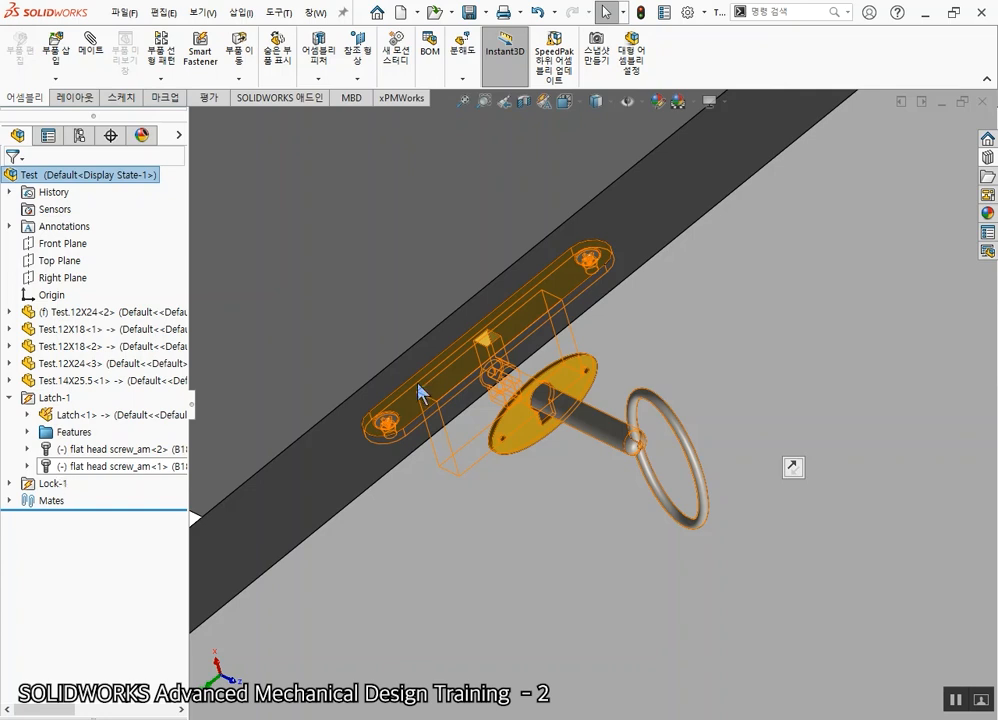
scroll(558, 362, up, 3)
middle_drag(725, 553, 536, 440)
scroll(536, 440, up, 5)
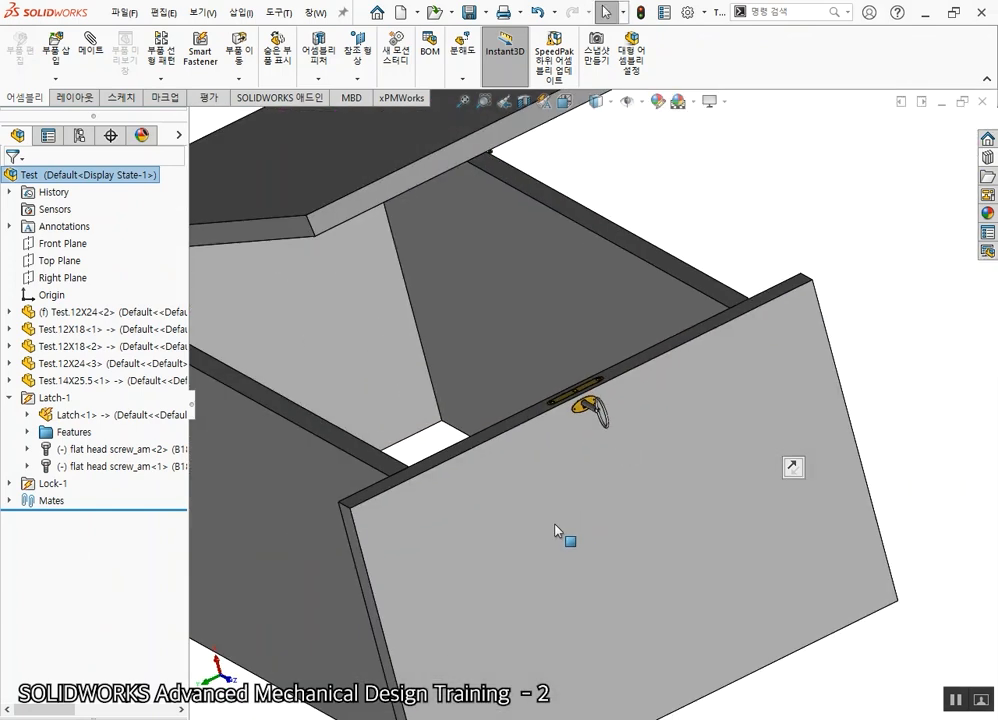